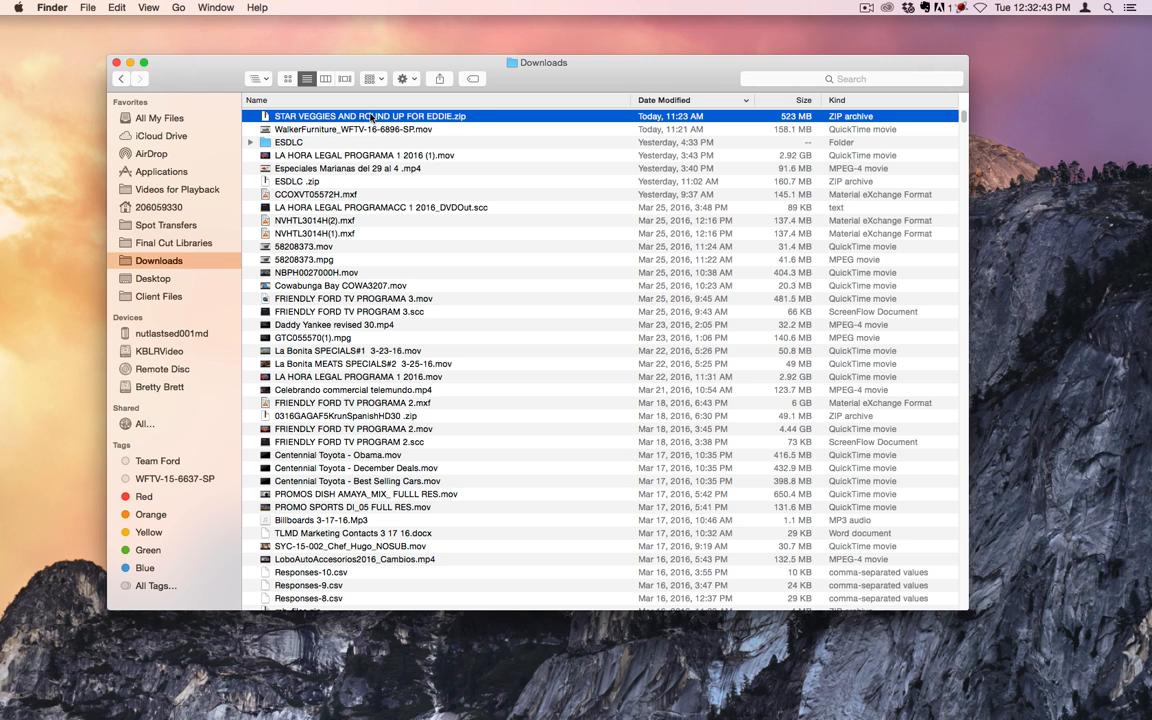
# Extract the Star Veggies and Round Up ZIP archive in Downloads and open the extracted folder.
pyautogui.doubleClick(371, 118)
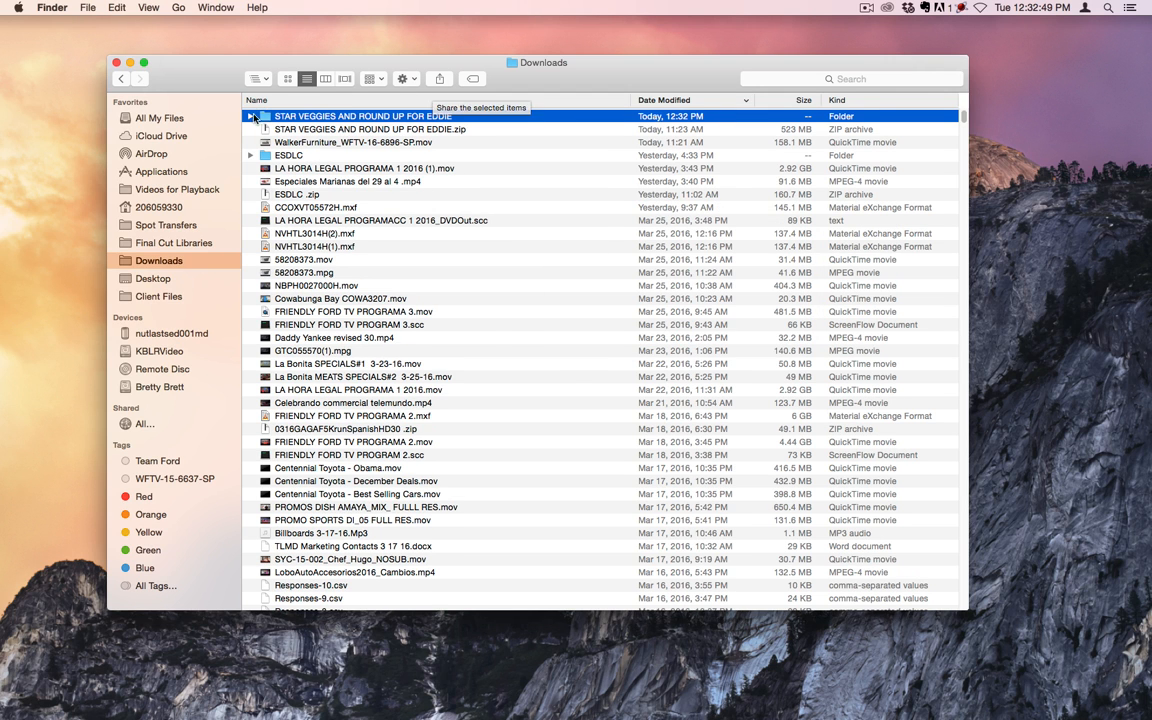
pyautogui.click(251, 116)
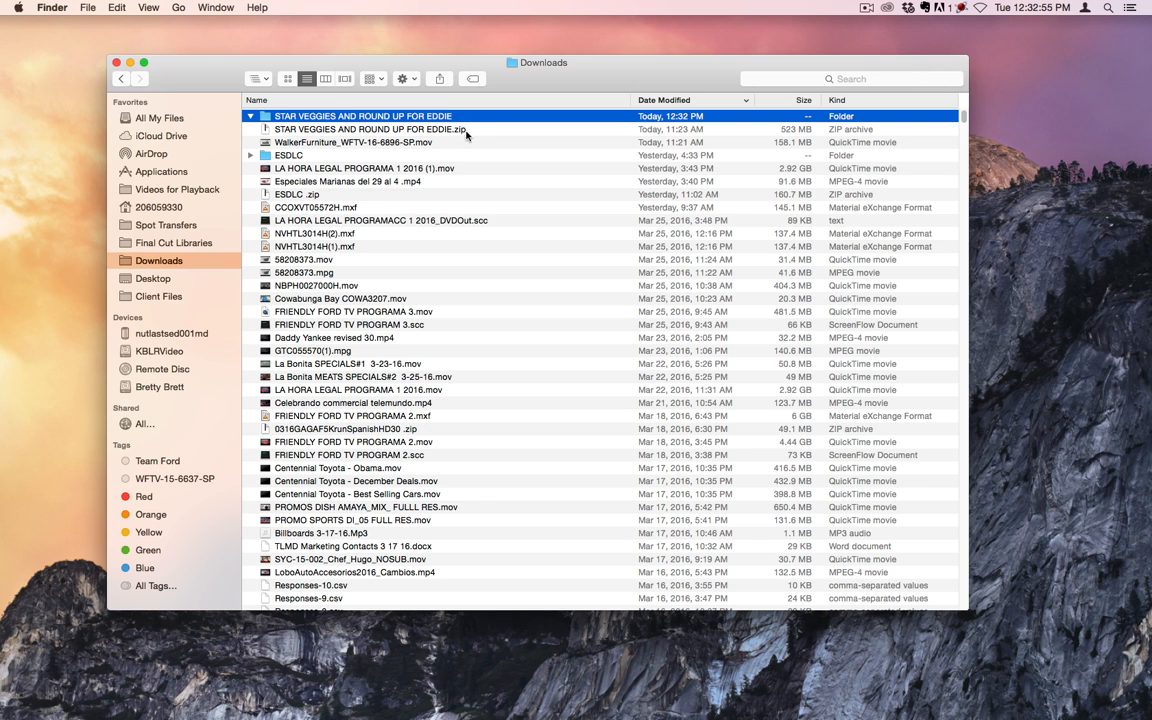
pyautogui.click(418, 129)
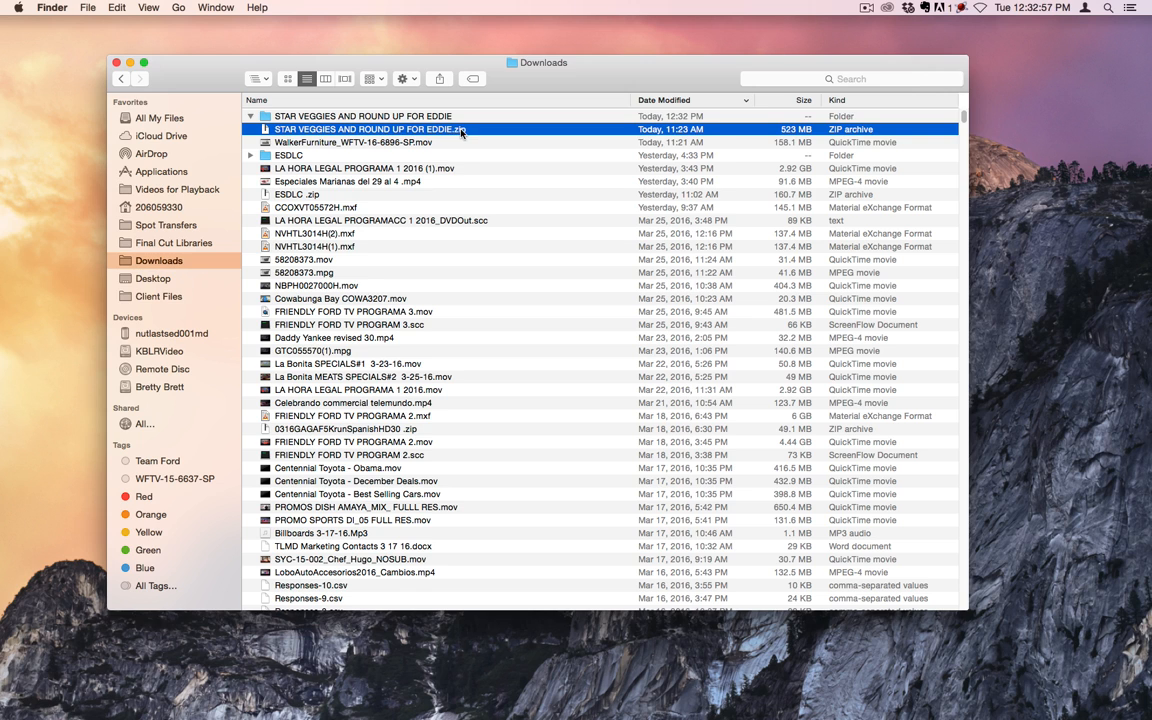
pyautogui.click(402, 117)
pyautogui.doubleClick(333, 118)
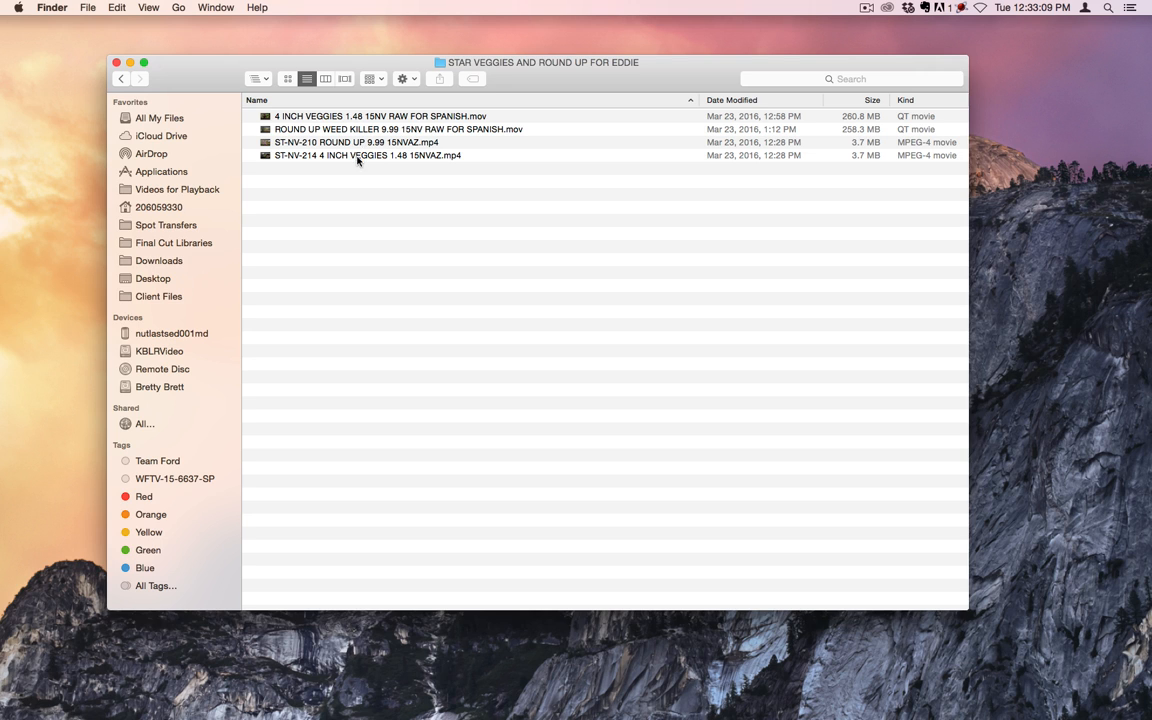
# Preview the finished spots ST-NV-210 ROUND UP 9.99 15NVAZ.mp4 and ST-NV-214 4 INCH VEGGIES 1.48 15NVAZ.mp4.
pyautogui.click(380, 118)
pyautogui.press('Down')
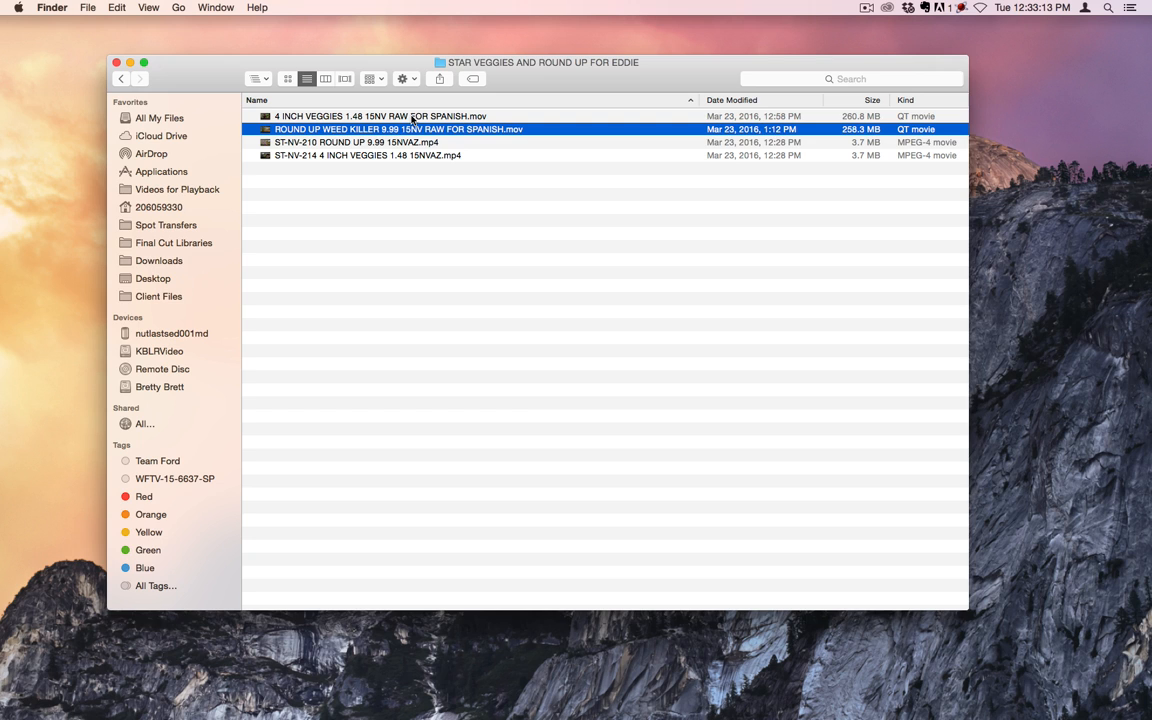
pyautogui.click(418, 146)
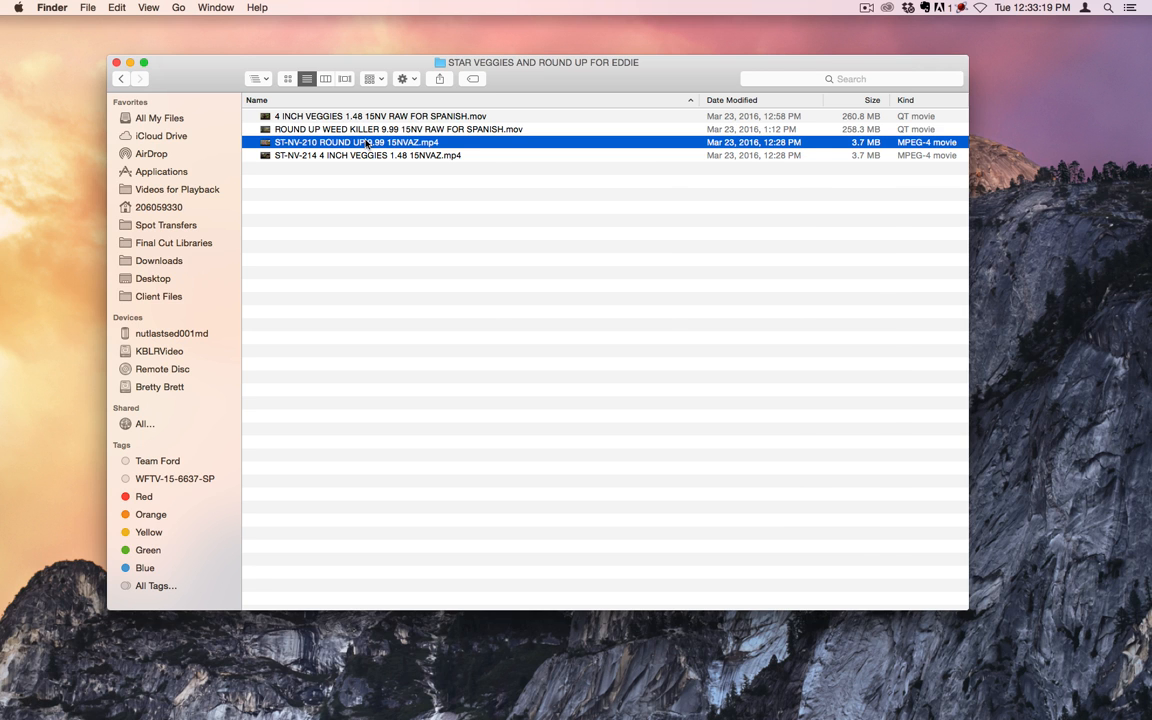
pyautogui.press('space')
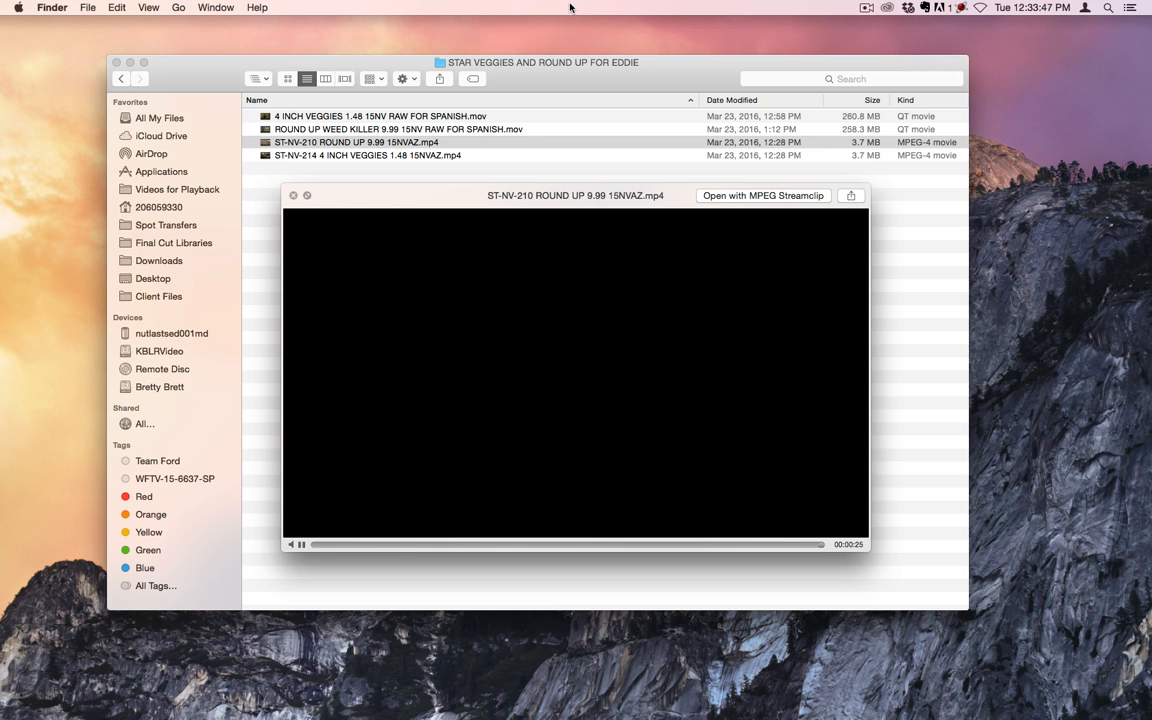
pyautogui.click(562, 79)
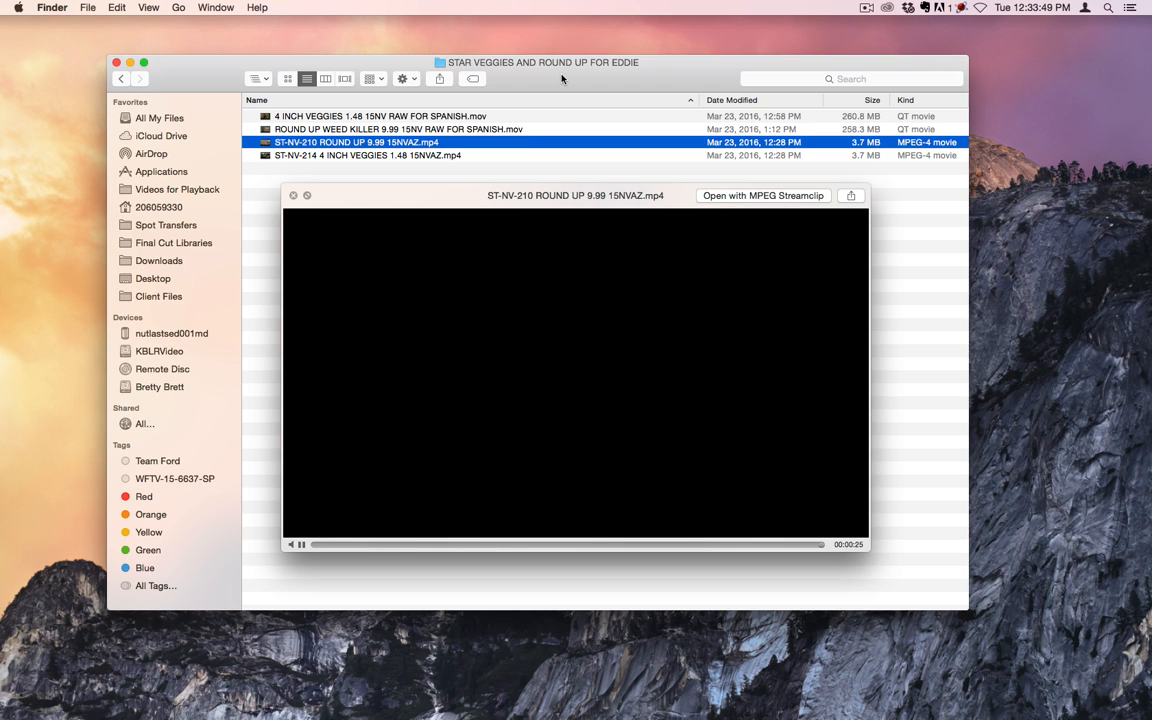
pyautogui.press('Down')
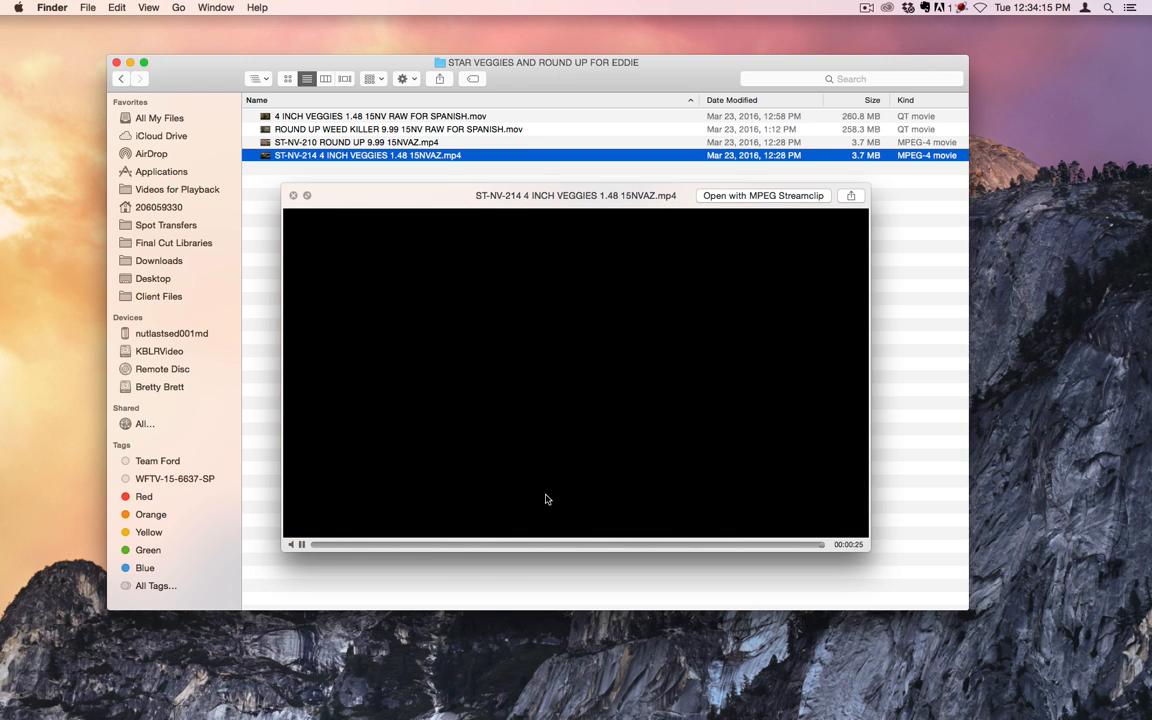
pyautogui.click(293, 195)
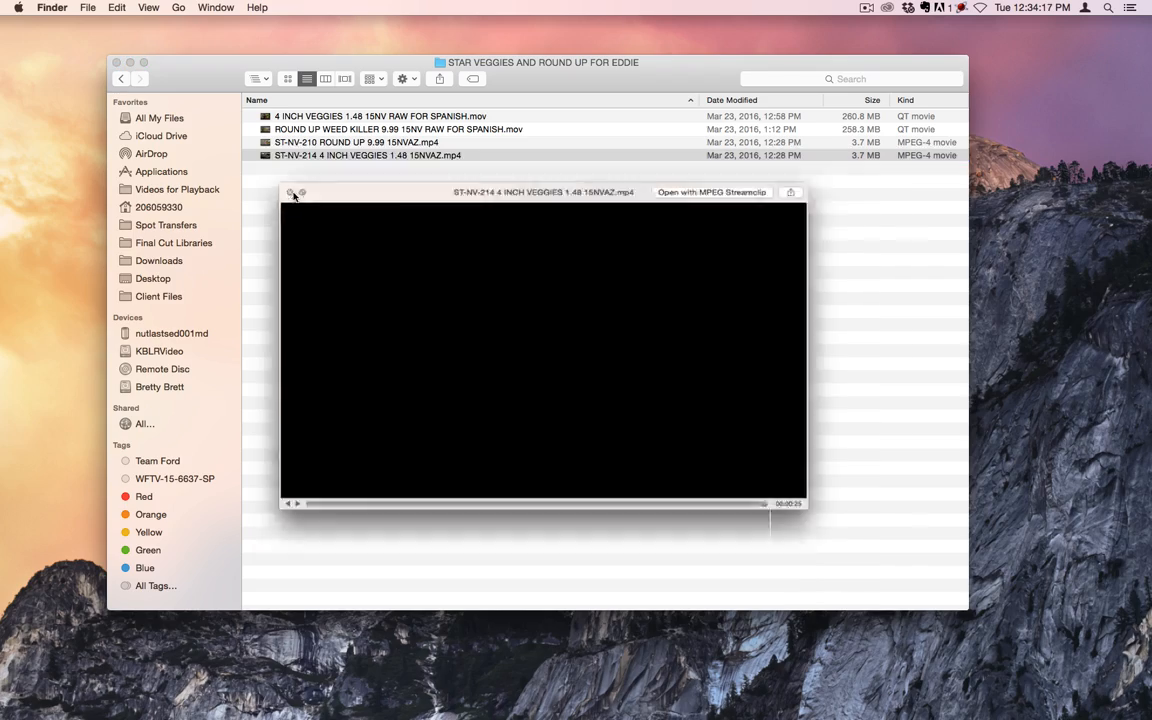
# Launch Final Cut Pro and open the Star Nursery 2015 library.
pyautogui.click(213, 668)
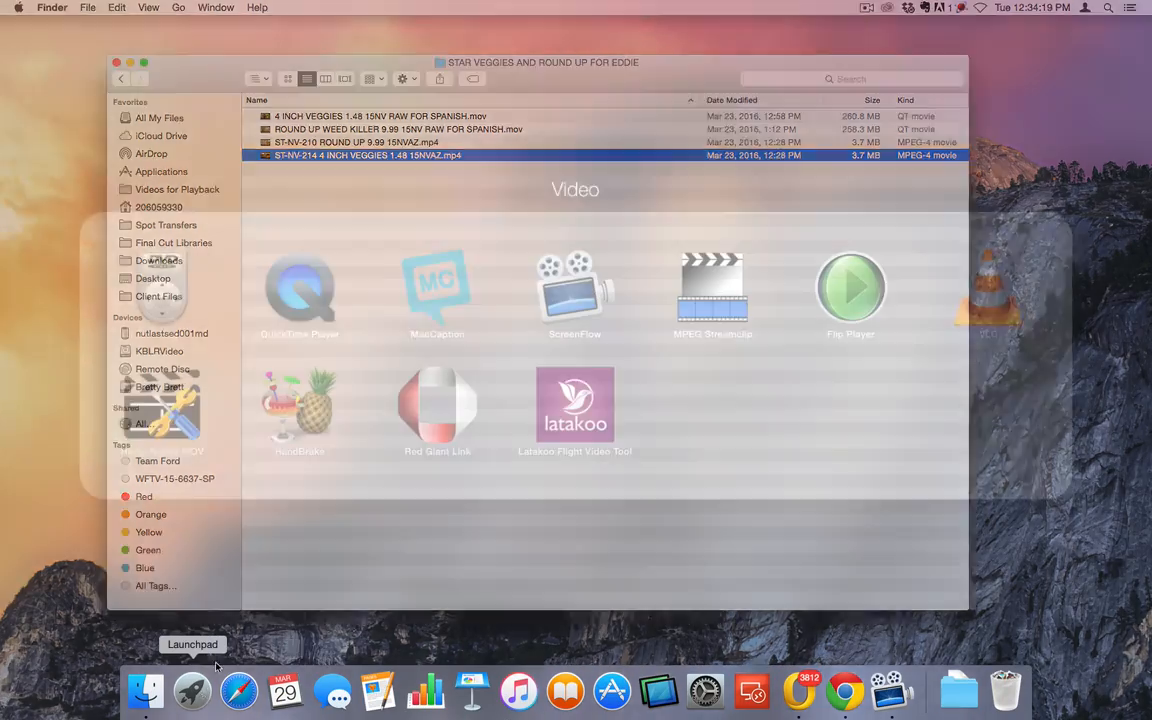
pyautogui.click(728, 116)
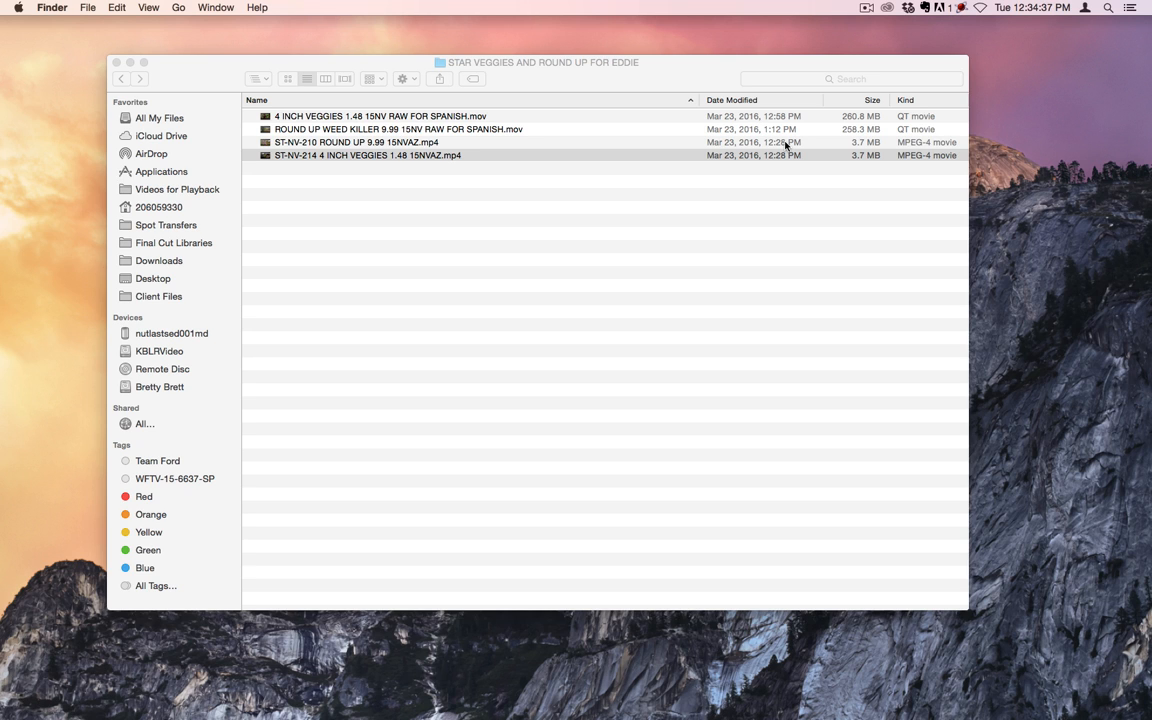
pyautogui.moveTo(636, 716)
pyautogui.click(916, 686)
pyautogui.moveTo(650, 700)
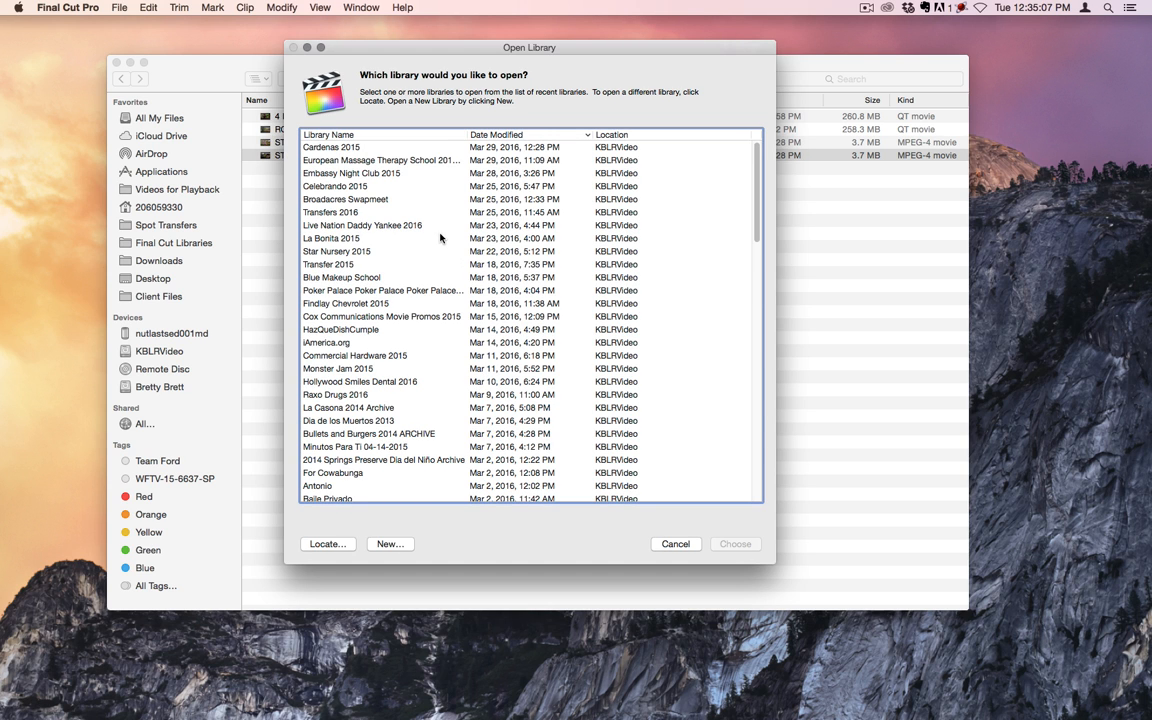
pyautogui.click(305, 251)
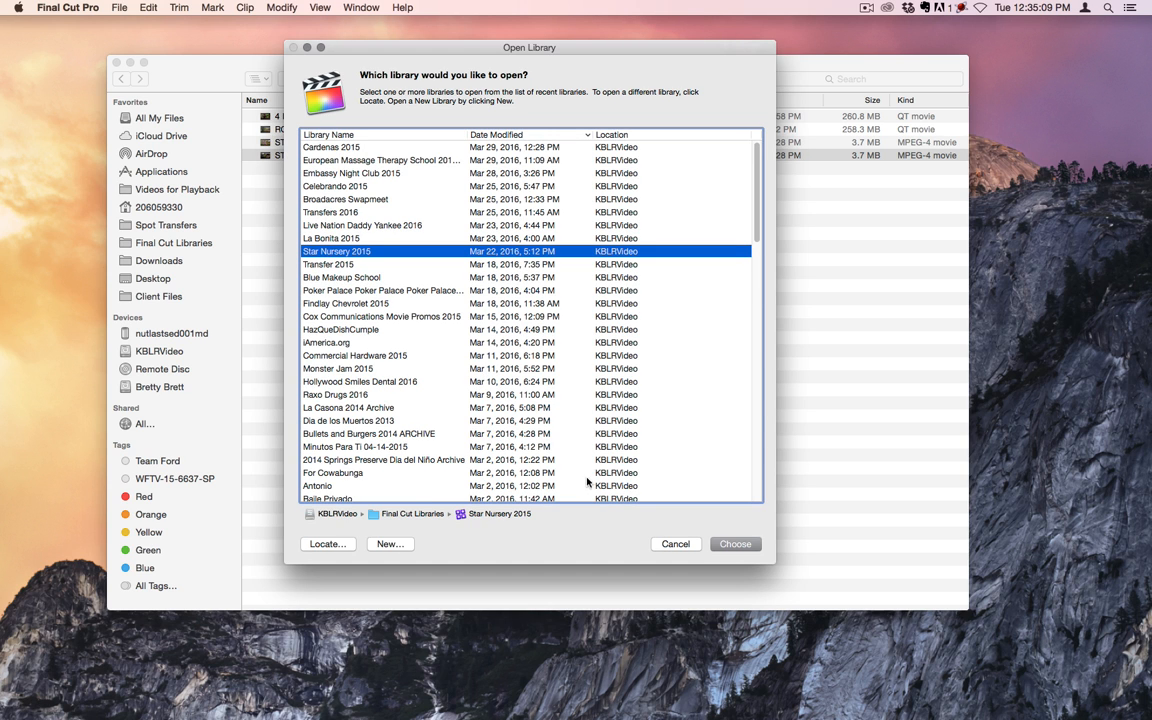
pyautogui.click(735, 543)
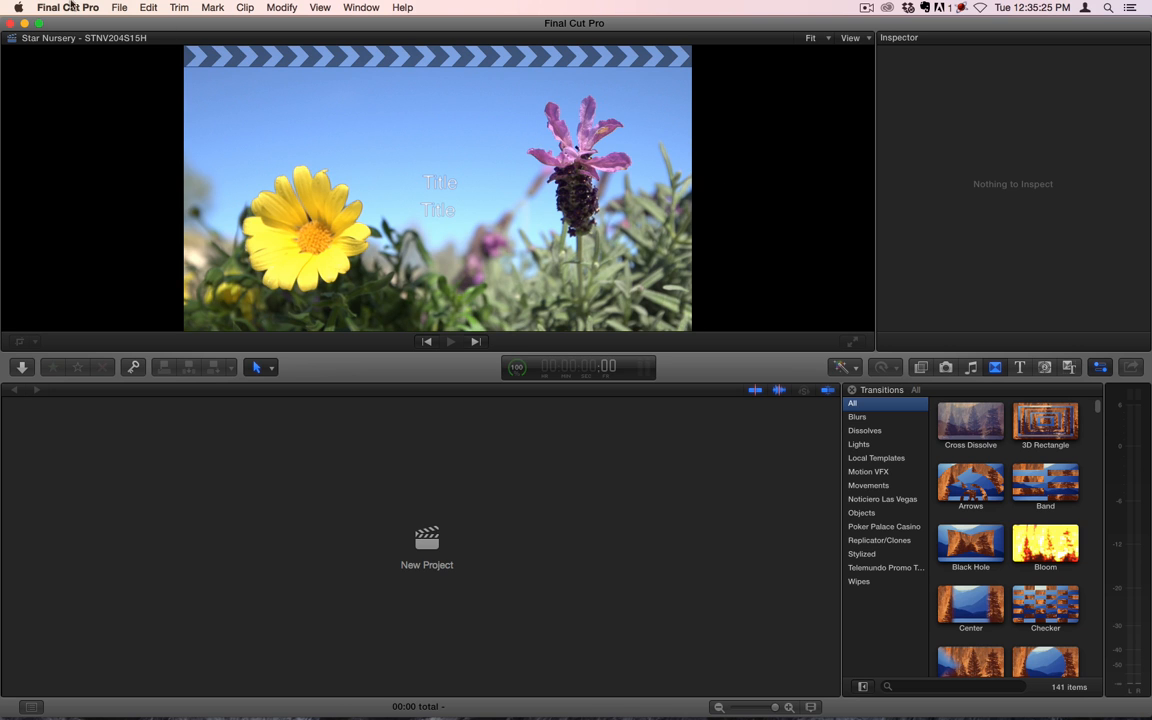
# Bring the events browser into the main Final Cut Pro window.
pyautogui.click(362, 7)
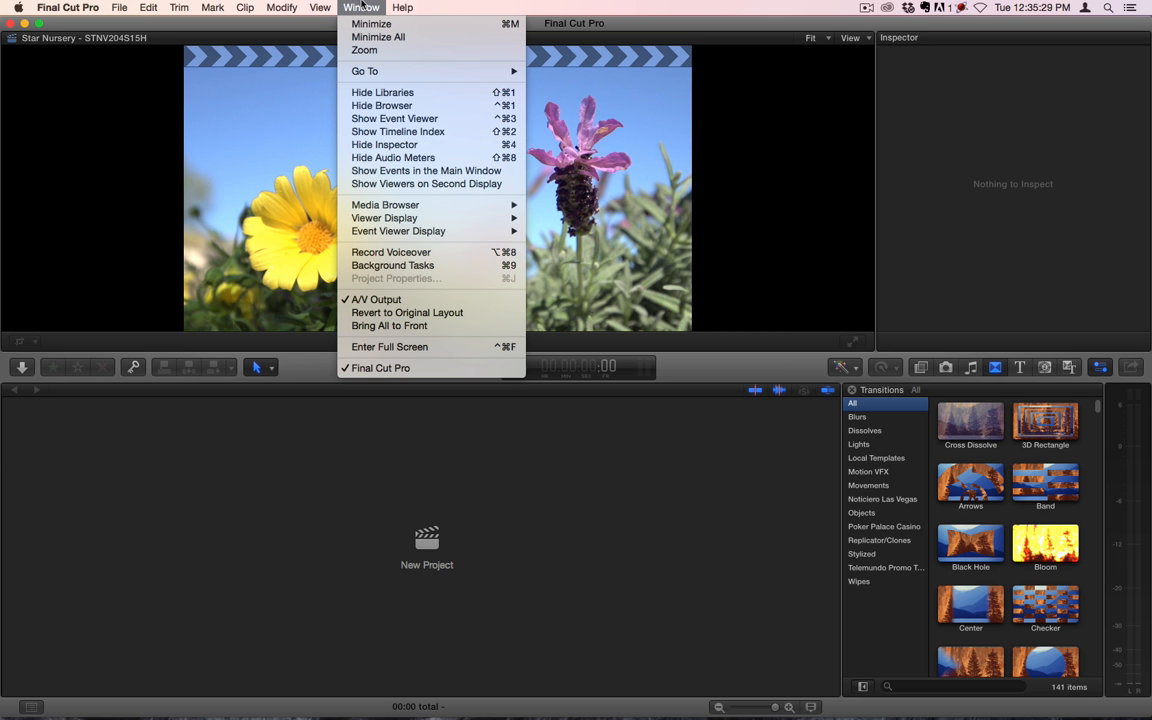
pyautogui.click(361, 7)
pyautogui.hotkey('ctrl', 'Left')
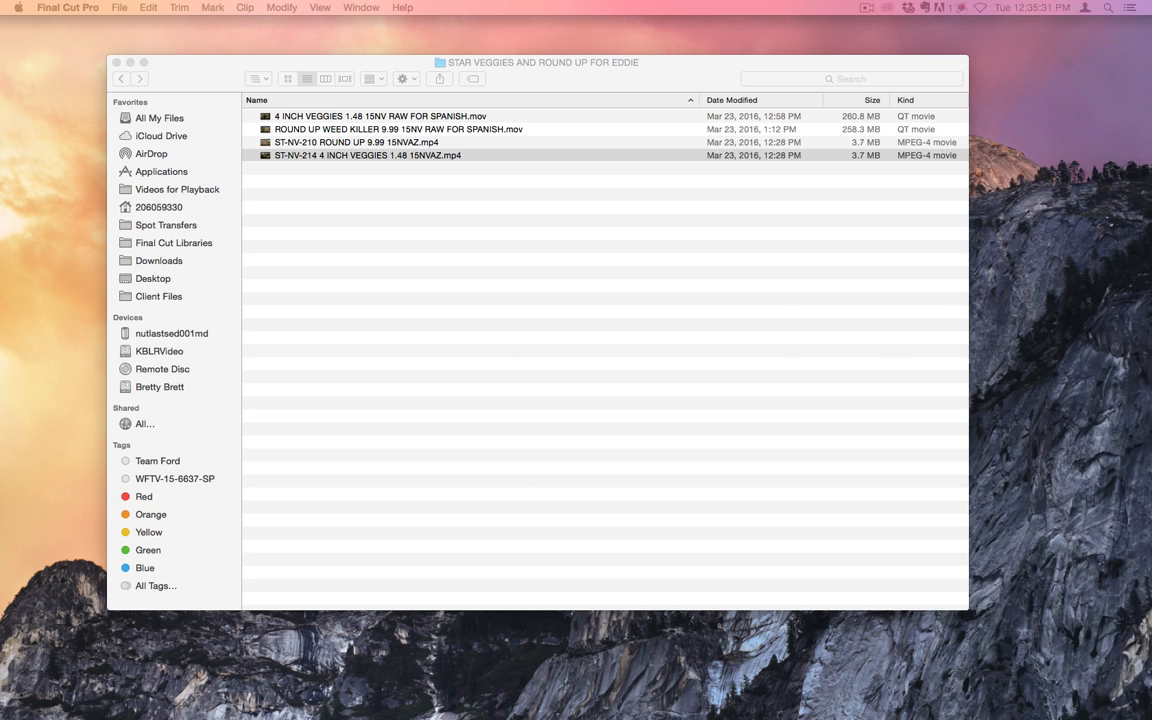
pyautogui.hotkey('ctrl', 'Right')
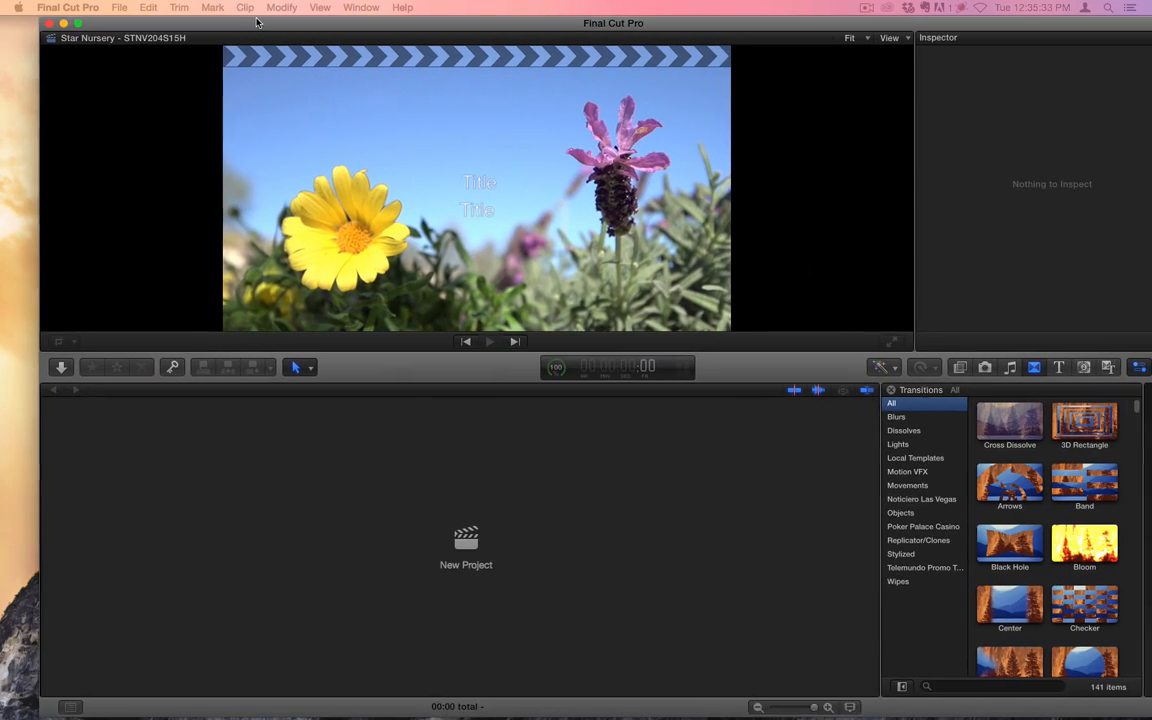
pyautogui.hotkey('ctrl', 'Left')
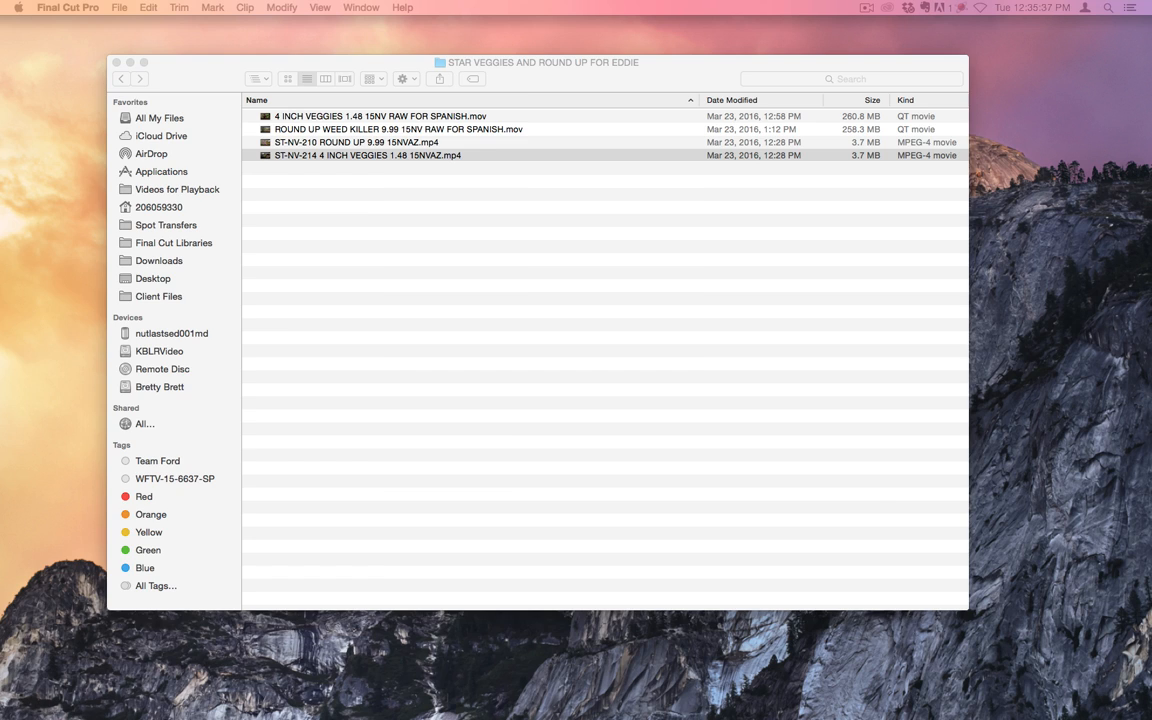
pyautogui.hotkey('ctrl', 'Right')
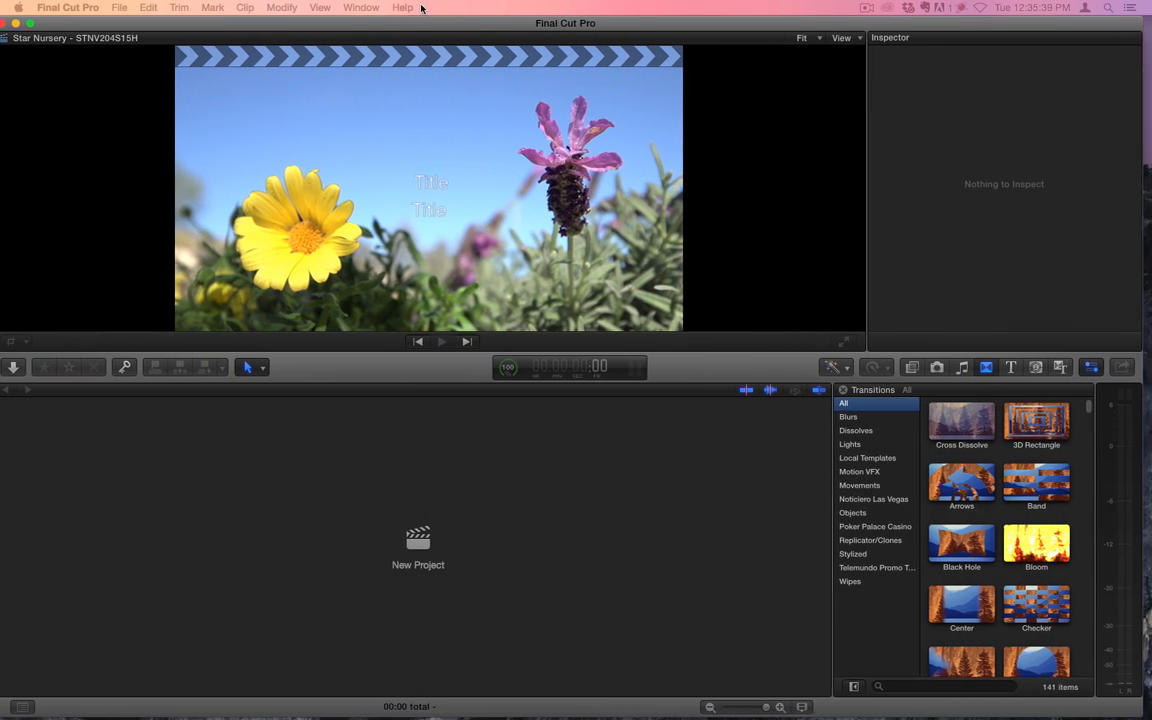
pyautogui.click(366, 7)
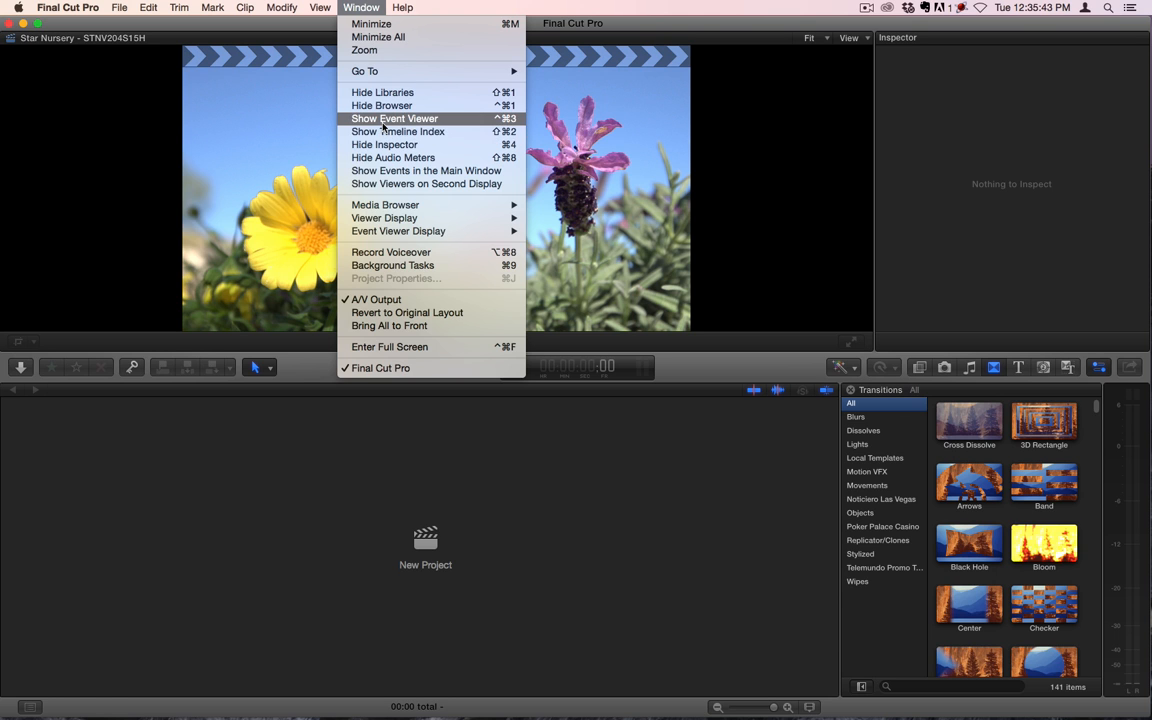
pyautogui.click(420, 170)
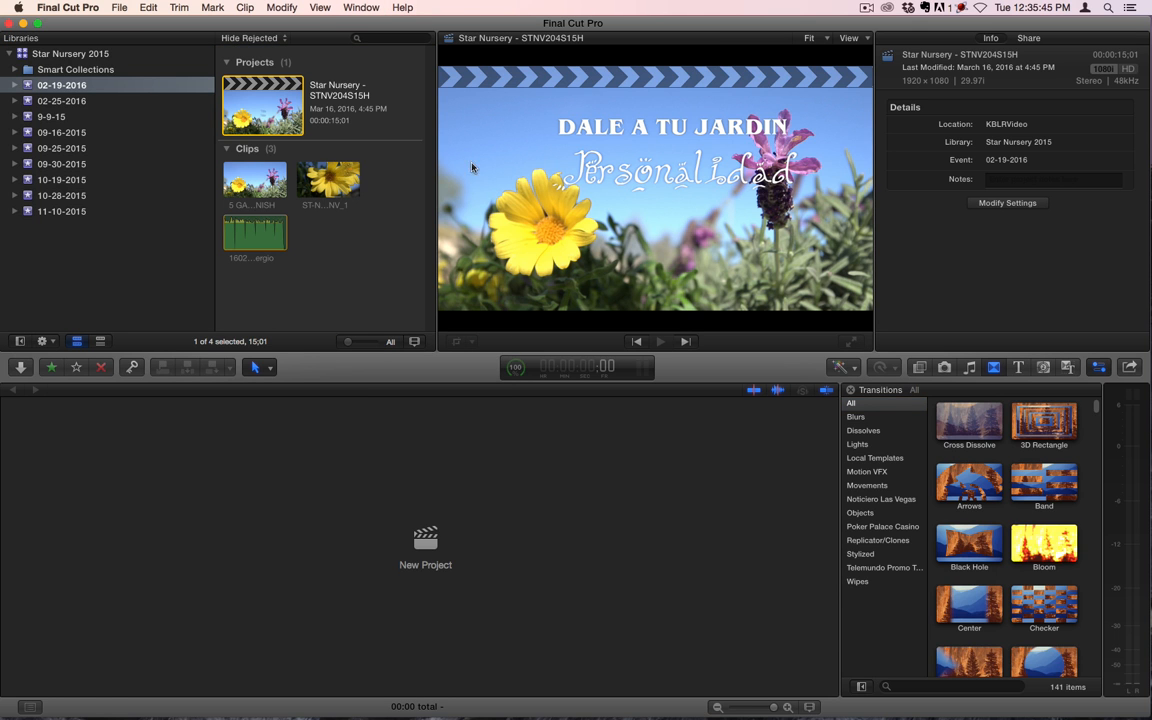
# Search the Star Nursery 2015 library for "veg" and open the 4 INCH VEGGIES 1.48 15NV FOR SPANISH clip in the timeline.
pyautogui.click(67, 53)
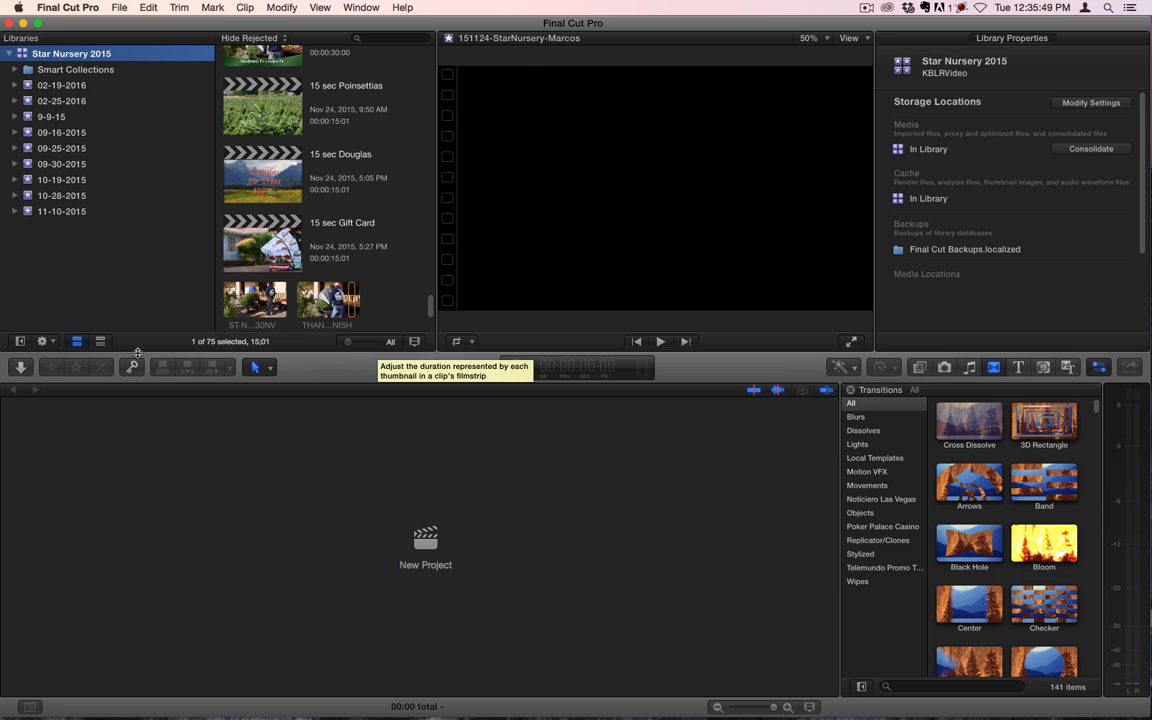
pyautogui.click(382, 36)
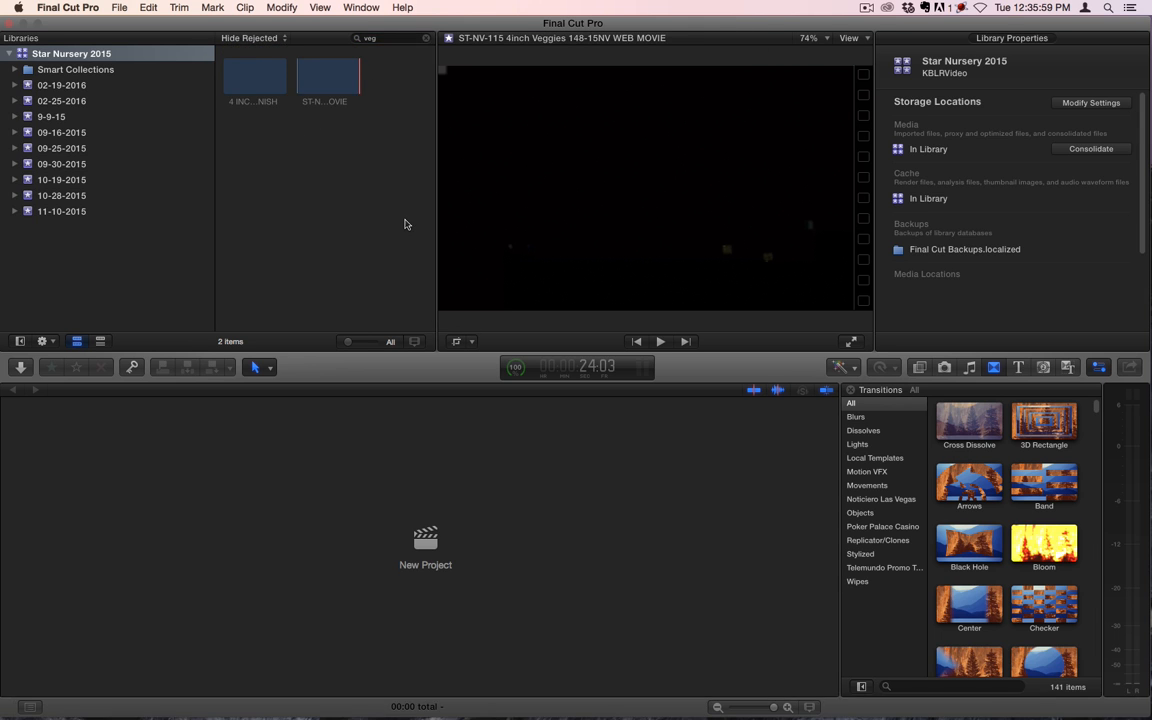
pyautogui.click(254, 77)
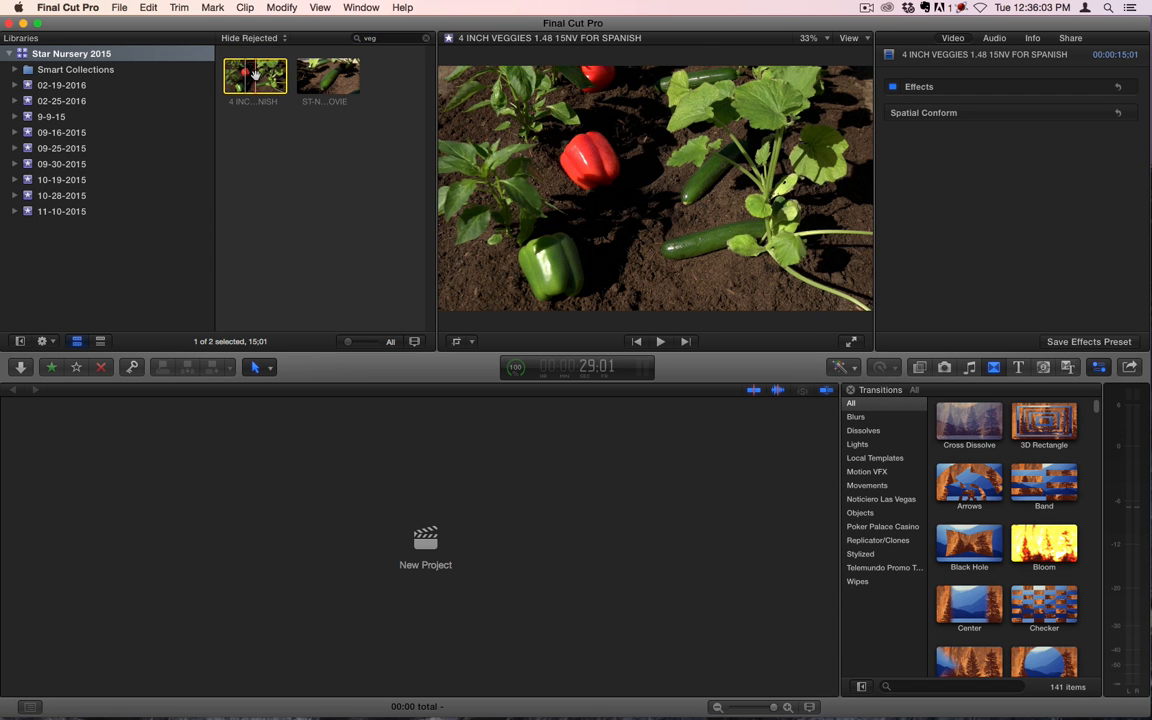
pyautogui.rightClick(256, 78)
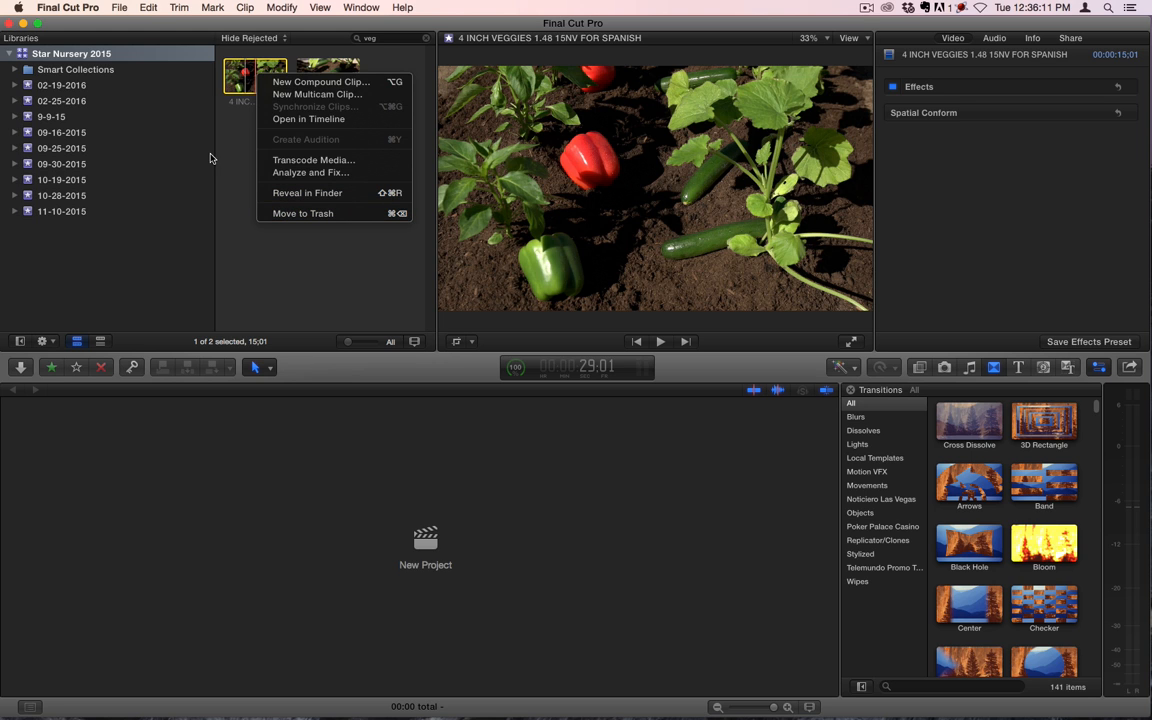
pyautogui.click(302, 121)
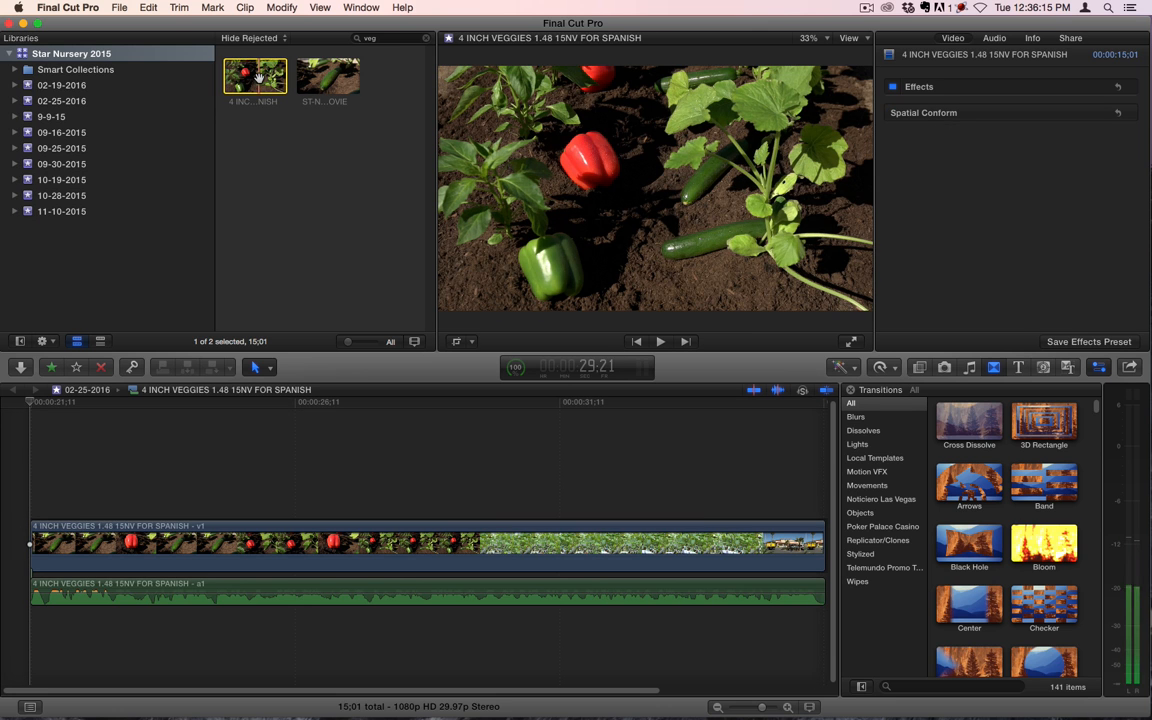
# Open the Star Nursery - STNV000S15H project from the 02-25-2016 event and review its titles in the timeline.
pyautogui.click(284, 102)
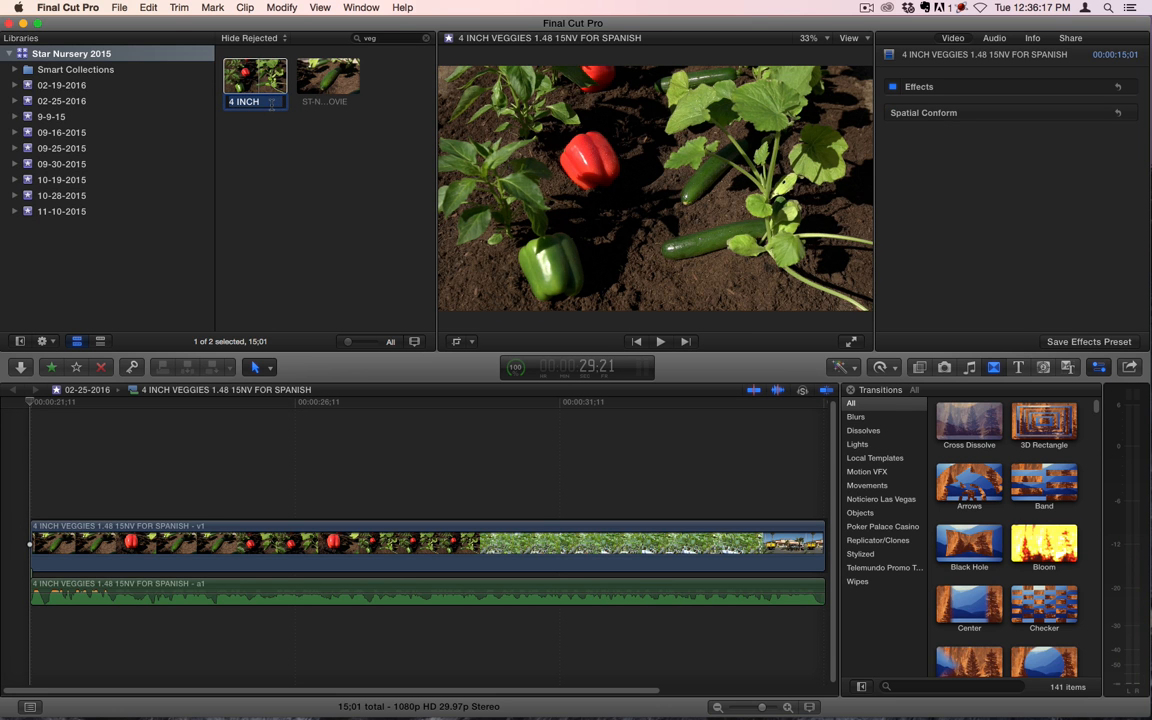
pyautogui.click(74, 72)
pyautogui.click(232, 70)
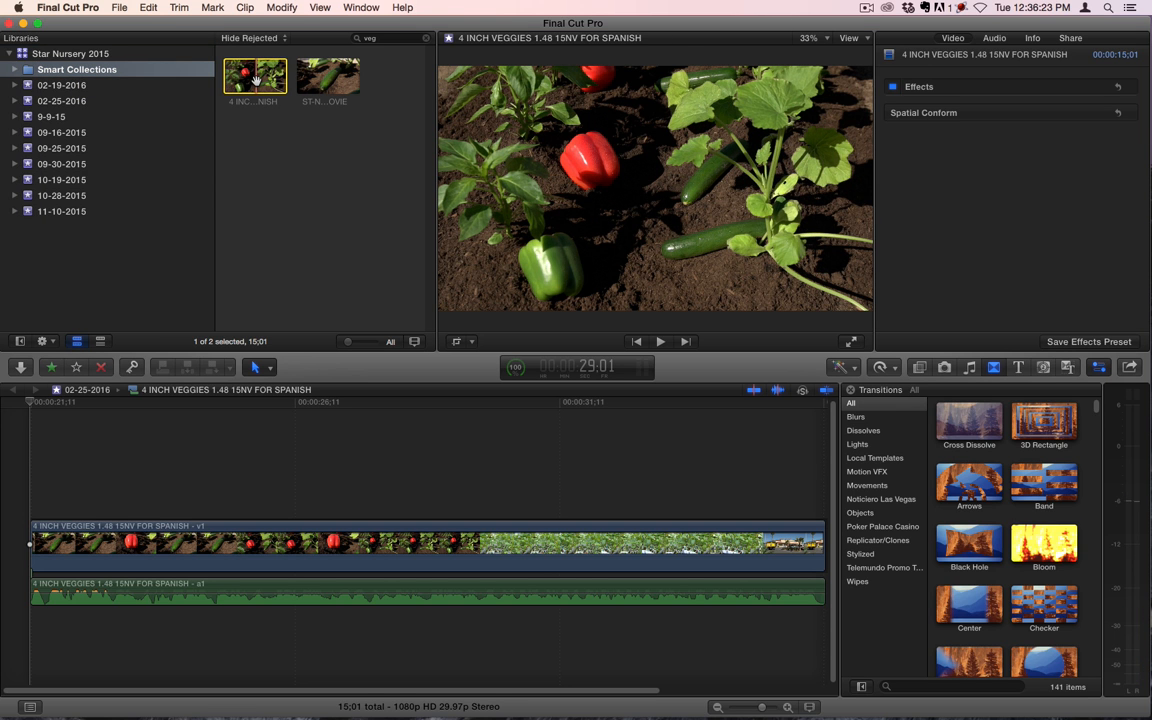
pyautogui.click(61, 101)
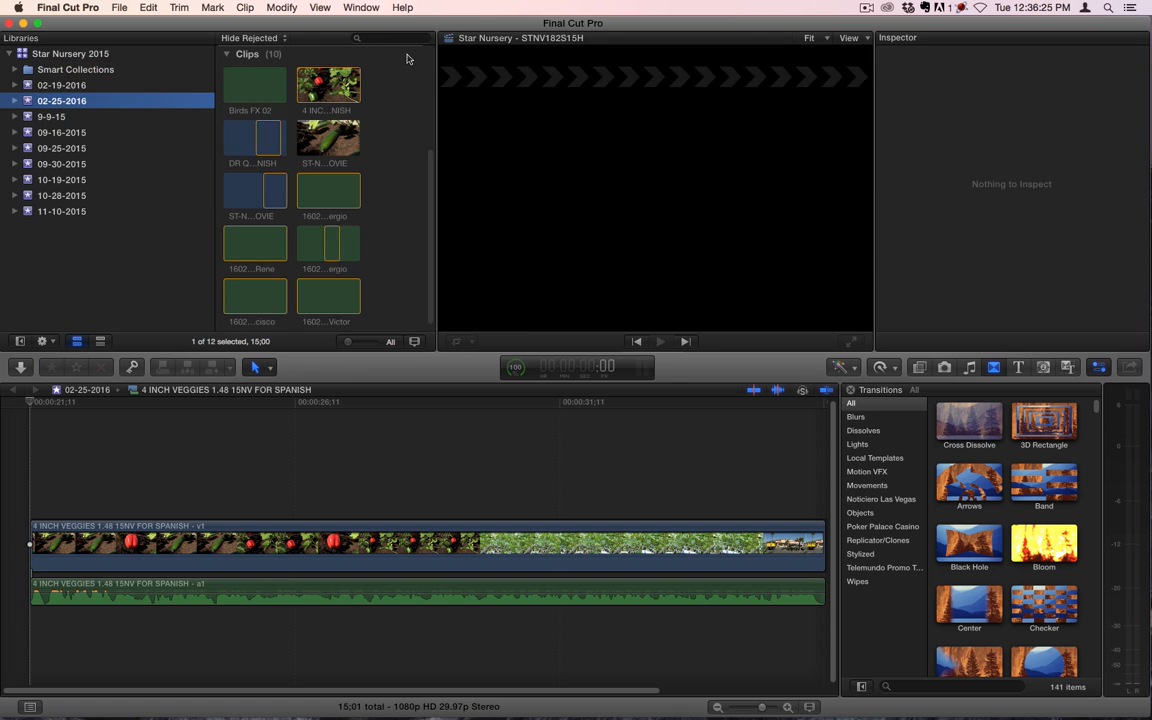
pyautogui.click(319, 87)
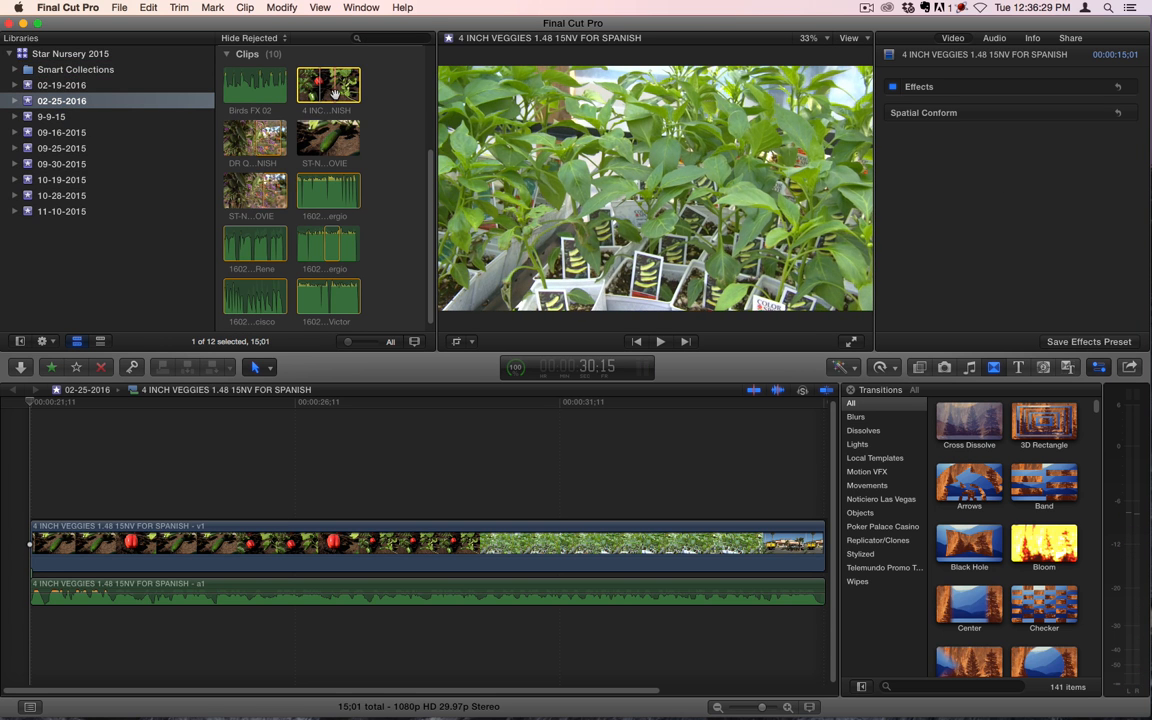
pyautogui.click(52, 106)
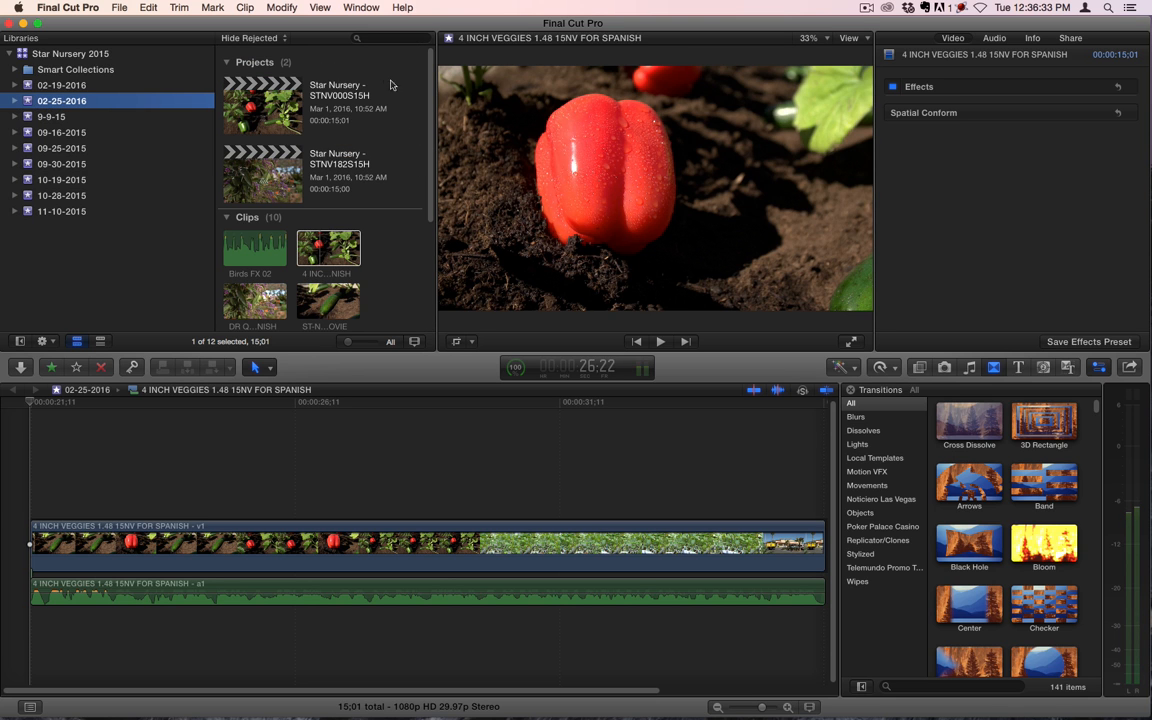
pyautogui.doubleClick(265, 120)
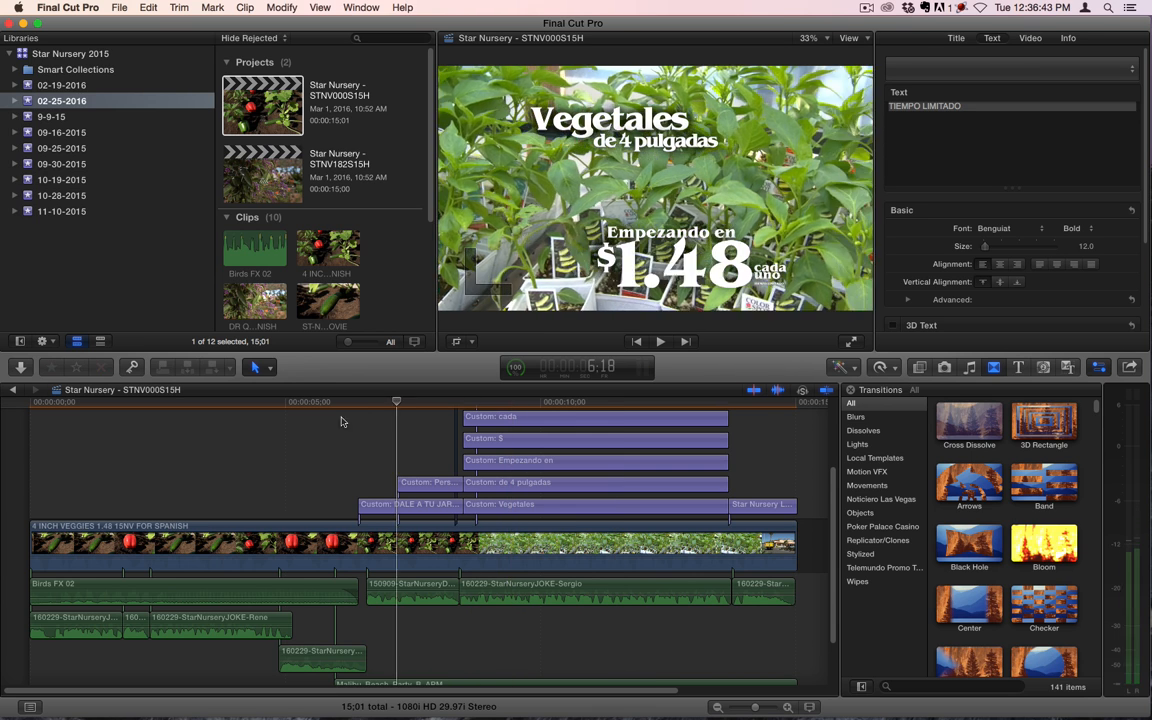
pyautogui.click(294, 424)
pyautogui.click(597, 426)
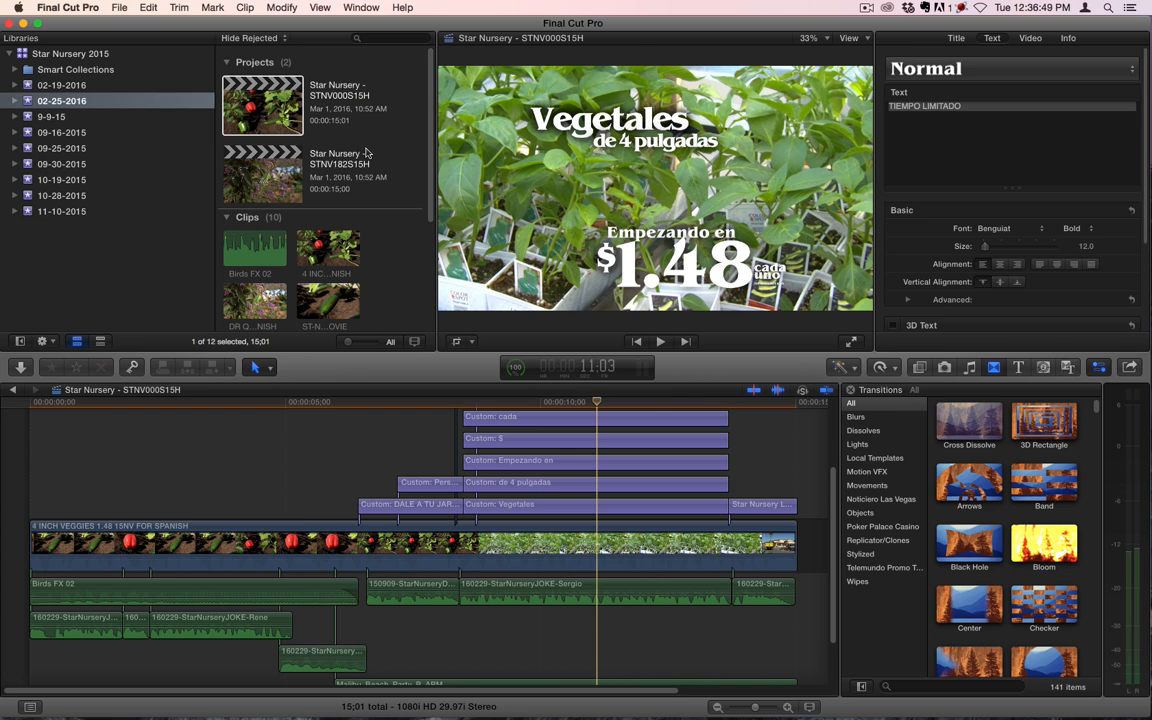
# Search the Star Nursery 2015 library for "round" and open the ST-NV-127 Round-Up RTU 1 Gallon project in the timeline.
pyautogui.click(62, 53)
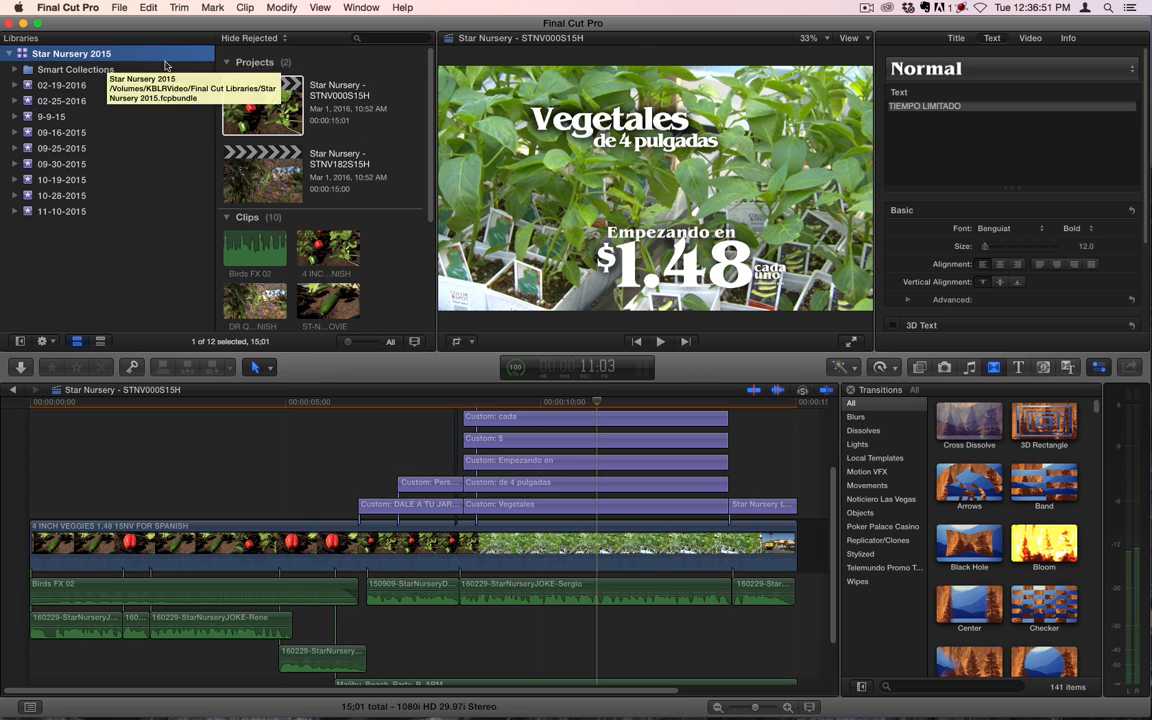
pyautogui.click(370, 38)
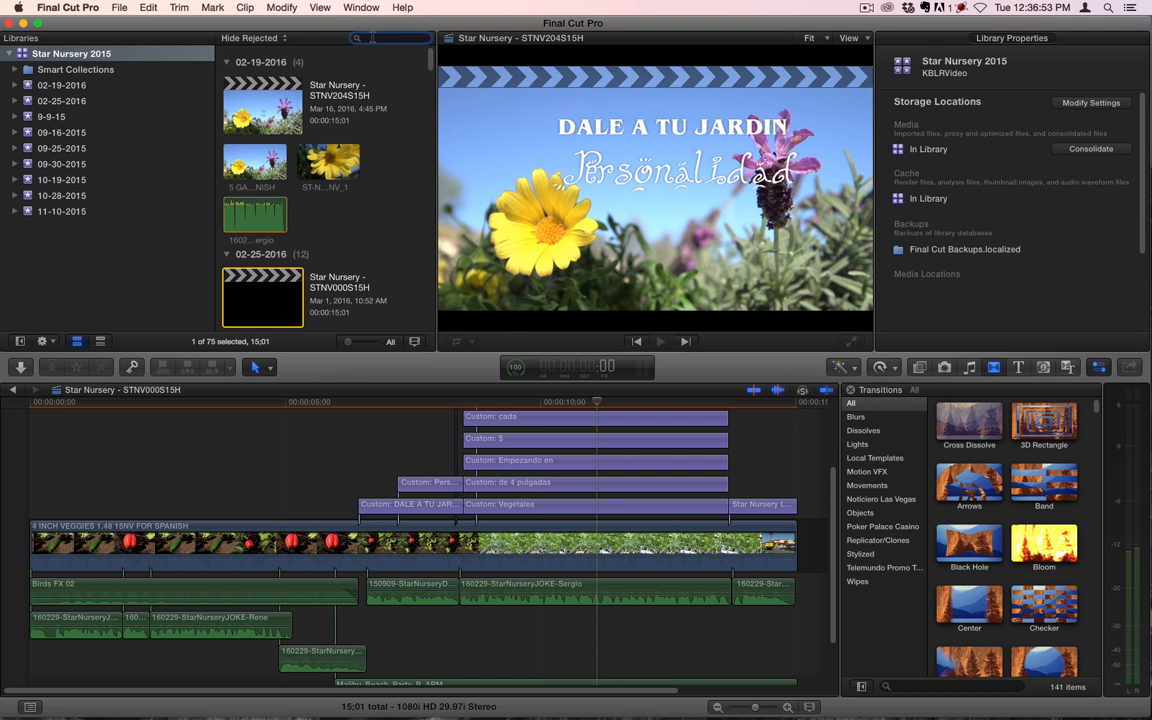
pyautogui.write('round')
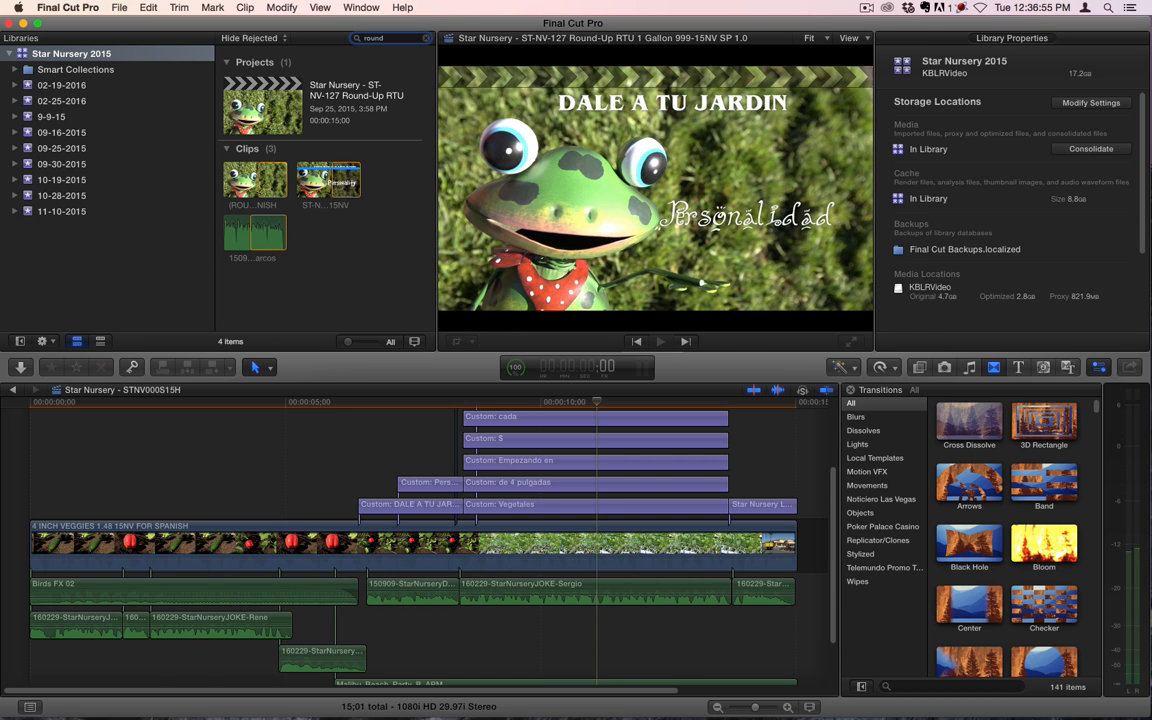
pyautogui.click(265, 117)
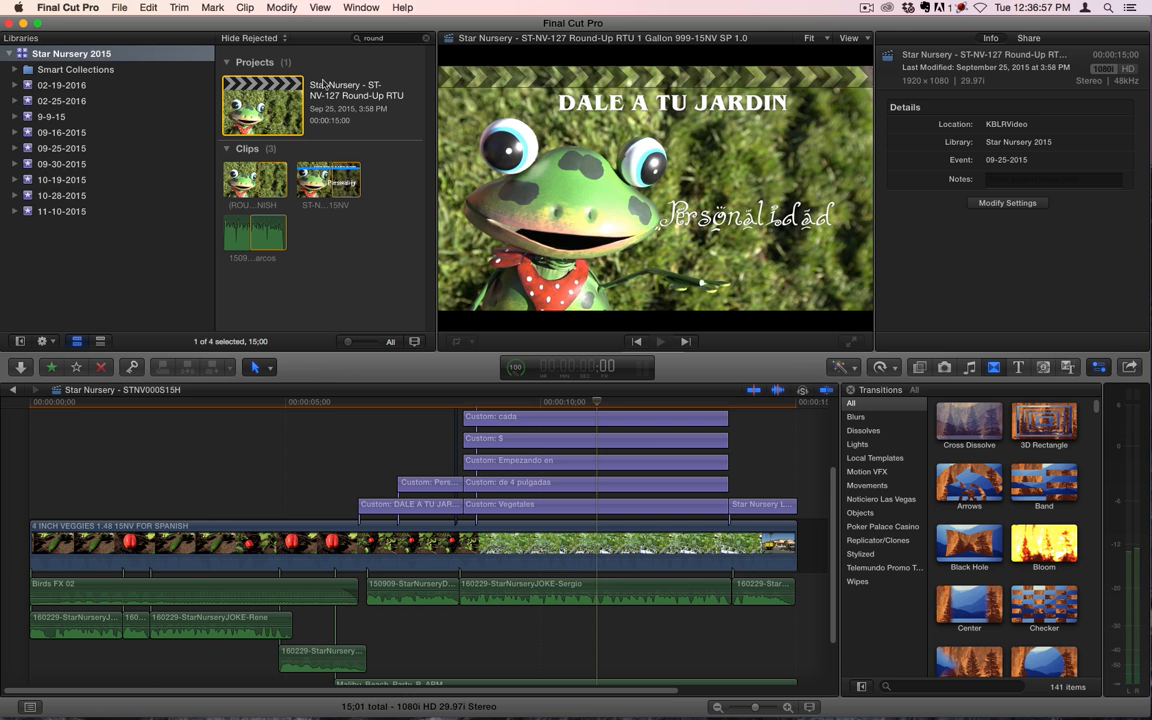
pyautogui.doubleClick(265, 117)
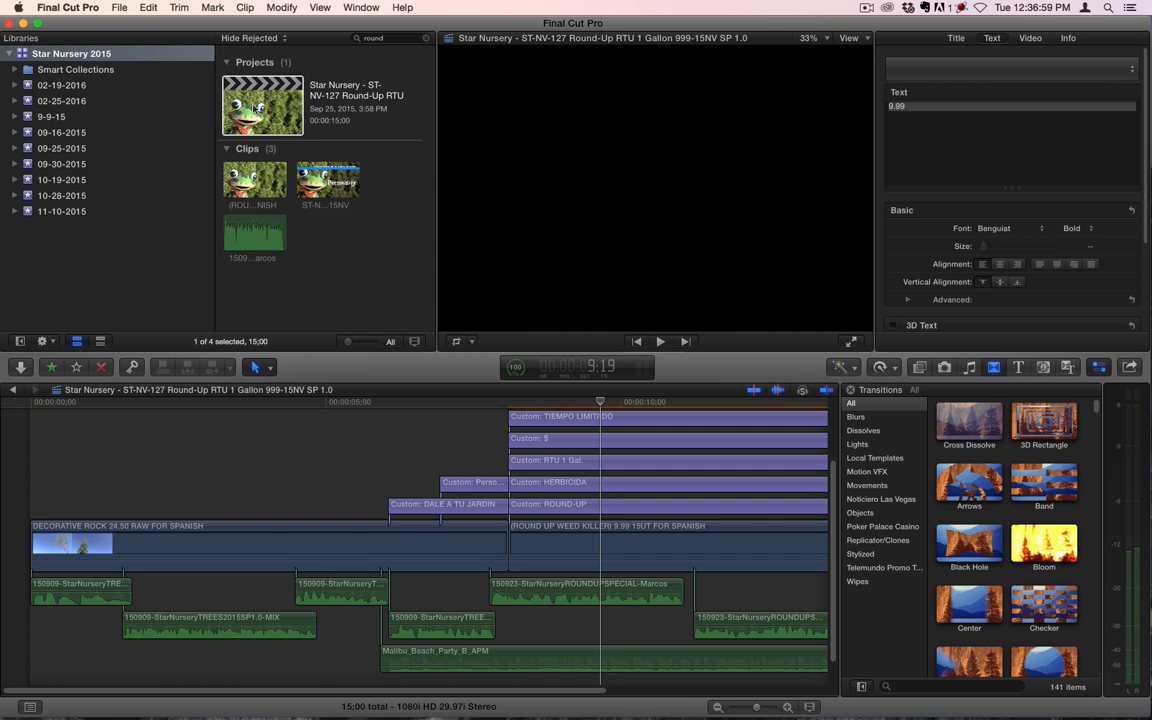
# Review the Round-Up project's footage and its herbicide offer titles along the timeline.
pyautogui.moveTo(491, 408); pyautogui.dragTo(600, 408)
pyautogui.click(364, 404)
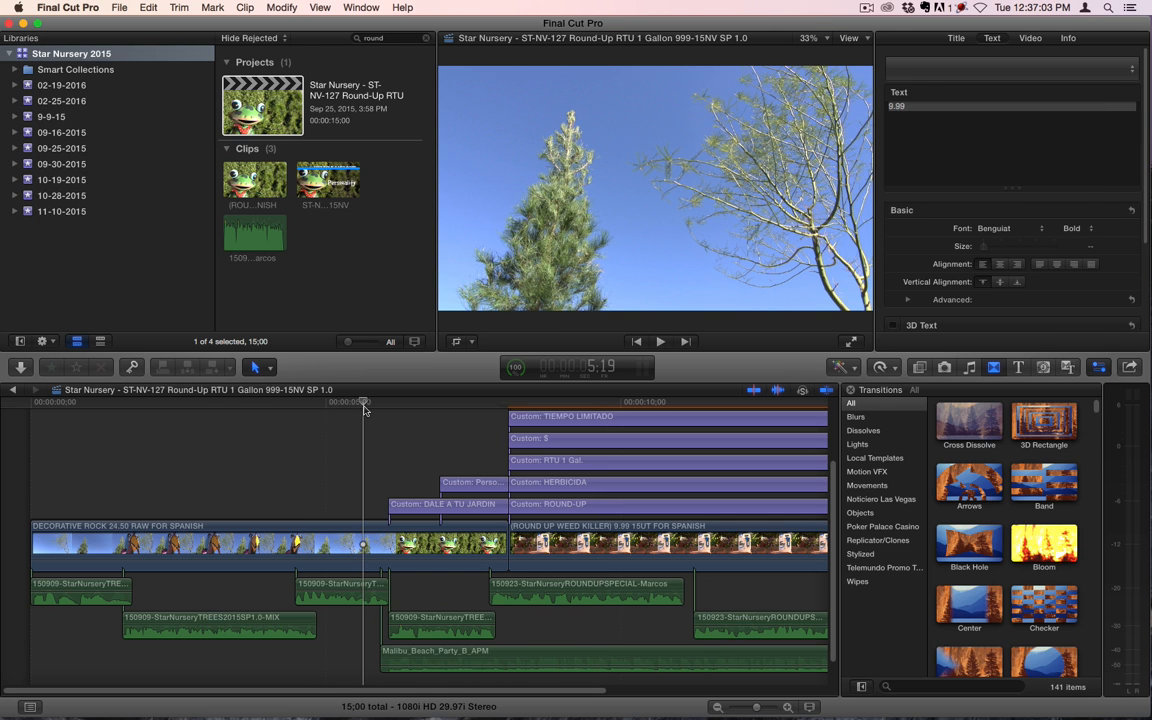
pyautogui.moveTo(363, 408); pyautogui.dragTo(707, 418)
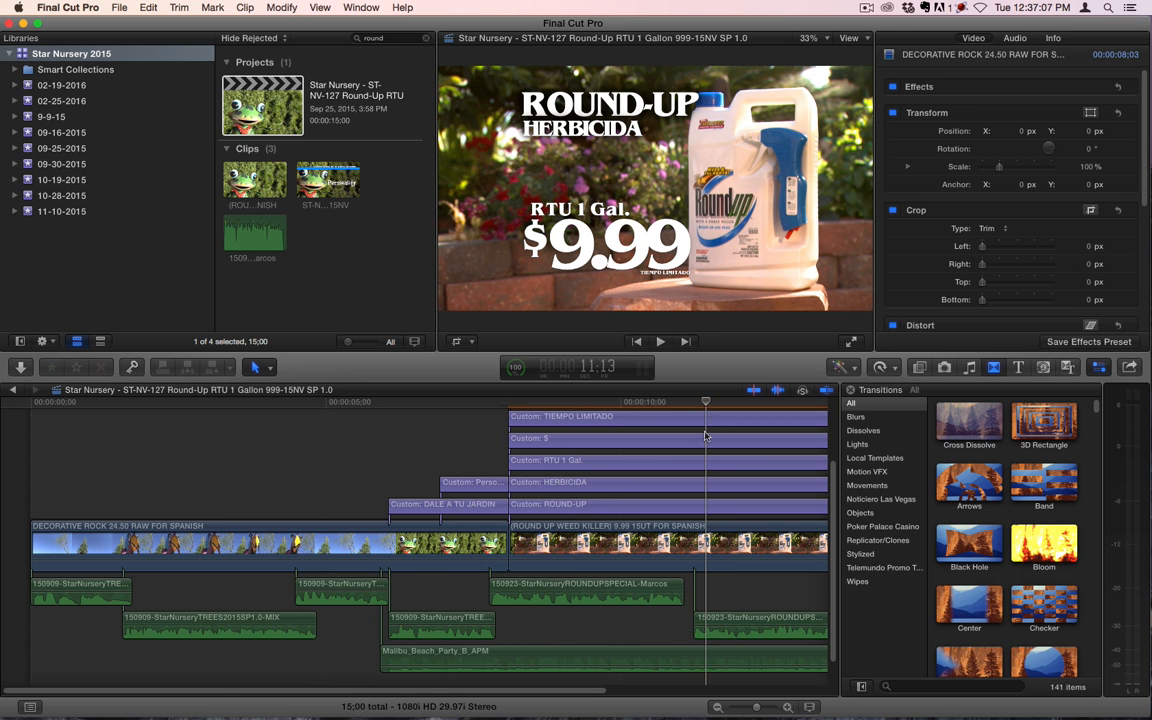
pyautogui.click(710, 437)
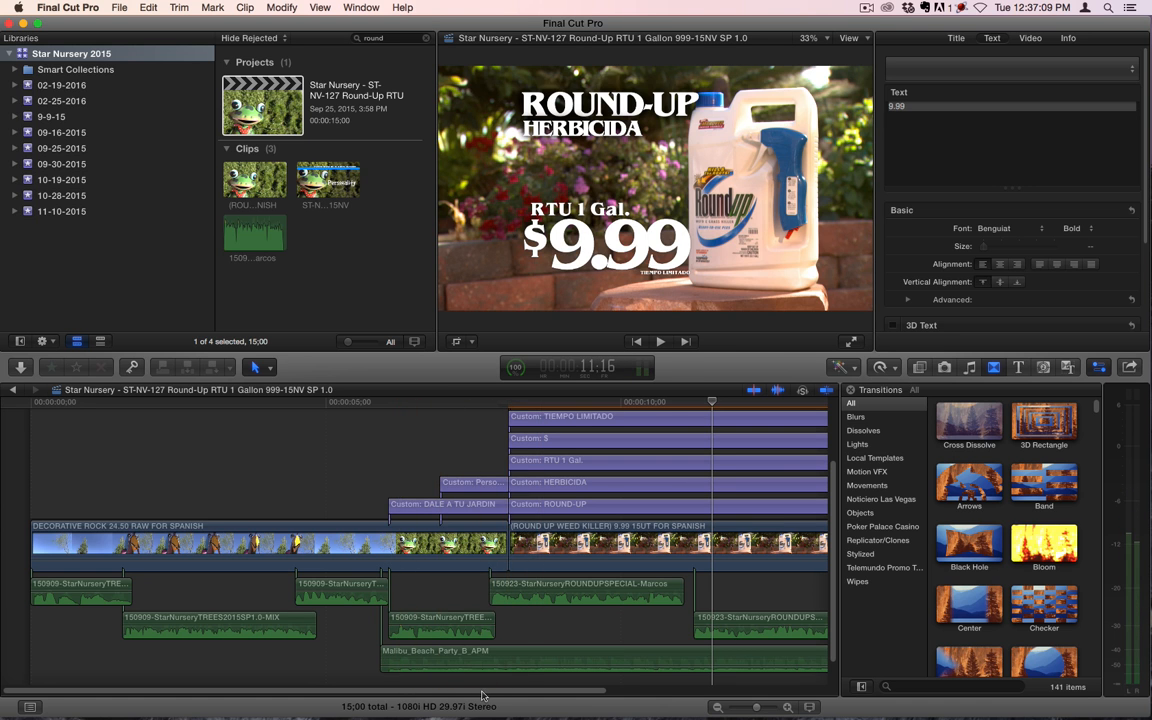
pyautogui.moveTo(483, 695); pyautogui.dragTo(665, 695)
pyautogui.click(562, 405)
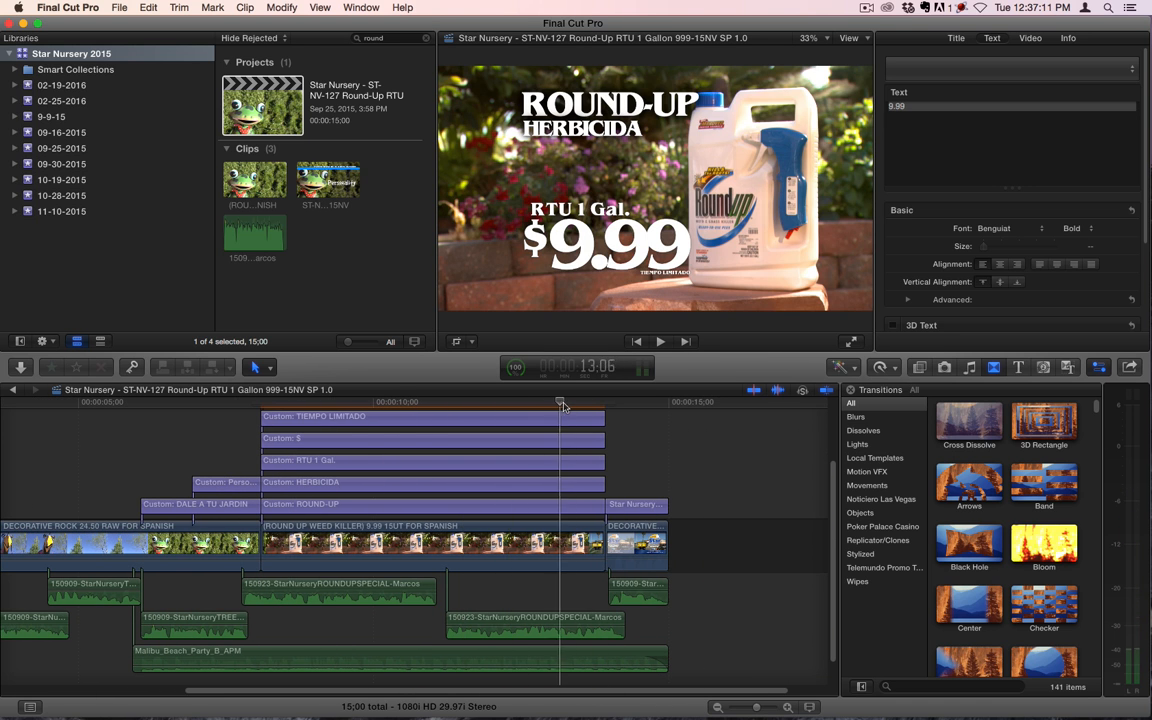
pyautogui.moveTo(563, 405); pyautogui.dragTo(545, 405)
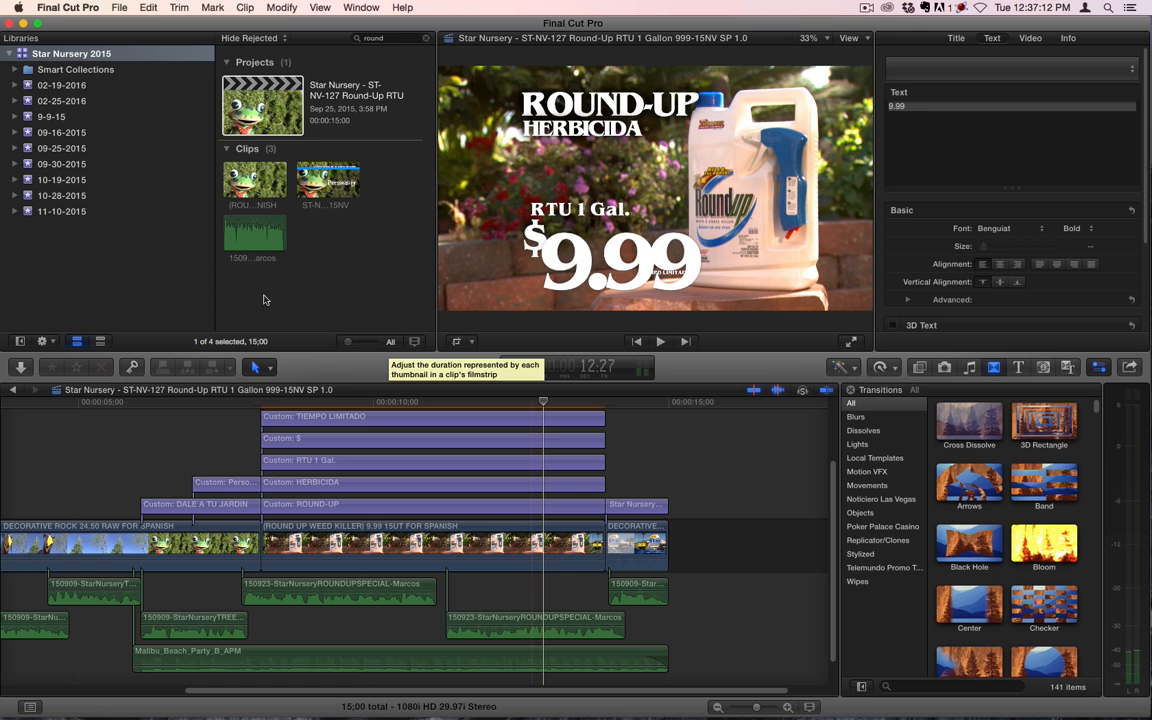
# Look through the projects in the 10-28-2015 and 10-19-2015 events.
pyautogui.click(62, 196)
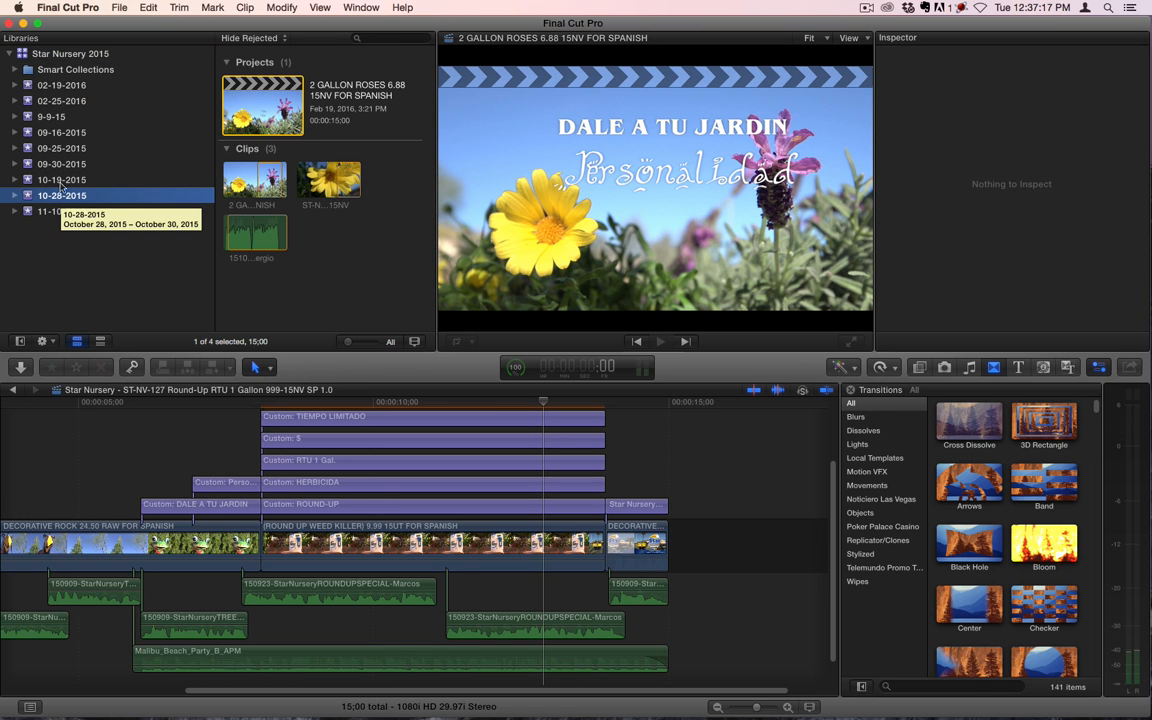
pyautogui.click(242, 115)
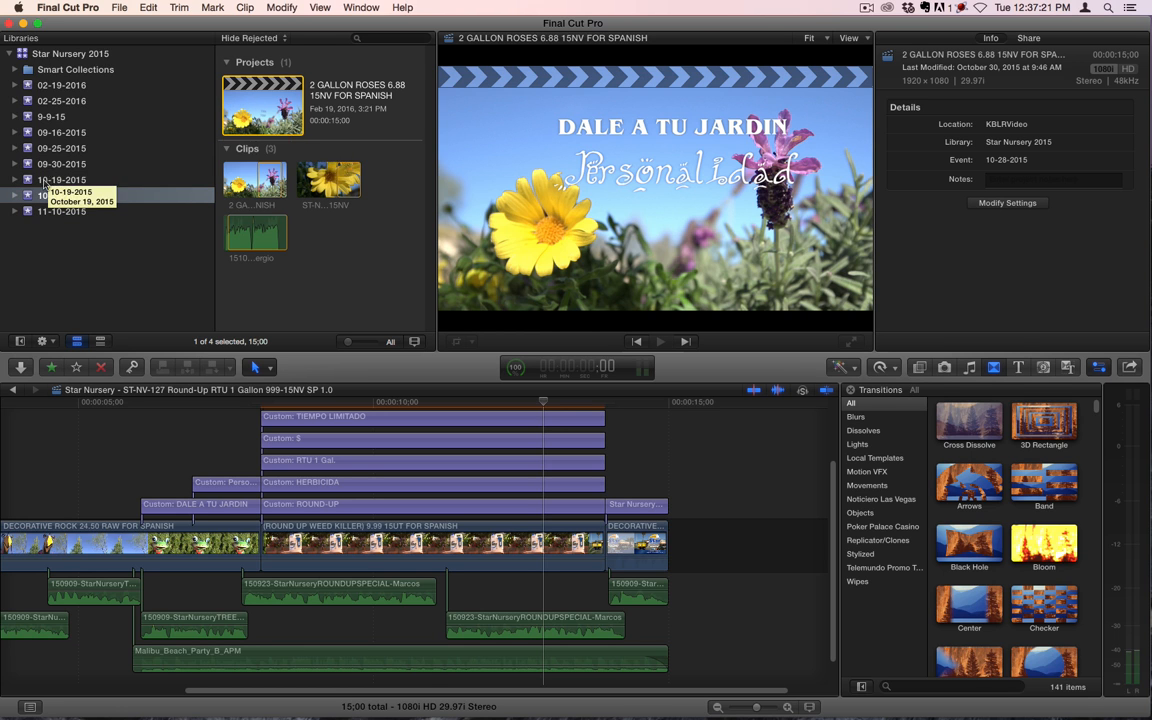
pyautogui.click(50, 180)
pyautogui.click(224, 95)
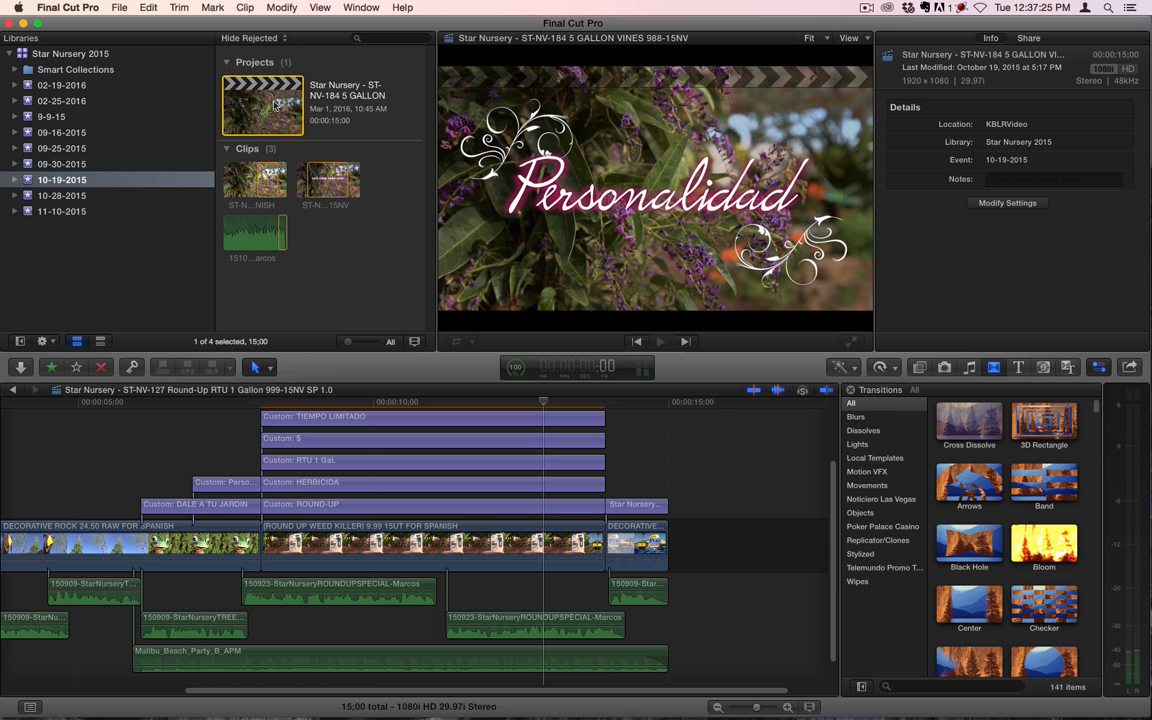
# Create an event named 03-29-2016 in the Star Nursery 2015 library.
pyautogui.click(70, 53)
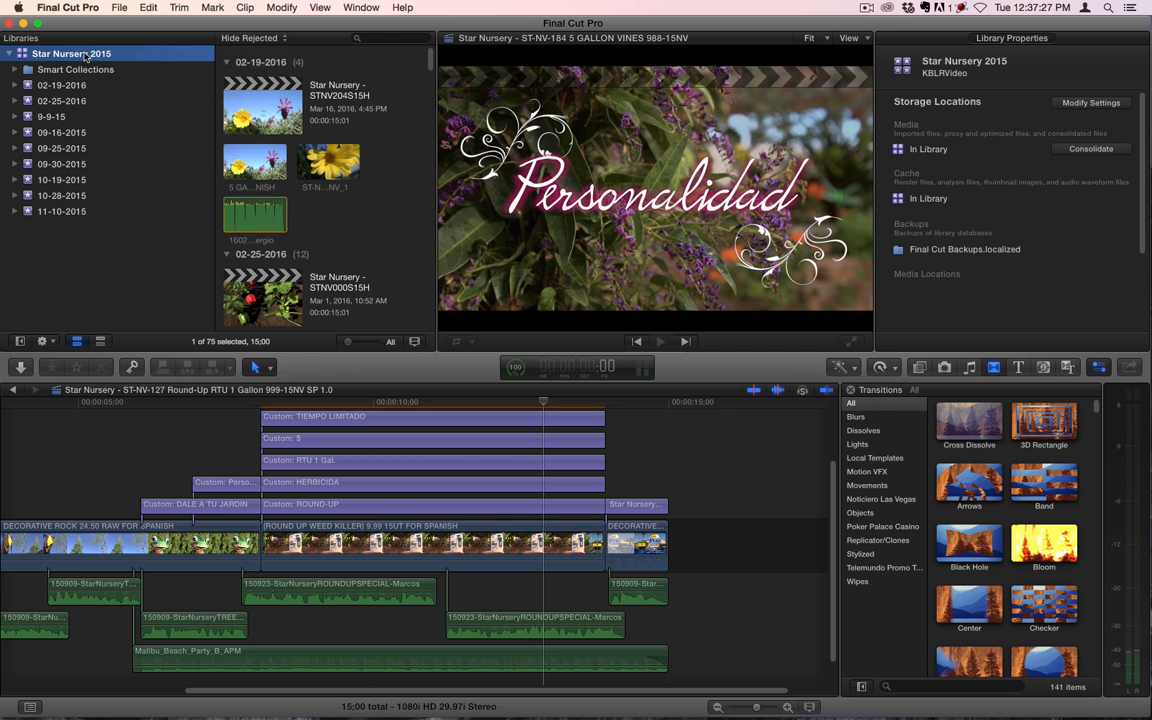
pyautogui.rightClick(82, 52)
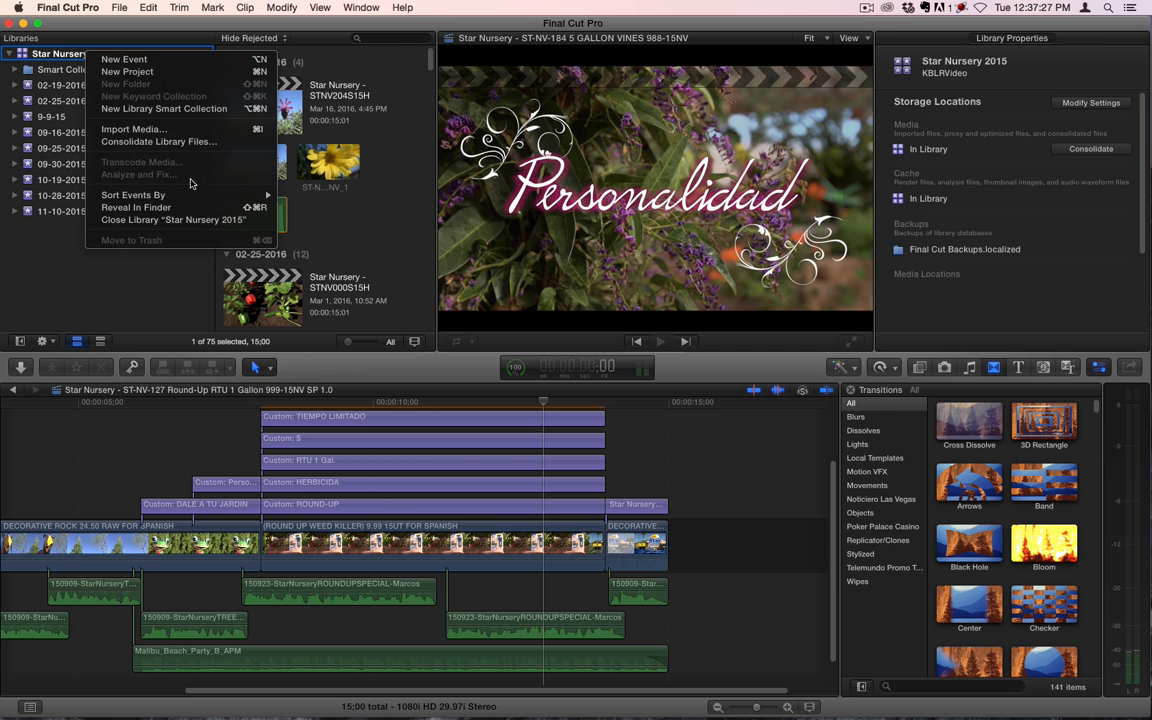
pyautogui.click(165, 61)
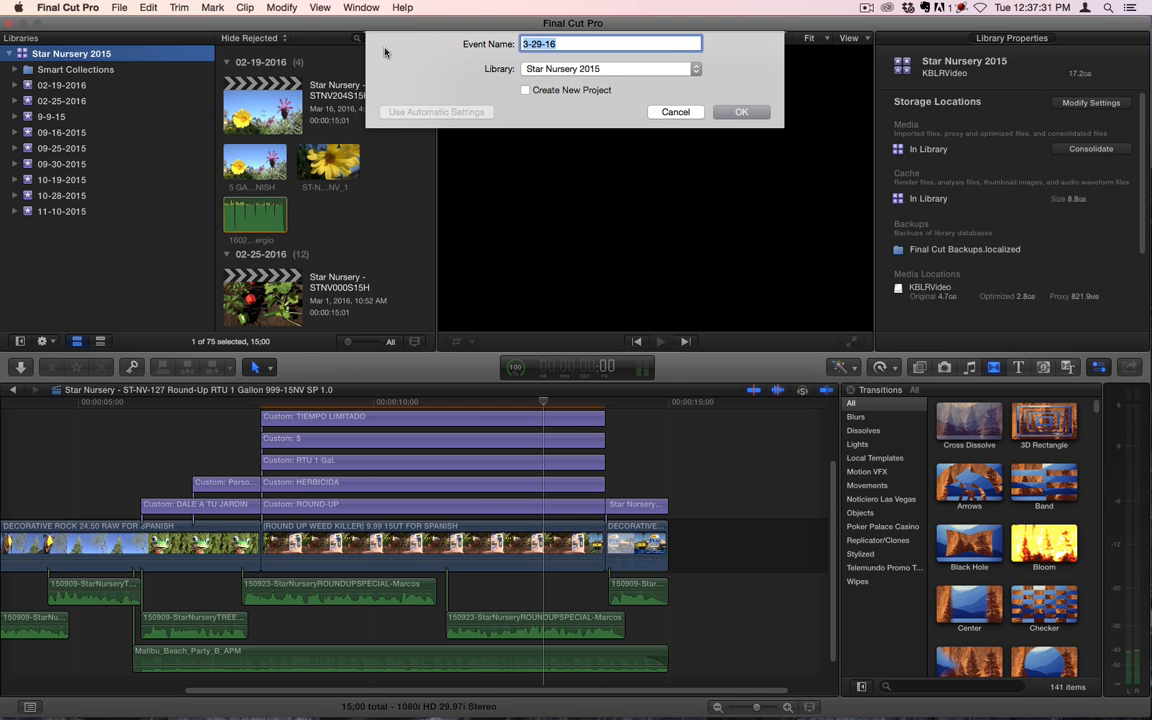
pyautogui.click(523, 44)
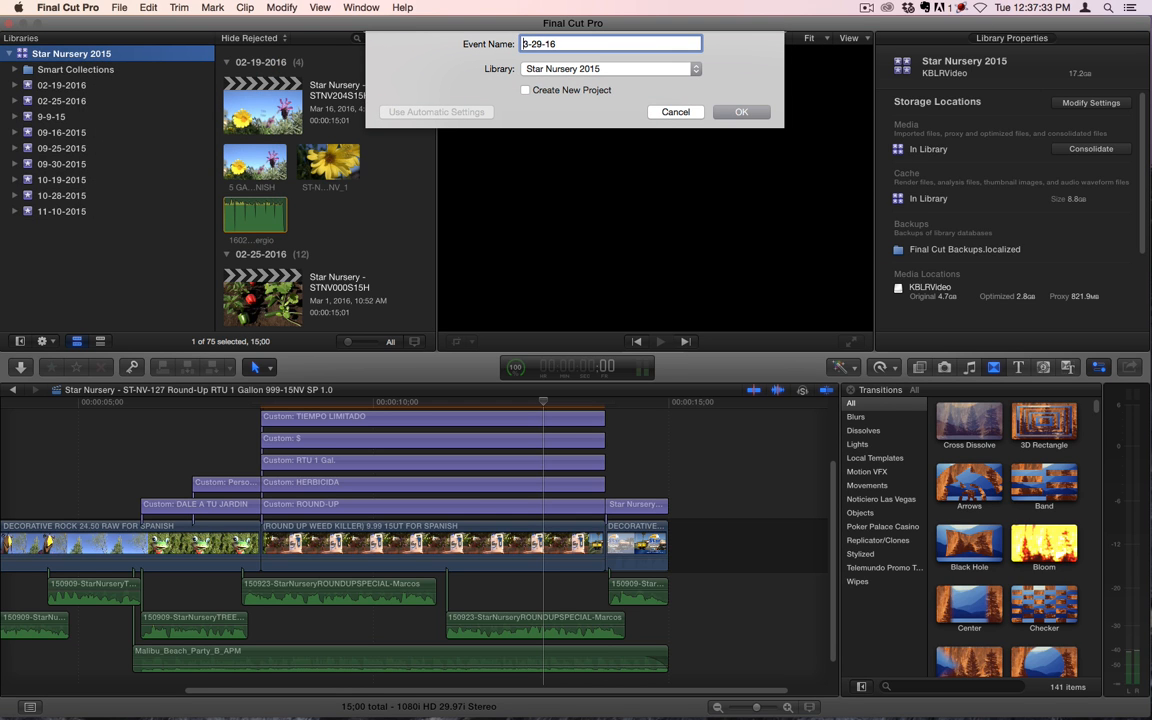
pyautogui.write('0')
pyautogui.write('20')
pyautogui.press('Return')
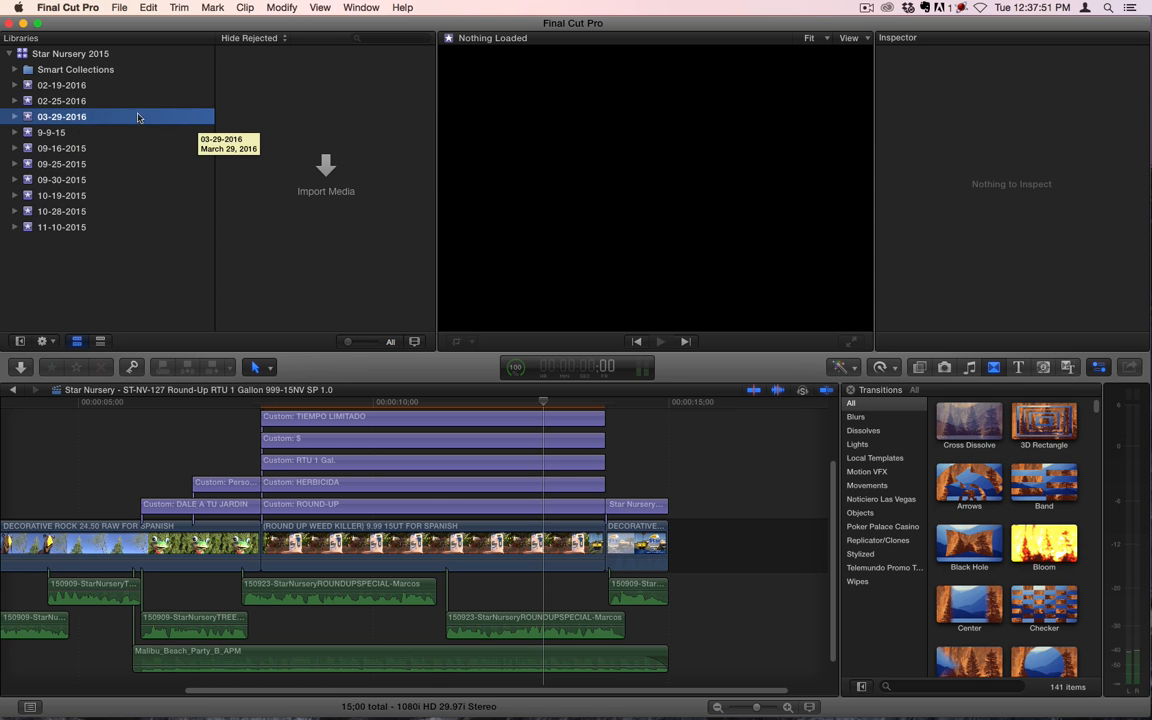
# Open the Star Nursery - STNV204S15H project from the 02-19-2016 event and check its Arbustos offer titles.
pyautogui.click(66, 88)
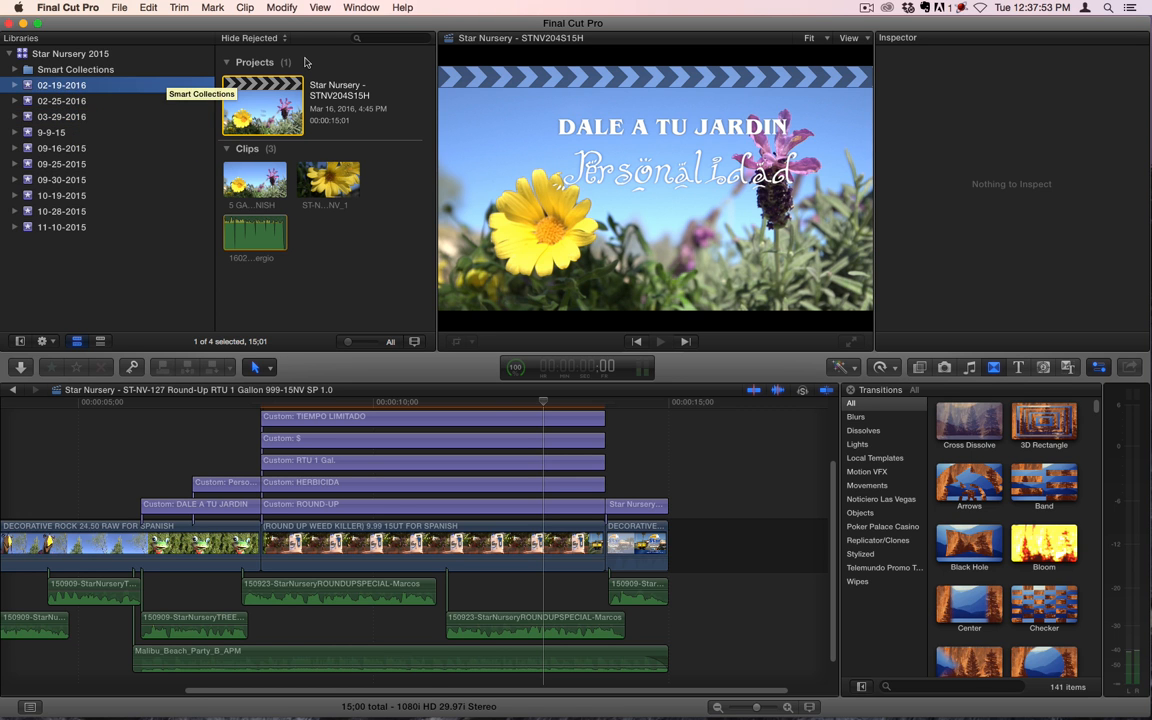
pyautogui.click(286, 114)
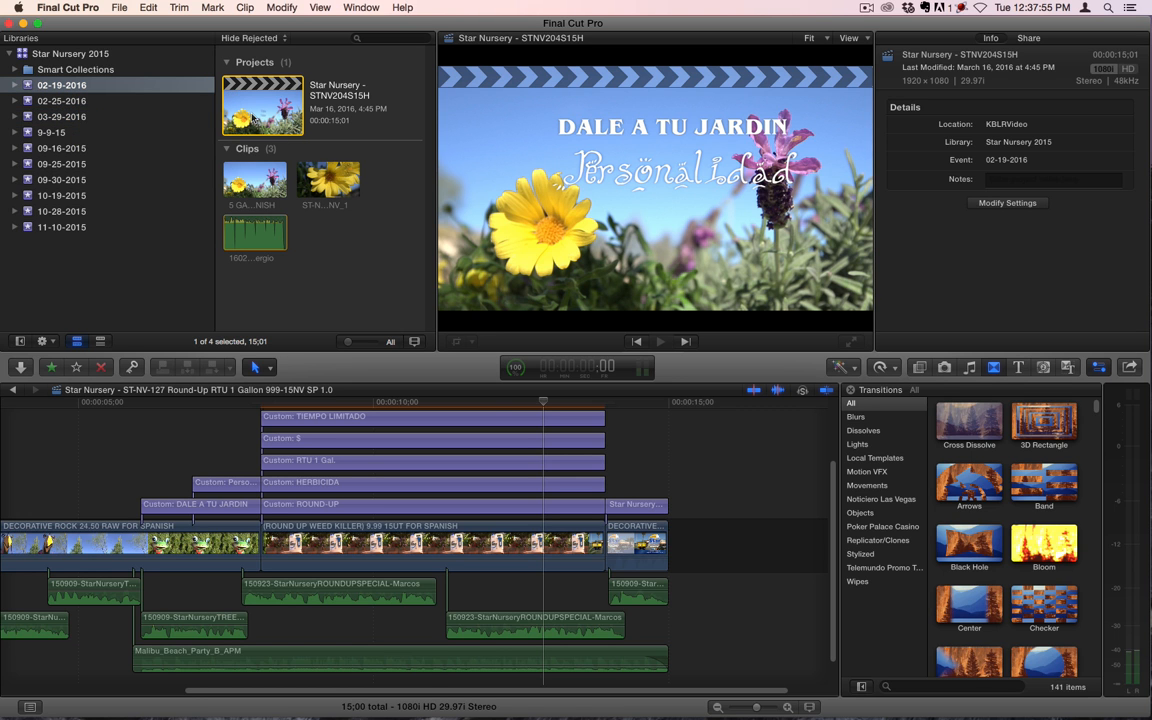
pyautogui.doubleClick(286, 114)
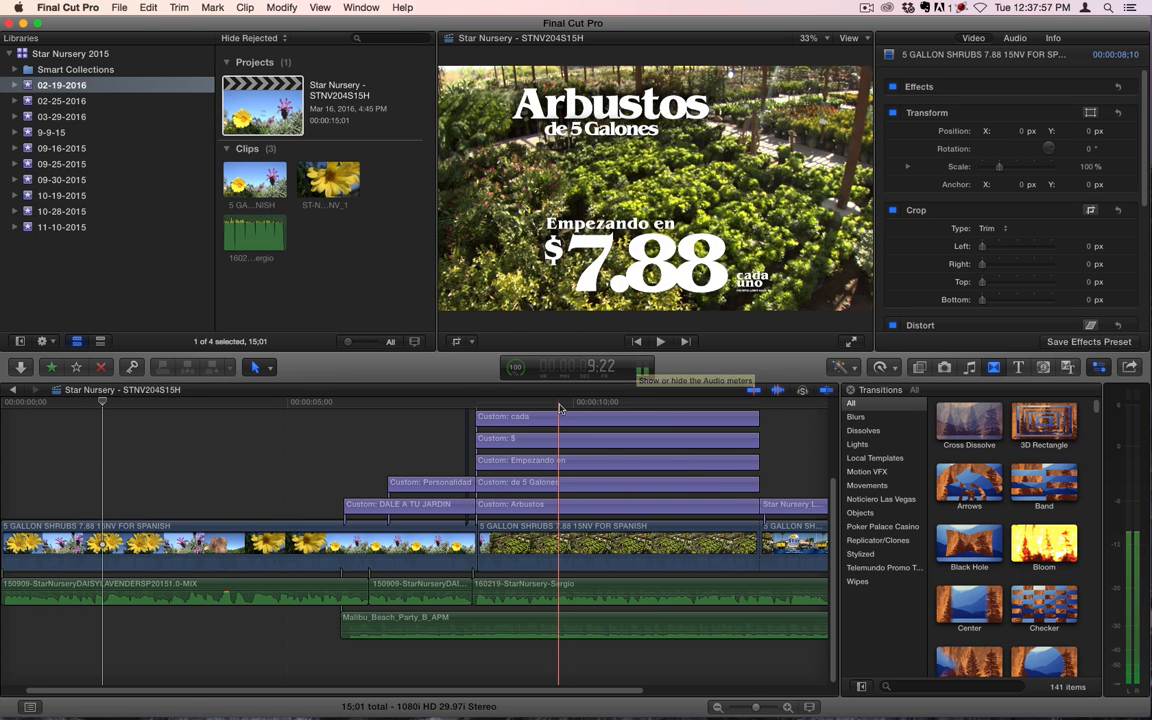
pyautogui.click(585, 402)
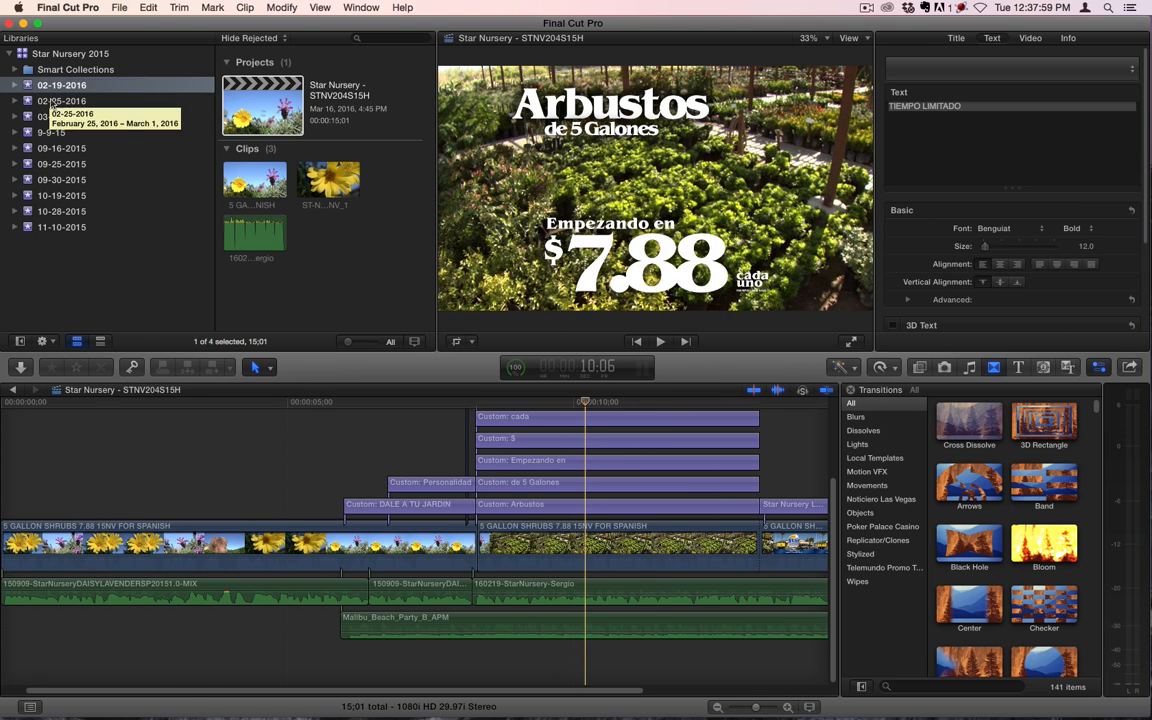
# Copy the Star Nursery - STNV000S15H veggies project from the 02-25-2016 event into the 03-29-2016 event and show that event's contents.
pyautogui.click(62, 101)
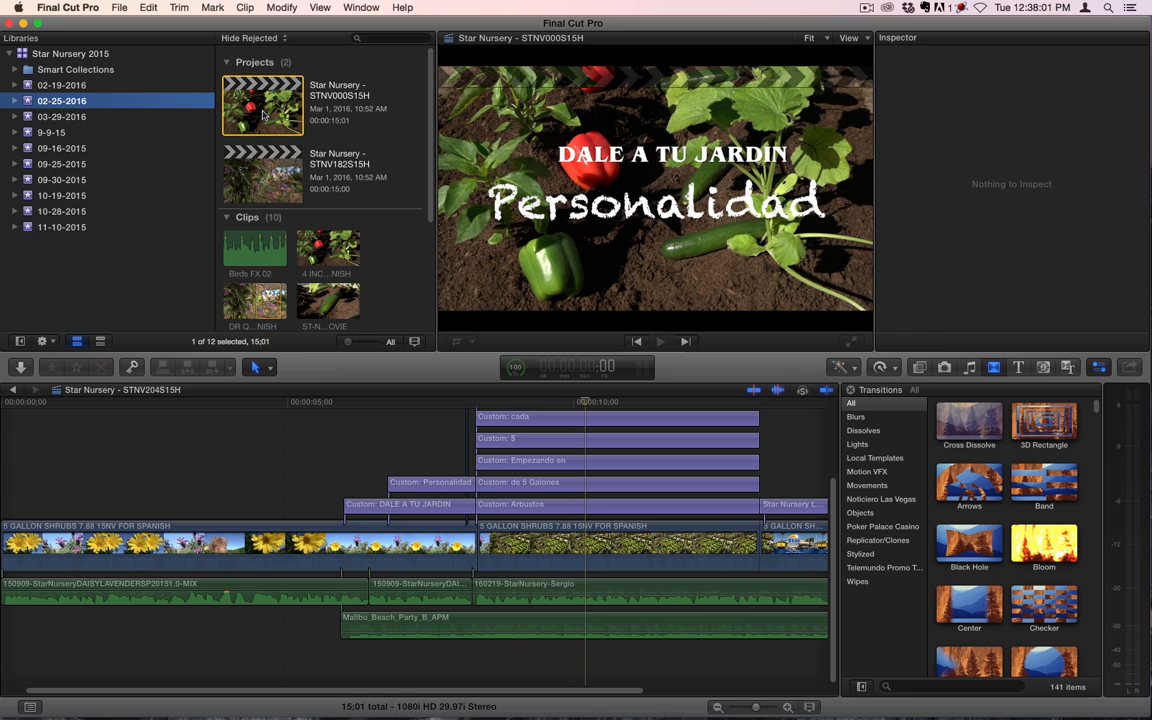
pyautogui.doubleClick(263, 115)
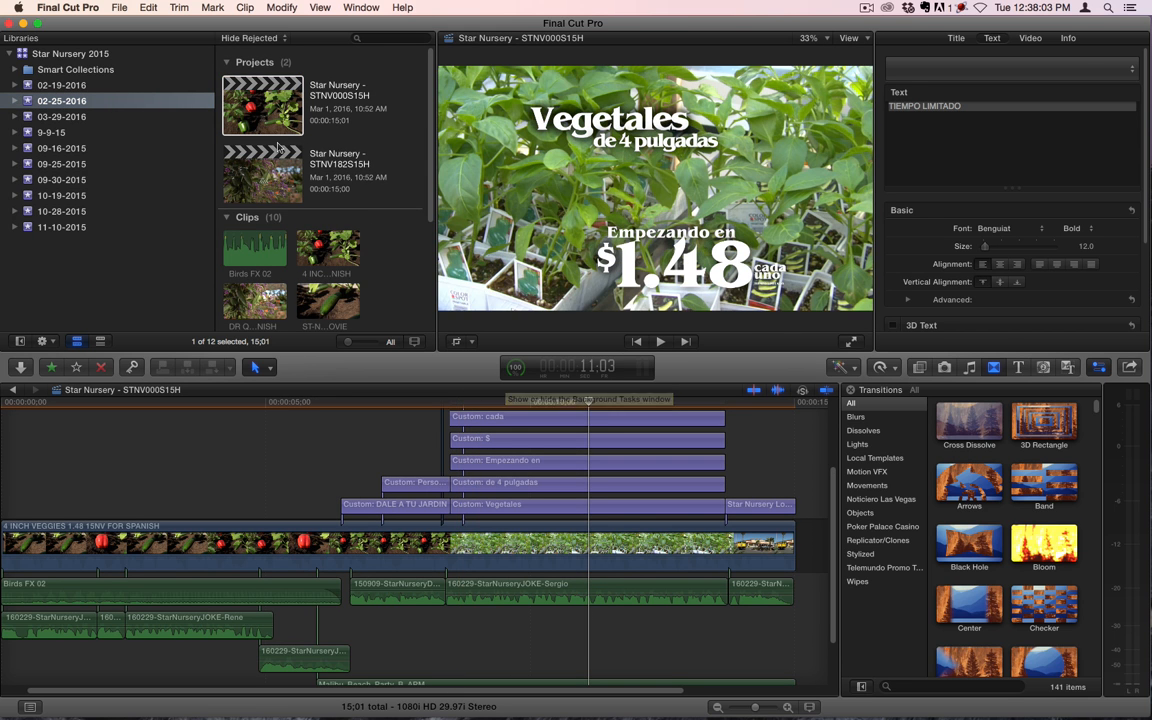
pyautogui.click(277, 118)
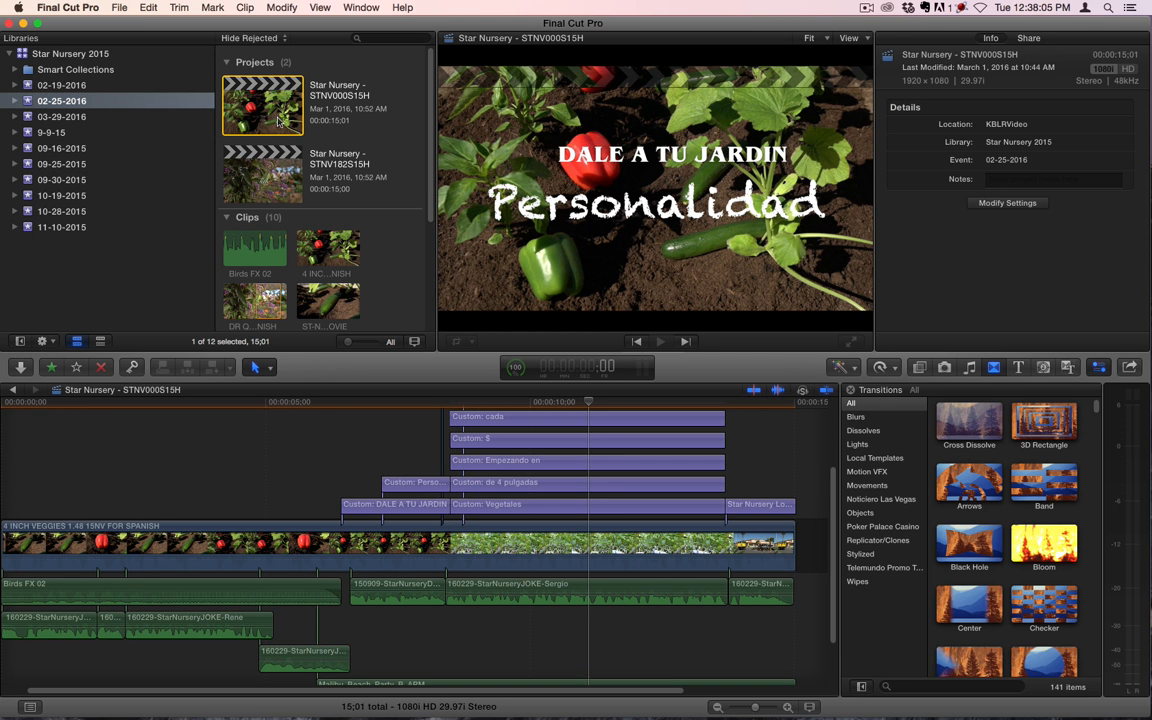
pyautogui.moveTo(277, 118); pyautogui.dragTo(72, 116)
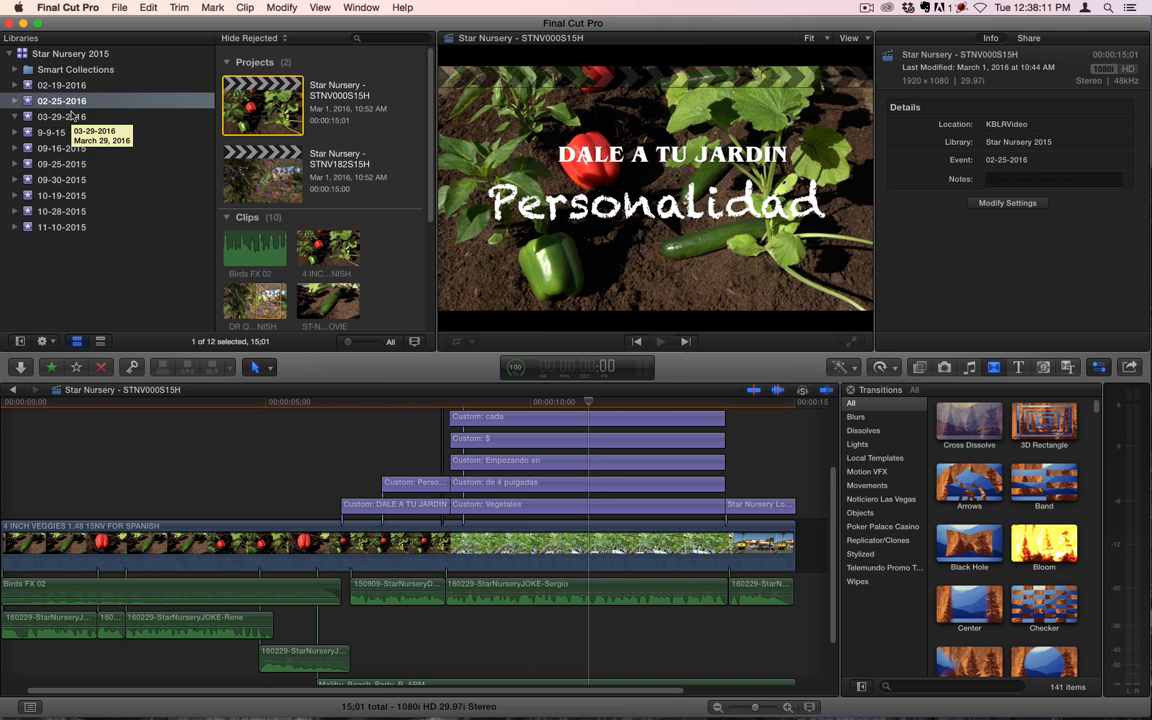
pyautogui.click(70, 115)
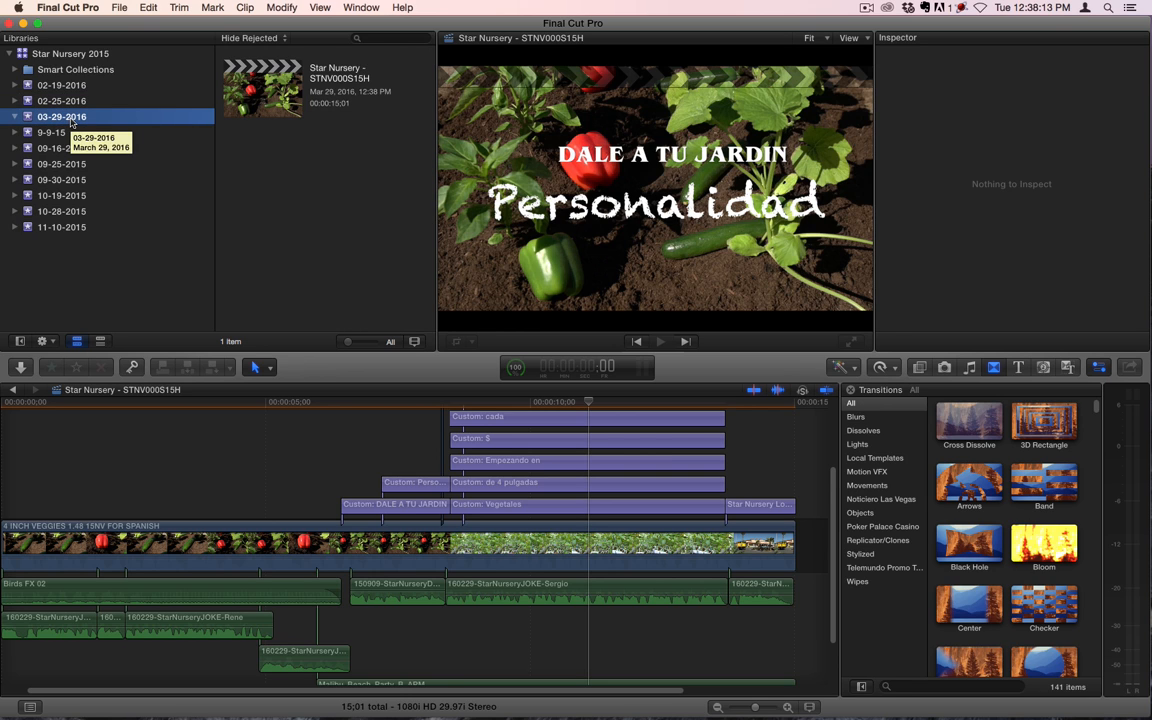
# Re-enter the copied project's name as "Star Nursery - STNV000S15H".
pyautogui.click(343, 72)
pyautogui.click(373, 67)
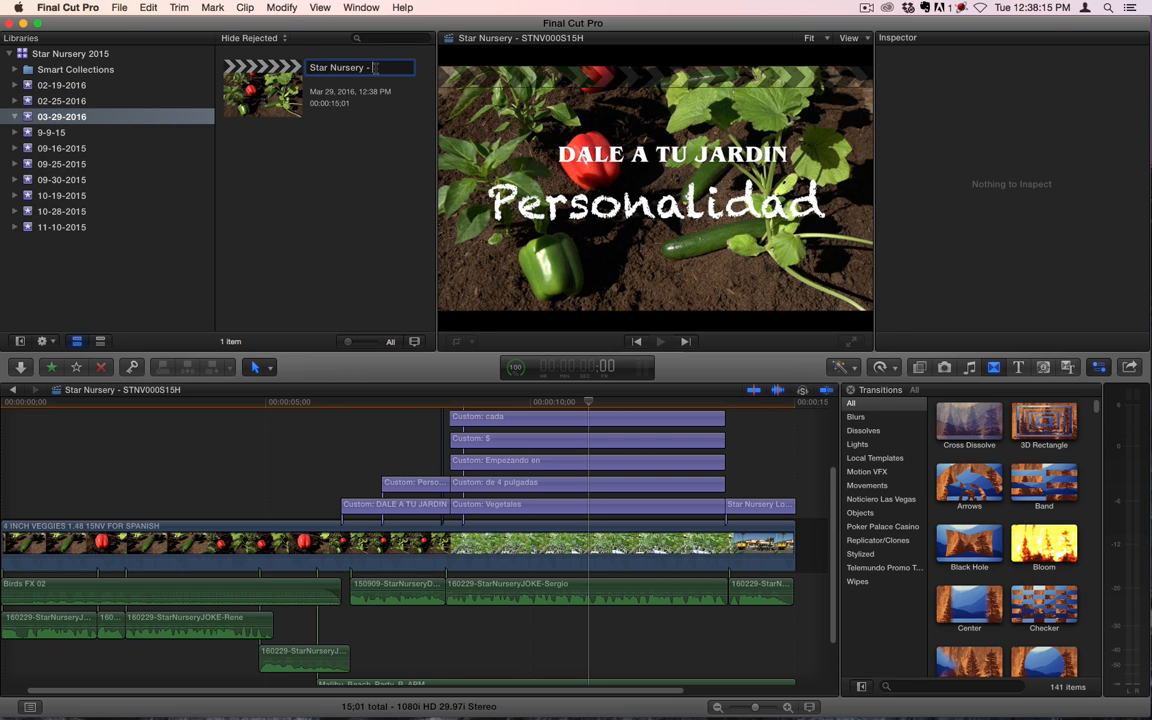
pyautogui.write('STNV000S15H')
pyautogui.press('Return')
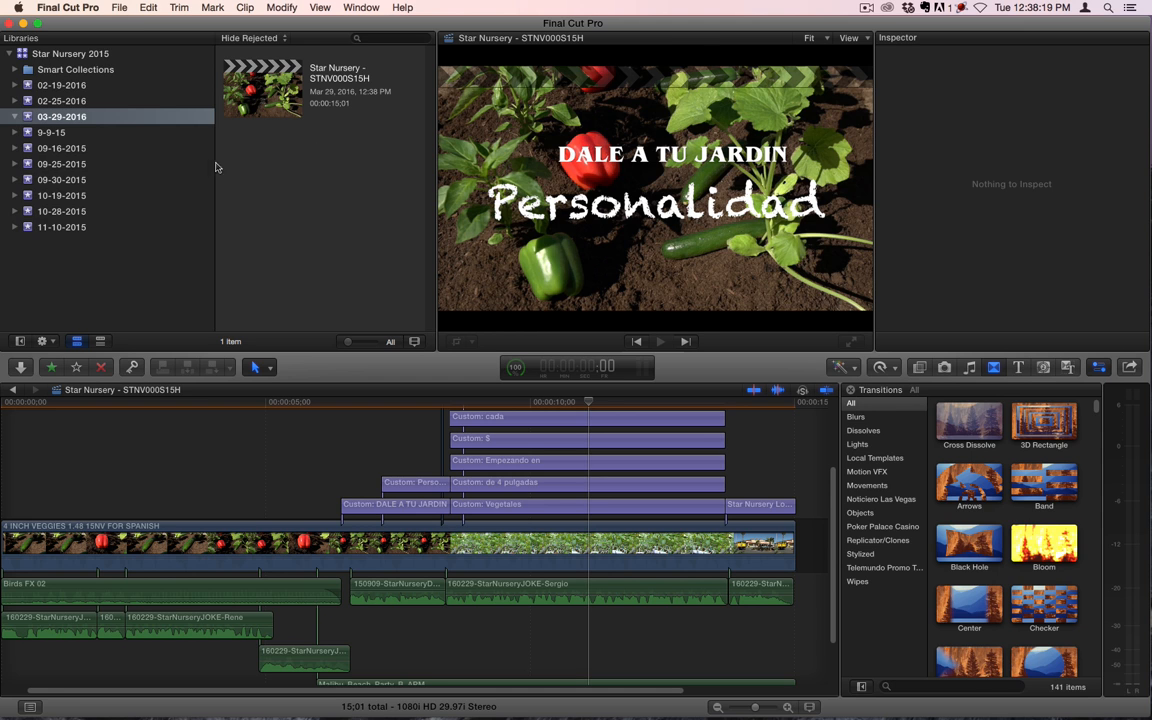
# Copy the ST-NV-184 5 GALLON VINES project from the 10-19-2015 event into the 03-29-2016 event.
pyautogui.click(75, 195)
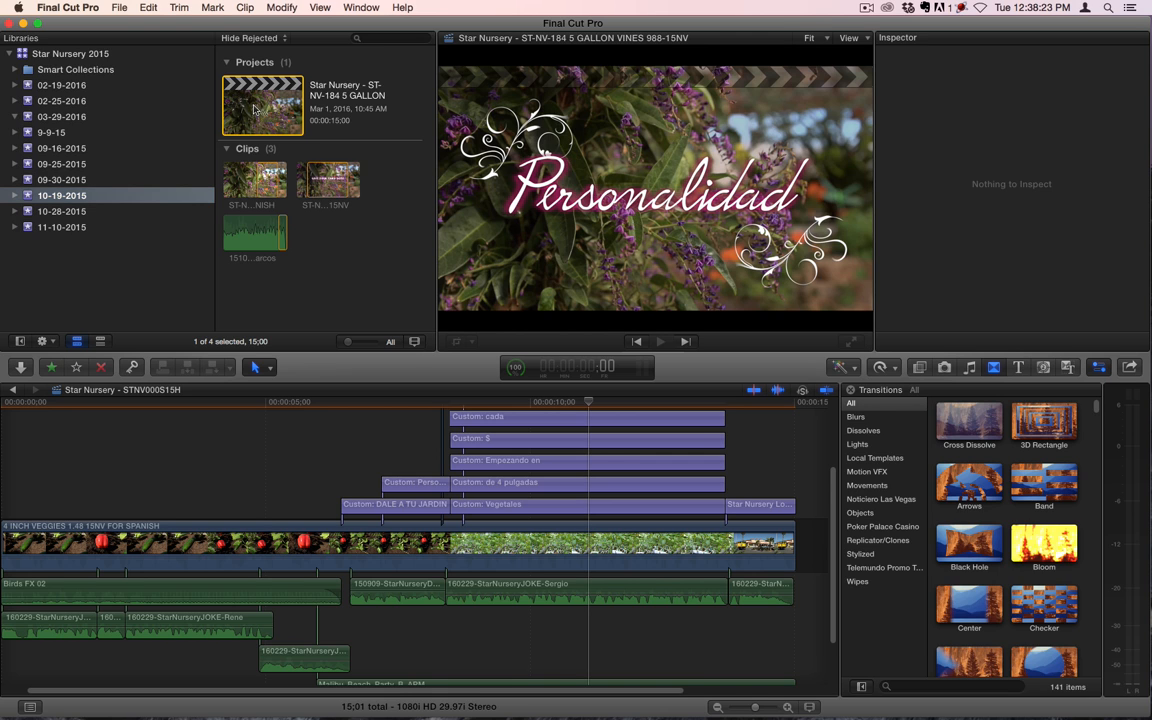
pyautogui.moveTo(255, 110); pyautogui.dragTo(64, 121)
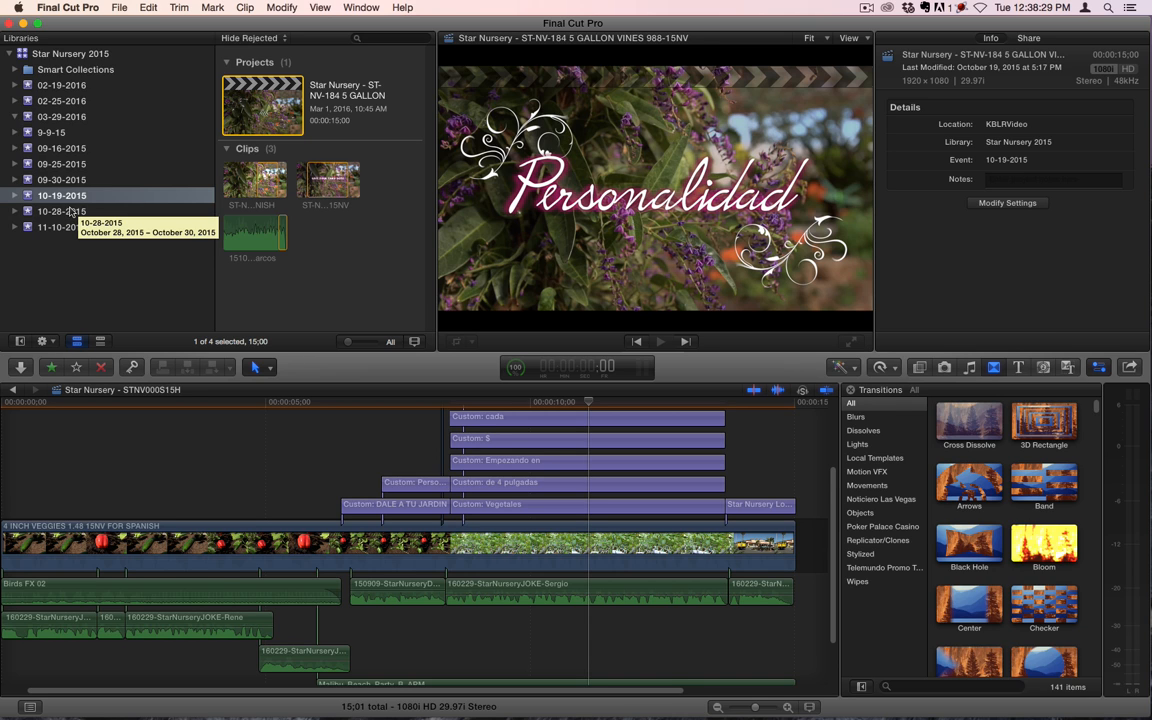
# Search across all events of the library for "round" to locate the Round-Up project.
pyautogui.click(382, 38)
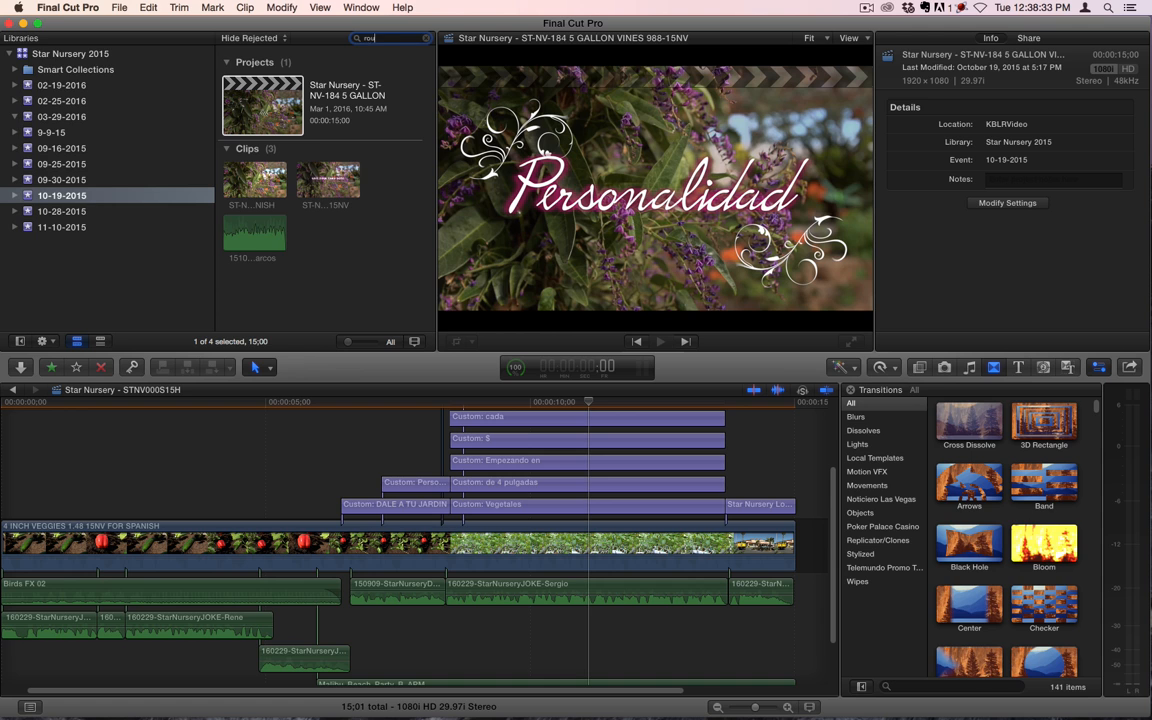
pyautogui.click(58, 177)
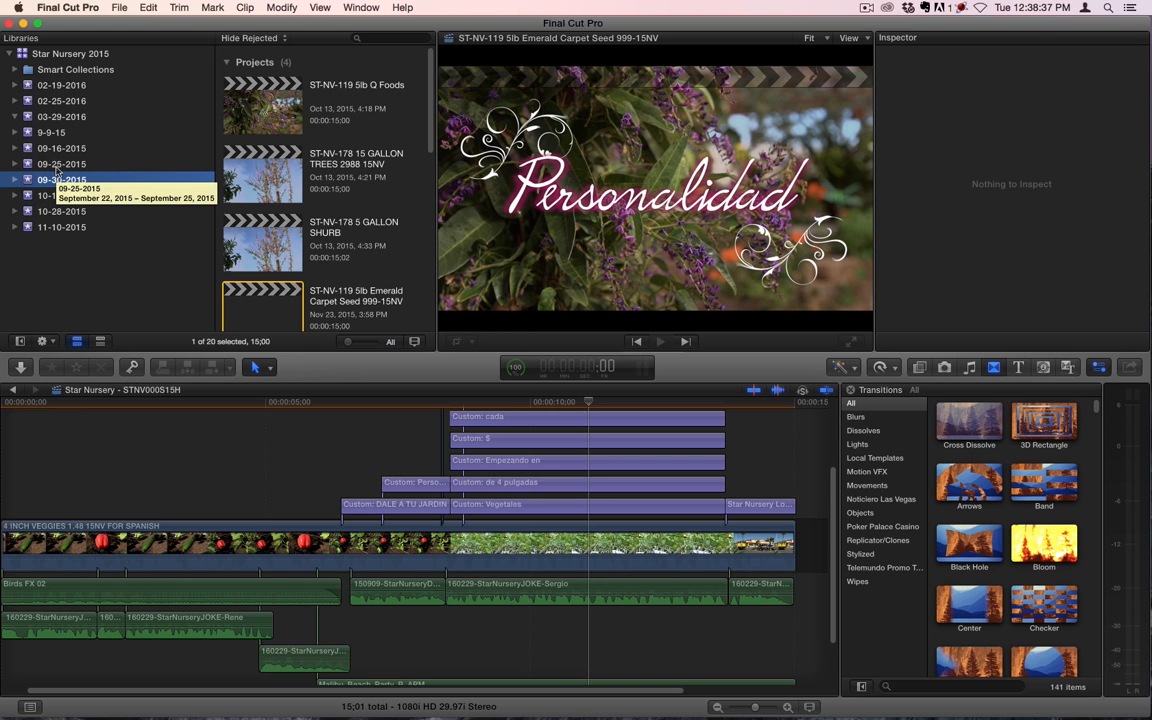
pyautogui.click(64, 68)
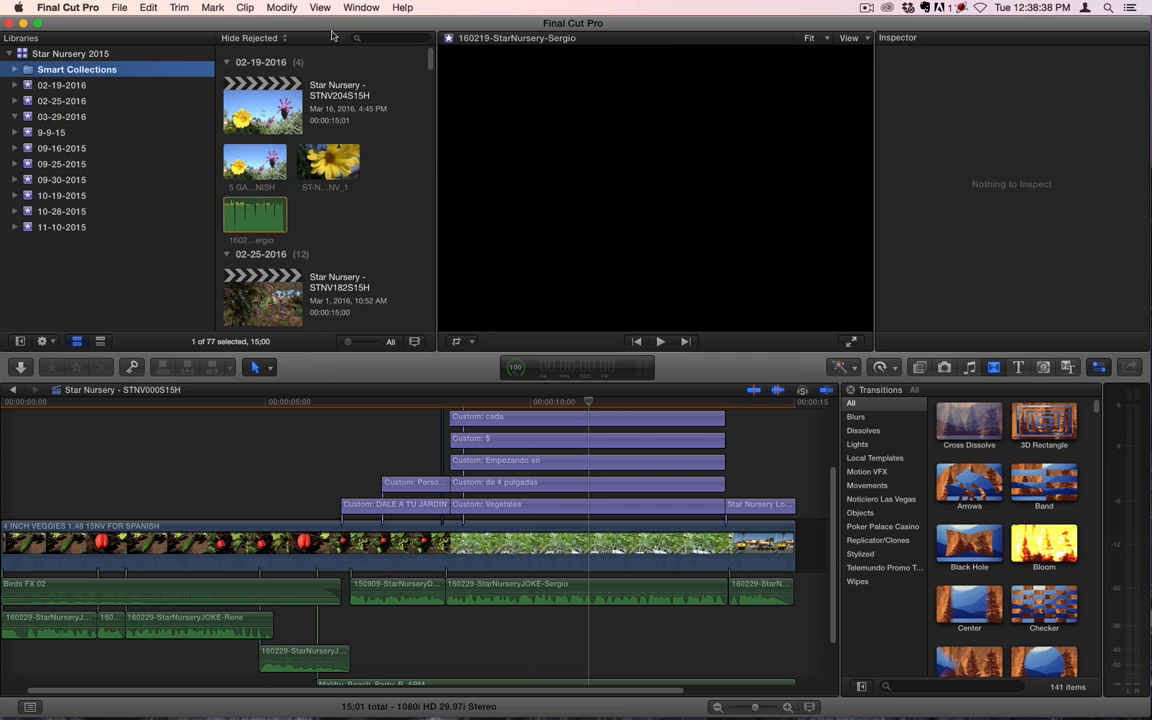
pyautogui.click(382, 40)
pyautogui.write('round')
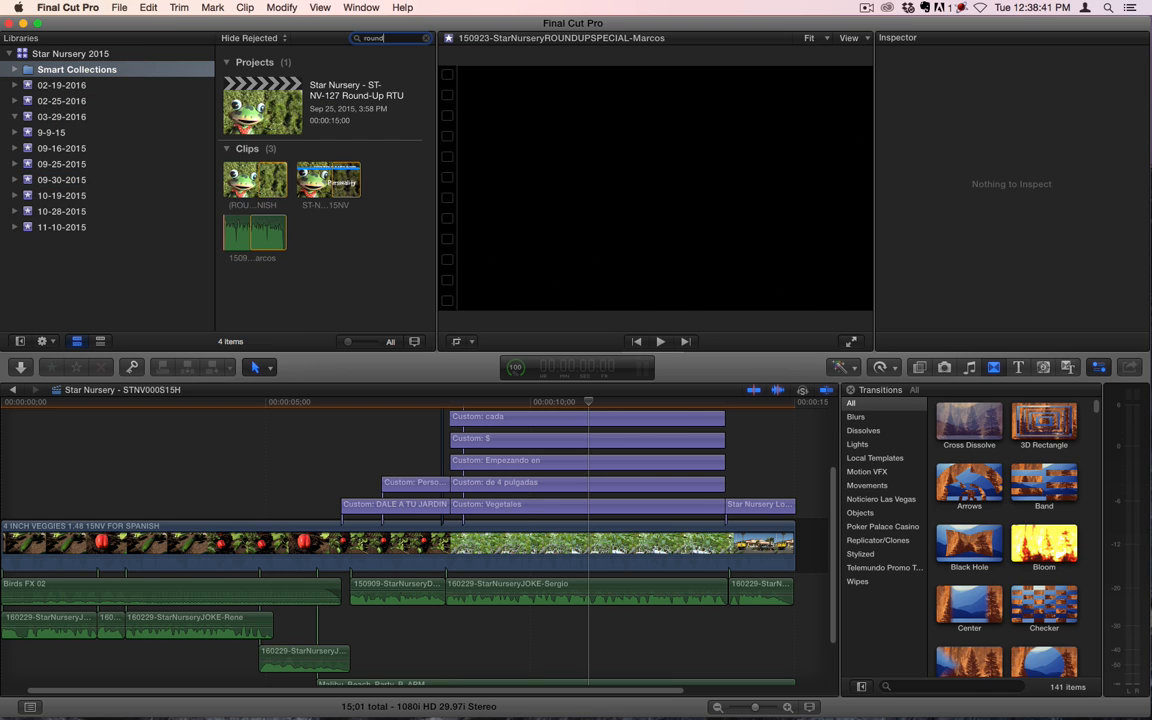
# Copy the ST-NV-127 Round-Up RTU project from the 09-25-2015 event into the 03-29-2016 event and show that event's contents.
pyautogui.click(258, 118)
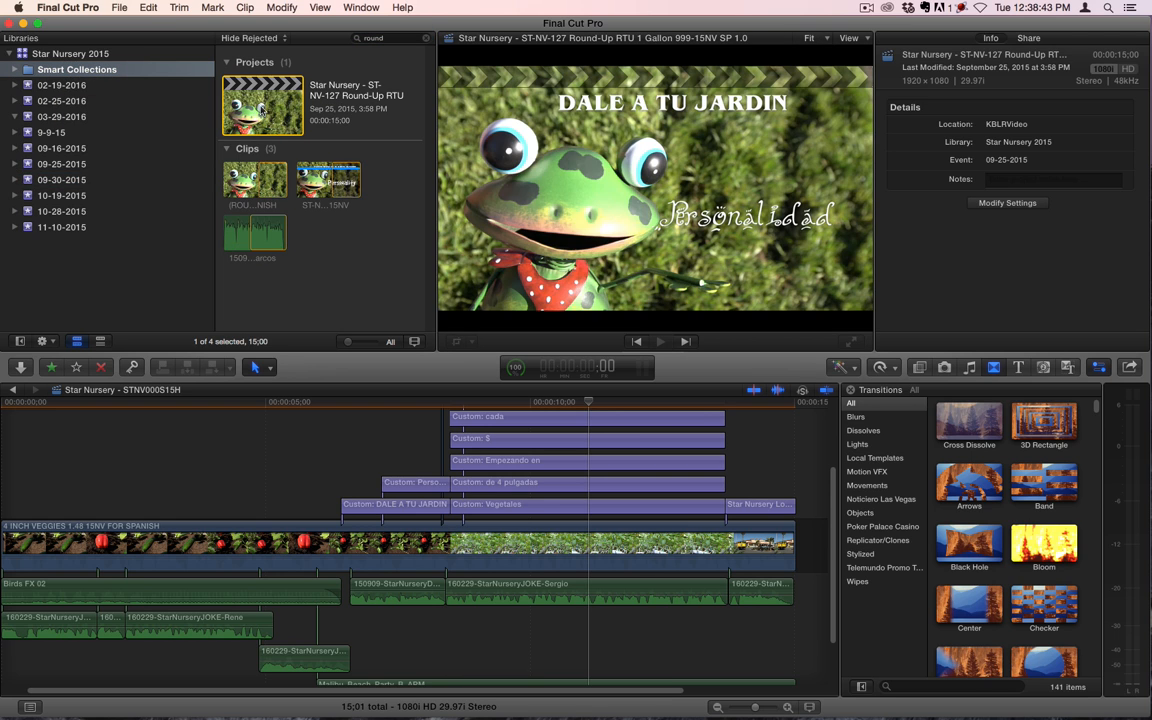
pyautogui.moveTo(260, 106); pyautogui.dragTo(71, 115)
pyautogui.click(72, 116)
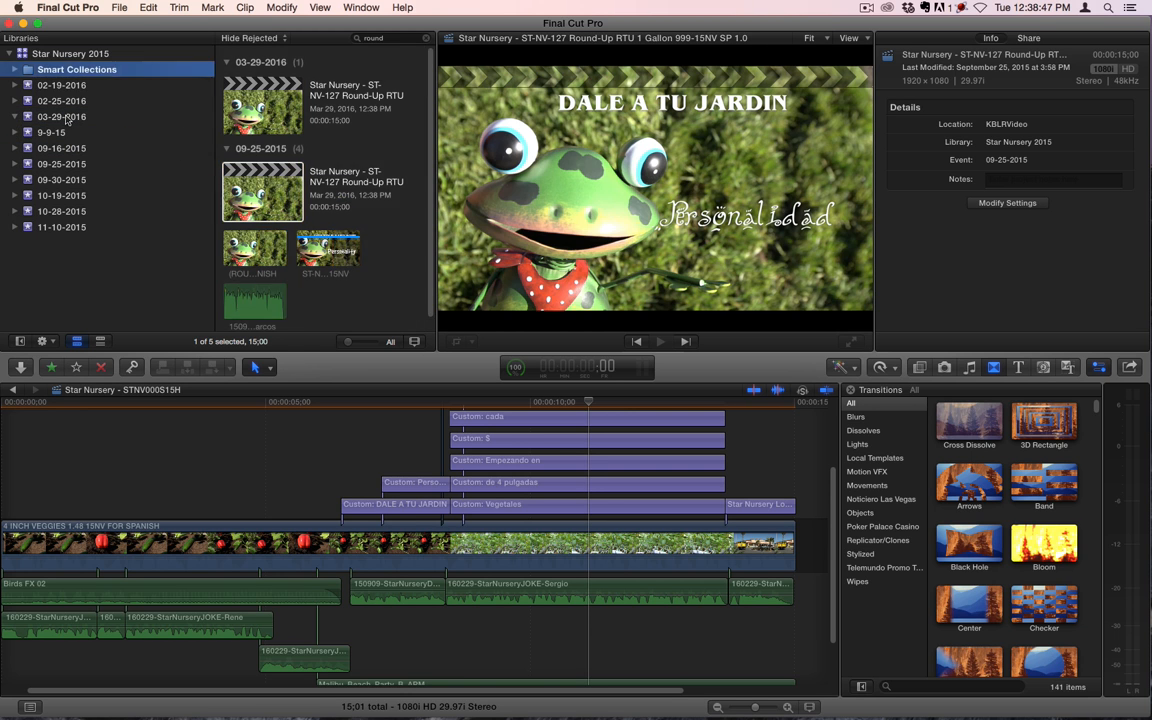
pyautogui.click(301, 304)
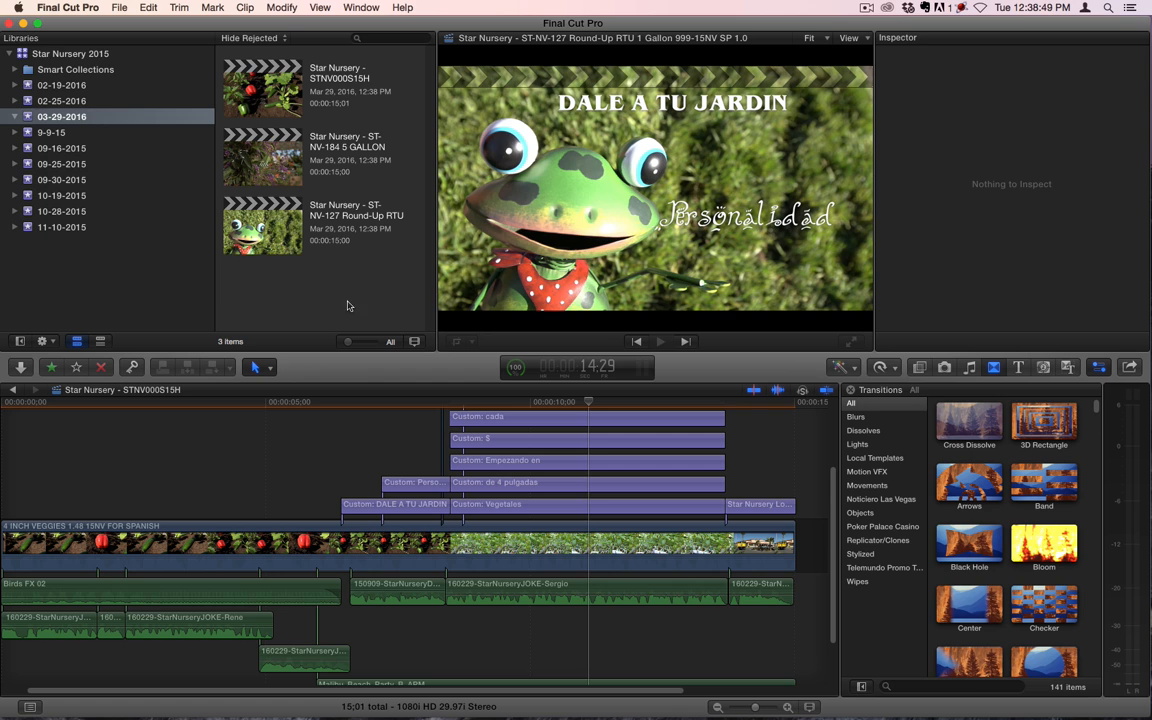
# Create a project named "Star Nursery - STNV210S15H" in the 03-29-2016 event, checking the Round Up spot number in Finder's Downloads folder.
pyautogui.press('super+n')
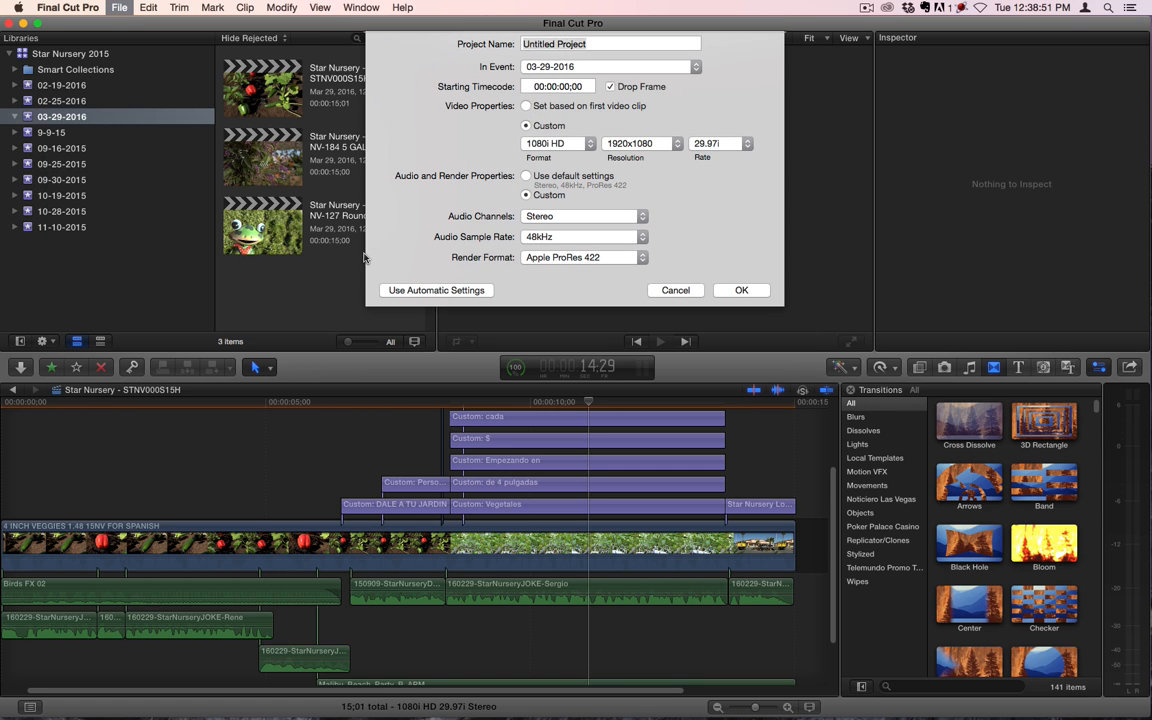
pyautogui.write('St')
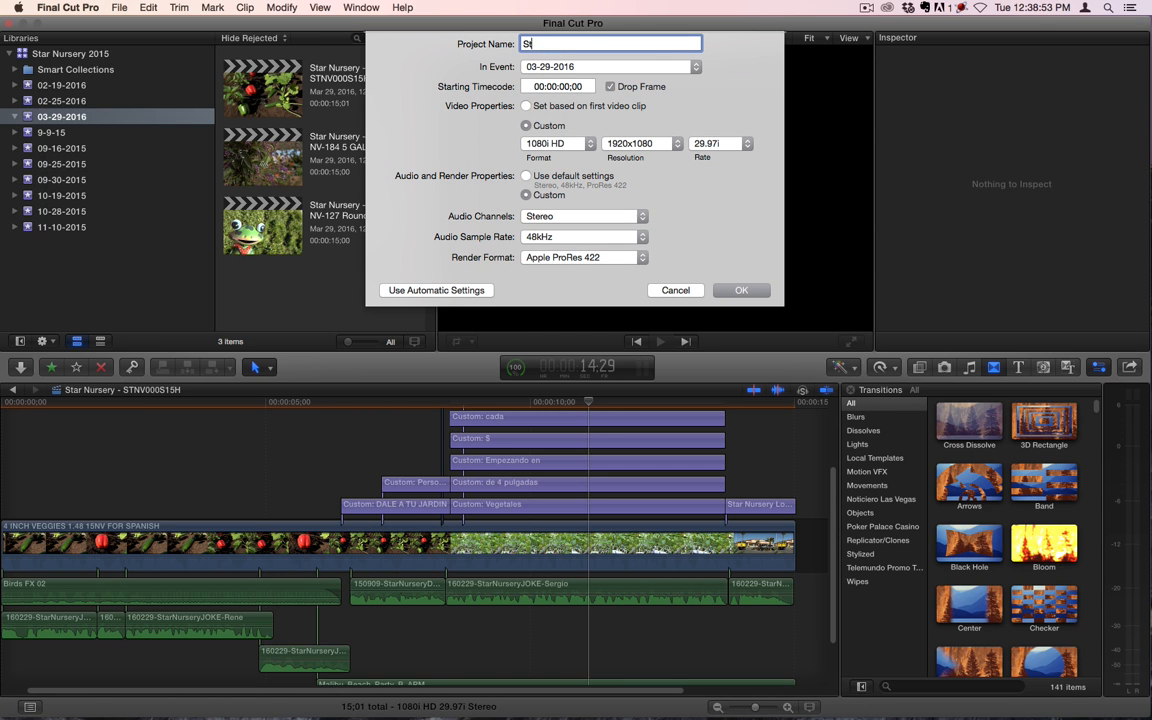
pyautogui.write('ar Nursery - STNV')
pyautogui.press('super+Tab')
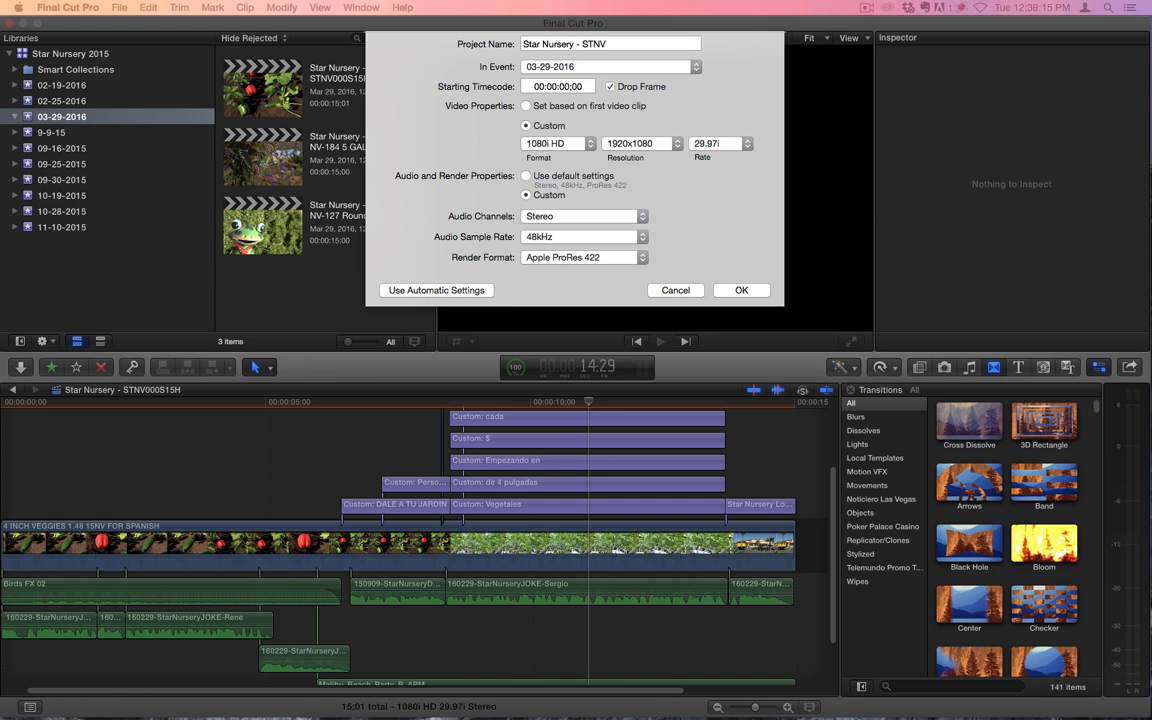
pyautogui.moveTo(1151, 260); pyautogui.dragTo(606, 76)
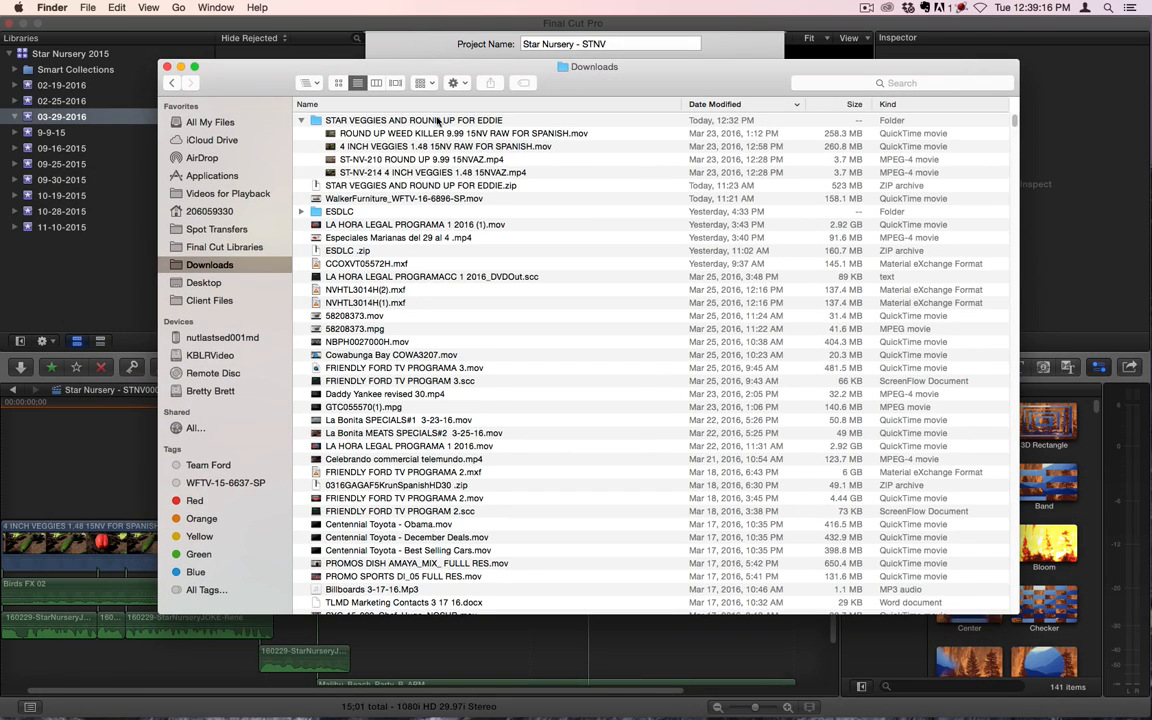
pyautogui.click(386, 162)
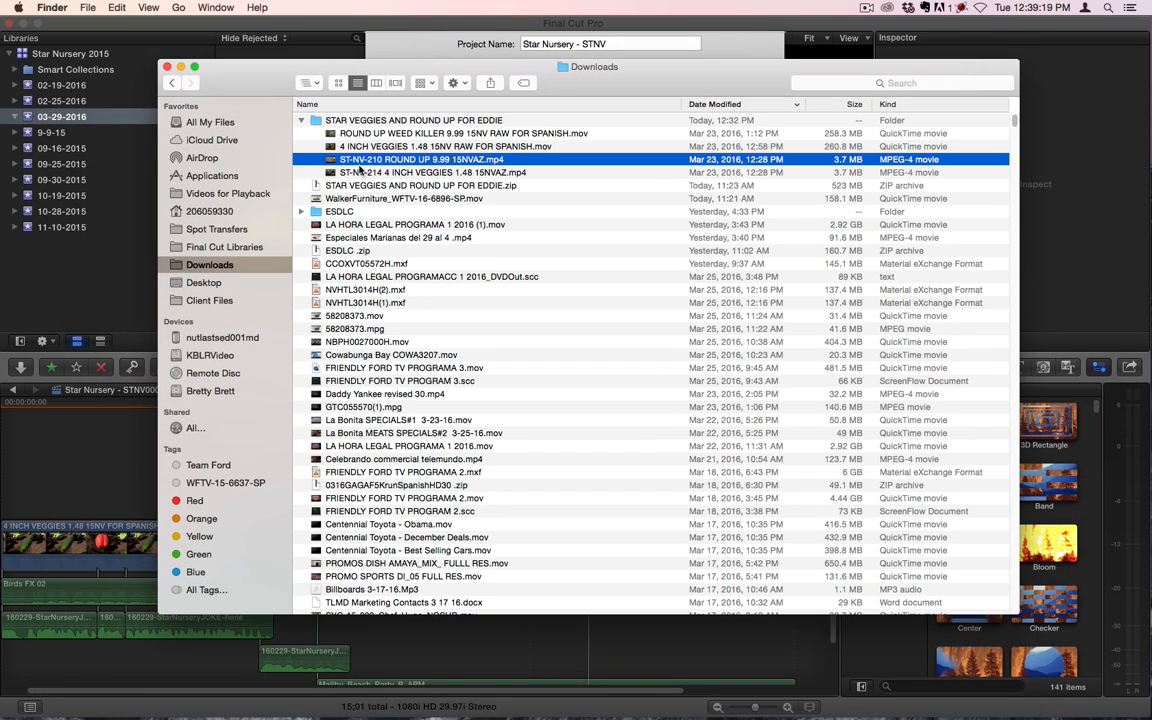
pyautogui.press('Return')
pyautogui.moveTo(376, 75); pyautogui.dragTo(376, 310)
pyautogui.click(640, 44)
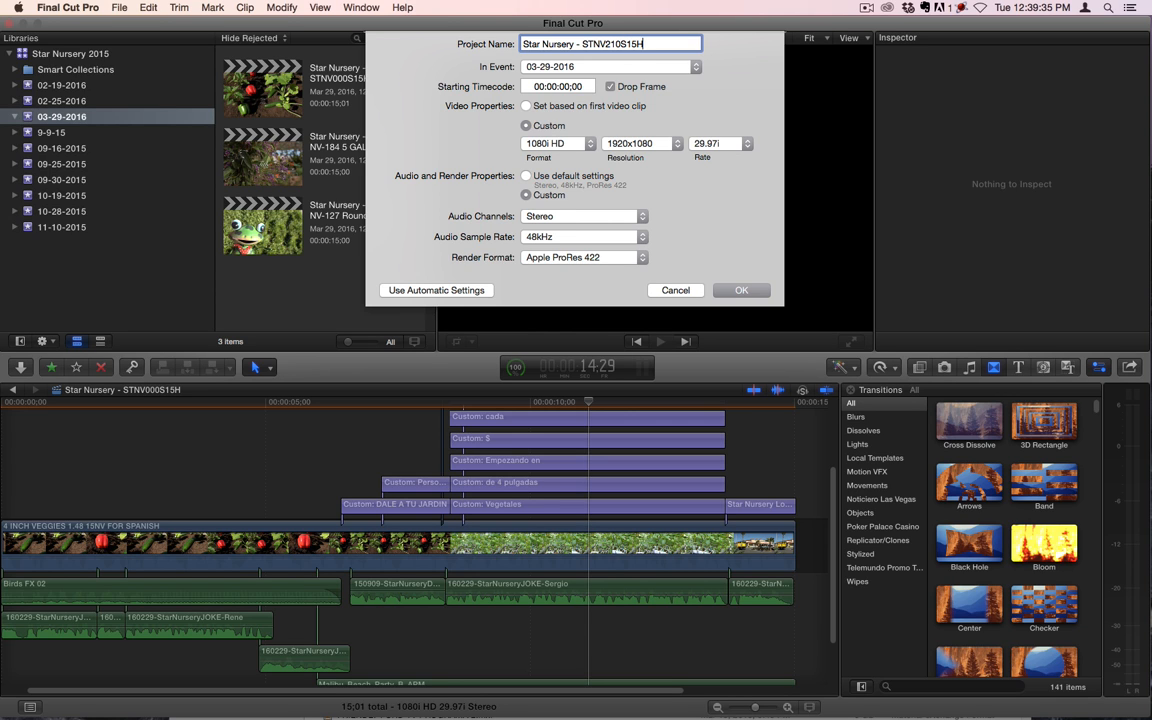
pyautogui.press('Return')
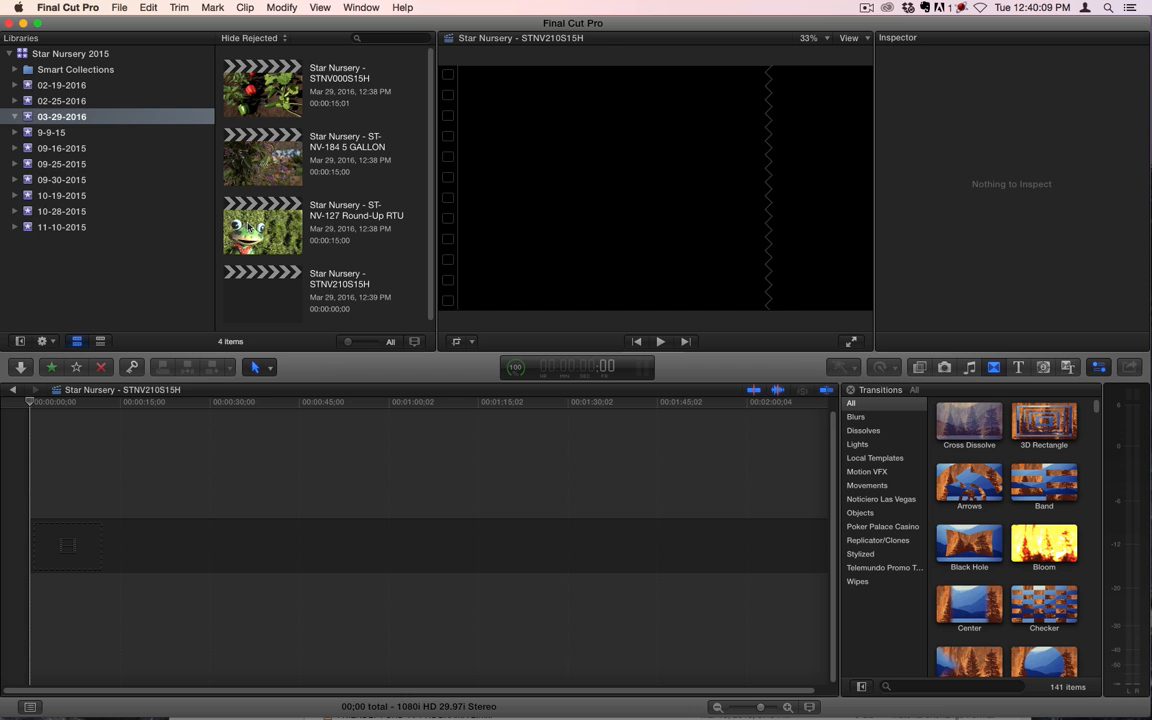
# Copy the entire timeline of the ST-NV-184 5 GALLON VINES project into the empty STNV210S15H project.
pyautogui.click(276, 303)
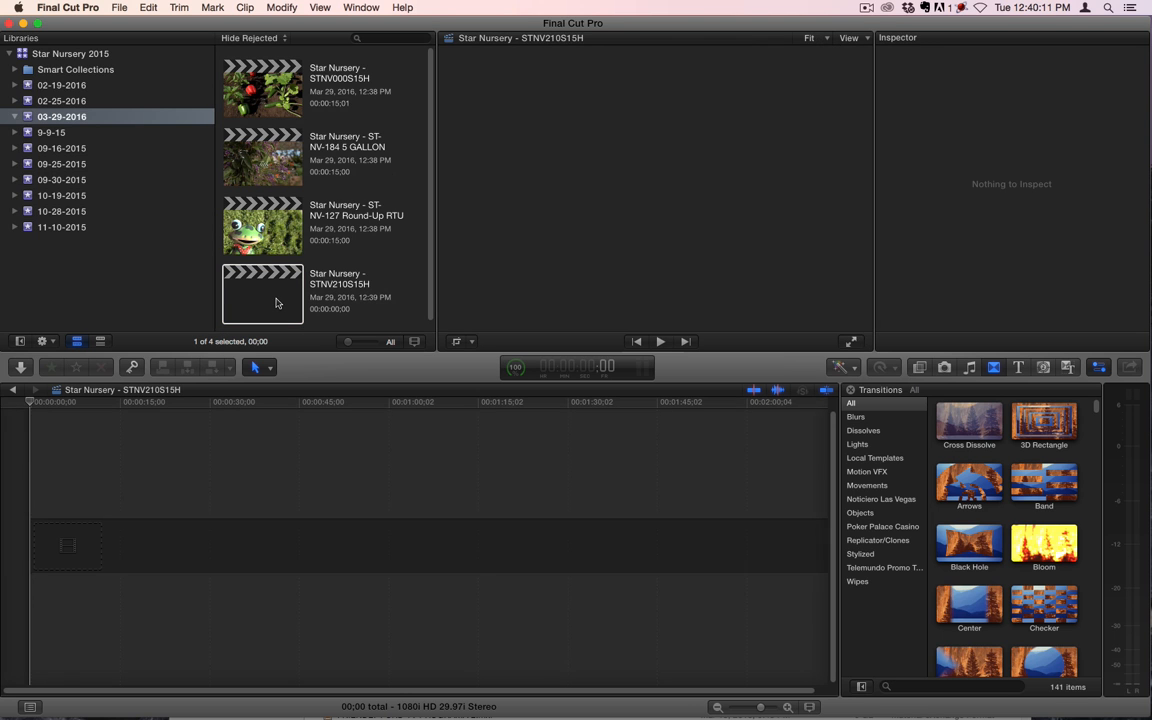
pyautogui.doubleClick(254, 153)
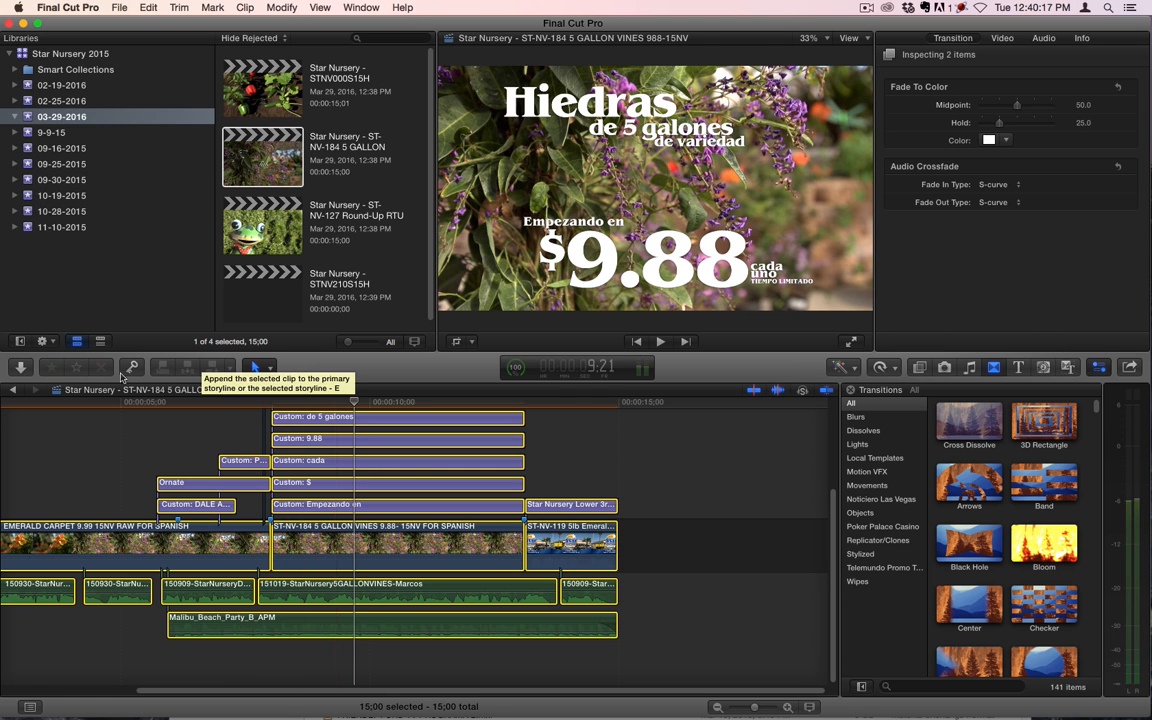
pyautogui.click(12, 389)
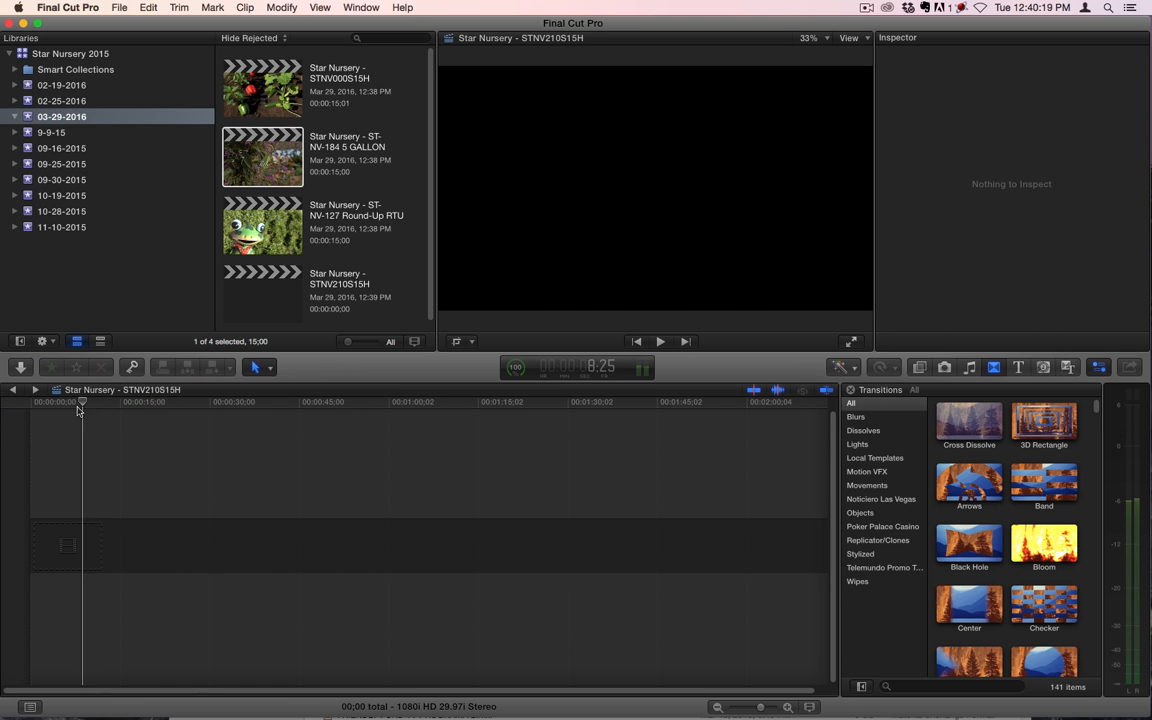
pyautogui.press('super+v')
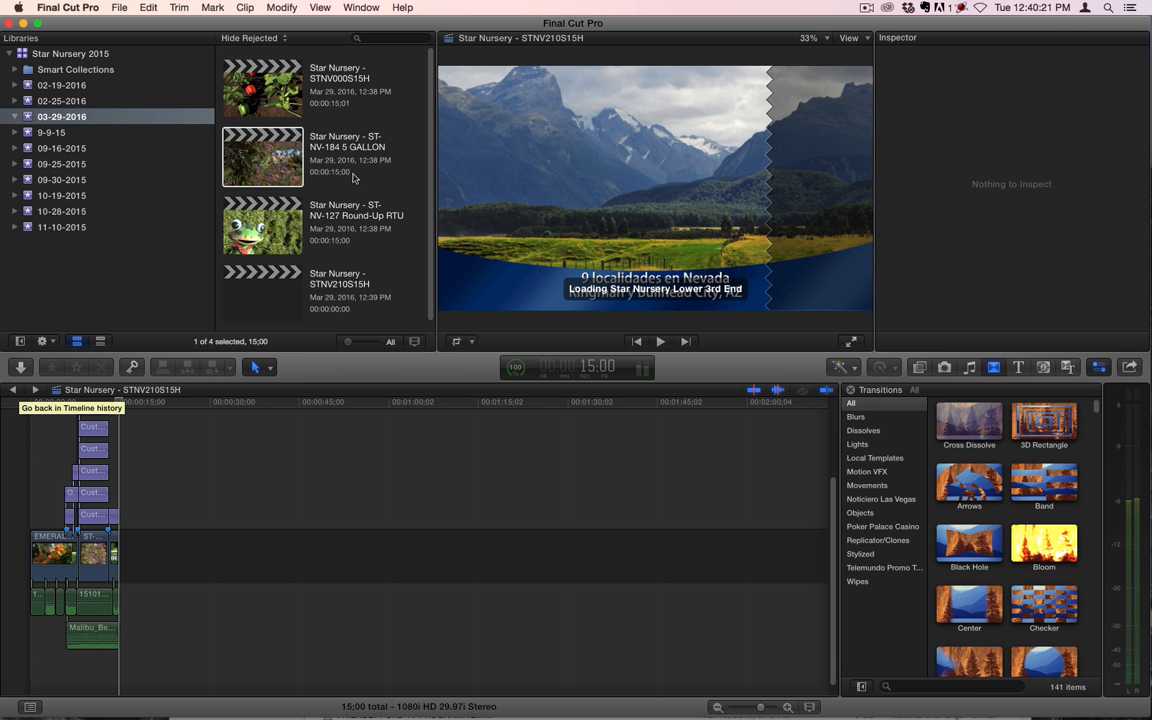
# Copy the Round-Up section with its titles, the 9.99 title storyline, voice-over and closing clip from the ST-NV-127 Round-Up RTU project.
pyautogui.doubleClick(276, 228)
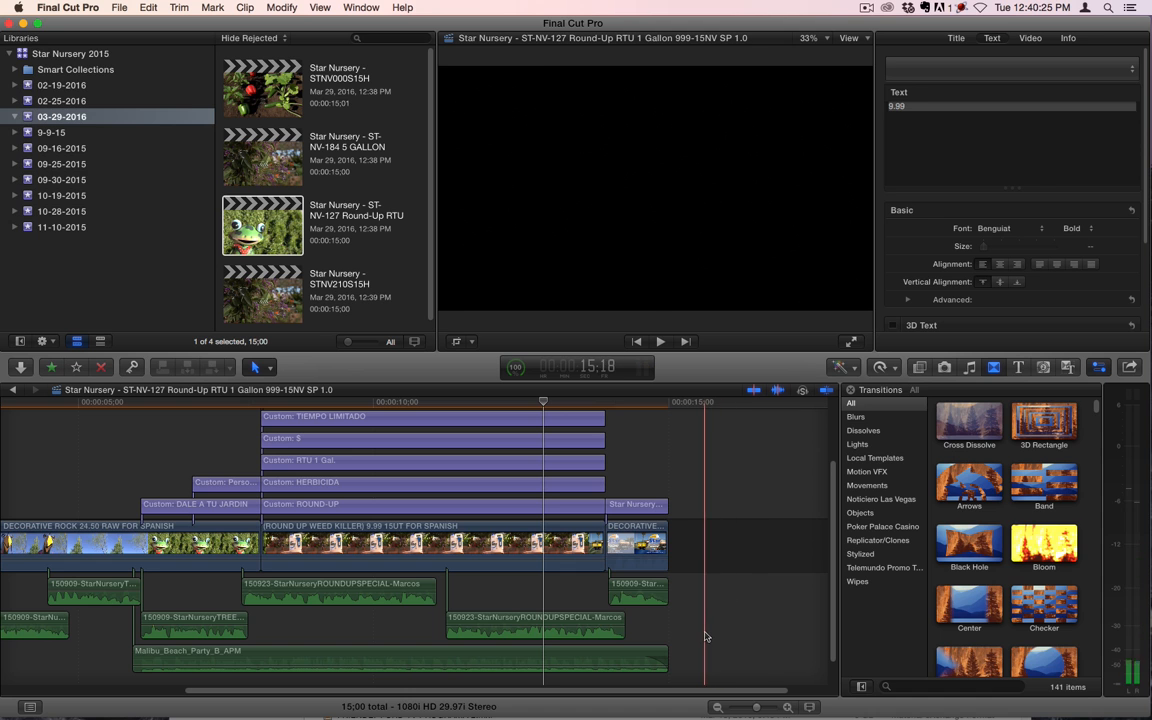
pyautogui.moveTo(705, 633); pyautogui.dragTo(270, 396)
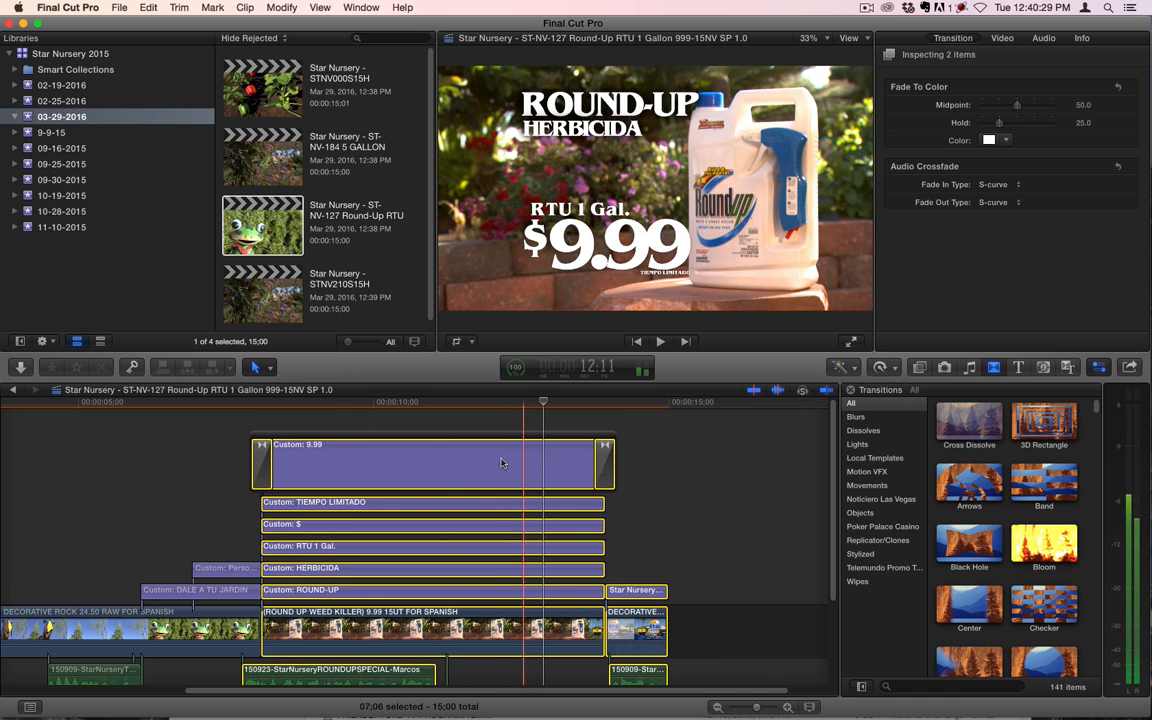
pyautogui.keyDown('super'); pyautogui.click(262, 462); pyautogui.keyUp('super')
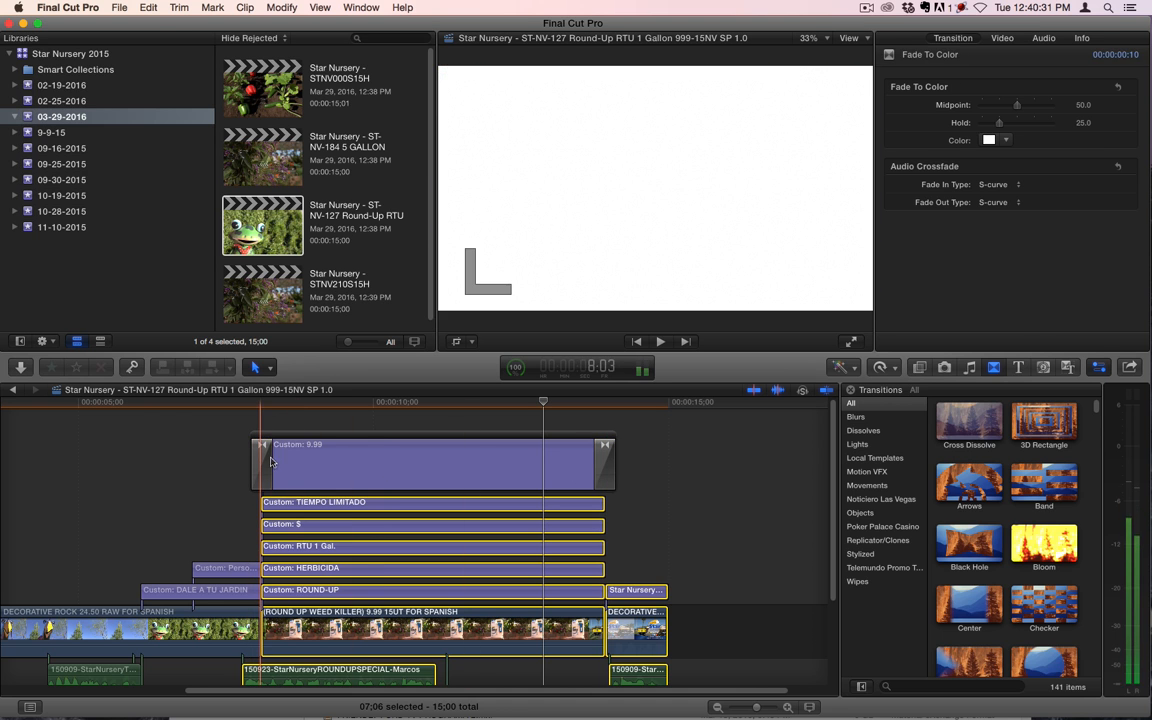
pyautogui.keyDown('super'); pyautogui.click(296, 436); pyautogui.keyUp('super')
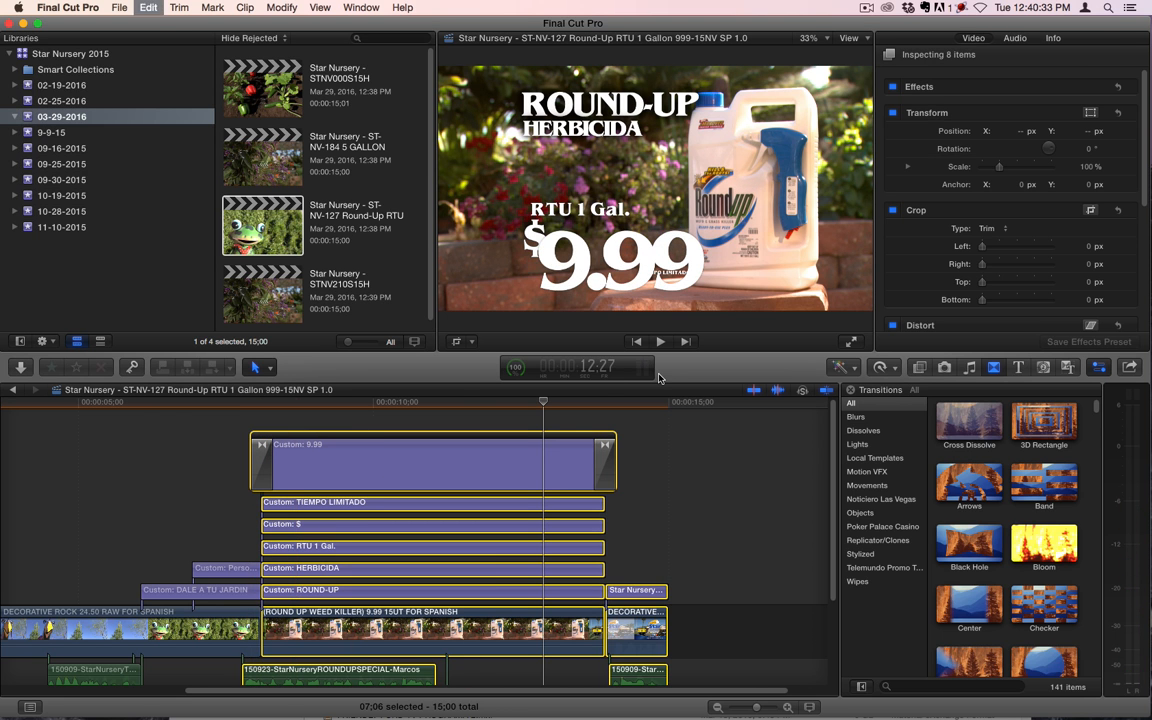
# Delete the 5 GALLON VINES section, with its titles, voice-over and closing clip, after the EMERALD CARPET clip in the STNV210S15H project.
pyautogui.click(12, 389)
pyautogui.click(65, 405)
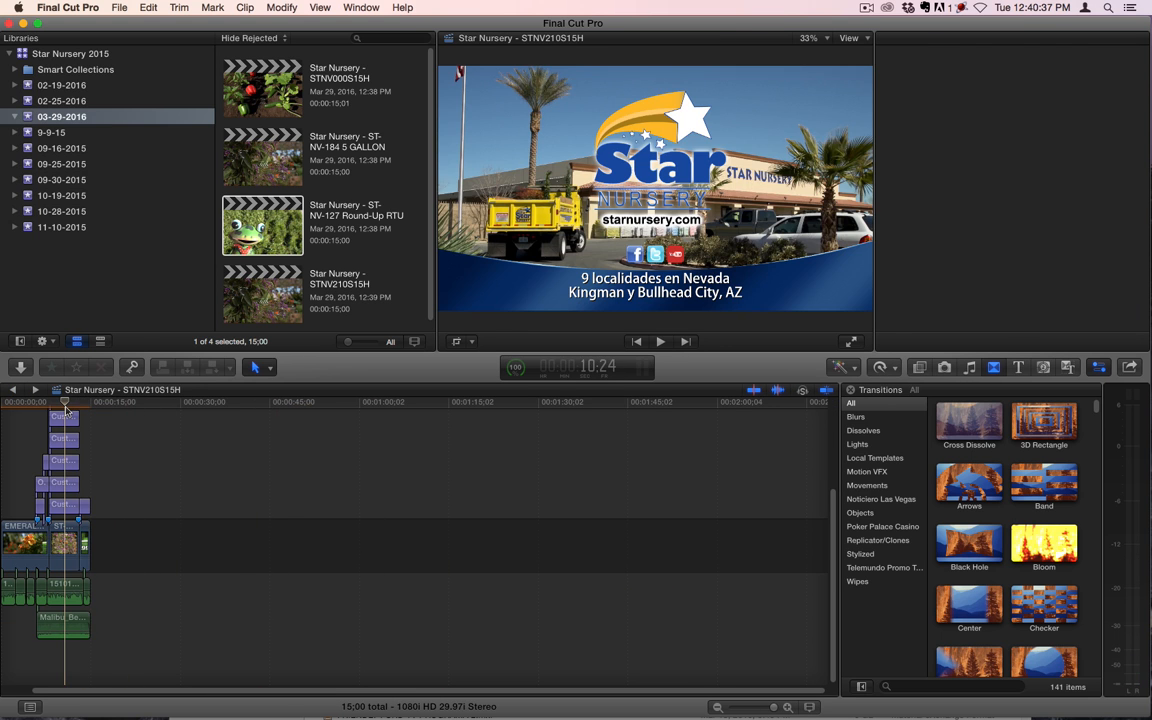
pyautogui.press('z')
pyautogui.click(57, 571)
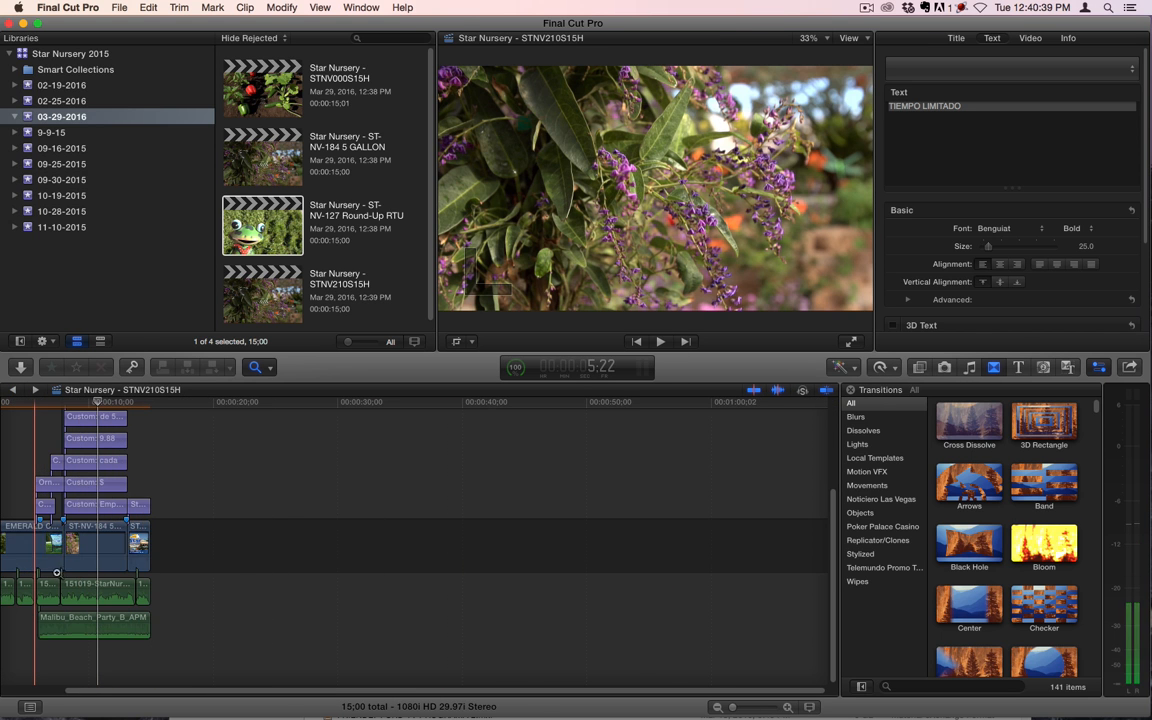
pyautogui.click(67, 567)
pyautogui.click(149, 557)
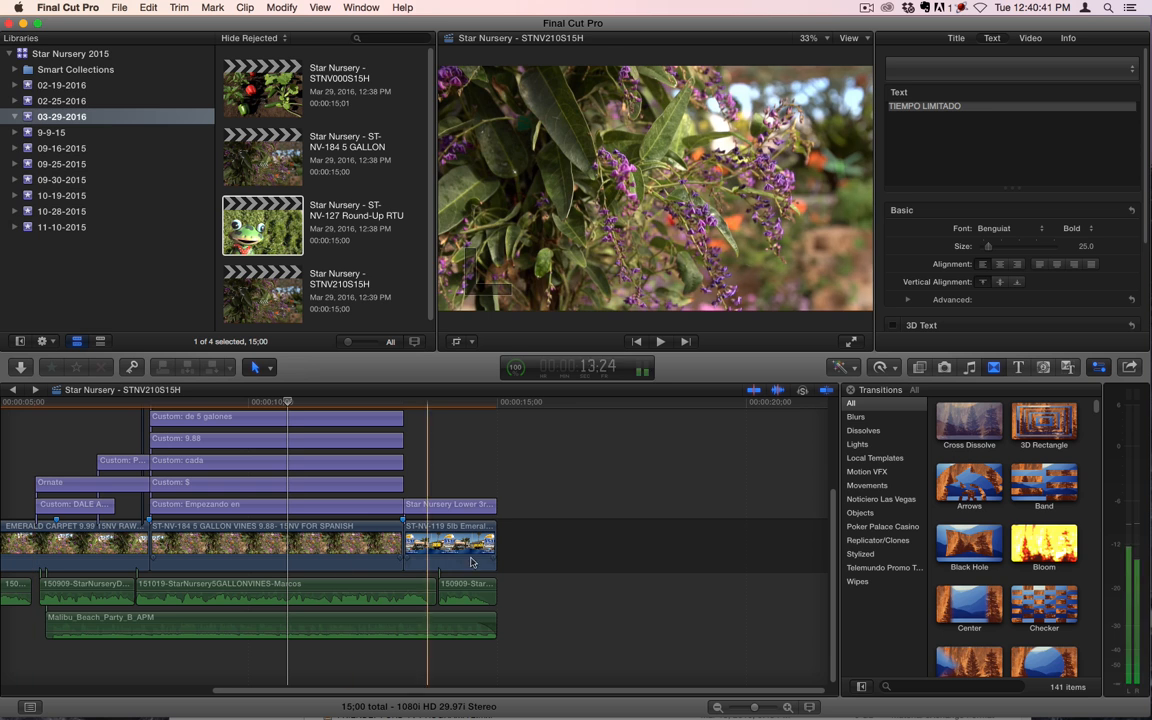
pyautogui.press('a')
pyautogui.moveTo(529, 590); pyautogui.dragTo(219, 441)
pyautogui.press('Delete')
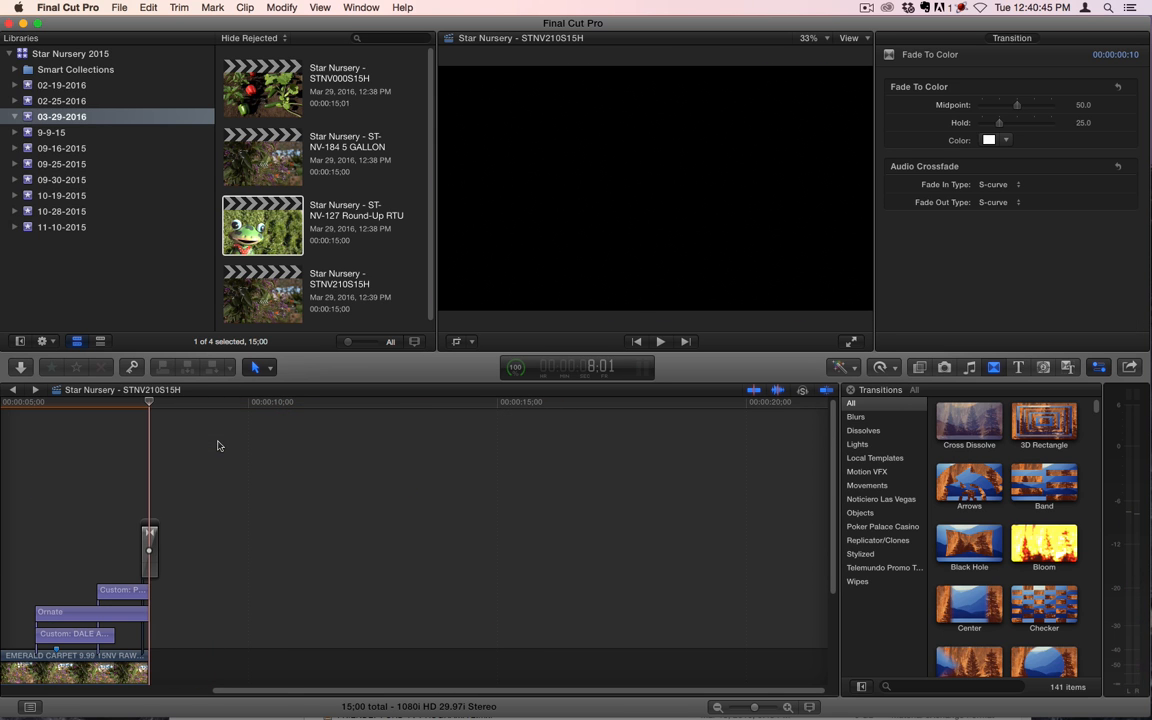
# Delete the leftover fade transition storyline and paste the copied Round-Up section at the end of the timeline.
pyautogui.click(148, 530)
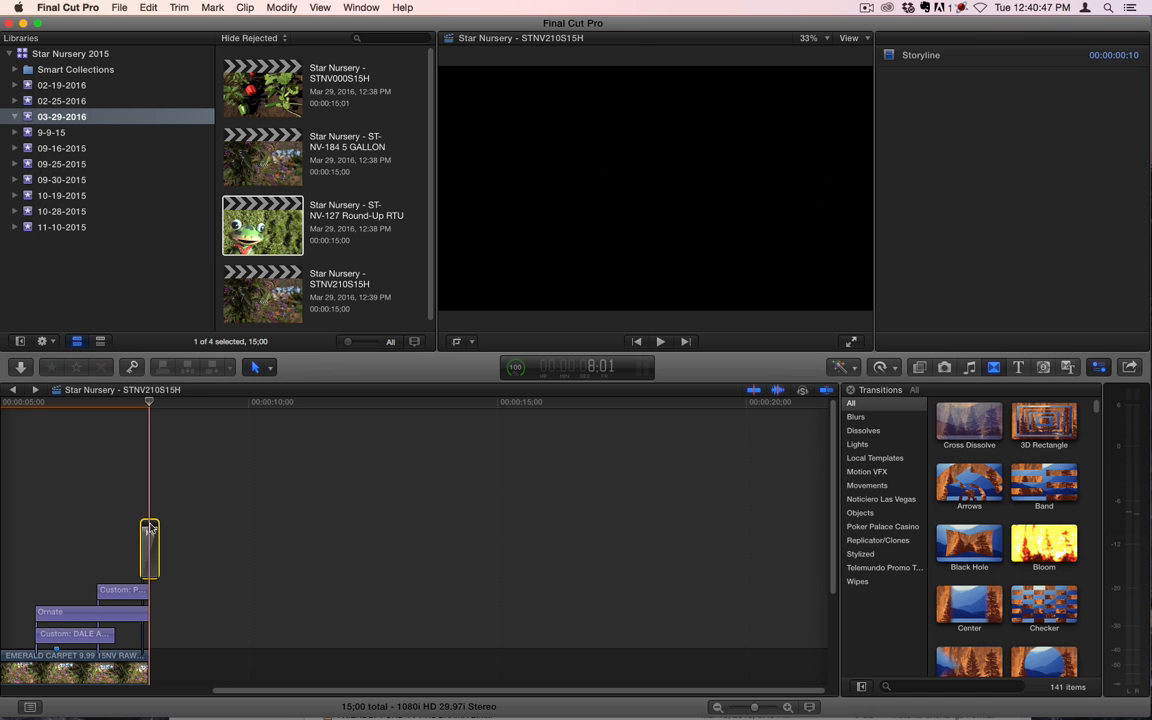
pyautogui.press('Delete')
pyautogui.press('super+z')
pyautogui.press('super+z')
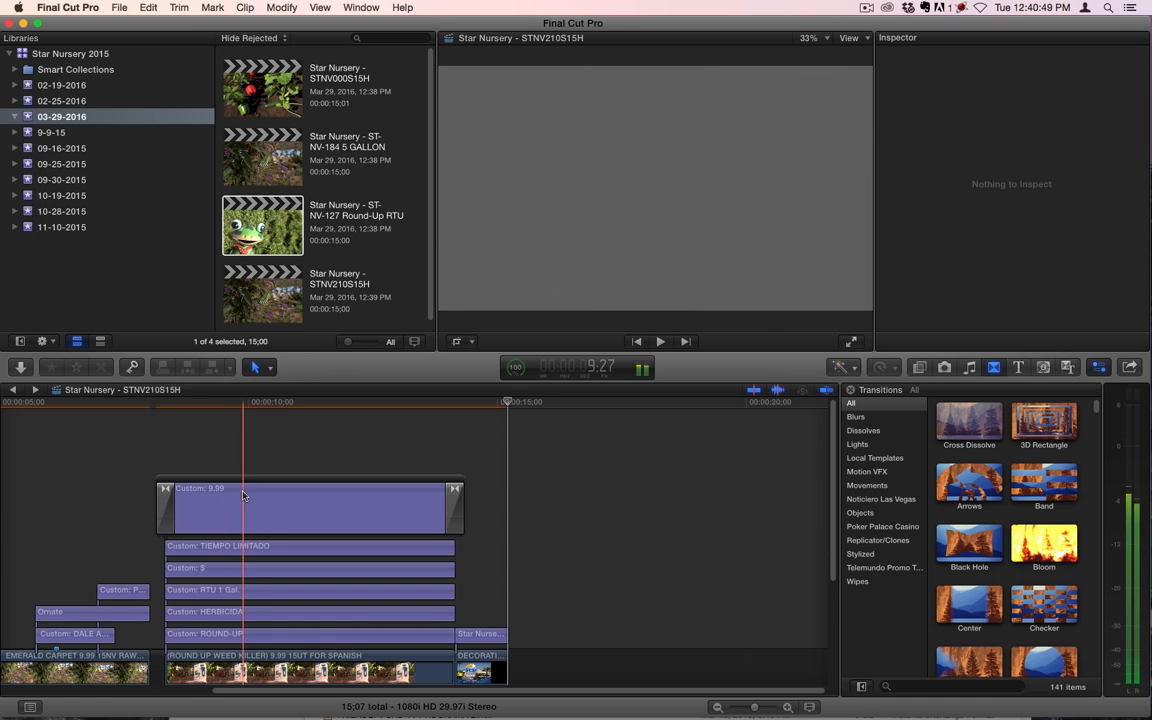
# Move the pasted Round-Up clips and titles directly against the EMERALD CARPET clip and remove the empty space after the closing clip.
pyautogui.scroll(5, 237, 496)
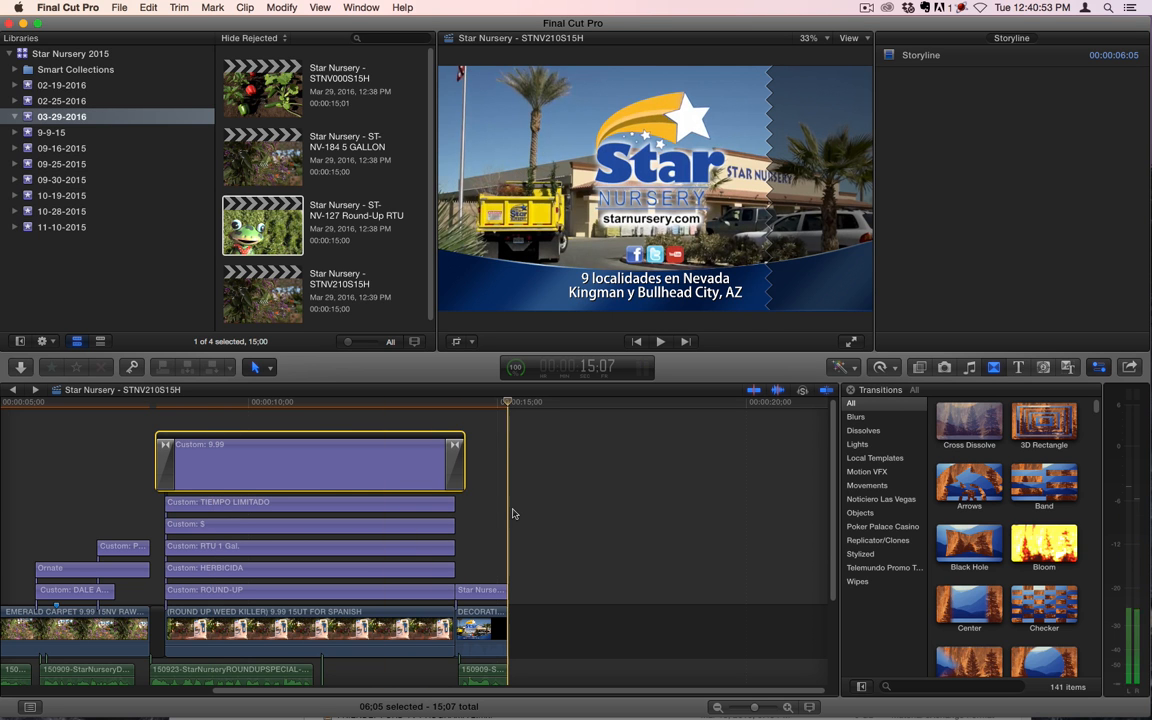
pyautogui.moveTo(513, 509); pyautogui.dragTo(336, 649)
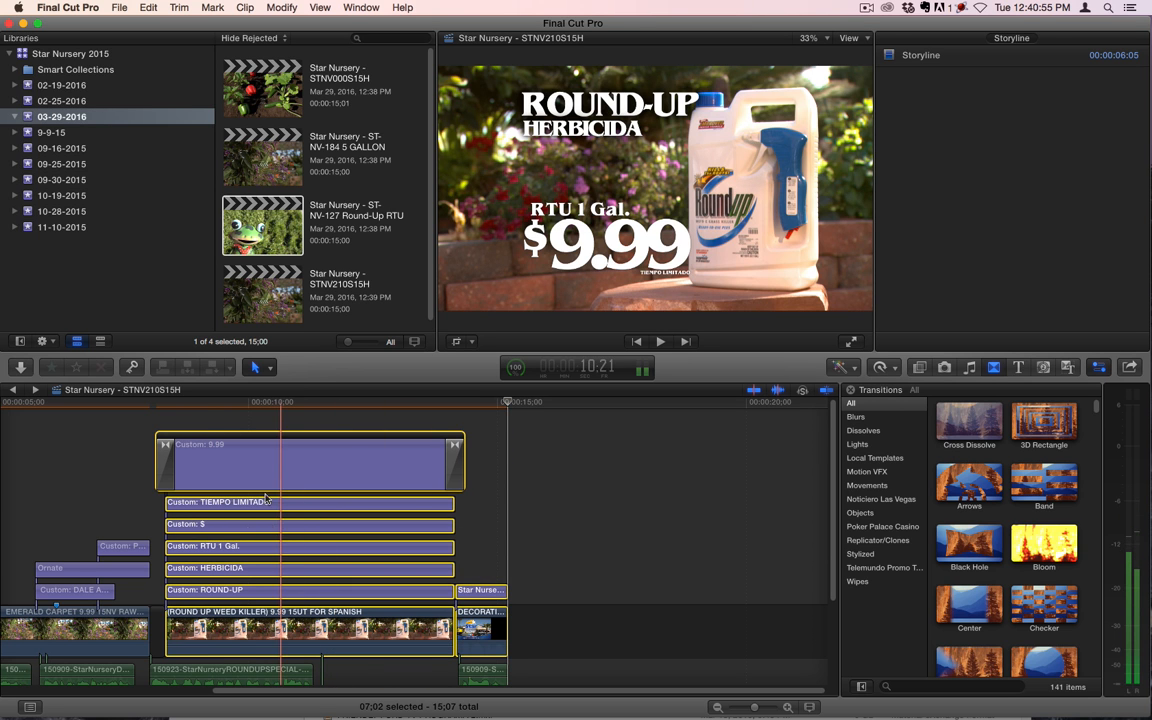
pyautogui.moveTo(231, 637)
pyautogui.mouseDown()
pyautogui.moveTo(207, 638)
pyautogui.moveTo(236, 642)
pyautogui.moveTo(218, 643)
pyautogui.moveTo(250, 630)
pyautogui.mouseUp()
pyautogui.scroll(-4, 520, 506)
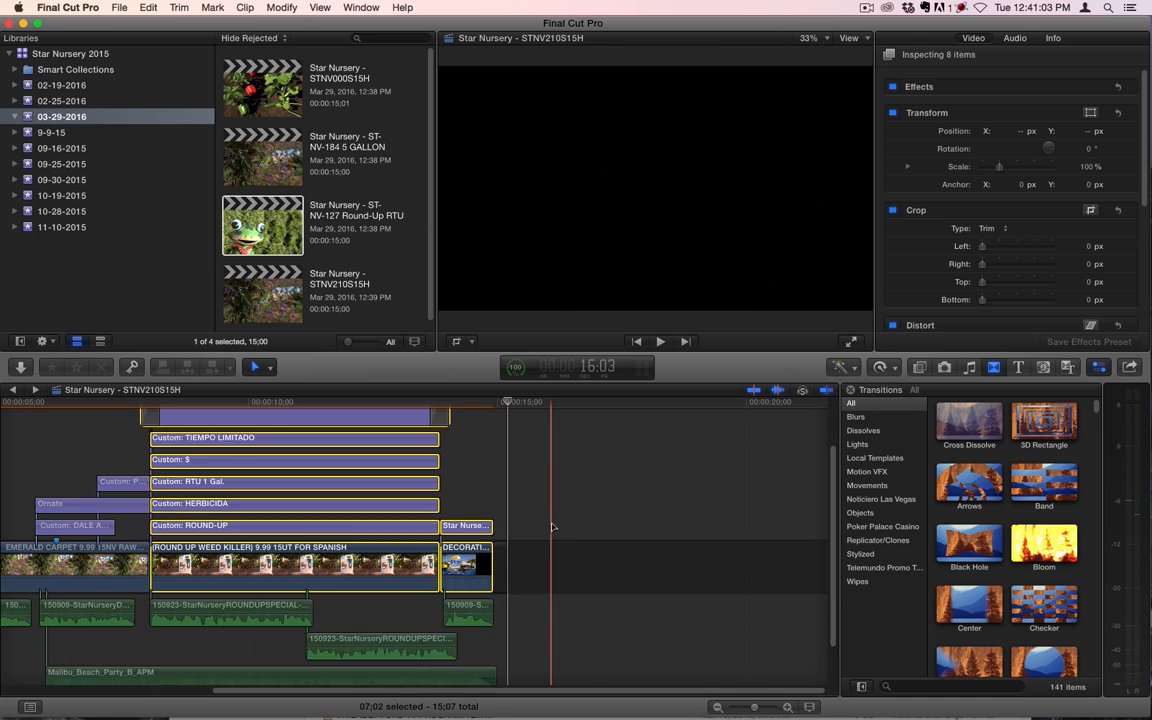
pyautogui.click(532, 508)
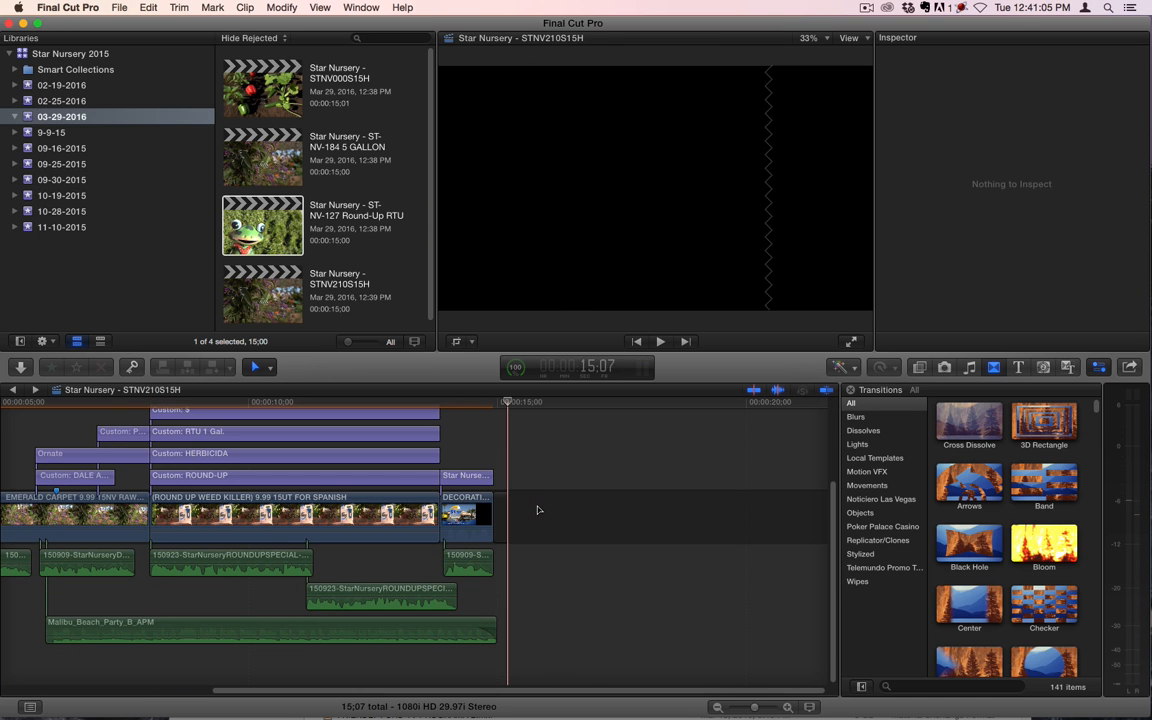
pyautogui.click(498, 512)
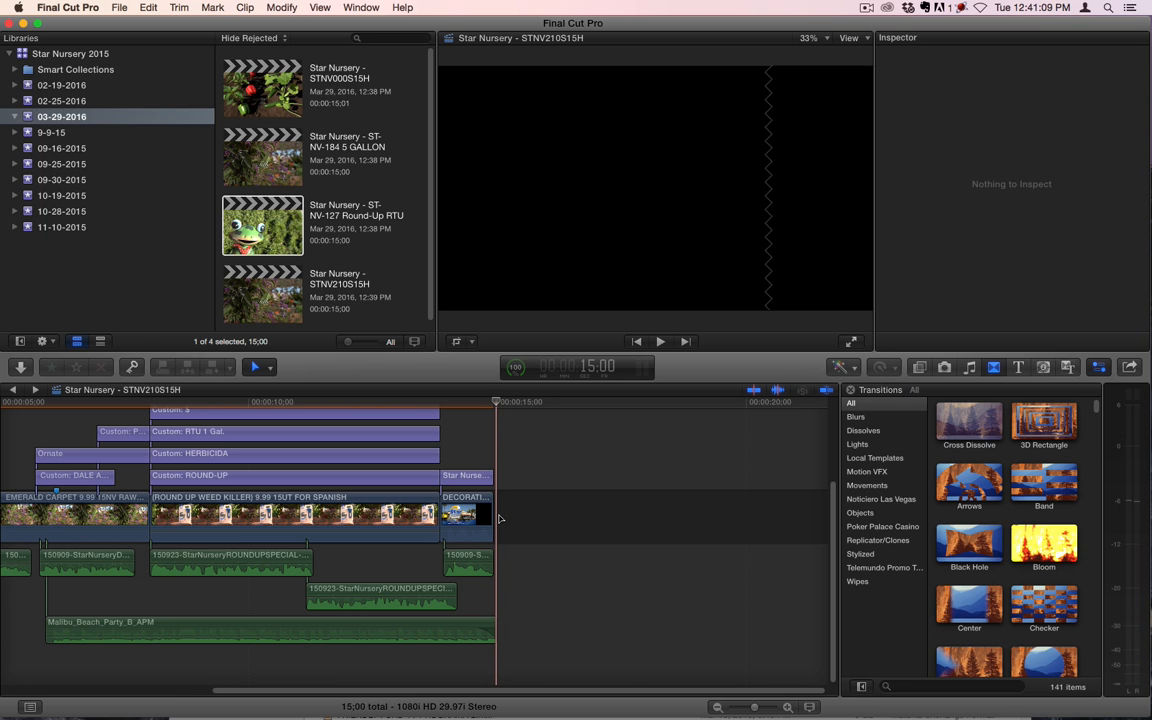
# Inspect the end of the assembled timeline up close and play the project from around the DALE A TU JARDIN title.
pyautogui.moveTo(477, 510); pyautogui.dragTo(557, 607)
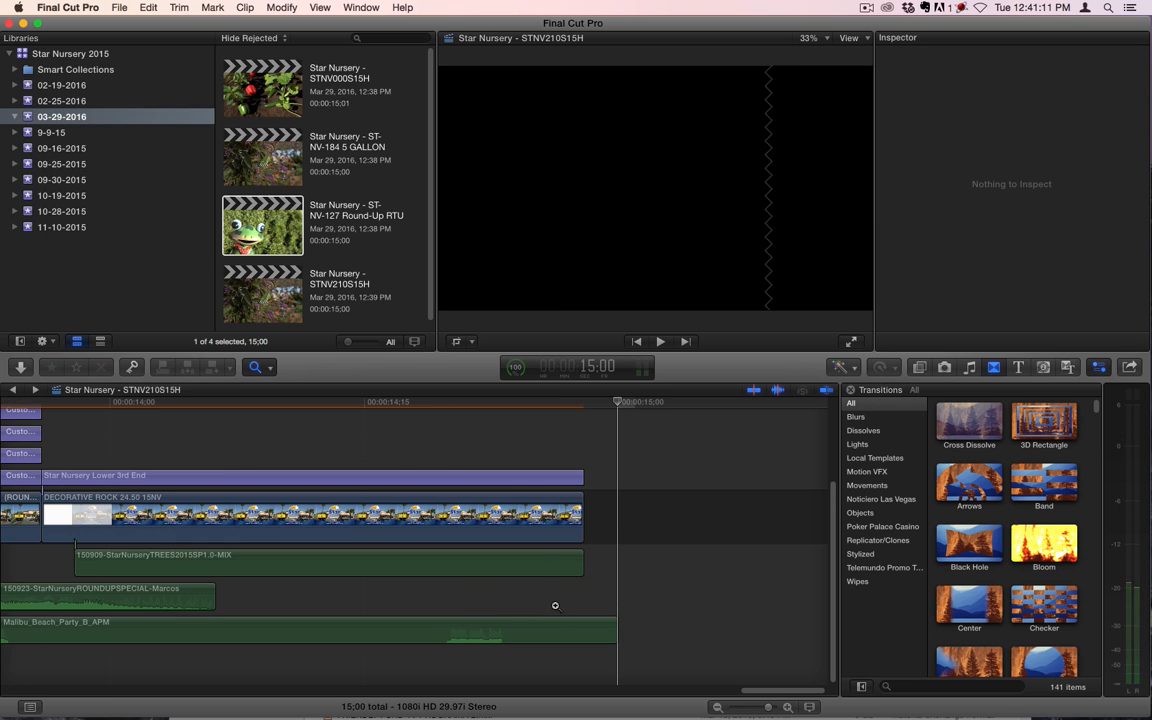
pyautogui.press('a')
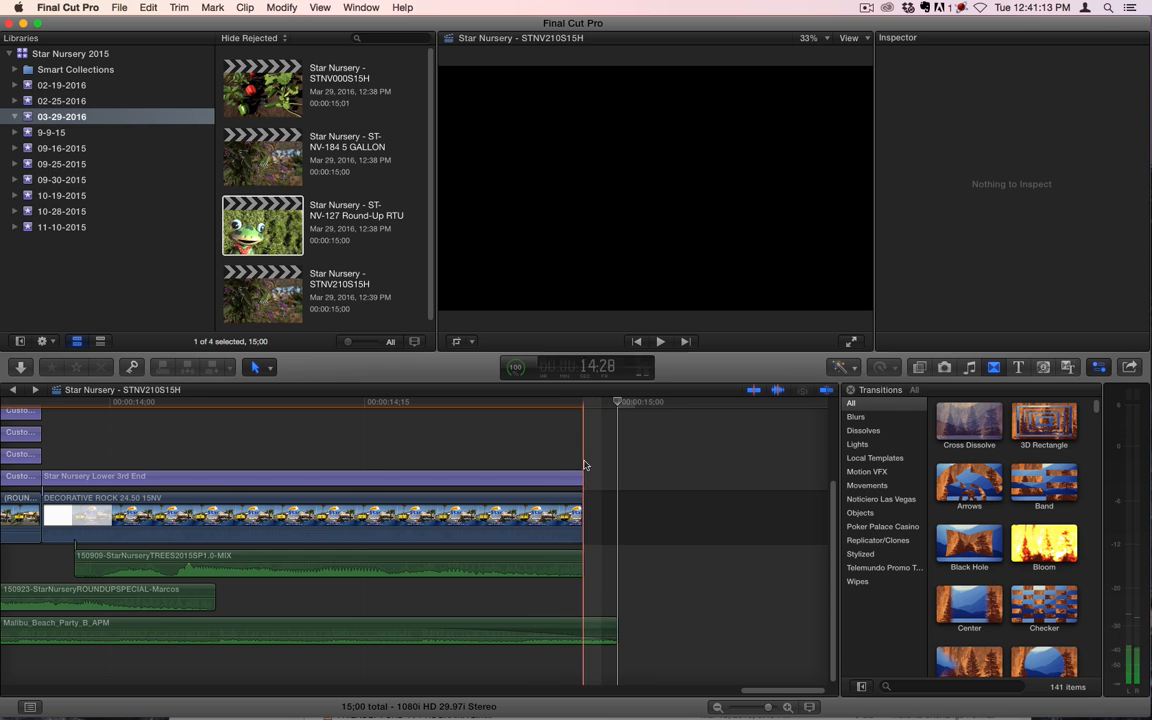
pyautogui.press('z')
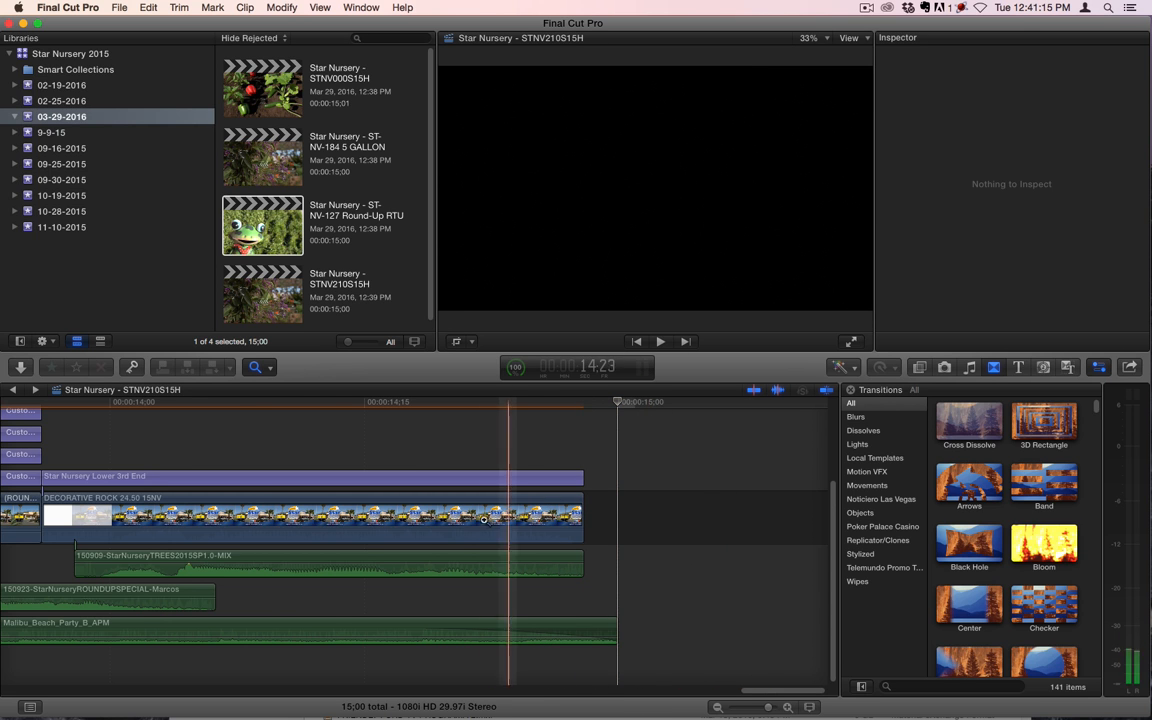
pyautogui.keyDown('alt'); pyautogui.click(475, 534); pyautogui.keyUp('alt')
pyautogui.keyDown('alt'); pyautogui.click(475, 534); pyautogui.keyUp('alt')
pyautogui.keyDown('alt'); pyautogui.click(475, 534); pyautogui.keyUp('alt')
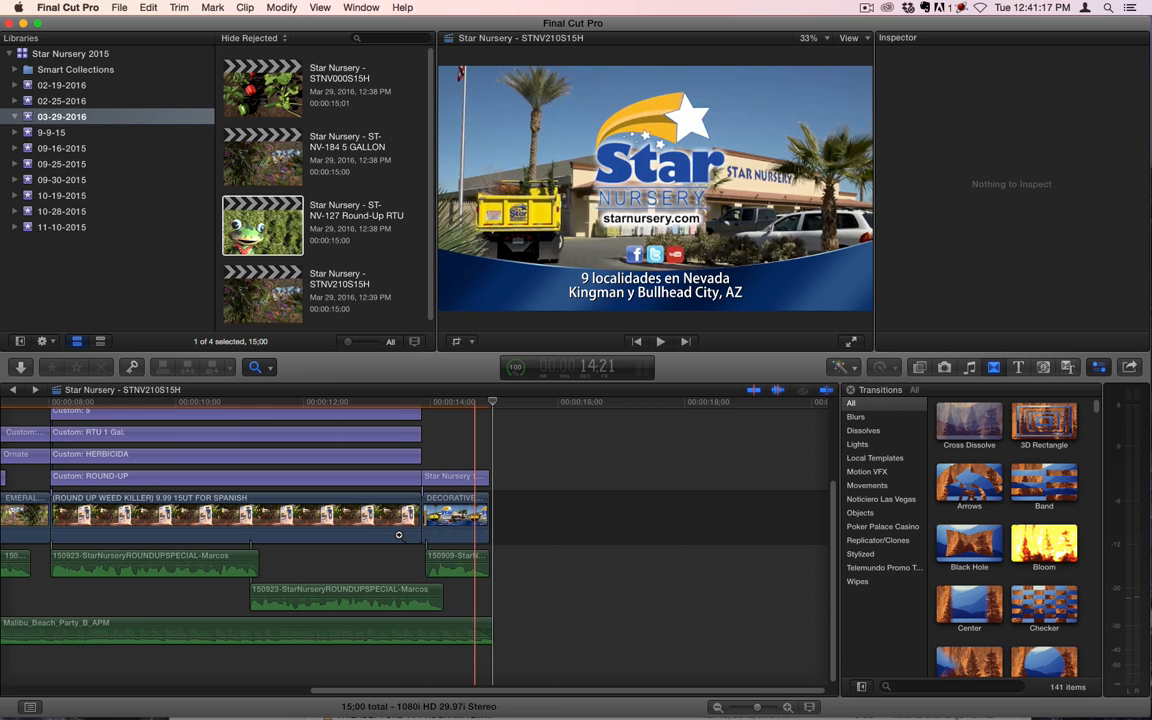
pyautogui.press('a')
pyautogui.moveTo(428, 690); pyautogui.dragTo(263, 698)
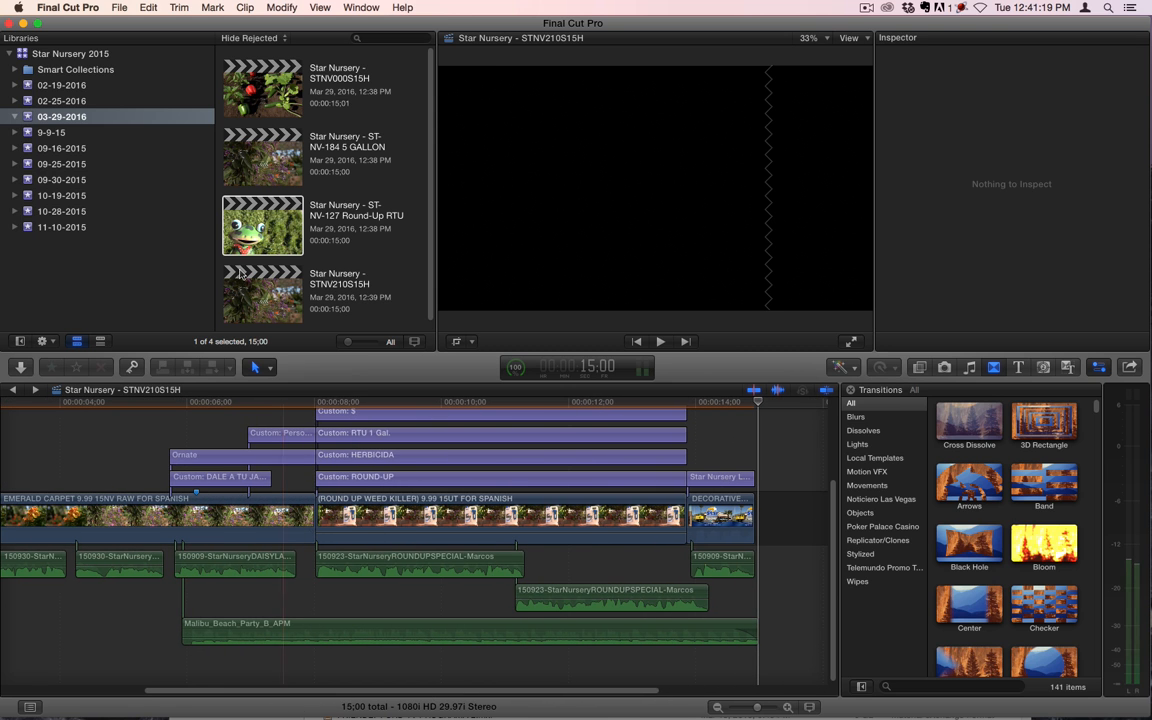
pyautogui.press('space')
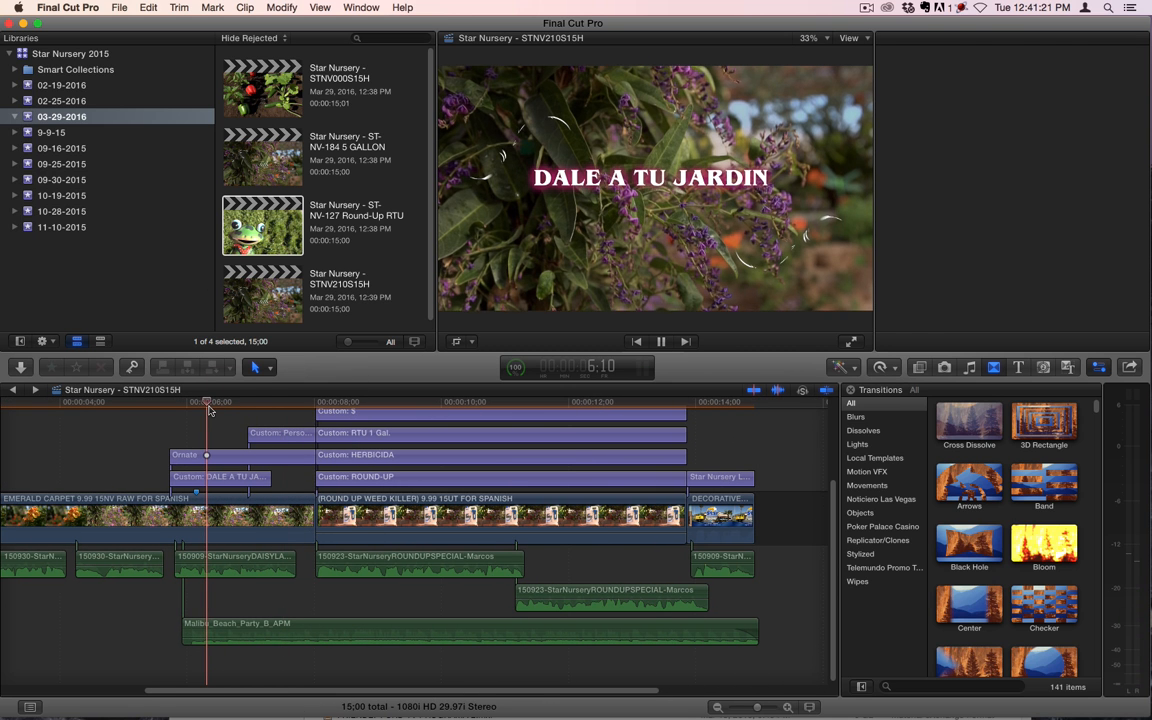
# Extend the end of the ROUND UP WEED KILLER clip to a 5:27 duration so the closing clip finishes with the music.
pyautogui.press('super+4')
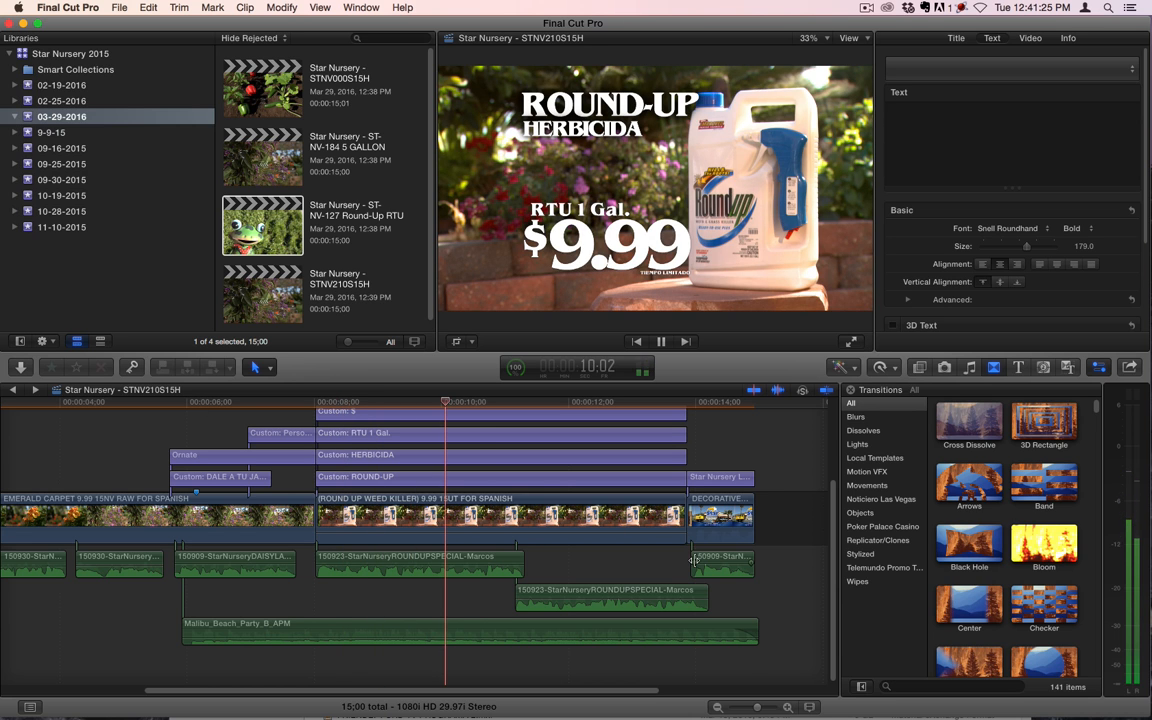
pyautogui.scroll(3, 605, 572)
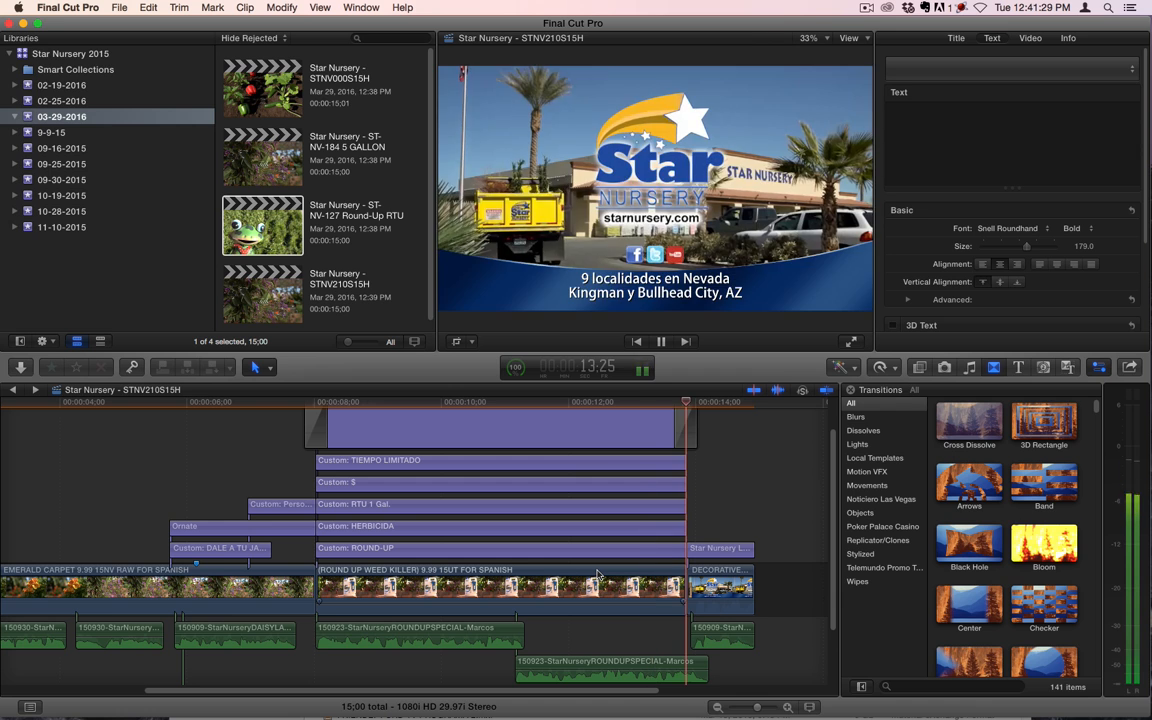
pyautogui.scroll(-3, 775, 540)
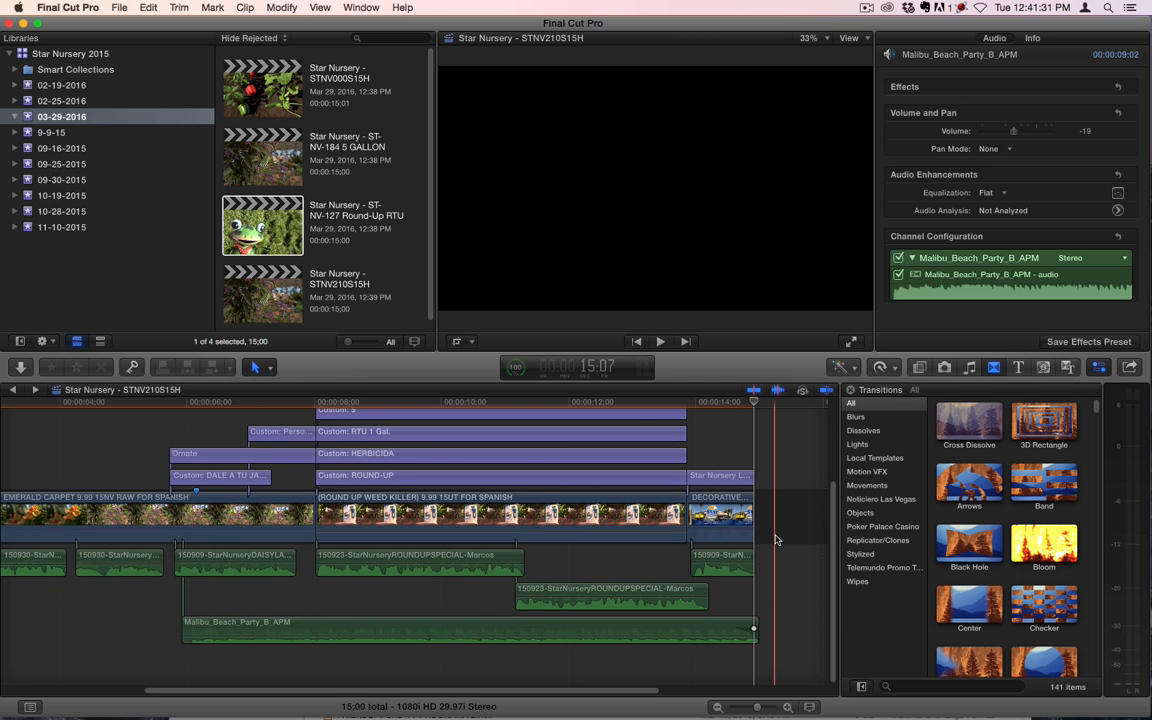
pyautogui.click(789, 412)
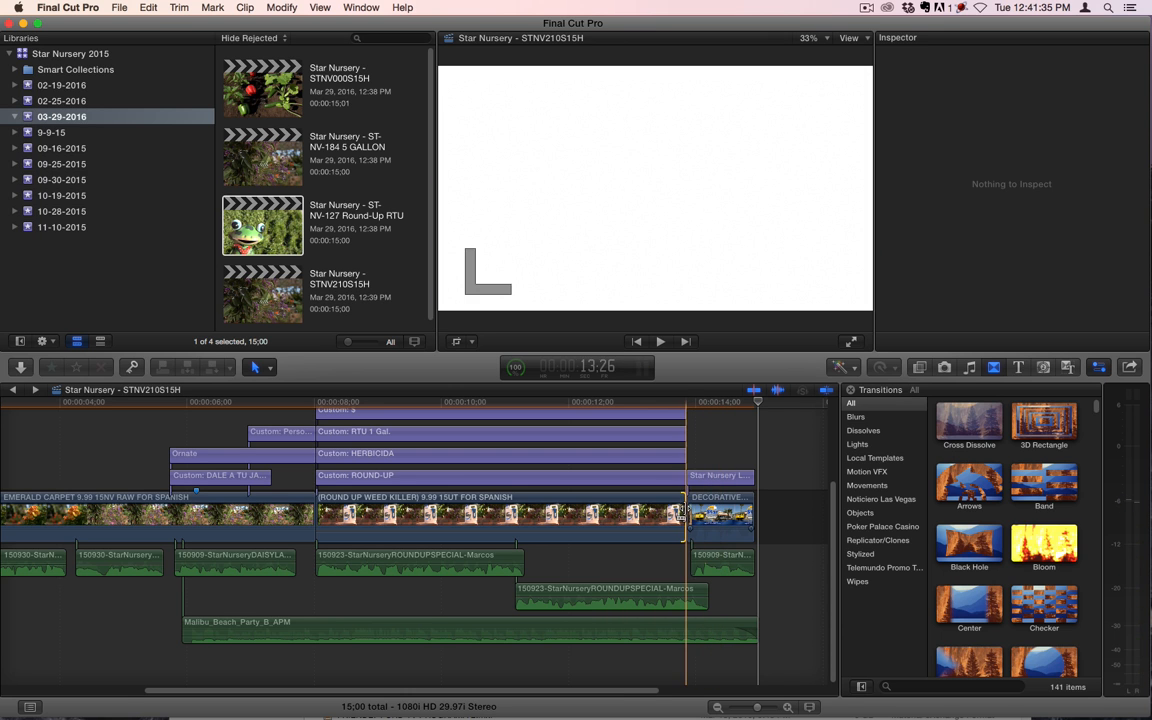
pyautogui.moveTo(684, 513); pyautogui.dragTo(688, 514)
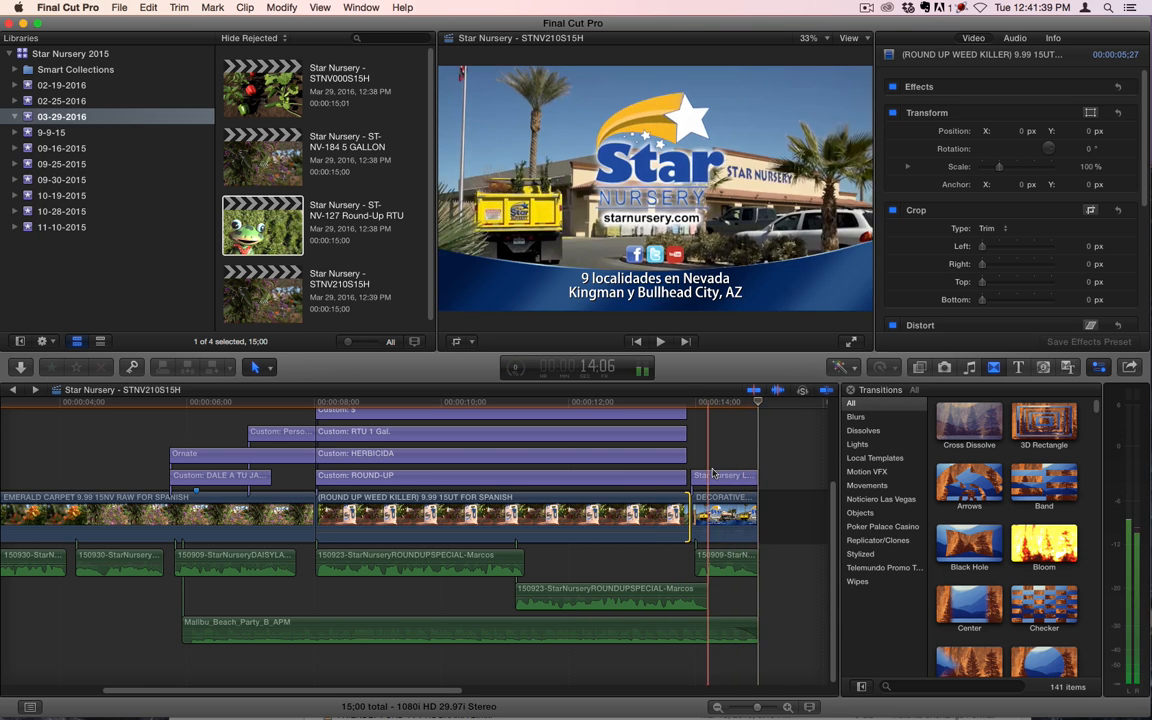
# Extend the ROUND-UP, HERBICIDA, RTU 1 Gal., $ and TIEMPO LIMITADO titles to the new end of the Round Up clip.
pyautogui.scroll(3, 700, 480)
pyautogui.moveTo(685, 561); pyautogui.dragTo(690, 560)
pyautogui.click(678, 540)
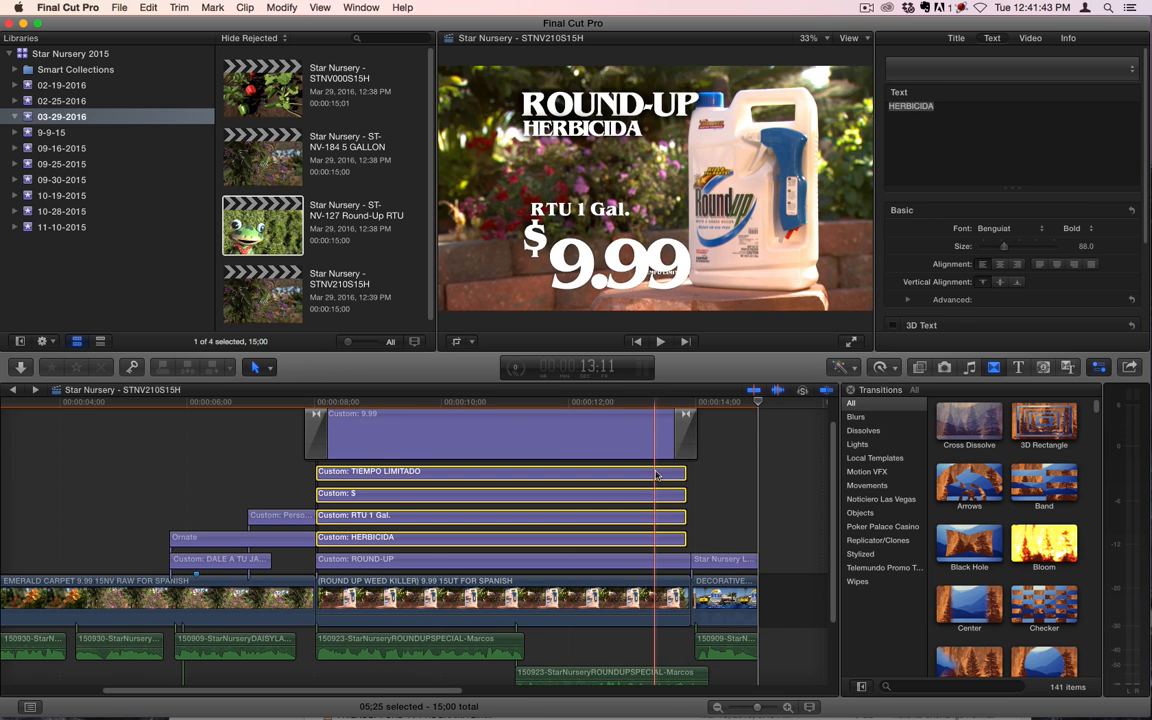
pyautogui.moveTo(686, 472); pyautogui.dragTo(688, 538)
# Extend the 9.99 title so its closing transition is centred on the cut to the closing clip at 13:28.
pyautogui.scroll(2, 716, 450)
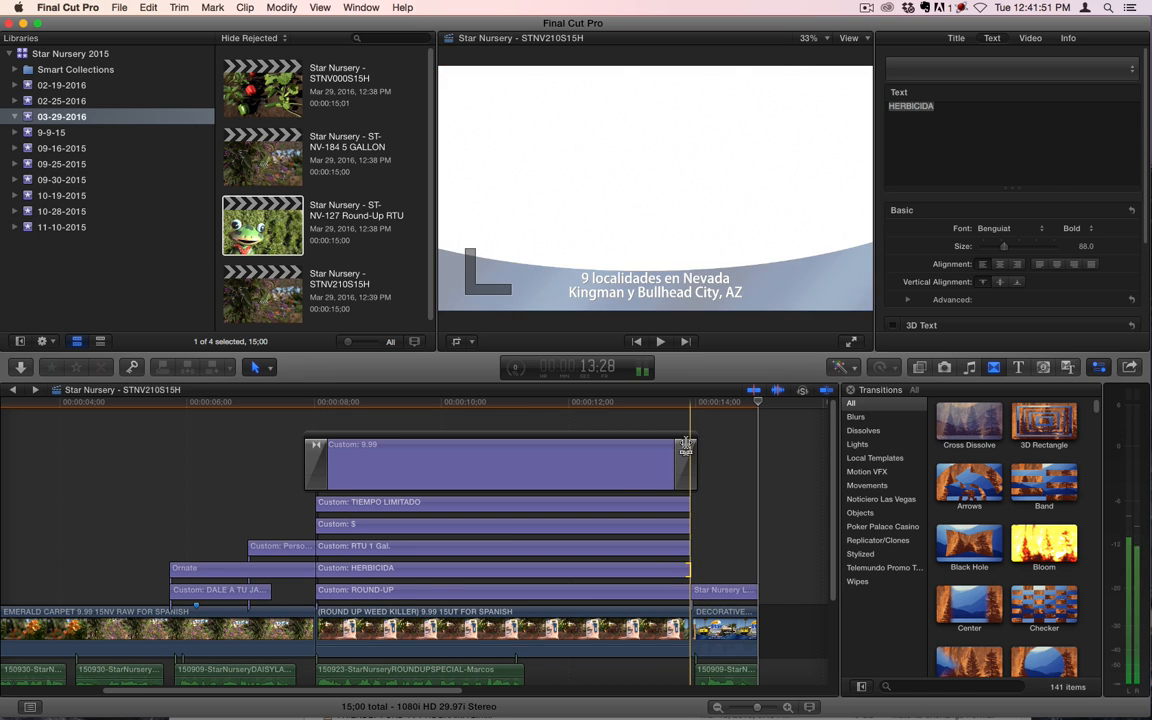
pyautogui.moveTo(687, 450); pyautogui.dragTo(693, 450)
pyautogui.press('super+equal')
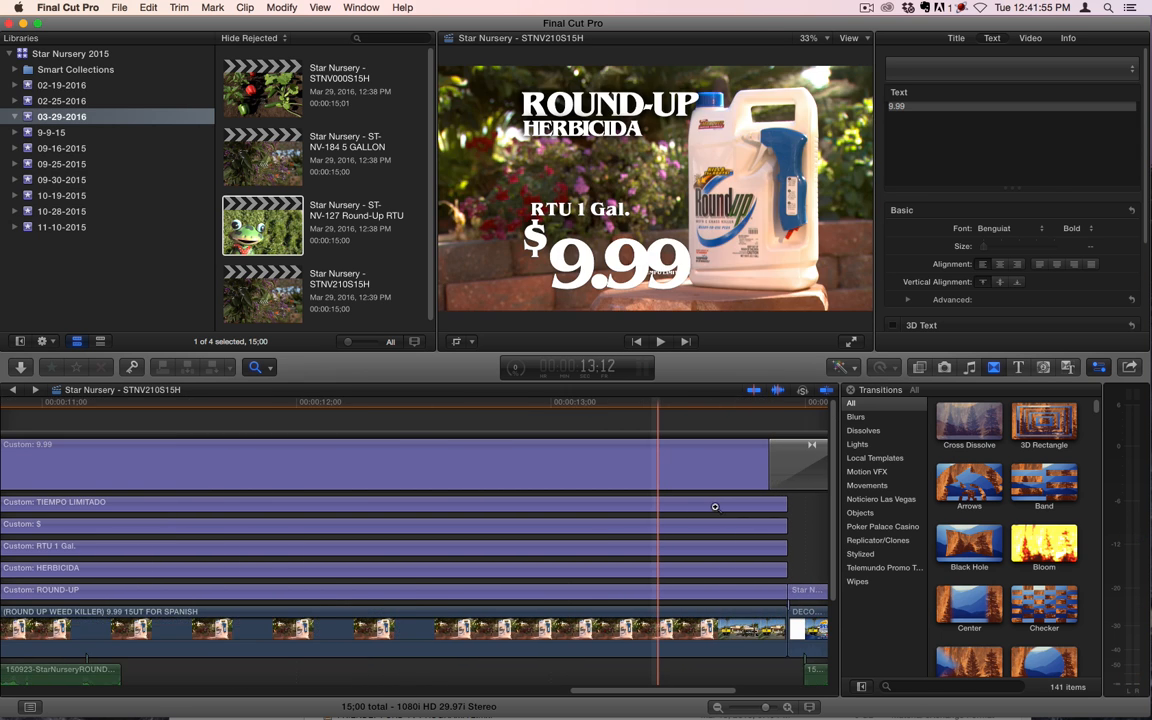
pyautogui.moveTo(810, 449); pyautogui.dragTo(790, 414)
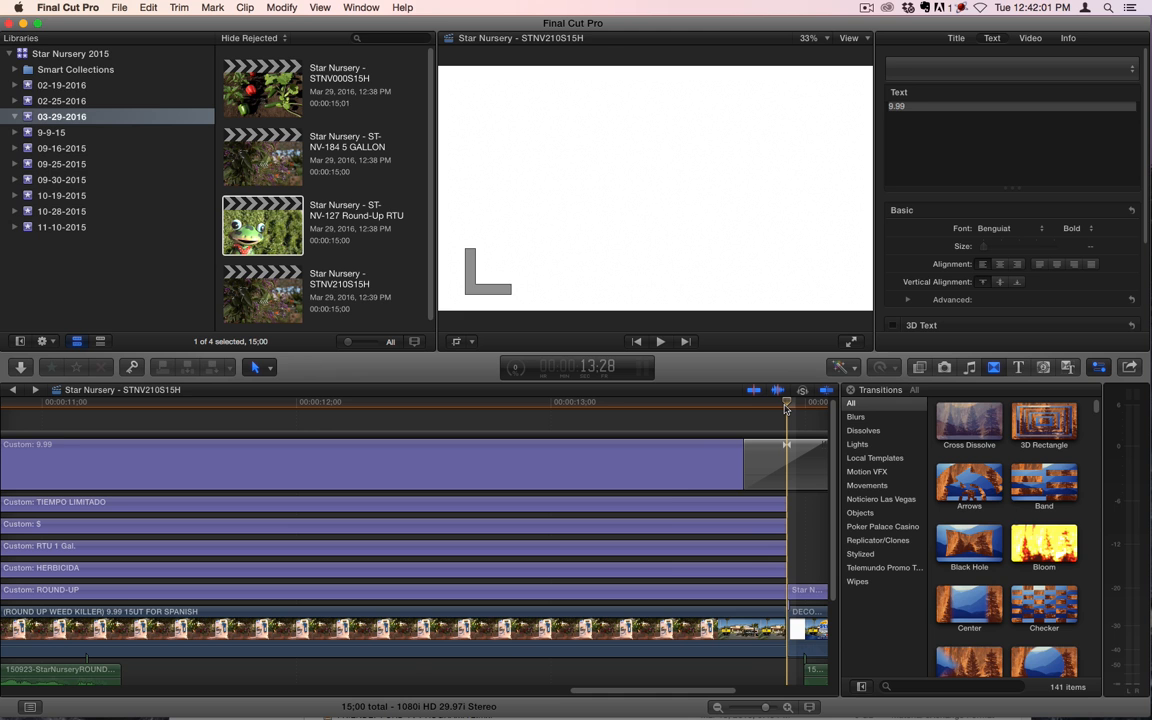
pyautogui.press('super+minus')
pyautogui.press('super+minus')
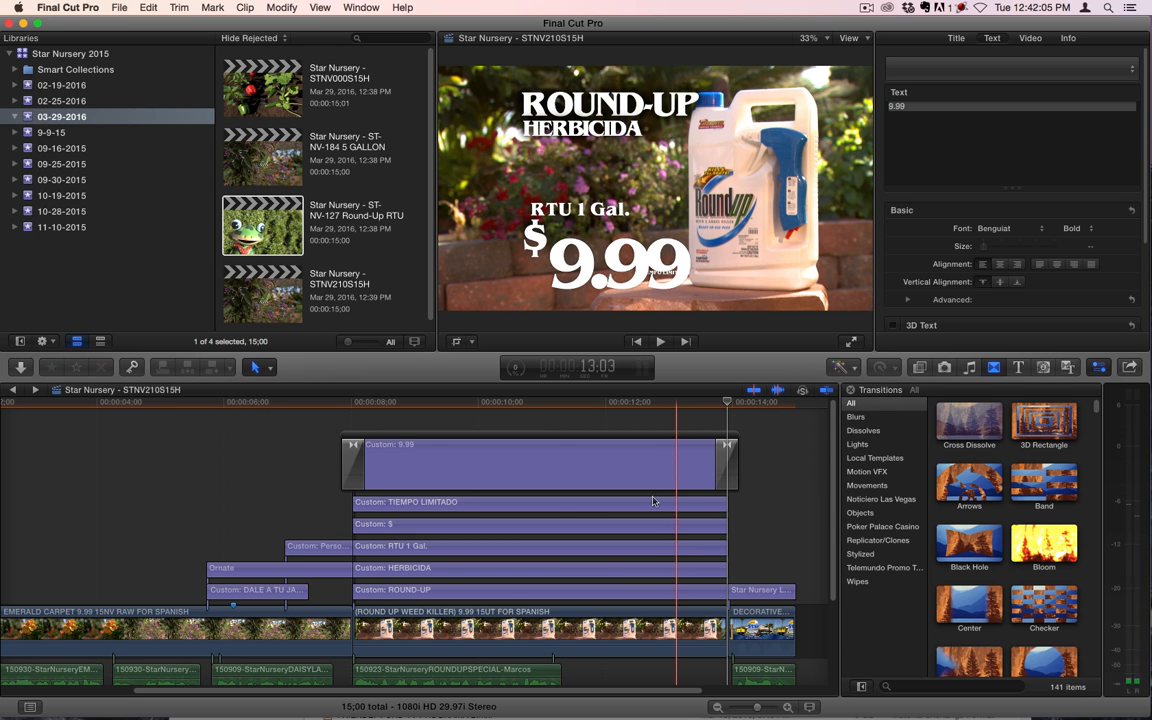
# Select everything in the timeline and review the assembled clips, titles and audio from the beginning of the project.
pyautogui.press('a')
pyautogui.click(233, 408)
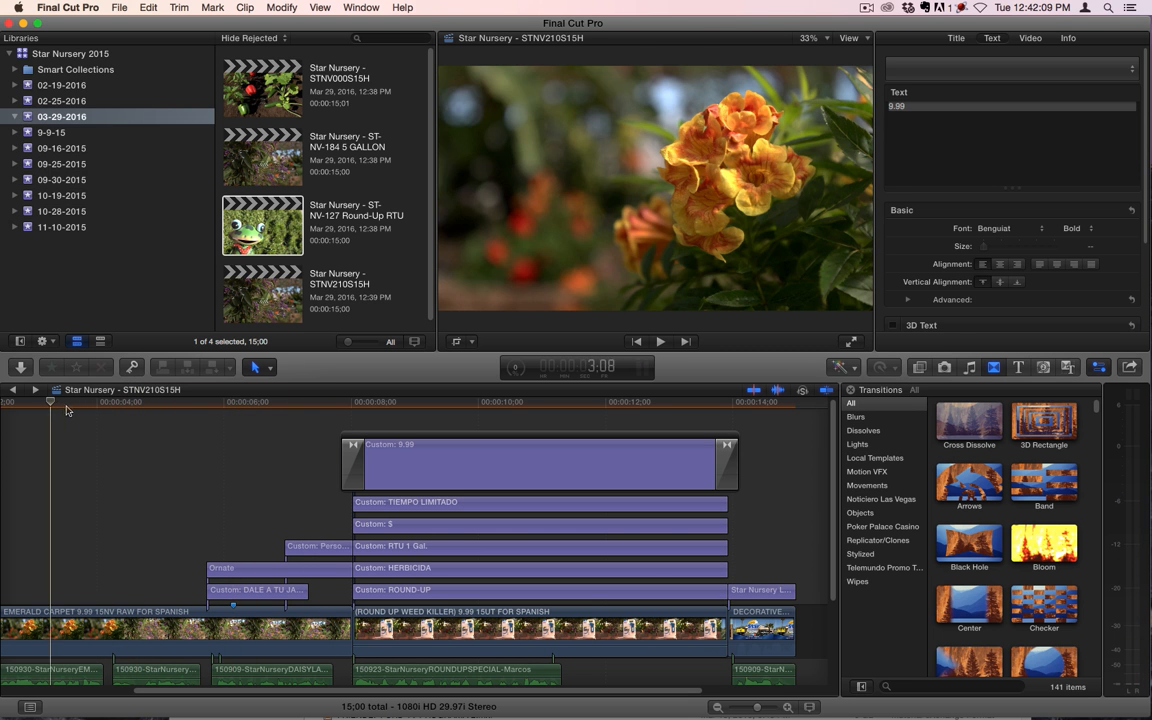
pyautogui.click(82, 425)
pyautogui.scroll(-3, 105, 450)
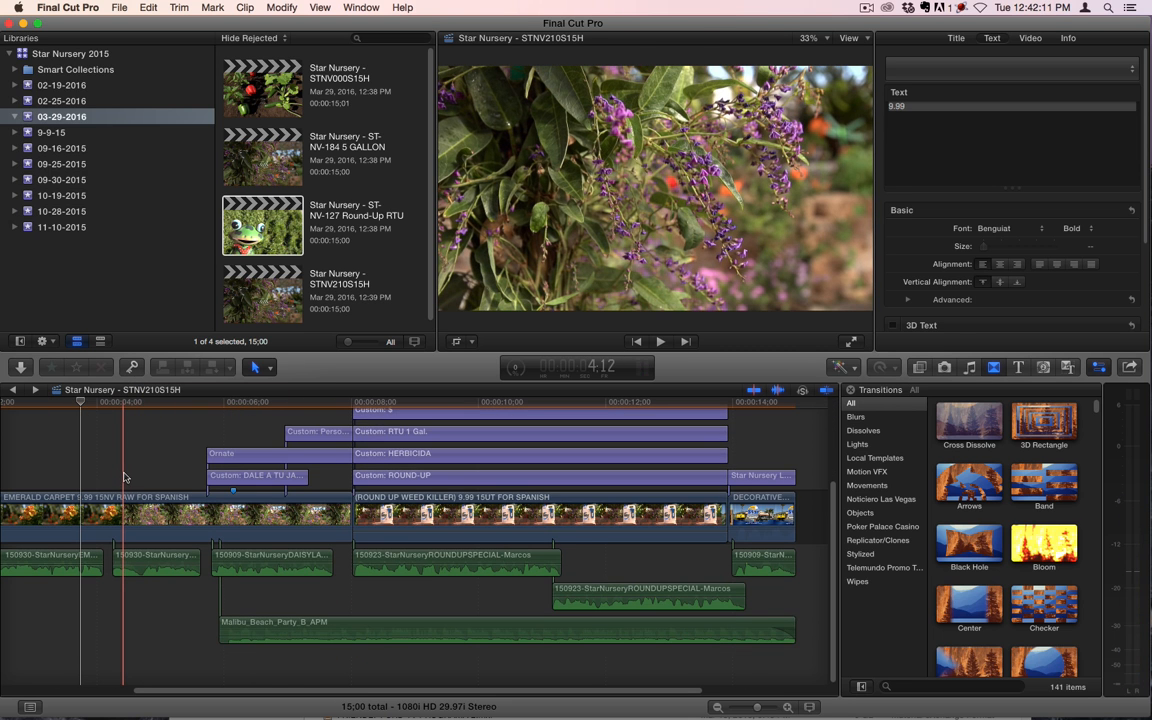
pyautogui.press('super+a')
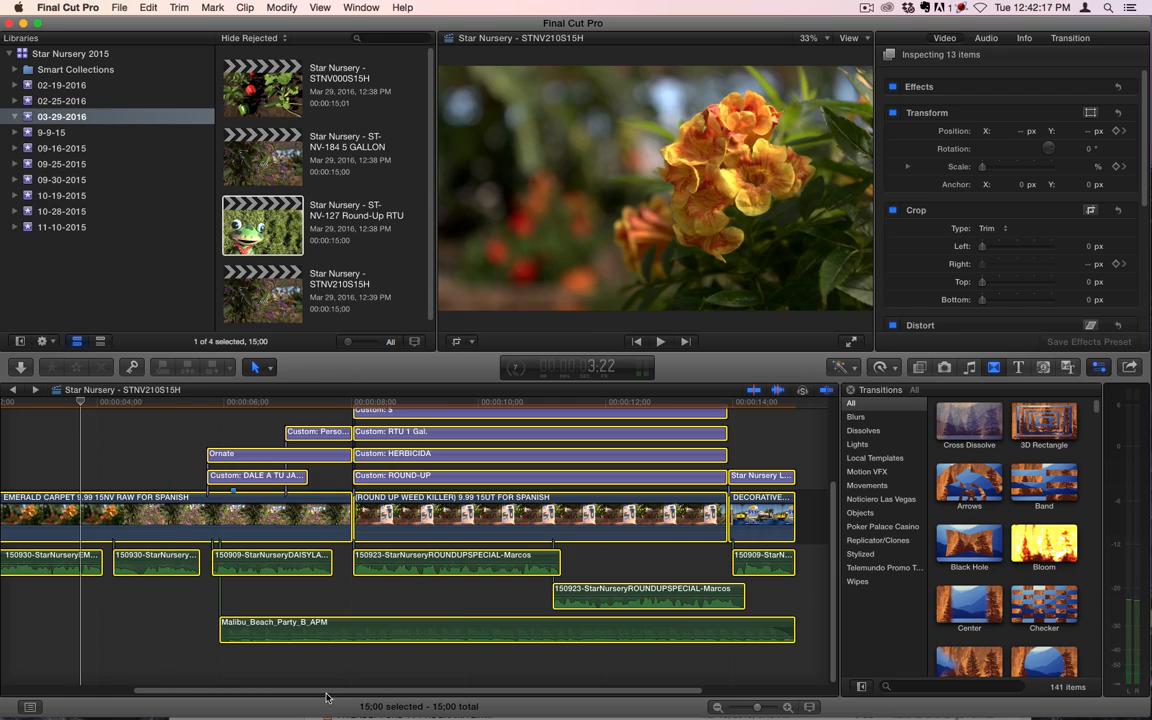
pyautogui.moveTo(326, 691); pyautogui.dragTo(185, 690)
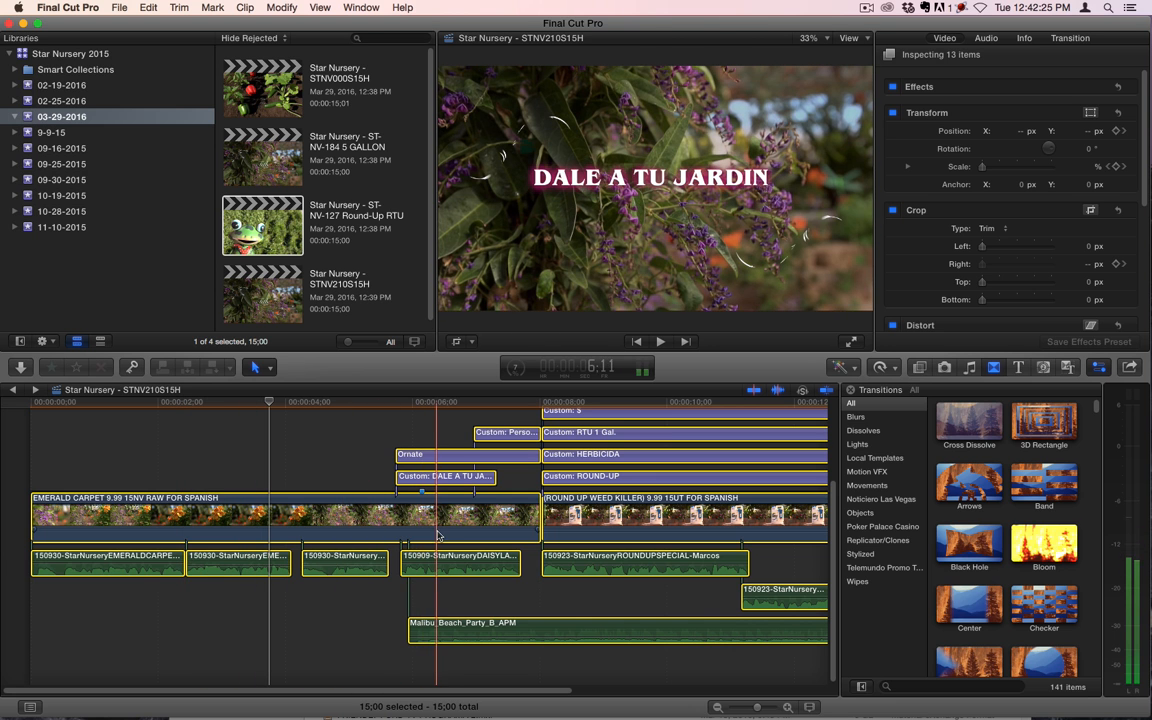
# Inspect the DALE A TU JARDIN, Ornate and Personalidad titles over the EMERALD CARPET clip and play into the Round-Up section.
pyautogui.click(356, 424)
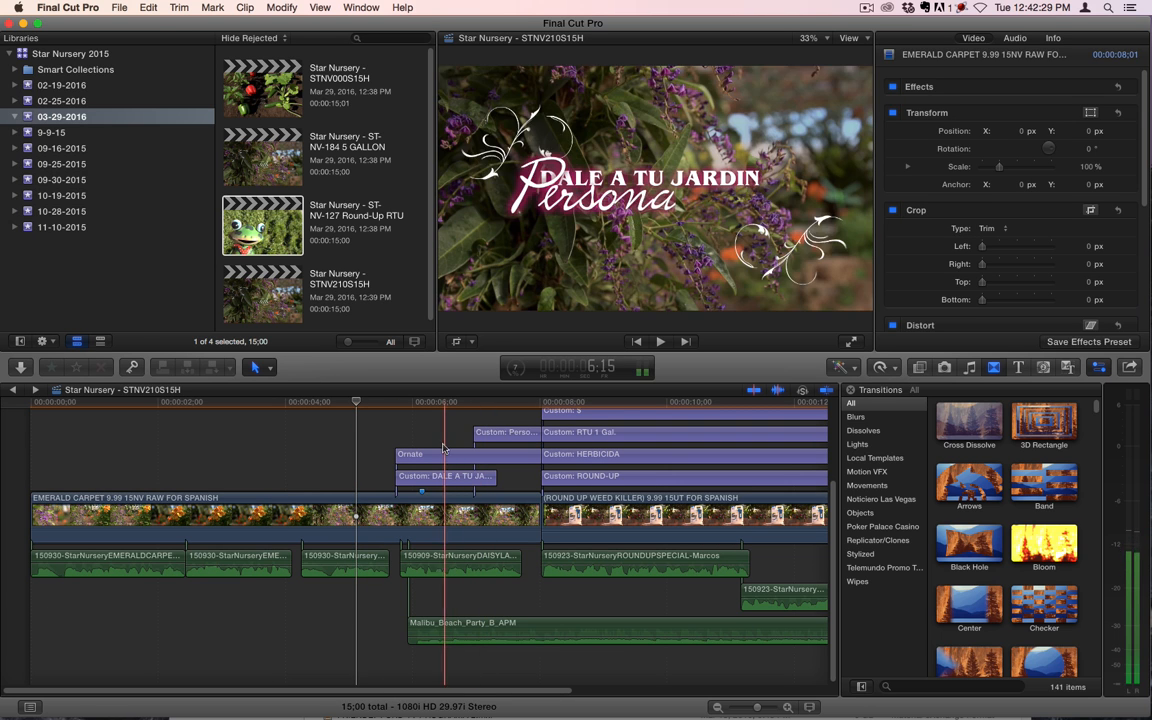
pyautogui.click(446, 478)
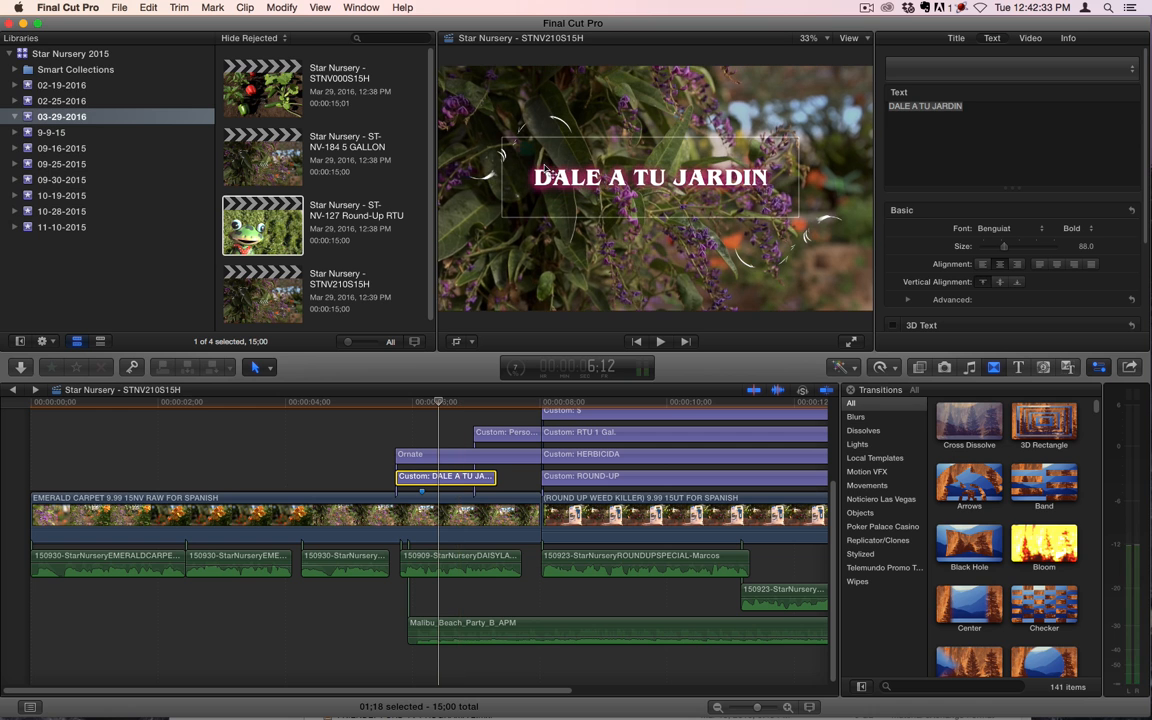
pyautogui.click(449, 456)
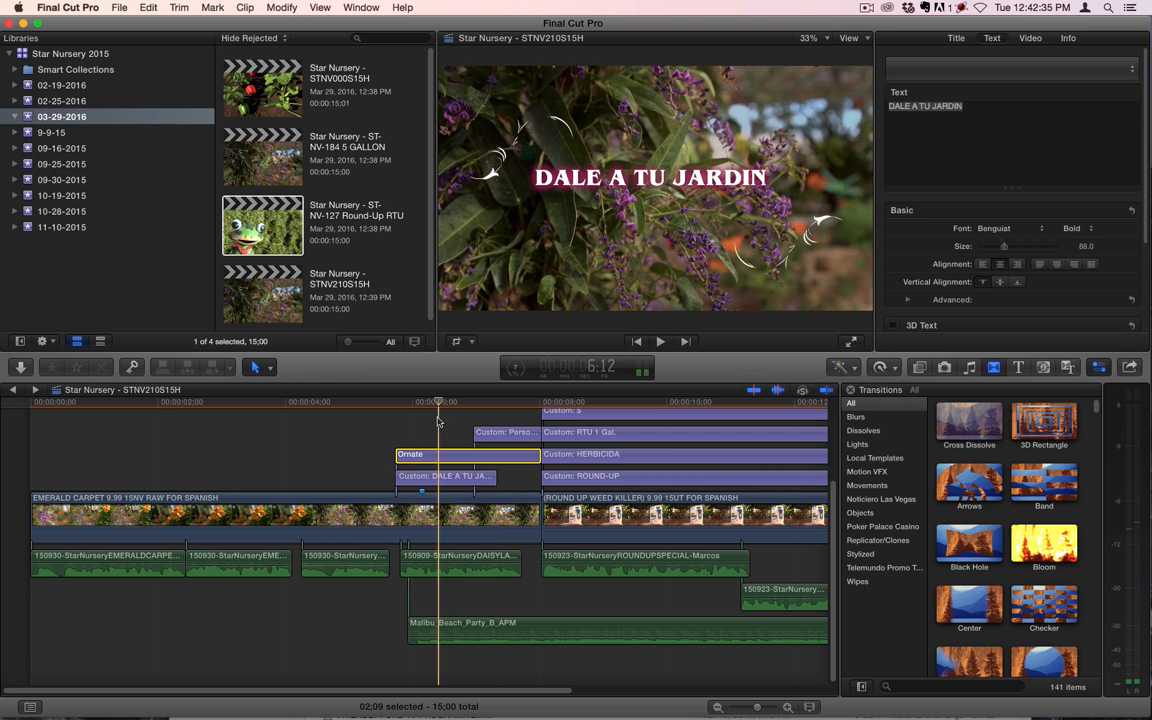
pyautogui.moveTo(437, 401); pyautogui.dragTo(458, 403)
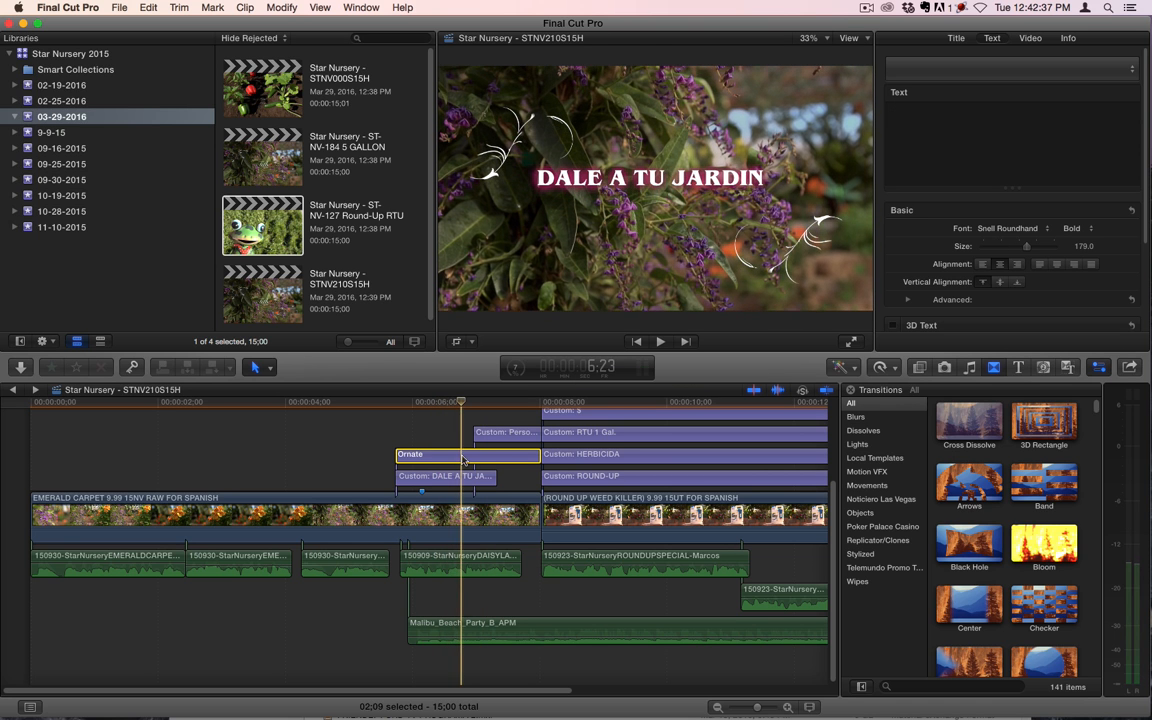
pyautogui.click(497, 404)
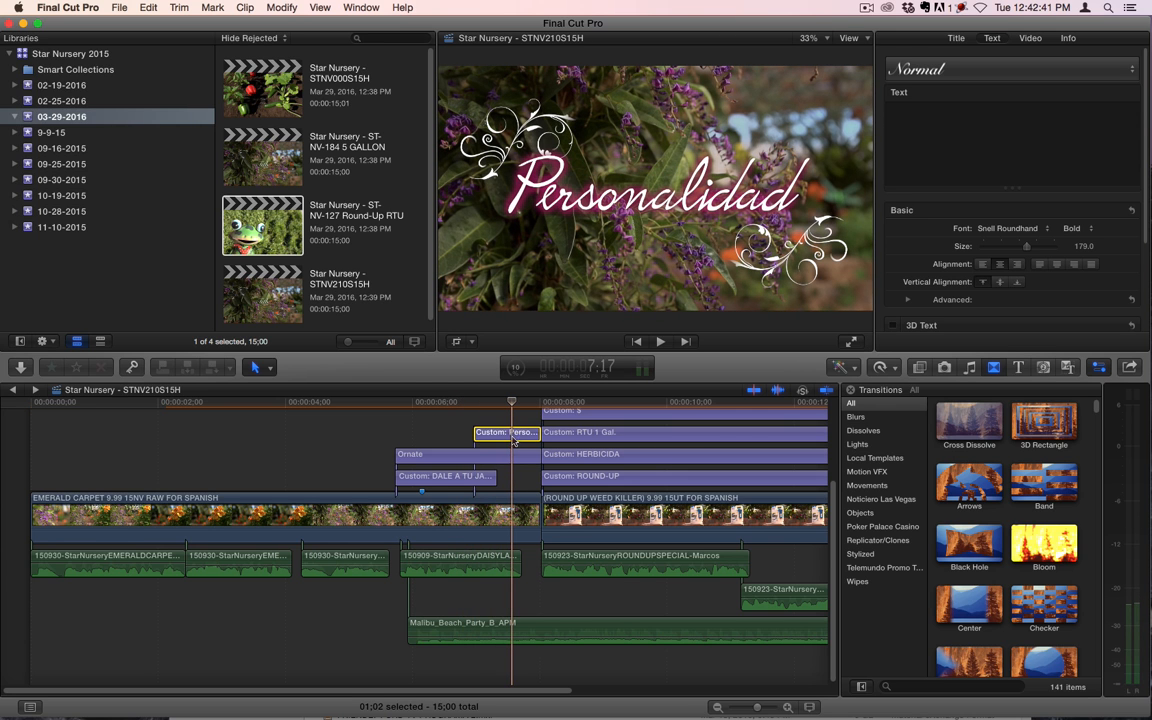
pyautogui.click(500, 432)
pyautogui.scroll(5, 495, 420)
pyautogui.press('space')
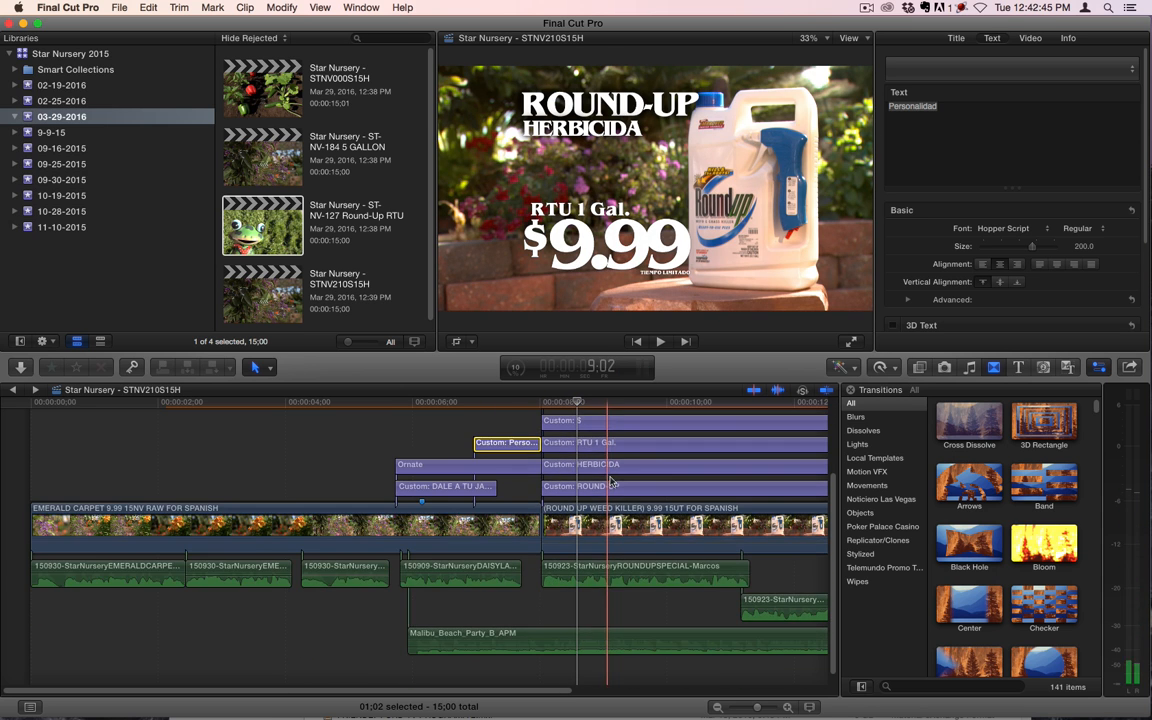
# Turn off skimming and inspect the ROUND UP WEED KILLER clip with its ROUND-UP, HERBICIDA, RTU 1 Gal., $, TIEMPO LIMITADO and 9.99 titles.
pyautogui.click(628, 618)
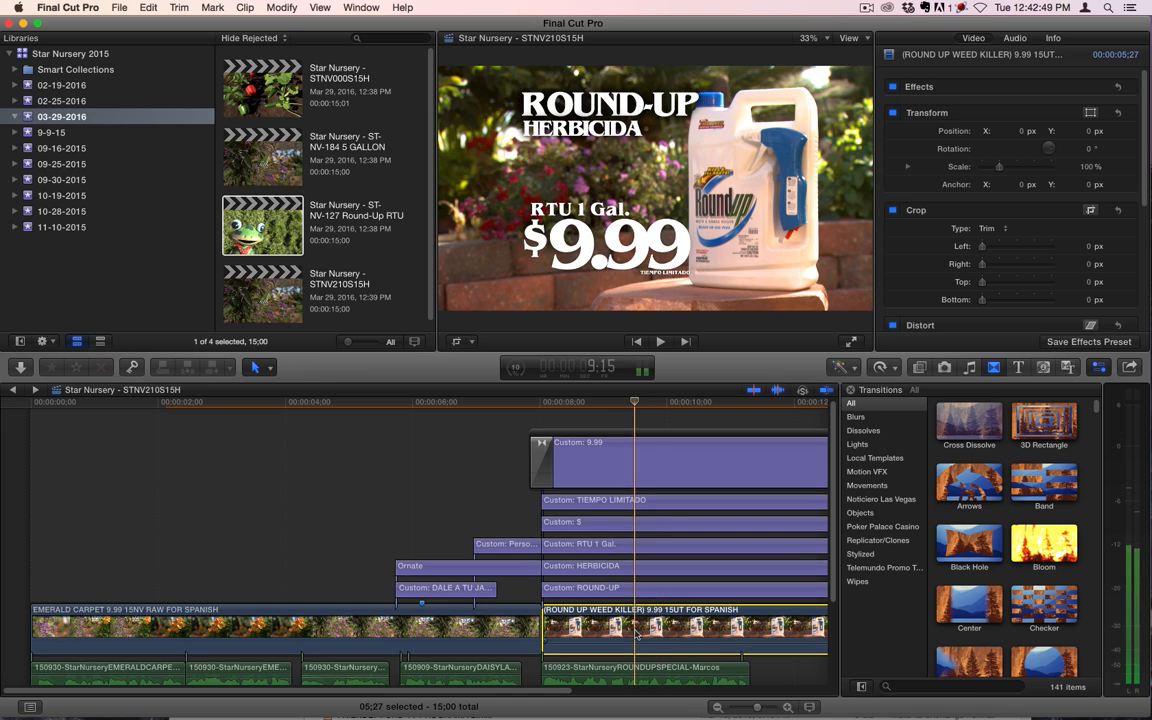
pyautogui.click(636, 590)
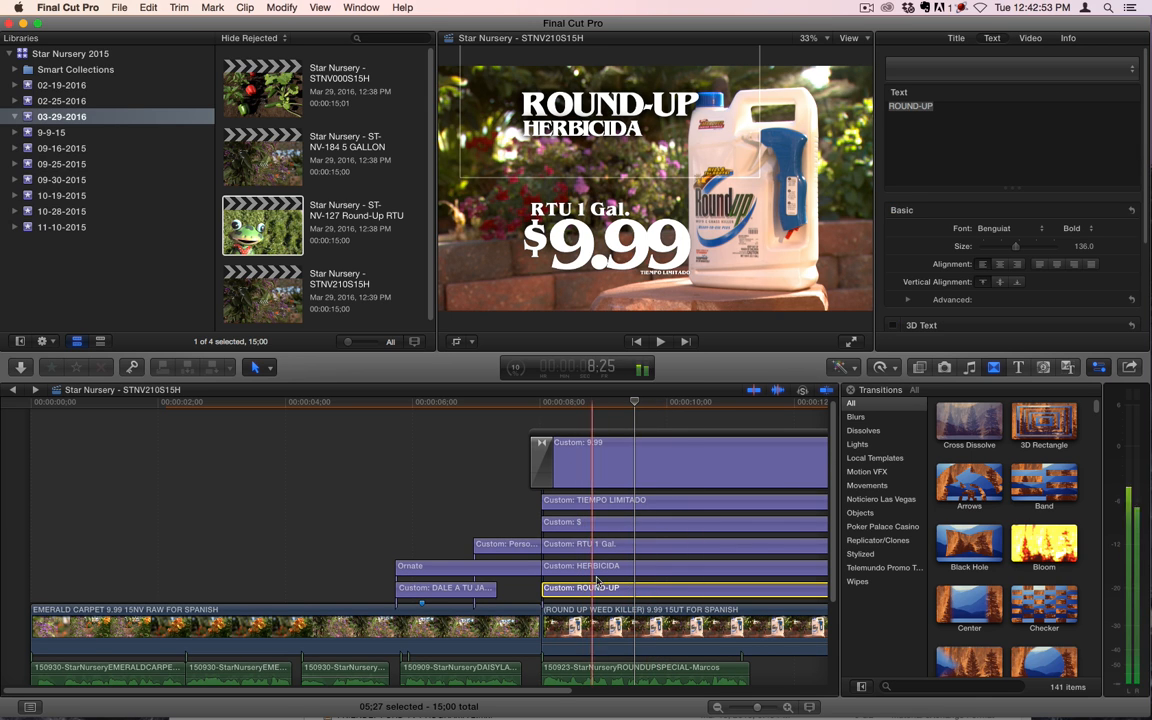
pyautogui.press('s')
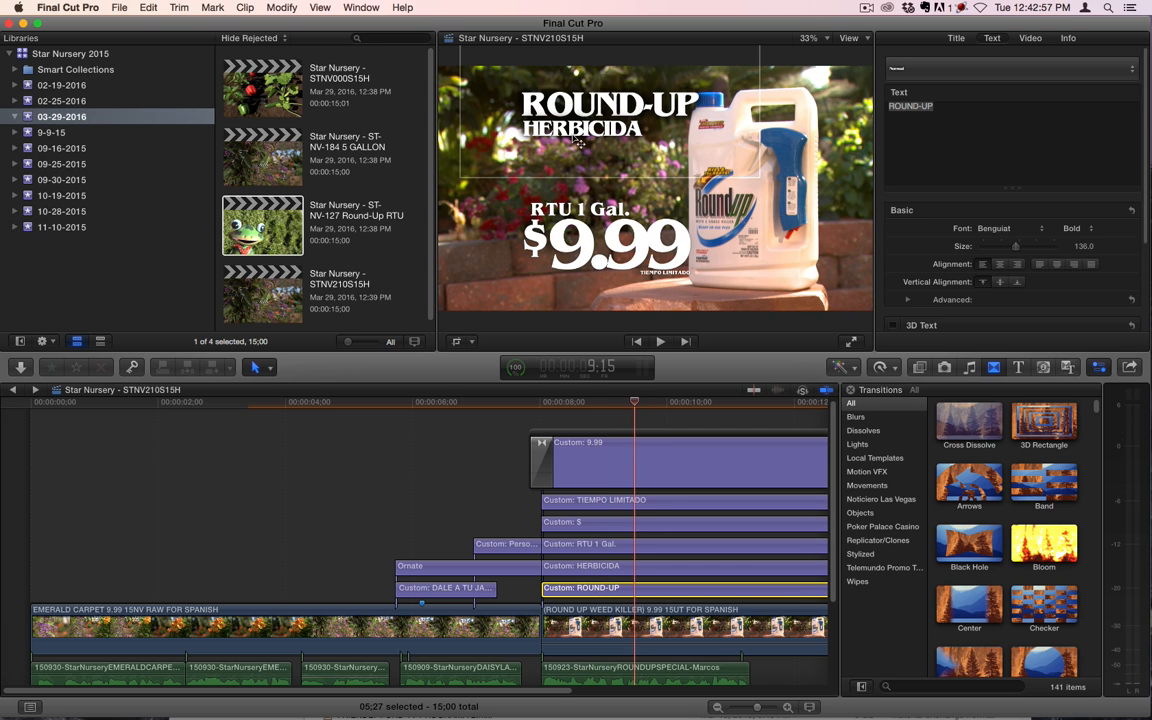
pyautogui.click(610, 566)
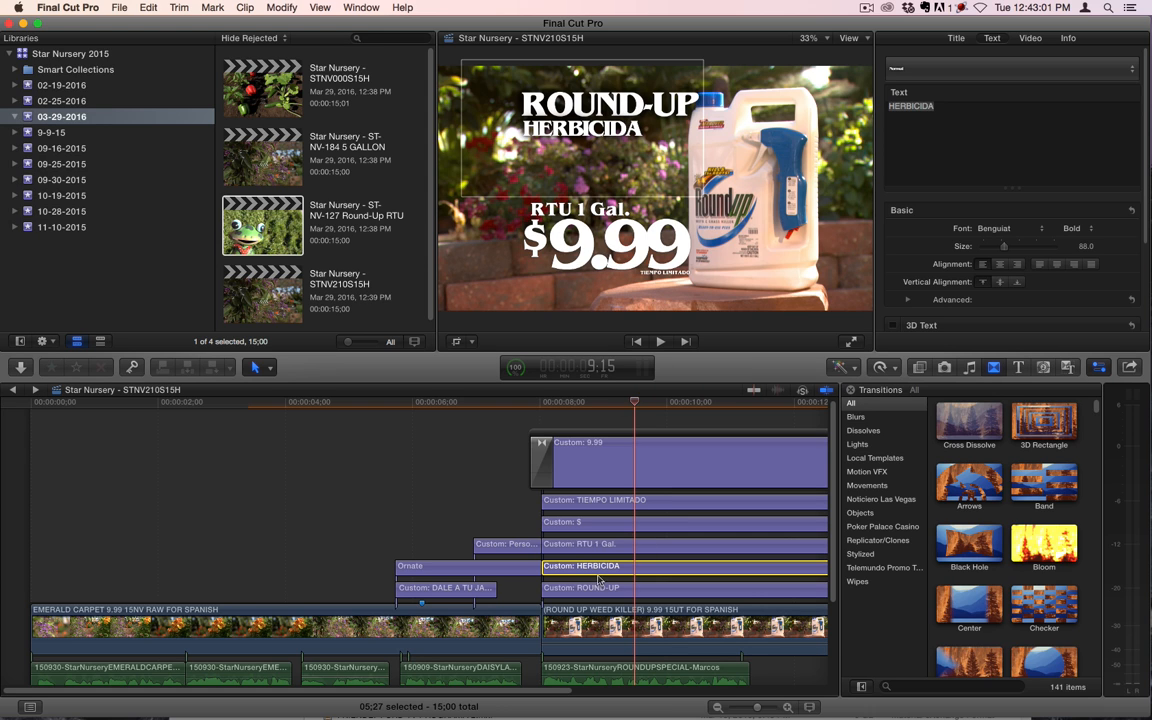
pyautogui.click(622, 547)
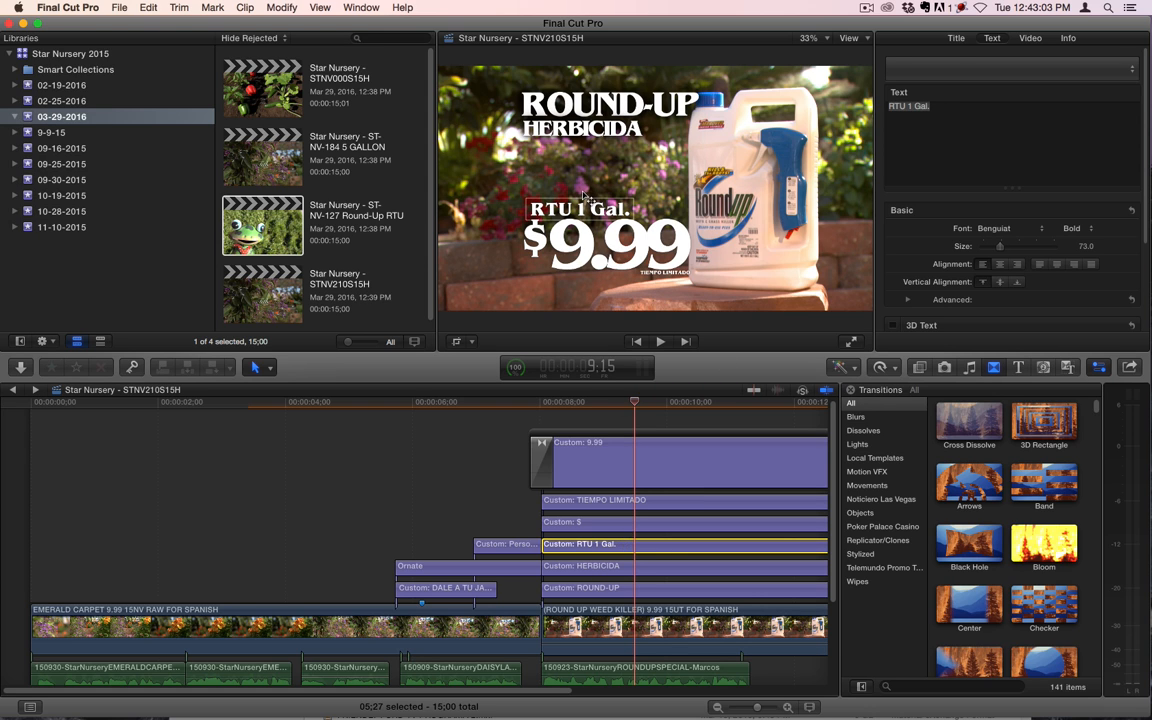
pyautogui.click(621, 524)
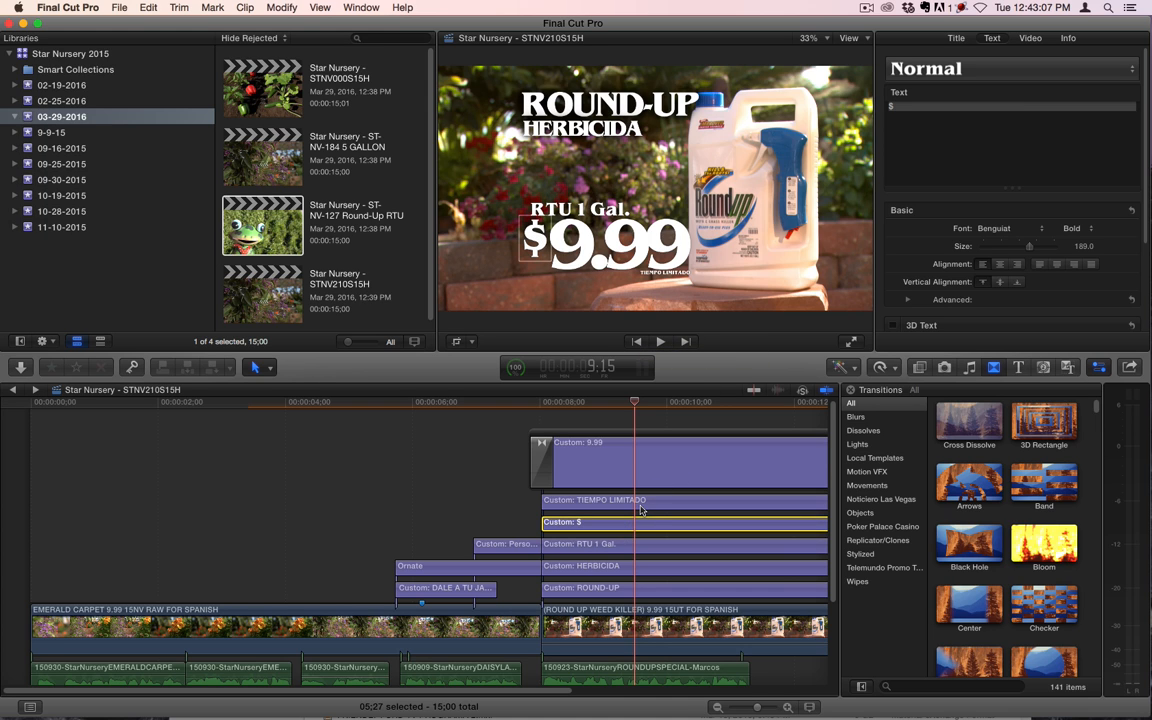
pyautogui.click(646, 506)
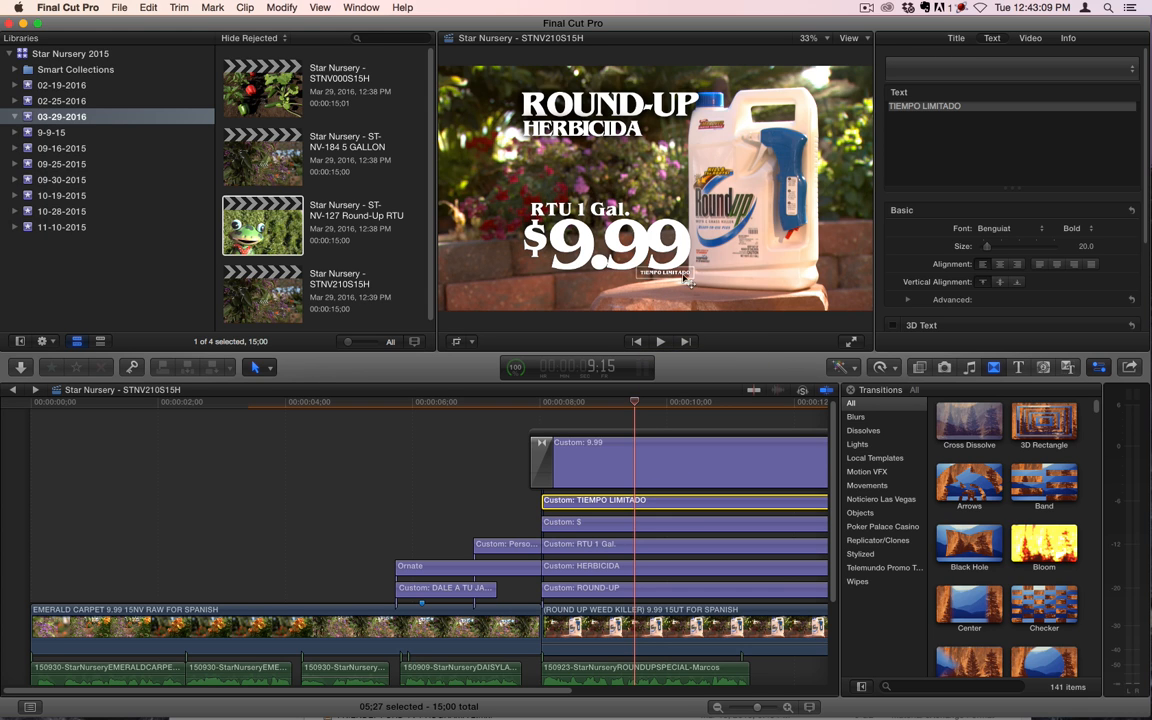
pyautogui.click(649, 460)
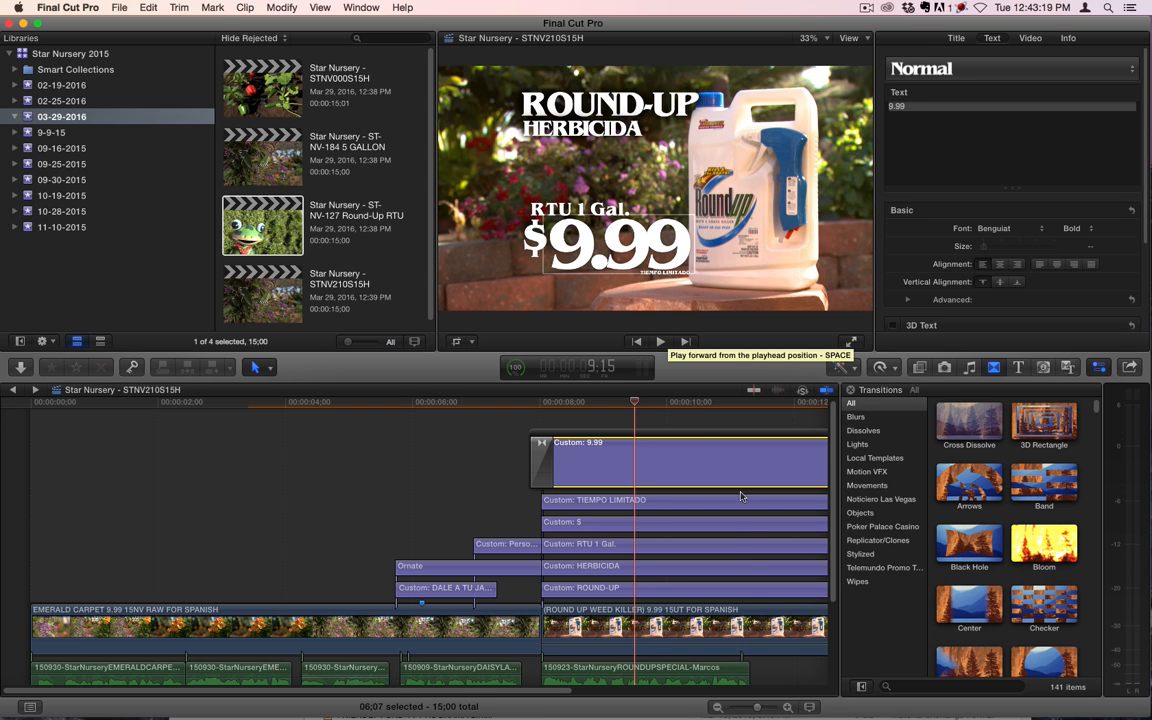
# Step frame by frame through the 9.99 title's opening transition and check its closing transition at 13:28.
pyautogui.moveTo(531, 693); pyautogui.dragTo(691, 693)
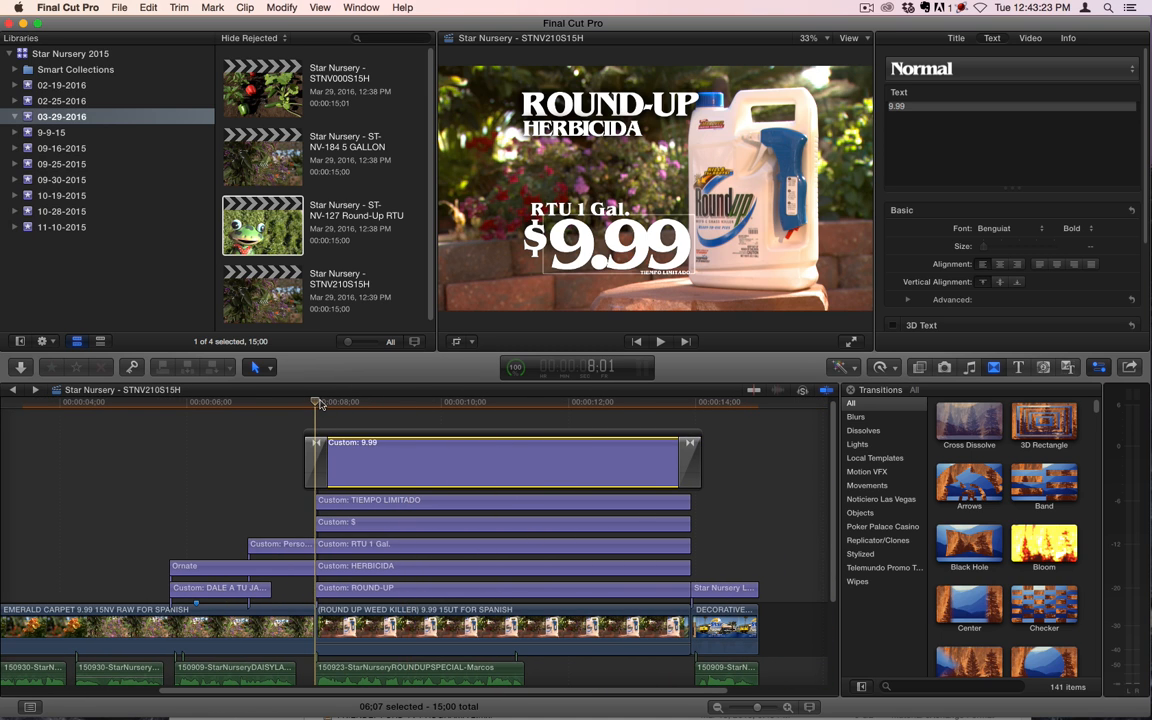
pyautogui.click(315, 402)
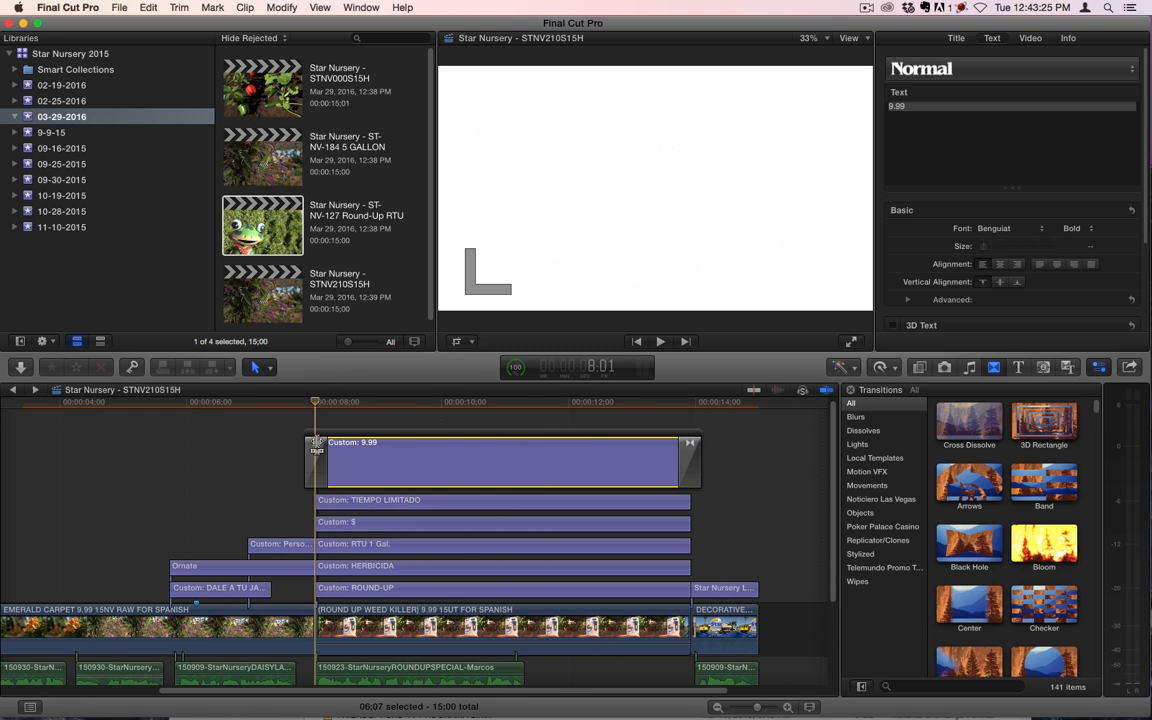
pyautogui.moveTo(316, 401); pyautogui.dragTo(305, 400)
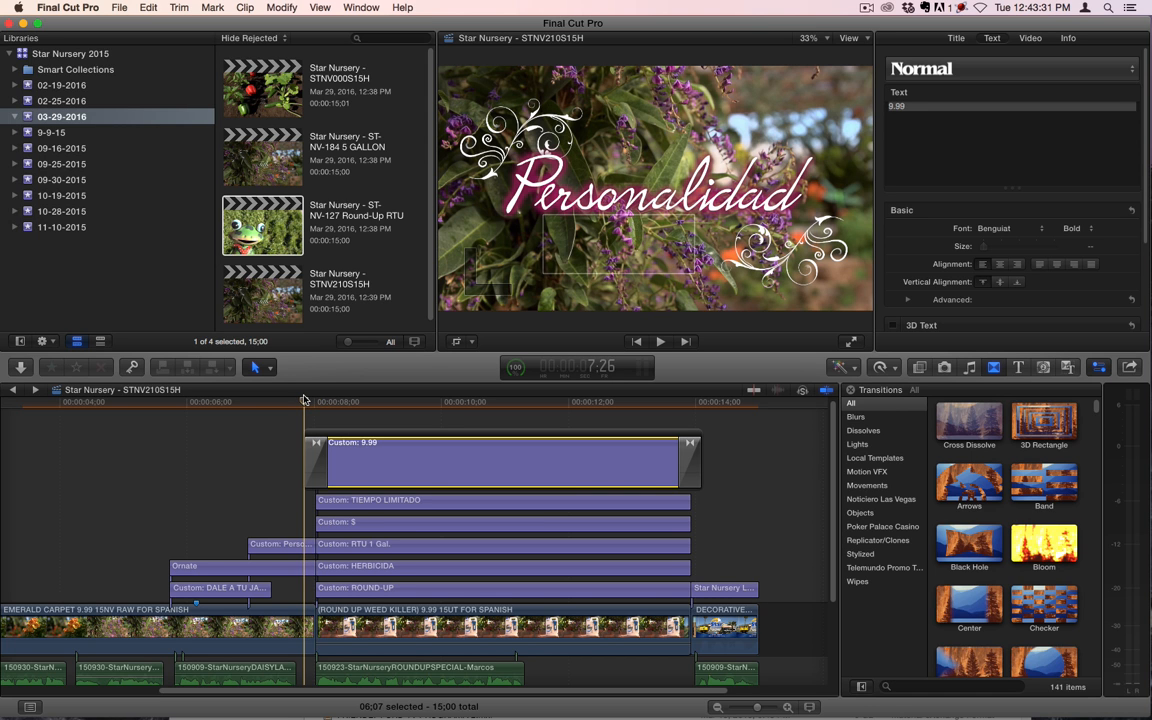
pyautogui.press('Right')
pyautogui.press('Right')
pyautogui.press('Right')
pyautogui.press('Right')
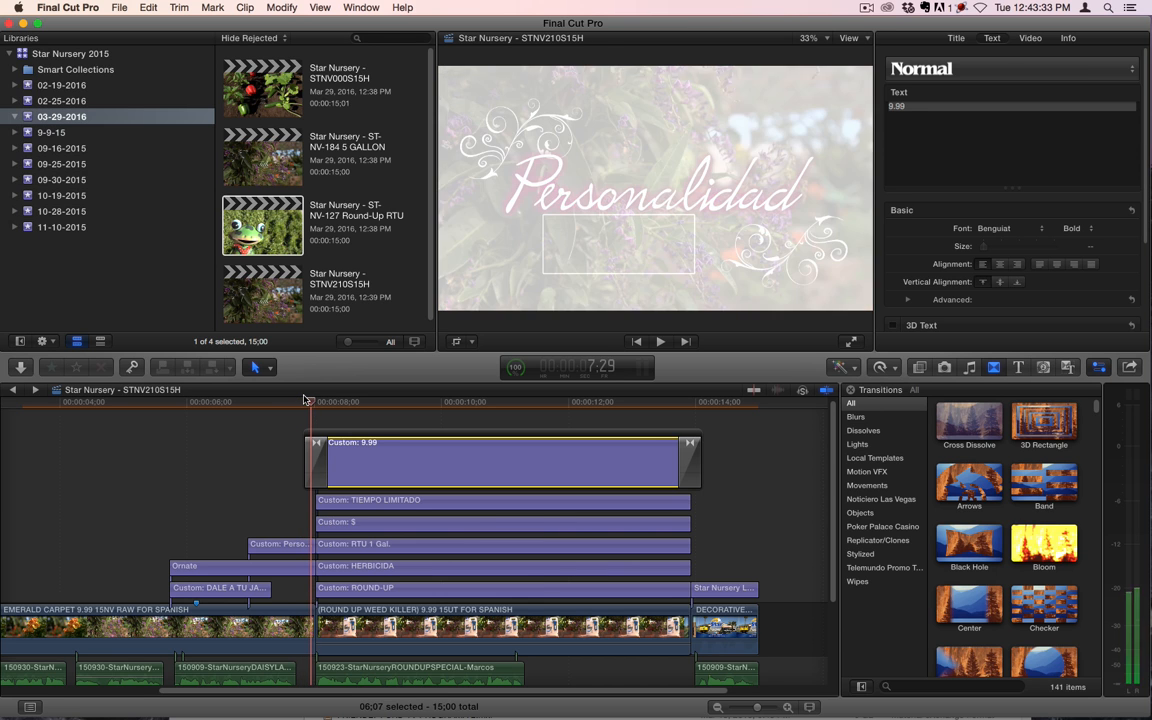
pyautogui.press('Right')
pyautogui.press('Right')
pyautogui.press('Right')
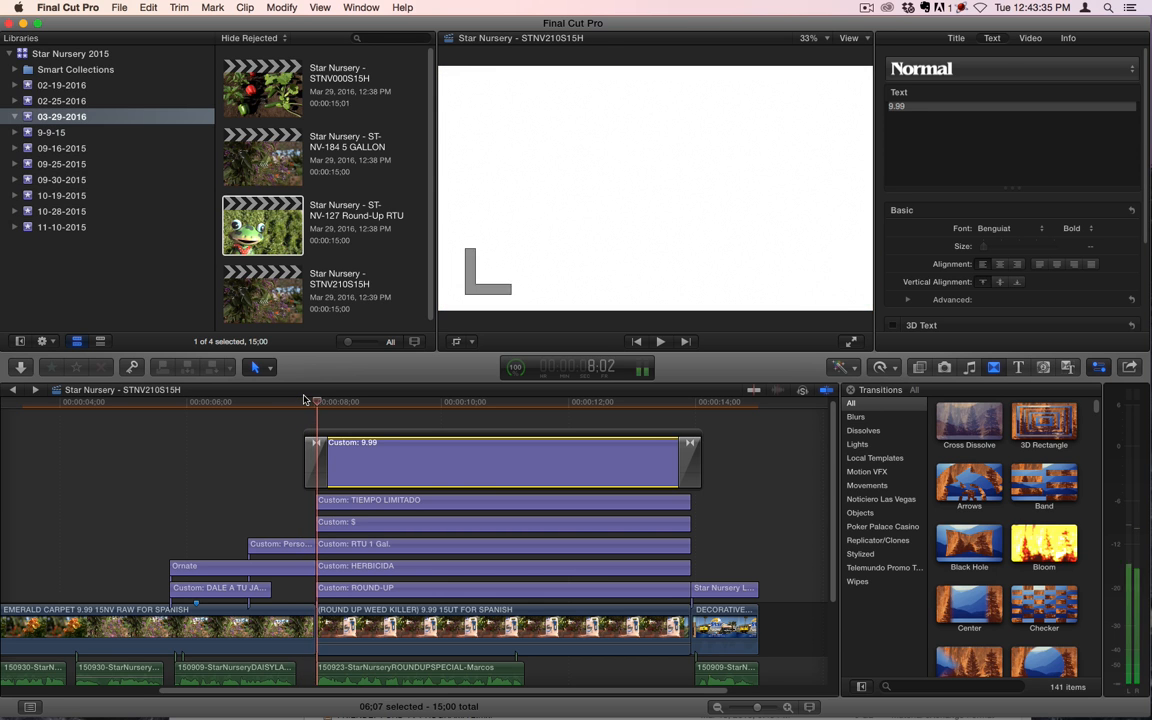
pyautogui.press('Right')
pyautogui.press('Right')
pyautogui.press('Right')
pyautogui.press('Right')
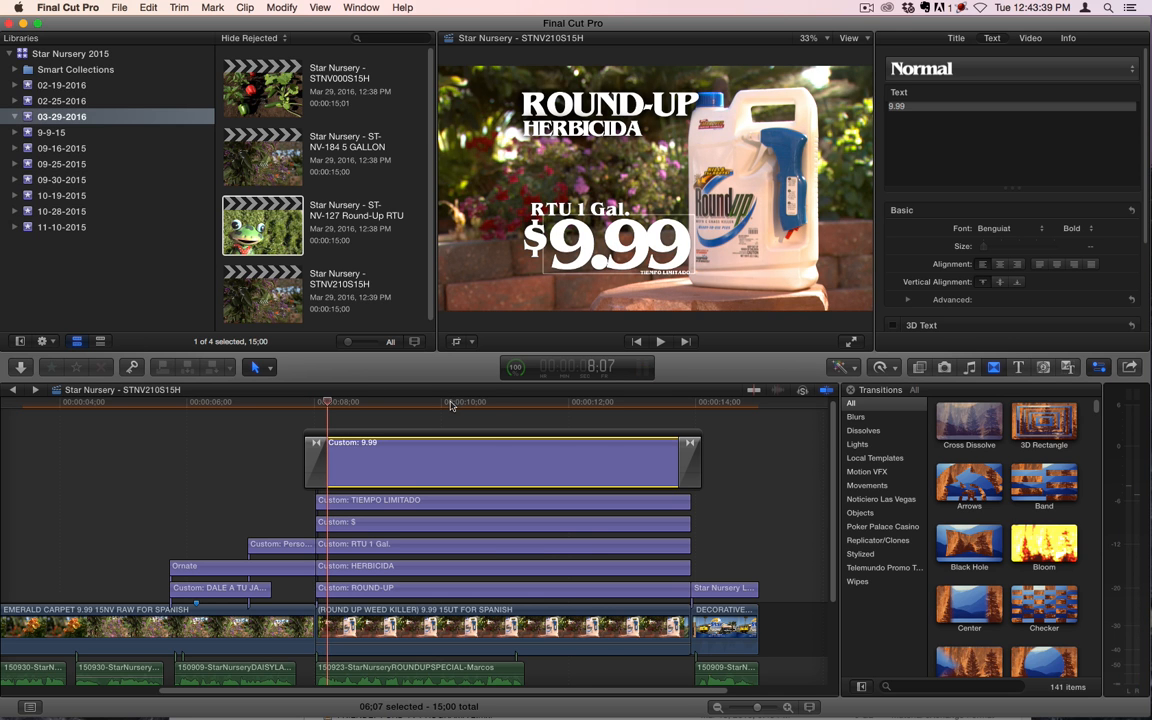
pyautogui.moveTo(450, 402); pyautogui.dragTo(688, 413)
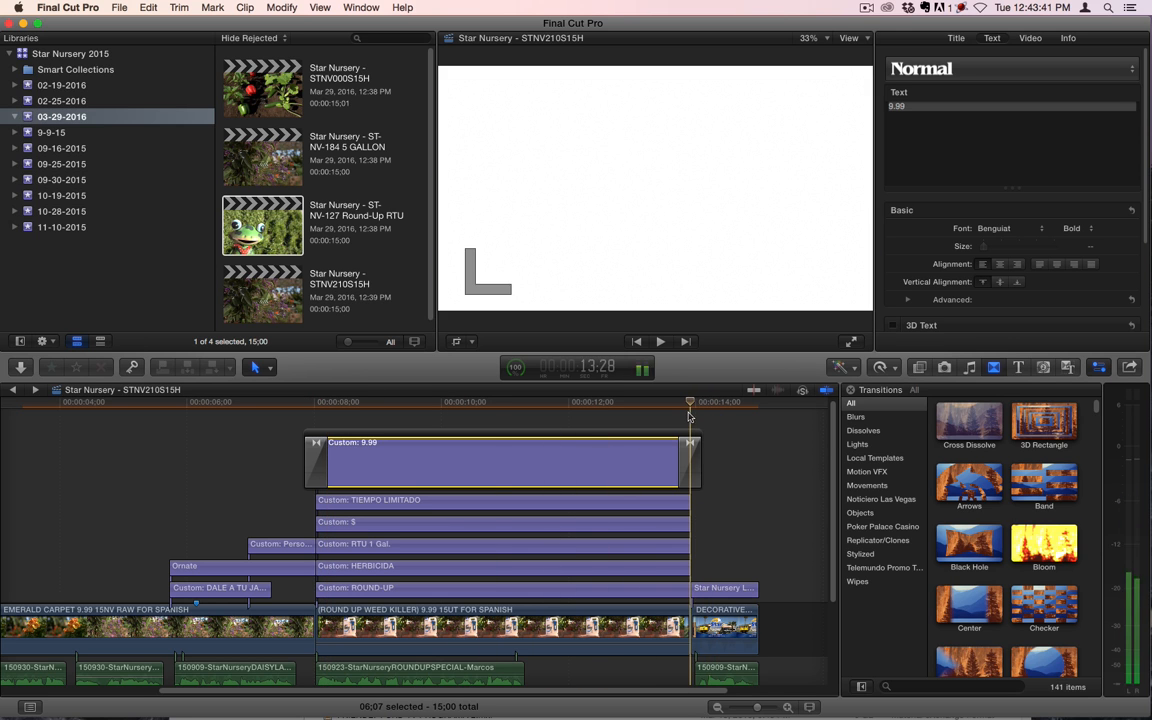
# Step back frame by frame to 13:23 to examine the 9.99 title as it enters its closing transition.
pyautogui.press('Left')
pyautogui.press('Left')
pyautogui.press('Left')
pyautogui.press('Left')
pyautogui.press('Left')
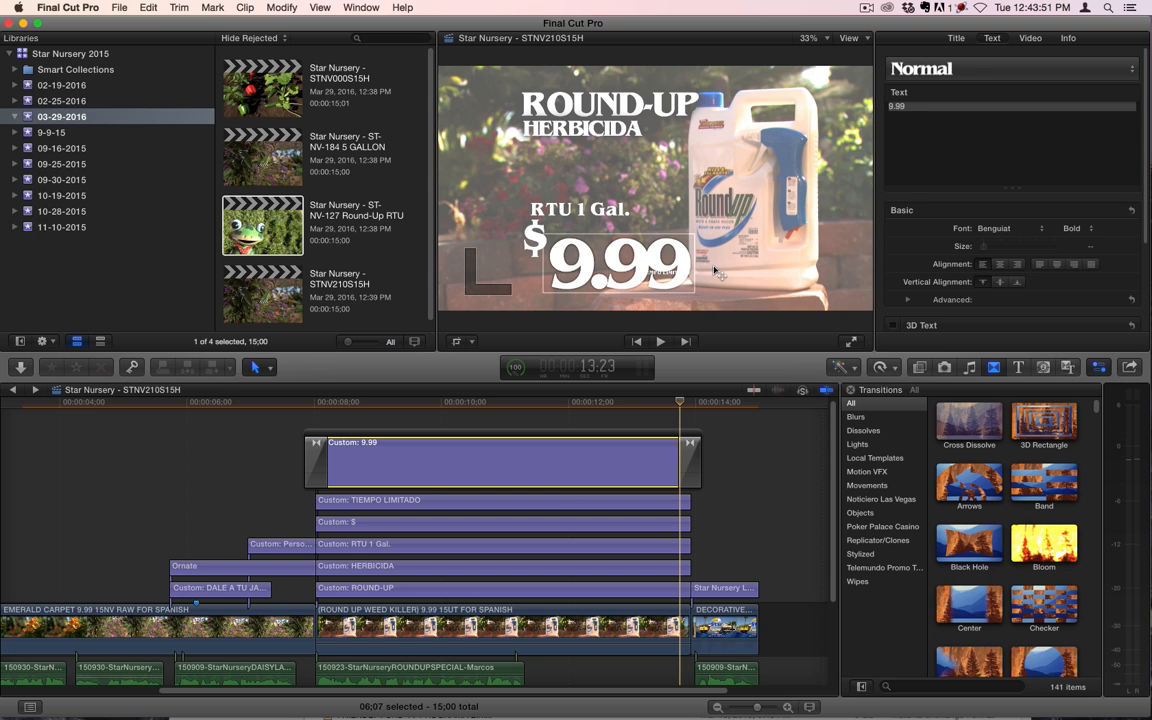
# Inspect the closing Star Nursery title with the Nevada and Arizona locations, comparing the shot with the title disabled and enabled.
pyautogui.moveTo(695, 402); pyautogui.dragTo(727, 406)
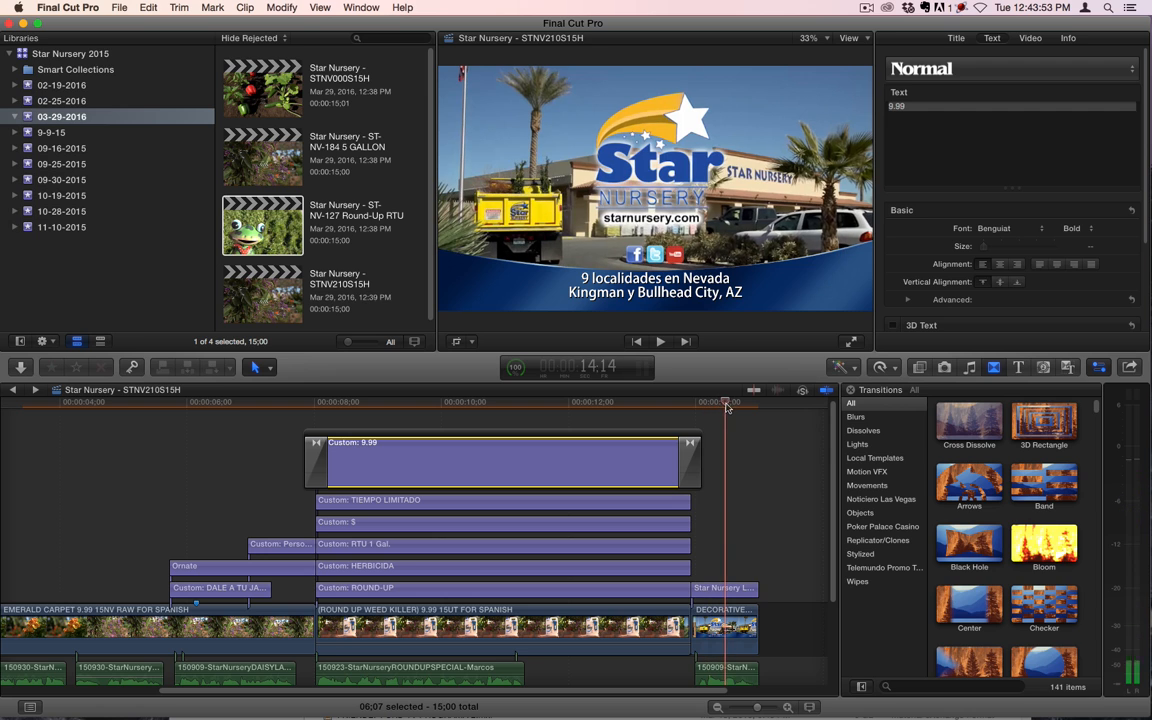
pyautogui.click(729, 586)
pyautogui.click(612, 271)
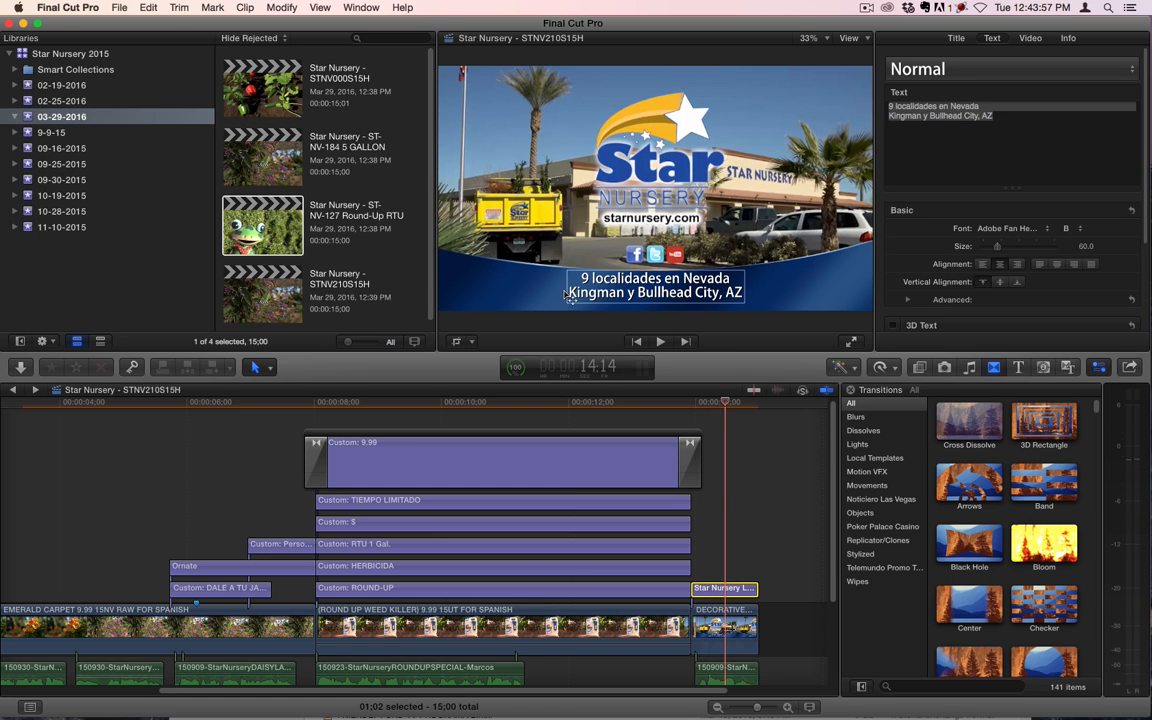
pyautogui.moveTo(719, 408); pyautogui.dragTo(712, 409)
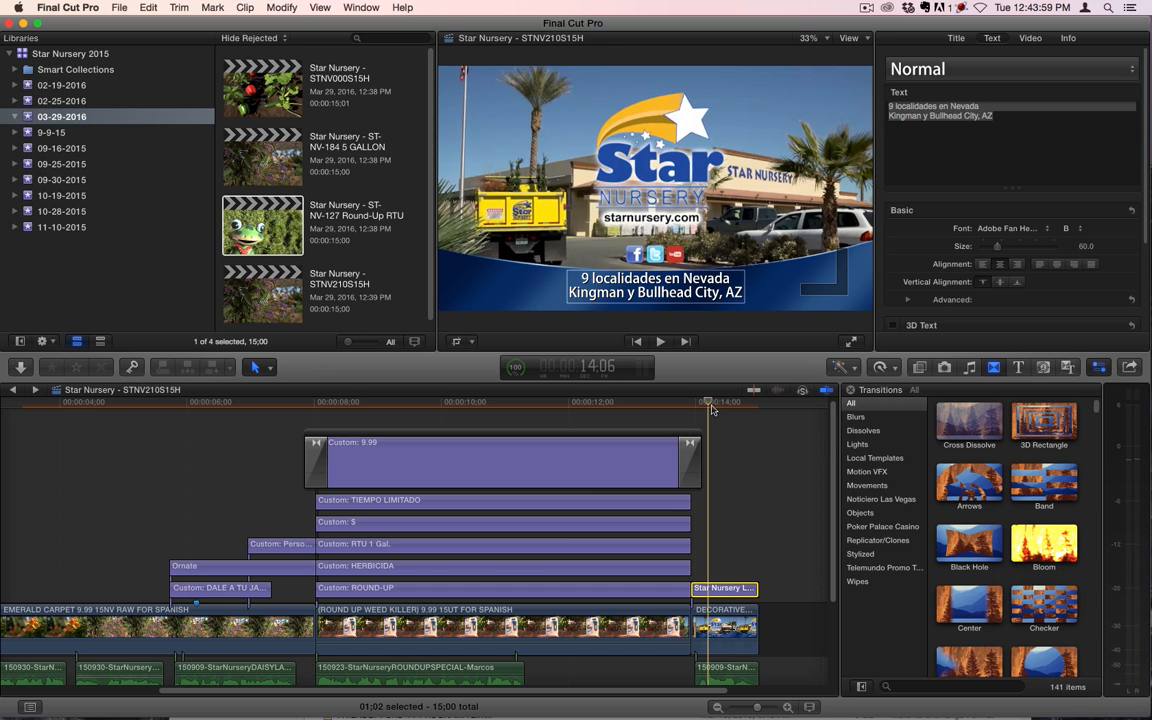
pyautogui.press('v')
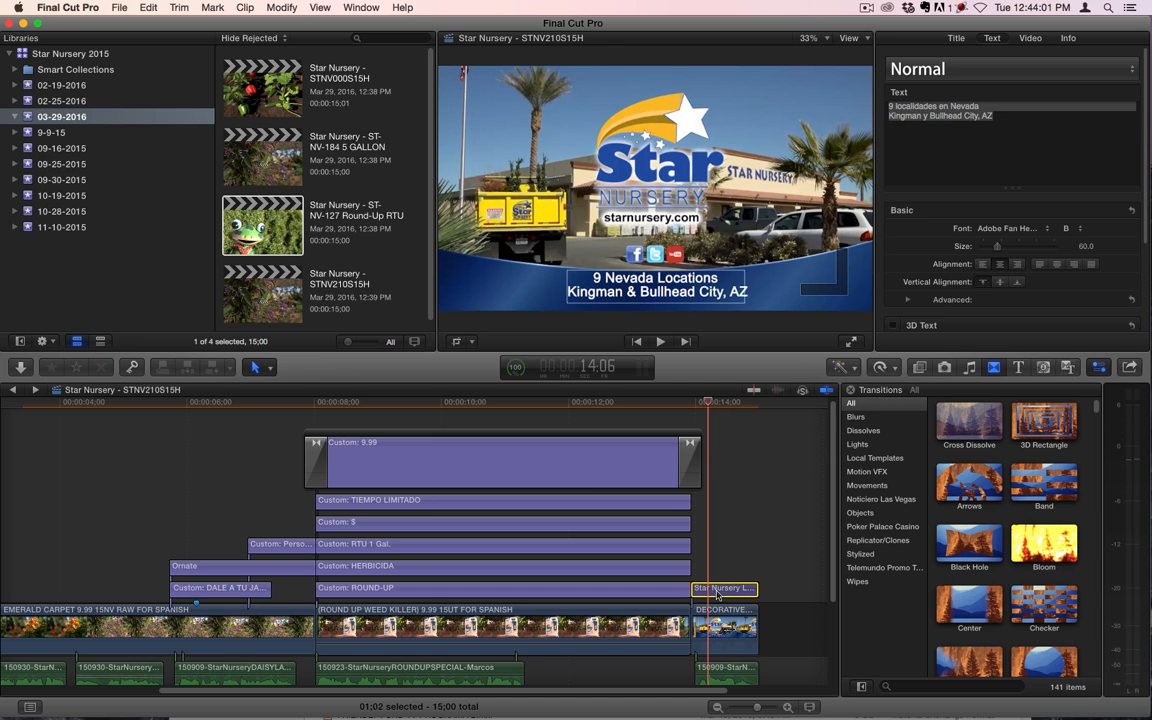
pyautogui.press('v')
pyautogui.press('v')
pyautogui.press('v')
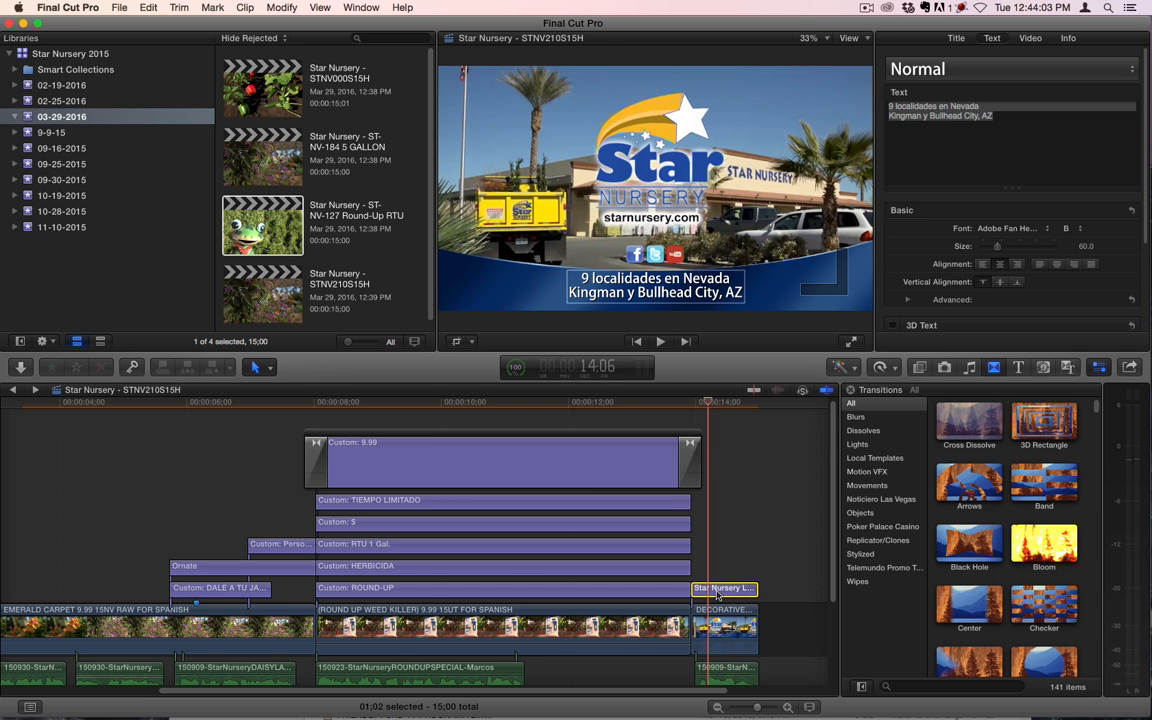
# Return to 10:22 in the Round-Up section and examine the voice-over and music clips beneath the video.
pyautogui.click(736, 499)
pyautogui.moveTo(702, 400); pyautogui.dragTo(488, 412)
pyautogui.click(587, 478)
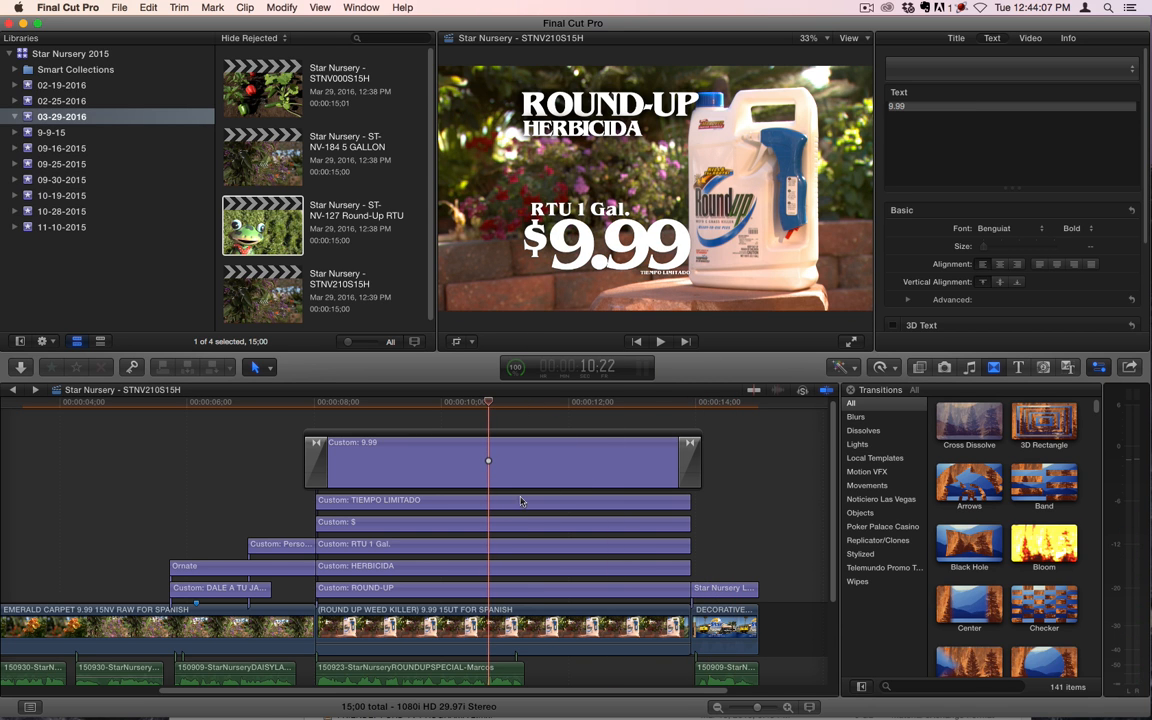
pyautogui.scroll(-3, 505, 502)
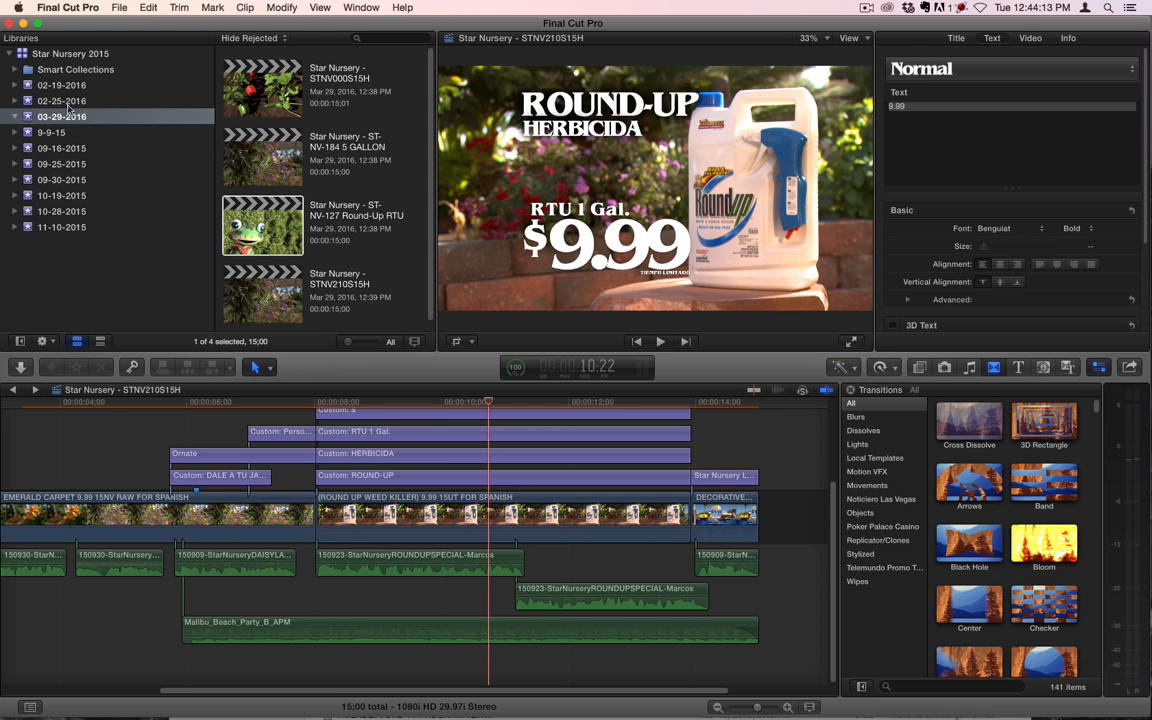
# Copy the Birds FX 02 audio from the STNV000S15H project in the 02-25-2016 event and paste it at the start of STNV210S15H.
pyautogui.click(70, 101)
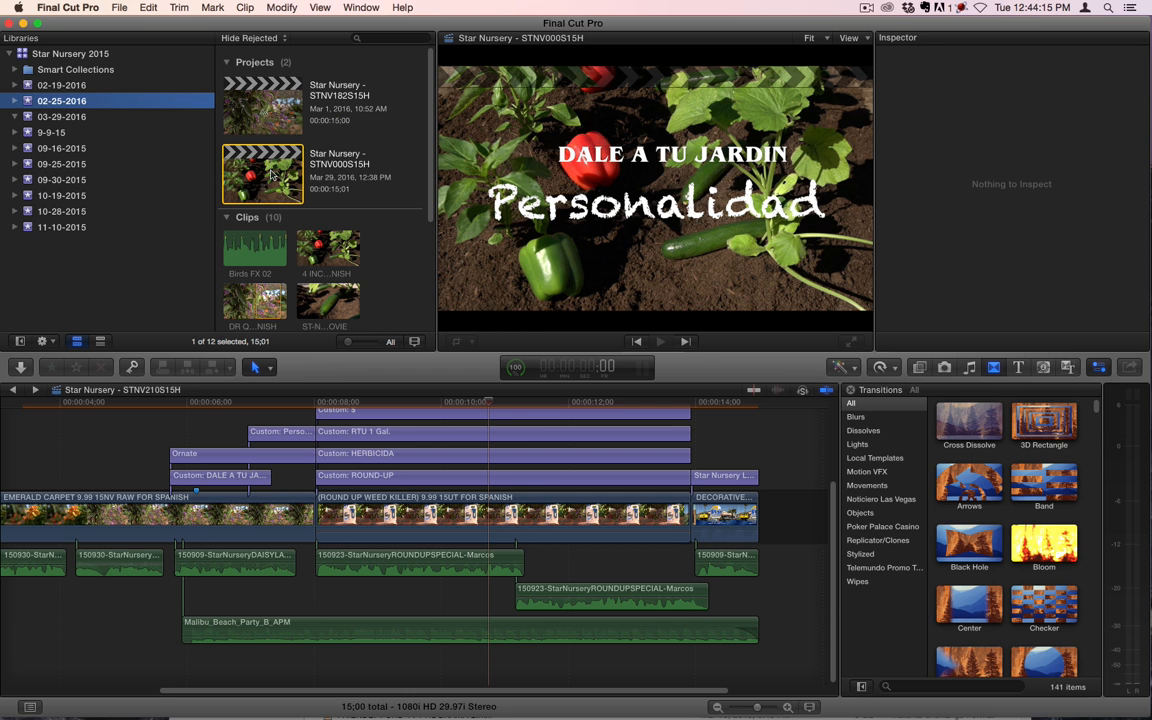
pyautogui.doubleClick(262, 175)
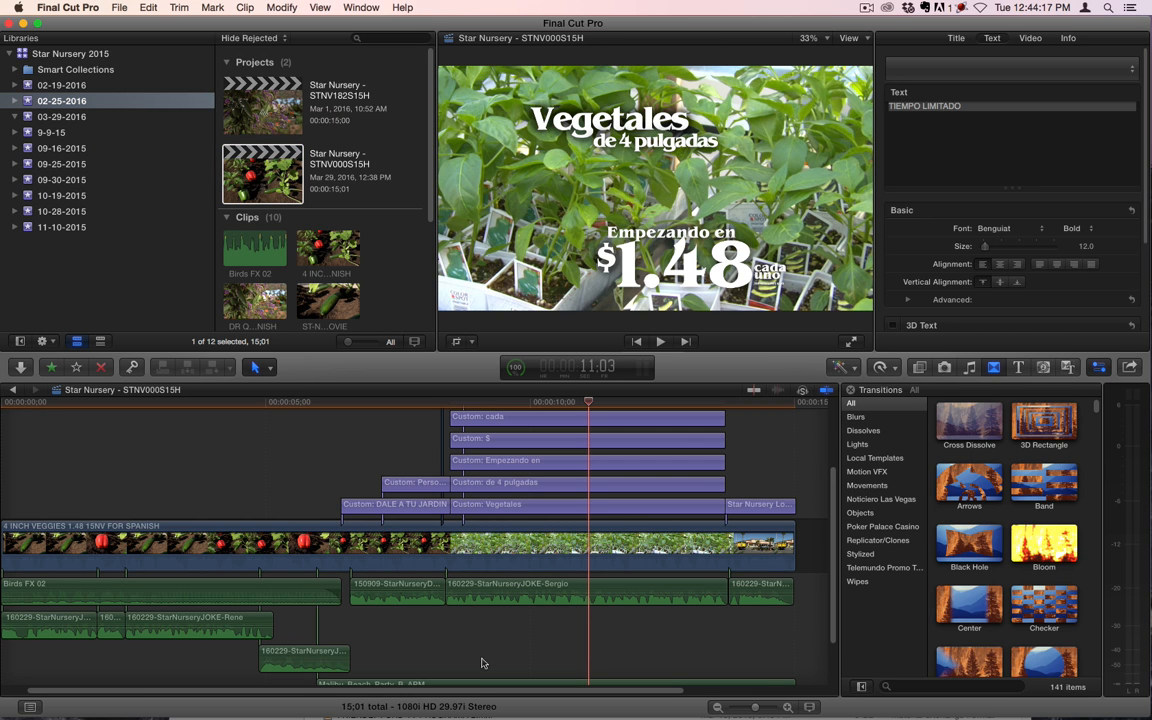
pyautogui.click(280, 600)
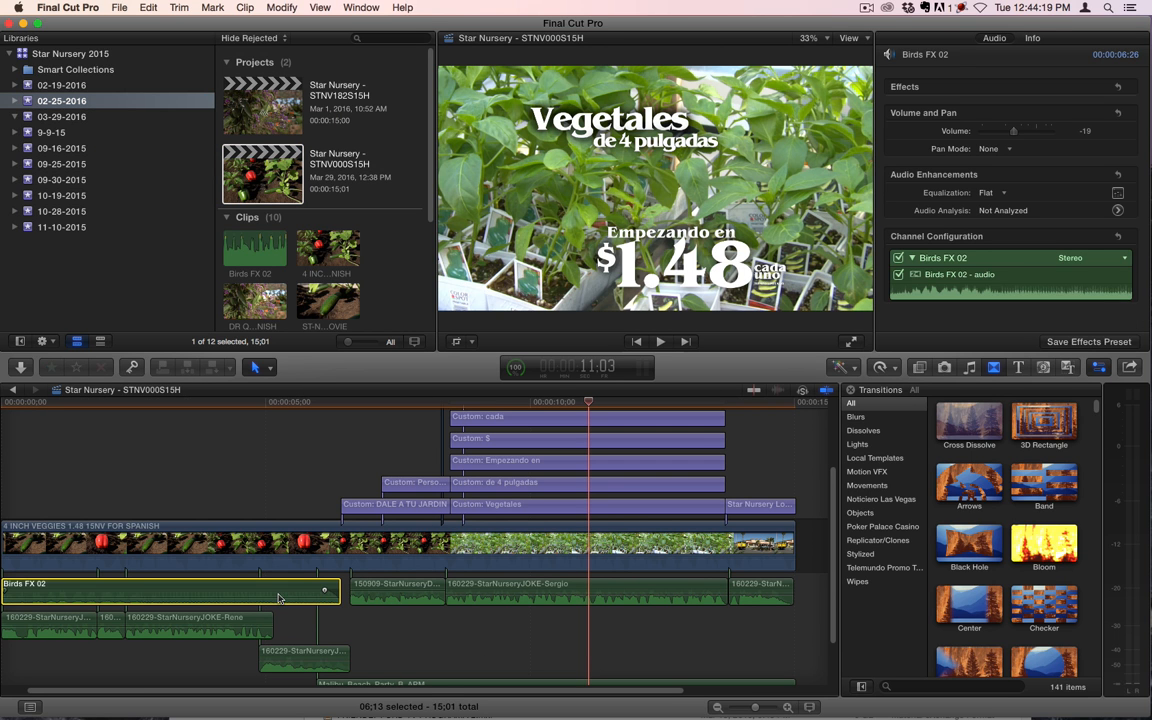
pyautogui.click(12, 389)
pyautogui.press('Home')
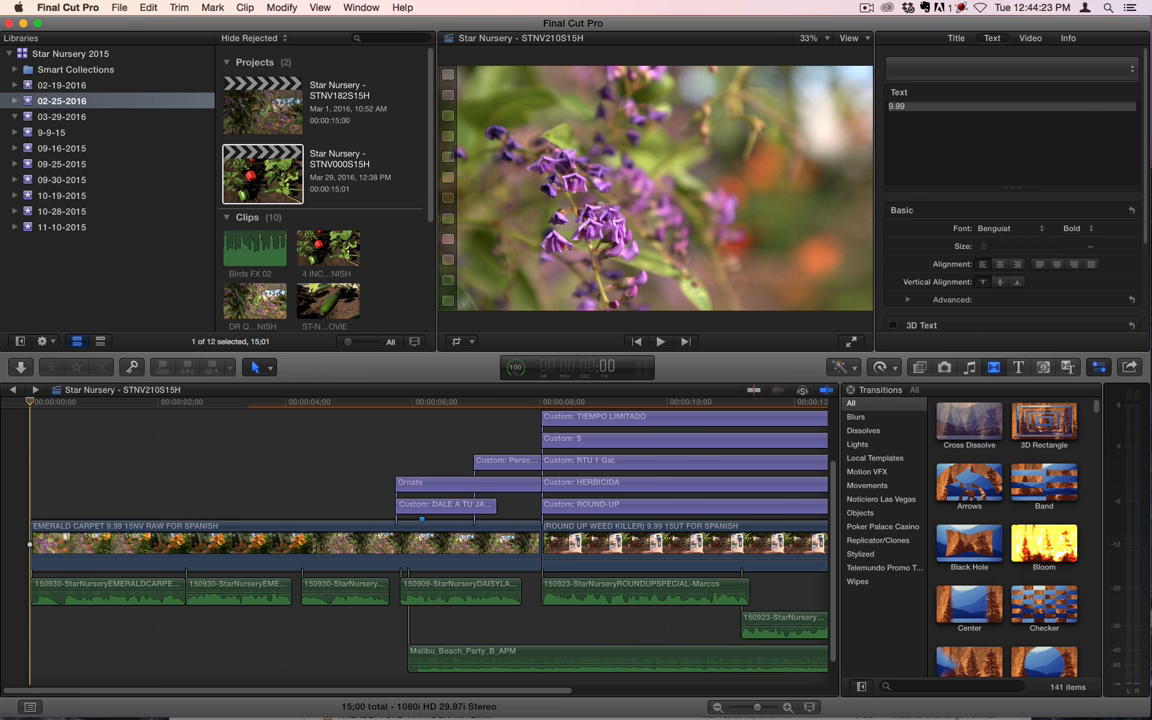
pyautogui.press('super+v')
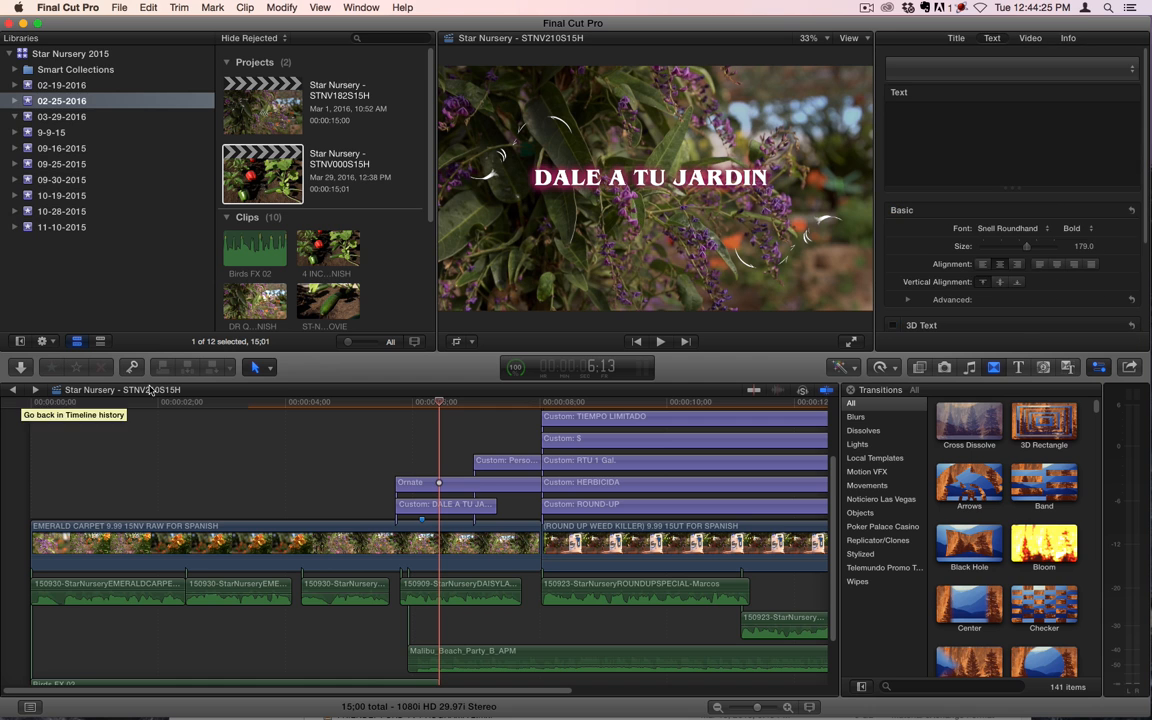
# Play STNV210S15H from the beginning into the Round-Up section to check the Birds FX 02 audio, ending at 9:24.
pyautogui.scroll(-3, 232, 553)
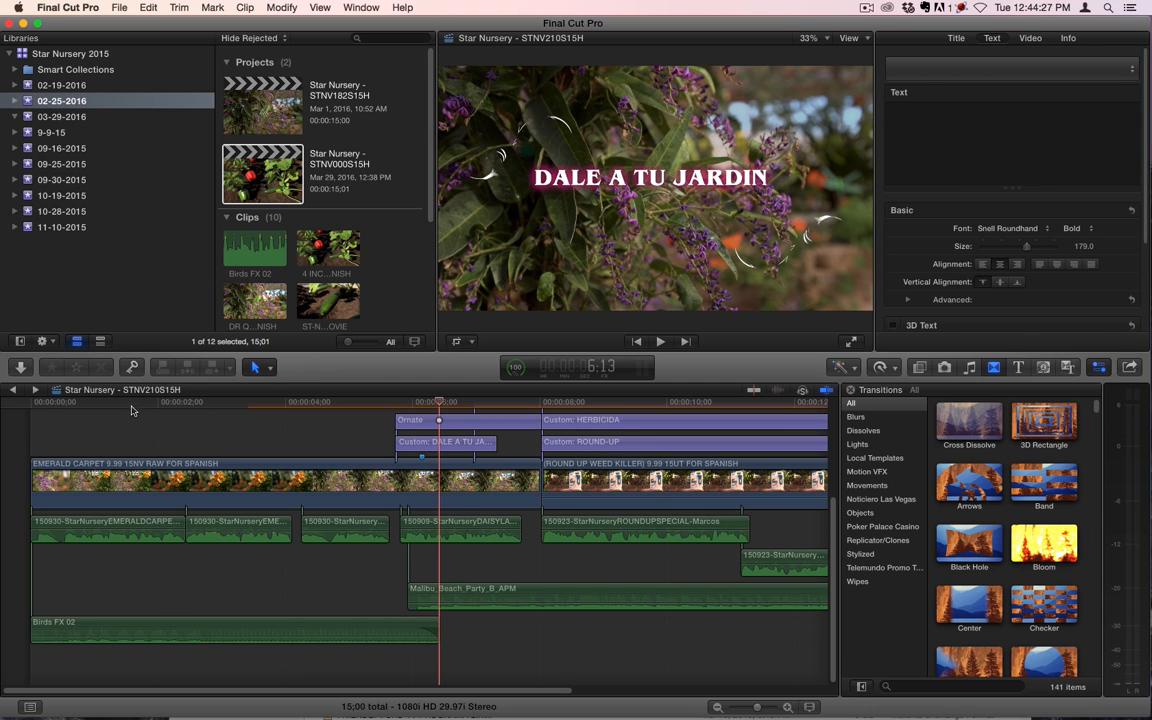
pyautogui.click(30, 482)
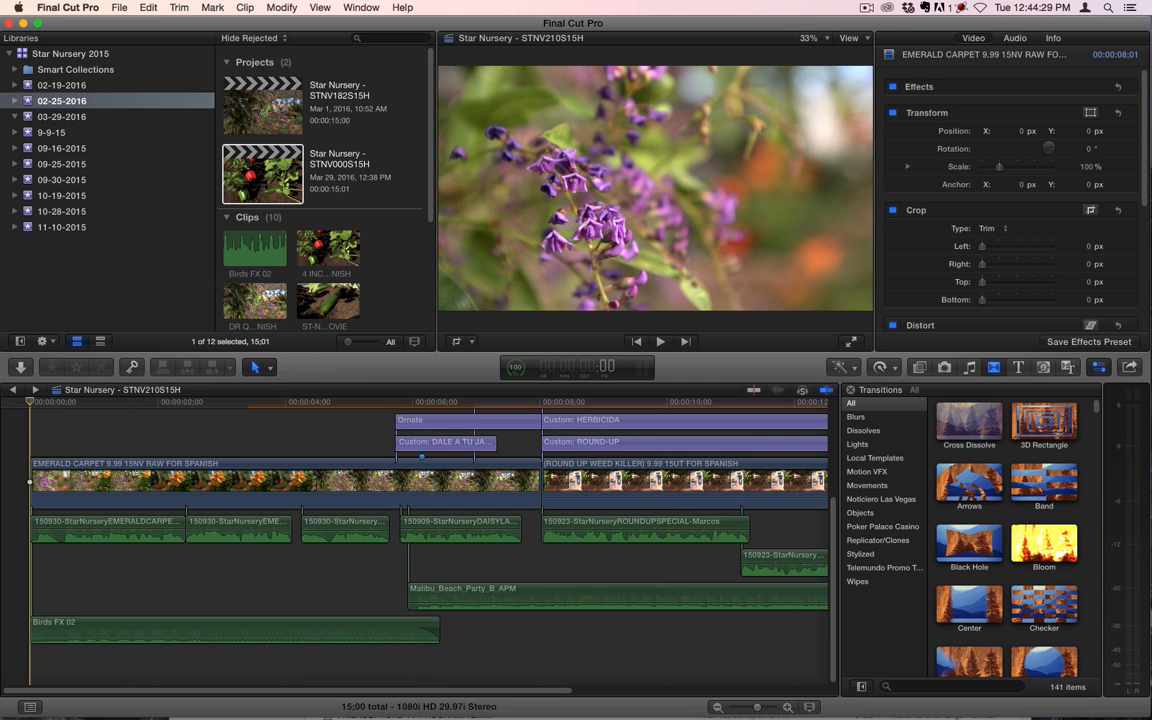
pyautogui.press('space')
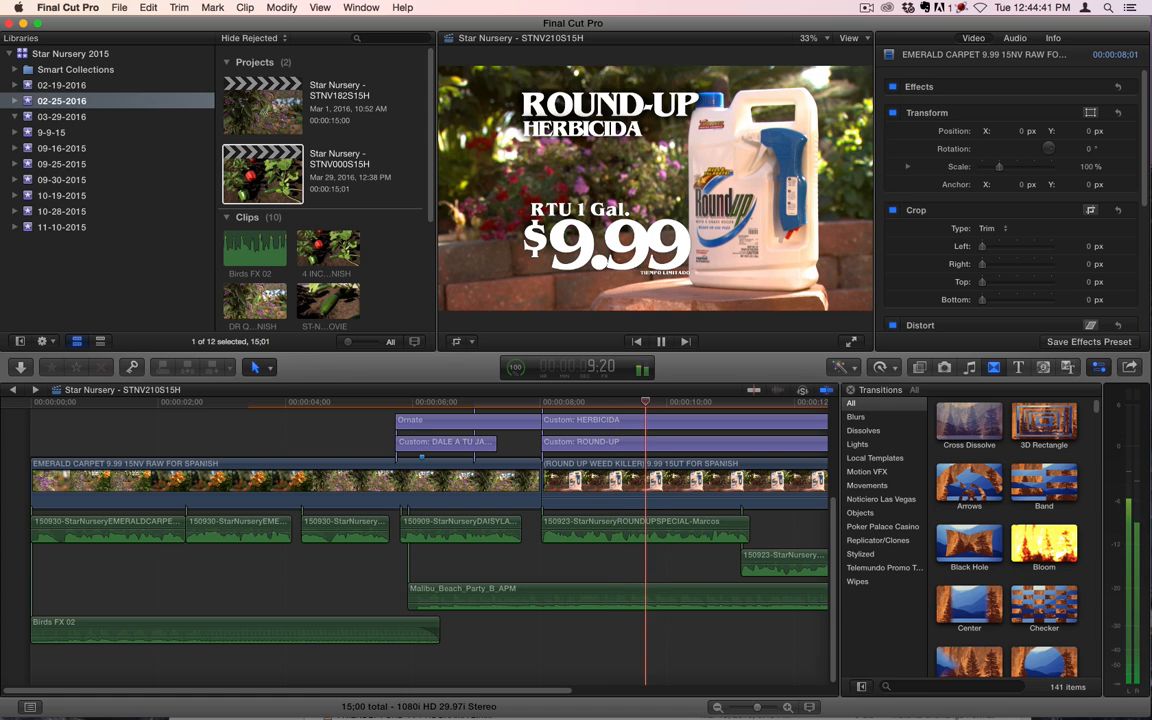
pyautogui.press('space')
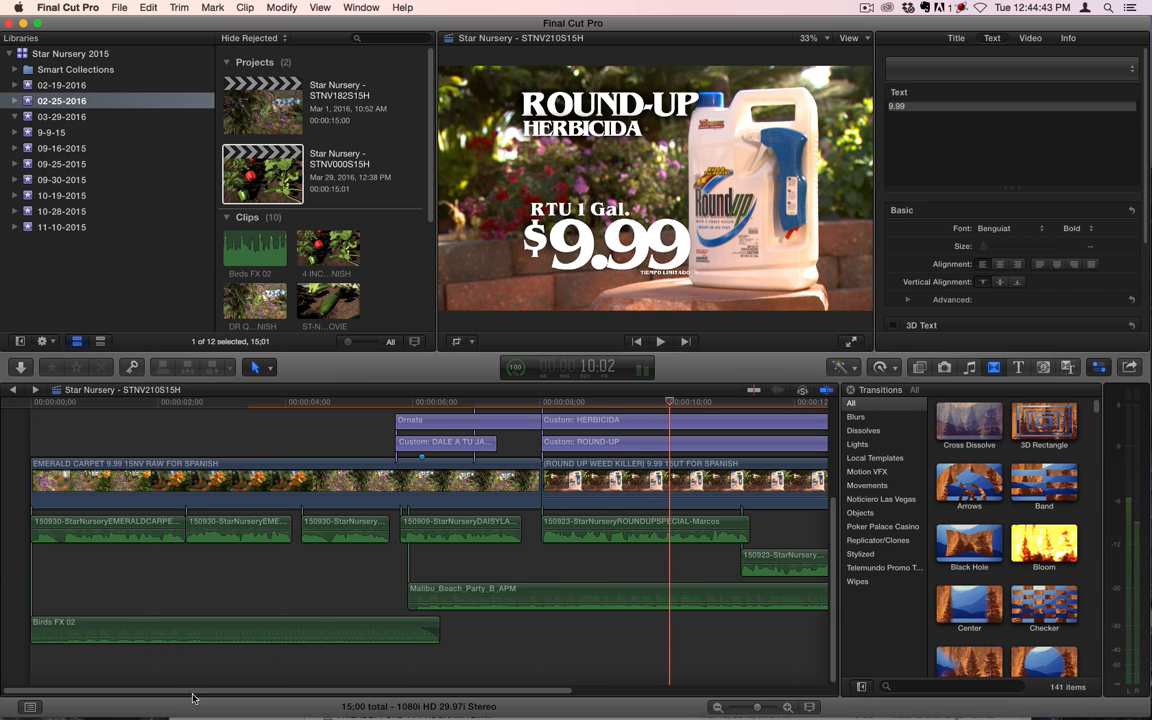
pyautogui.scroll(5, 310, 610)
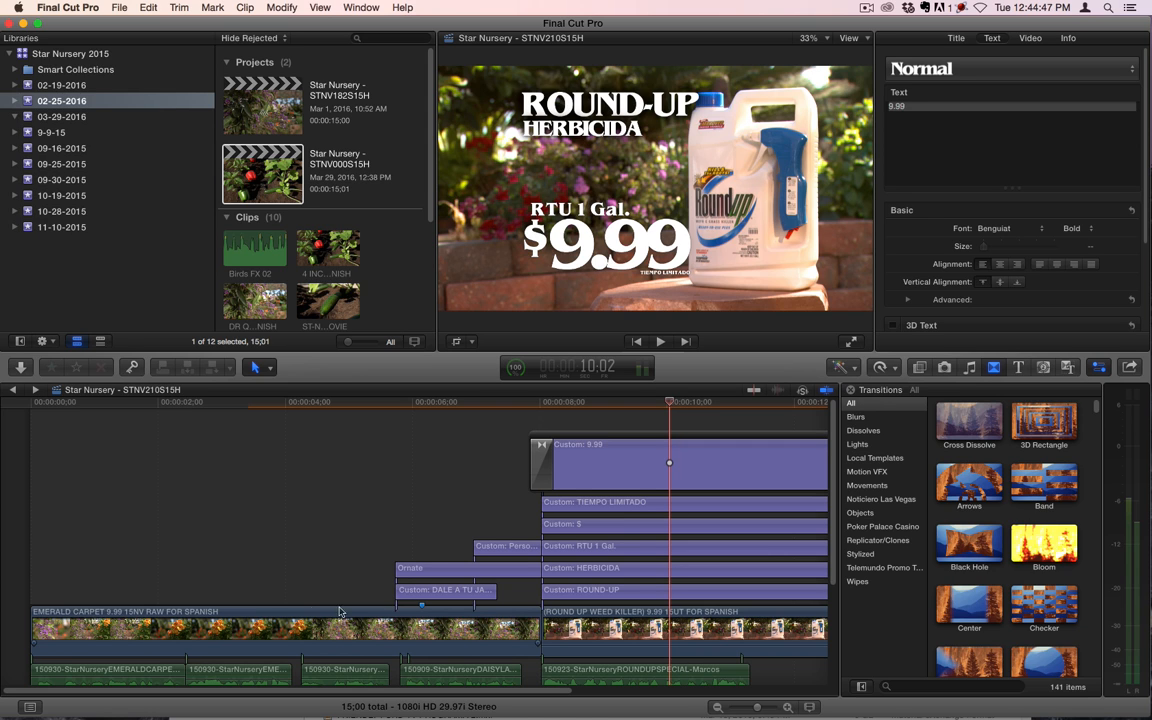
pyautogui.click(654, 405)
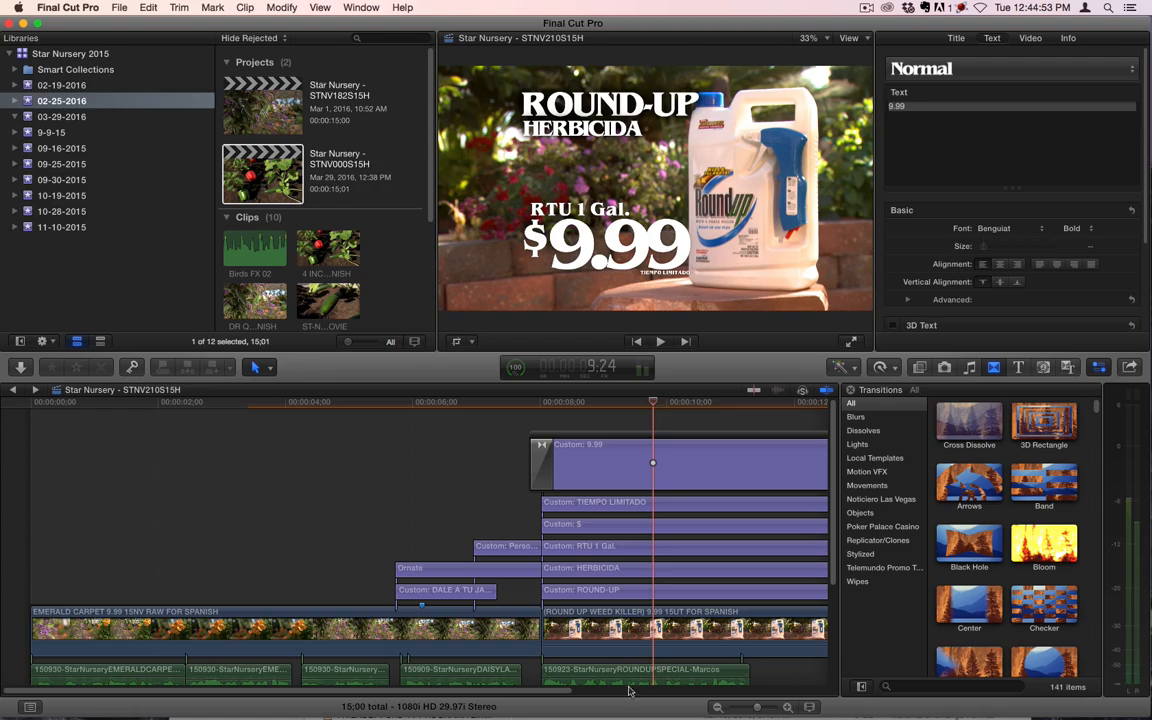
# Switch to the Transcriptions app and browse to the Downloads folder for a media file to load.
pyautogui.moveTo(630, 712)
pyautogui.click(168, 690)
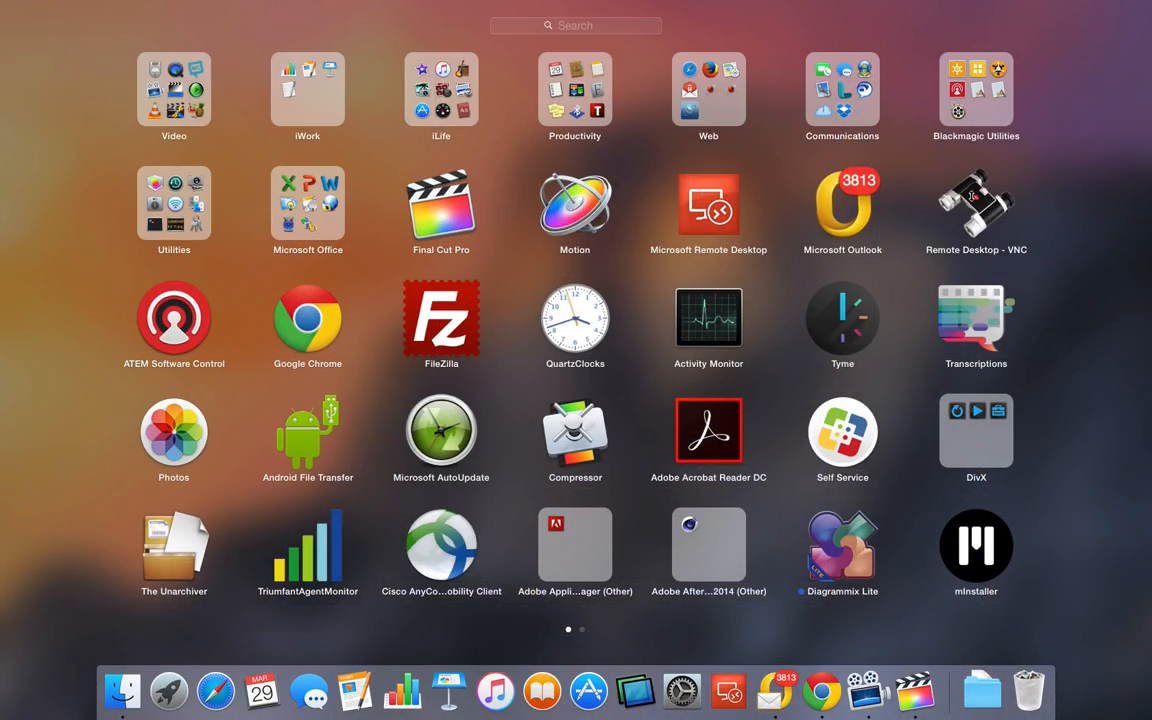
pyautogui.click(976, 320)
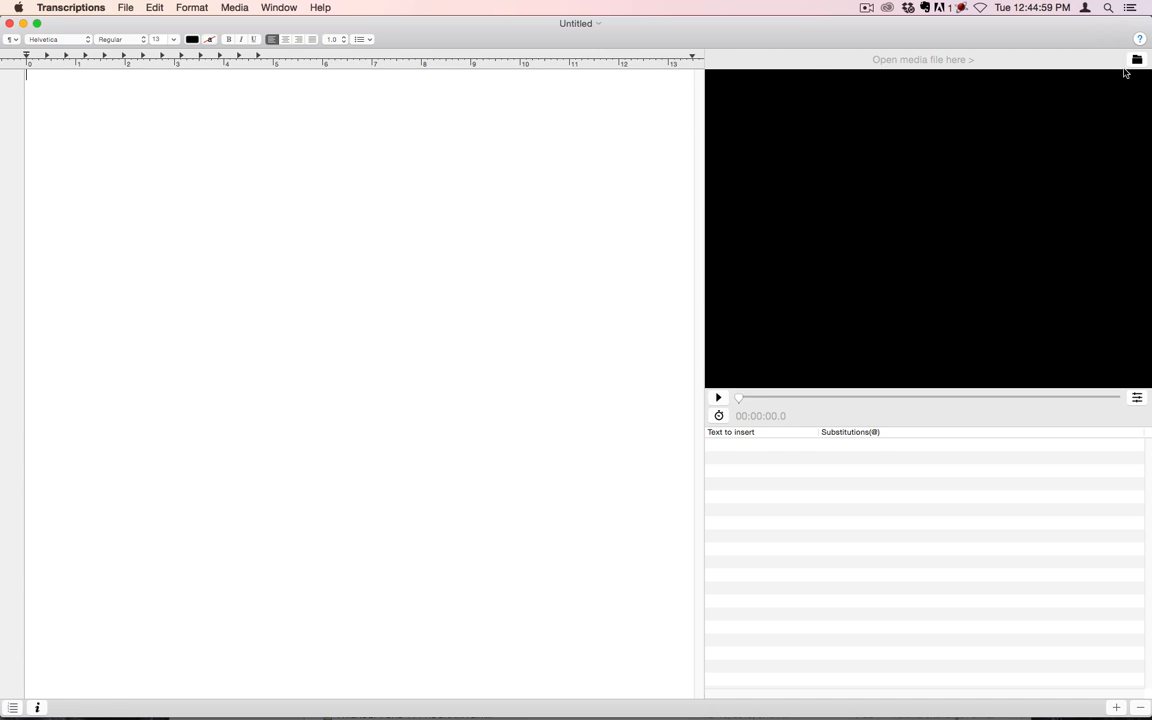
pyautogui.click(1136, 60)
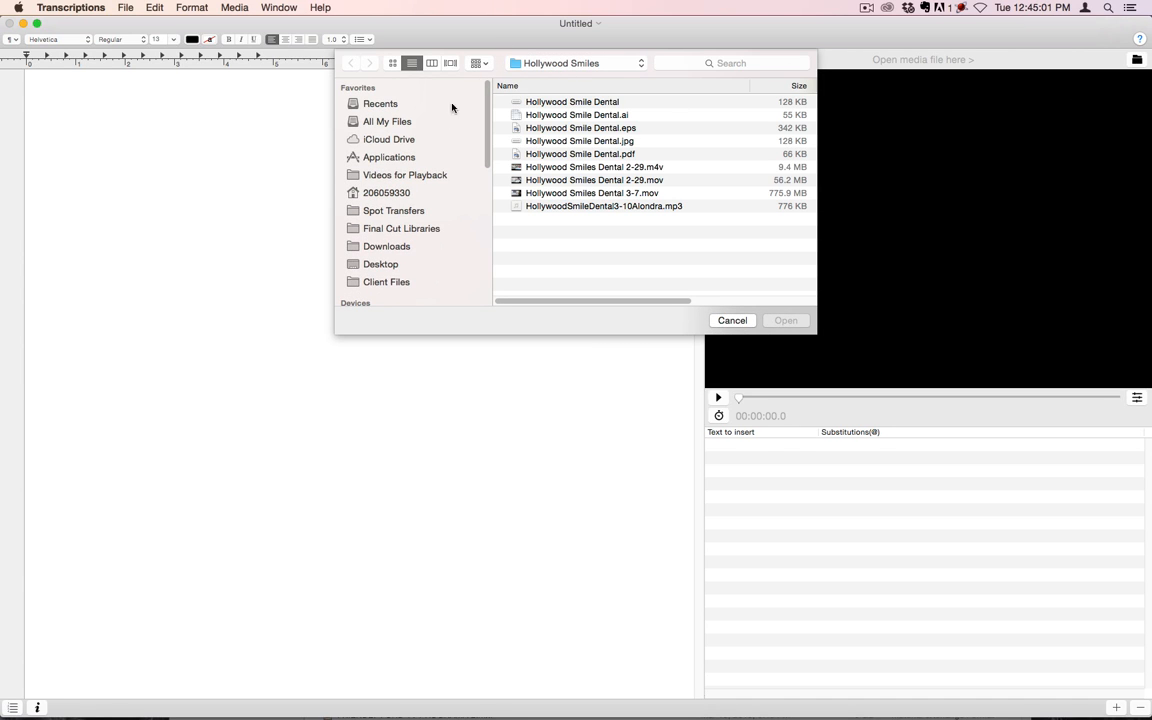
pyautogui.click(386, 247)
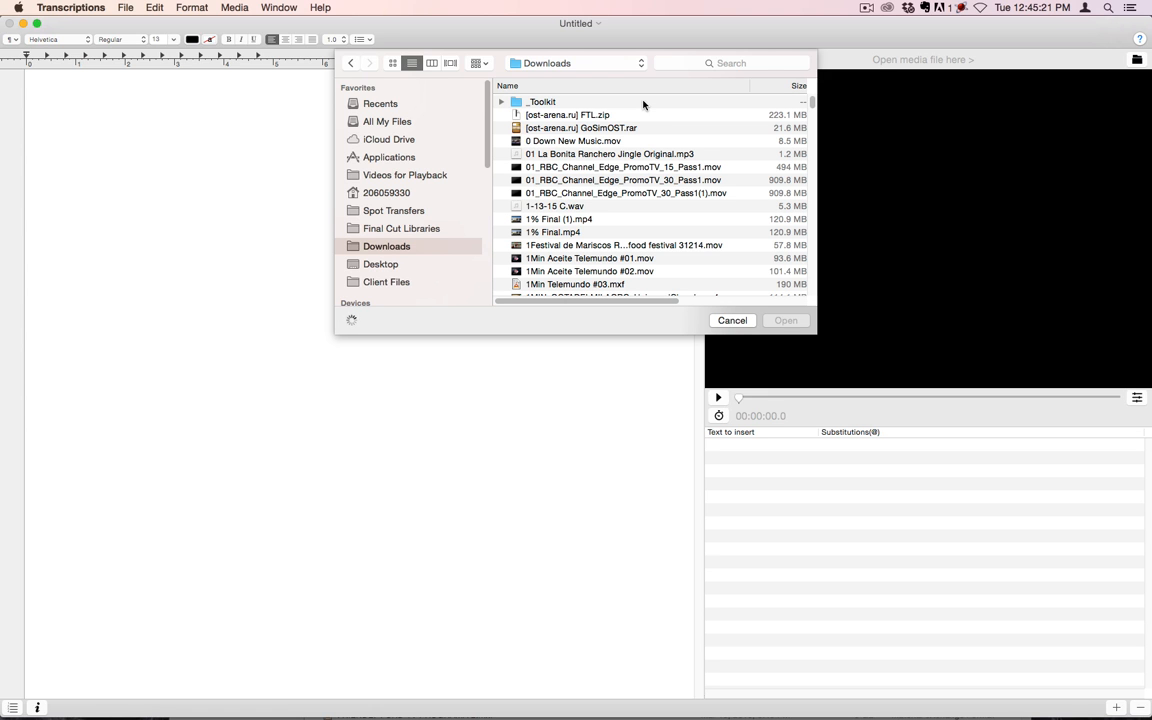
# Try sorting the Downloads files by size and by date added.
pyautogui.click(797, 88)
pyautogui.hscroll(5, 674, 280)
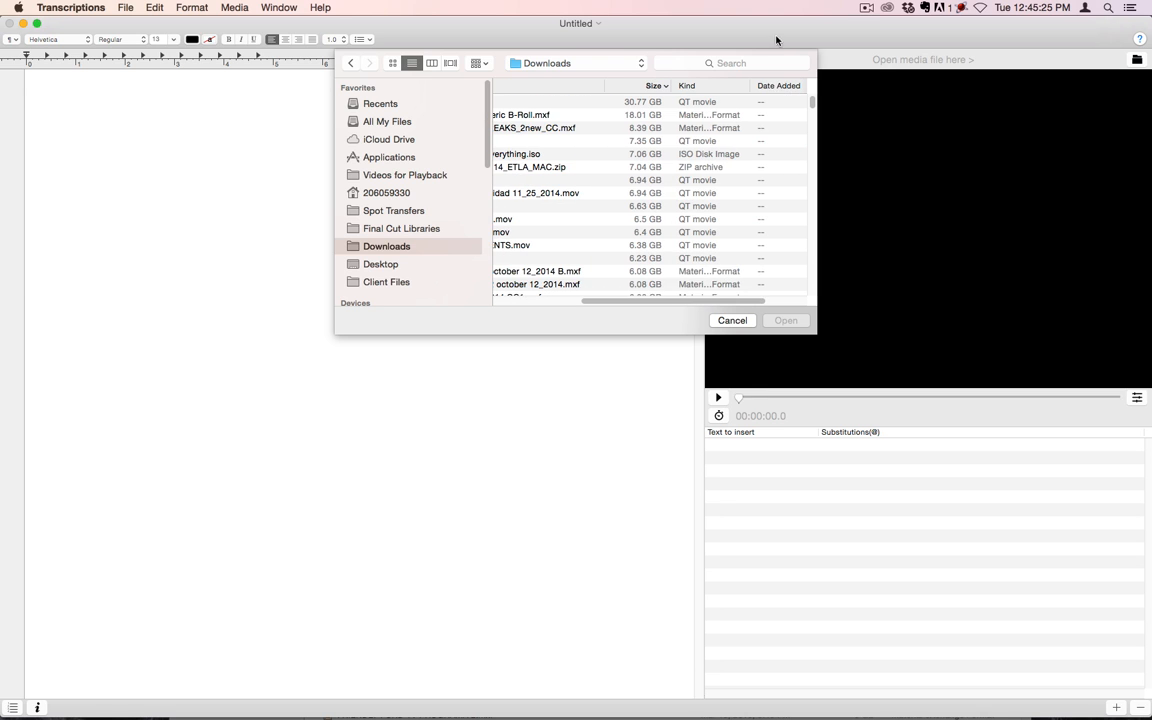
pyautogui.click(776, 90)
pyautogui.hscroll(-5, 728, 278)
pyautogui.hscroll(5, 710, 298)
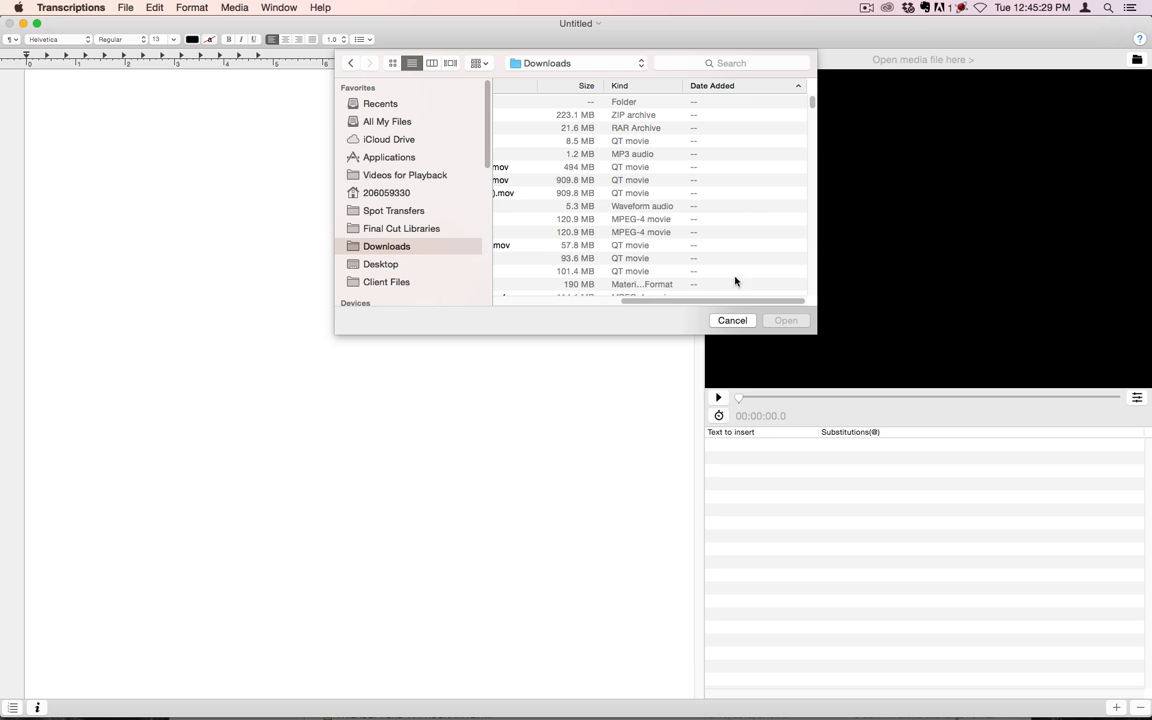
# Enlarge the file dialog, add the Date Modified column and sort the Downloads files by it, newest first.
pyautogui.moveTo(722, 301); pyautogui.dragTo(991, 523)
pyautogui.rightClick(678, 86)
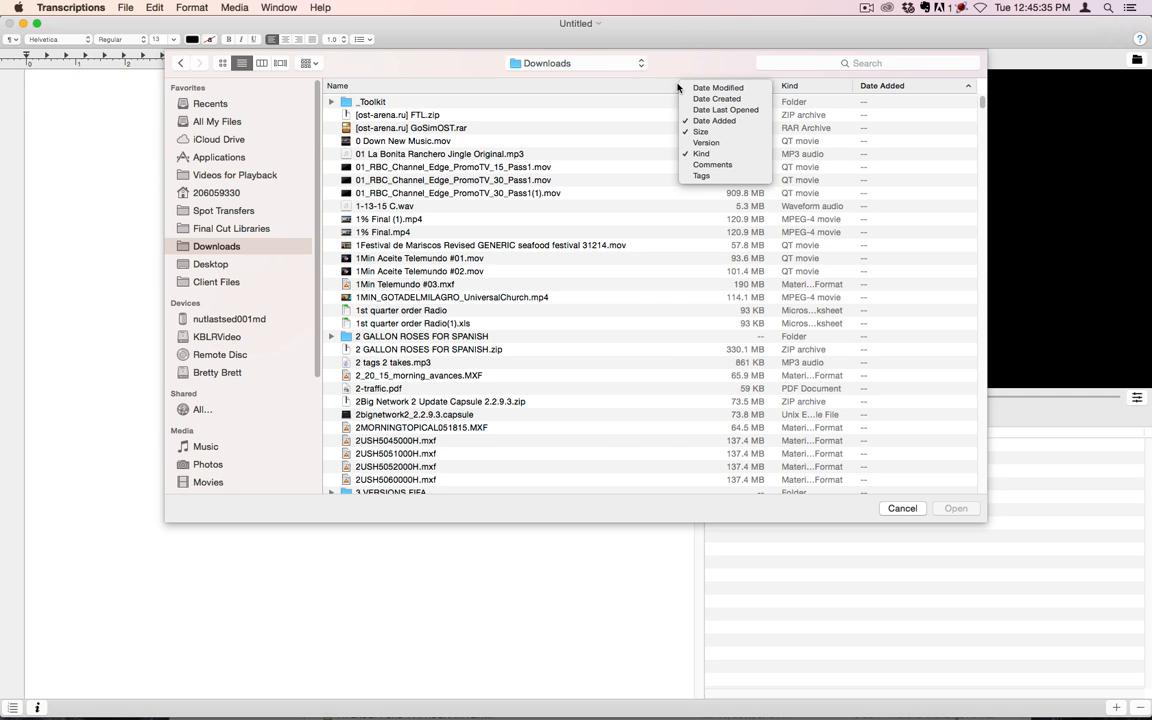
pyautogui.click(718, 88)
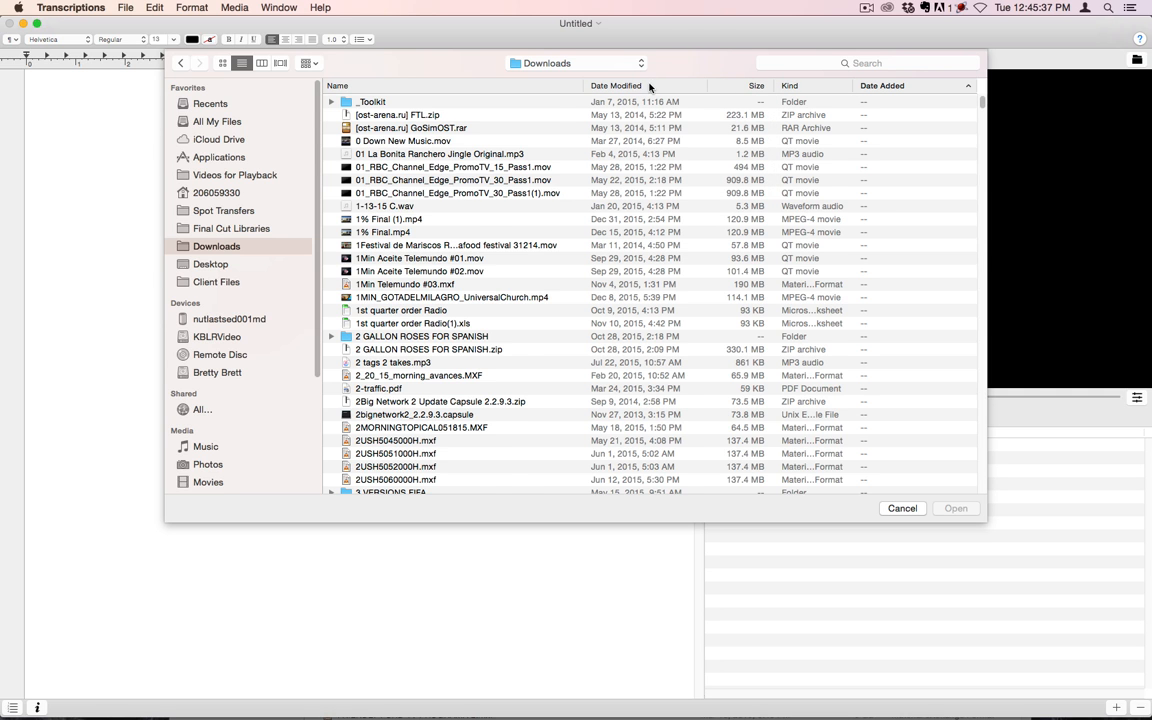
pyautogui.click(649, 87)
# Load ST-NV-210 ROUND UP 9.99 15NVAZ.mp4 from the STAR VEGGIES AND ROUND UP FOR EDDIE folder.
pyautogui.click(413, 101)
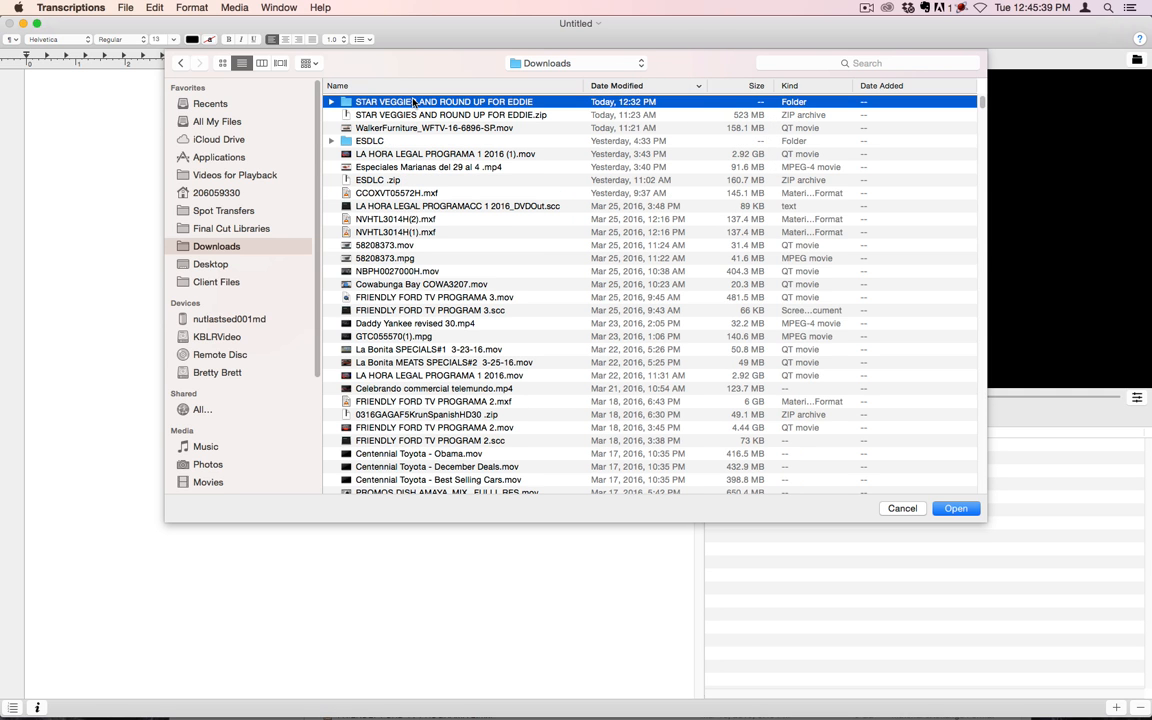
pyautogui.doubleClick(444, 101)
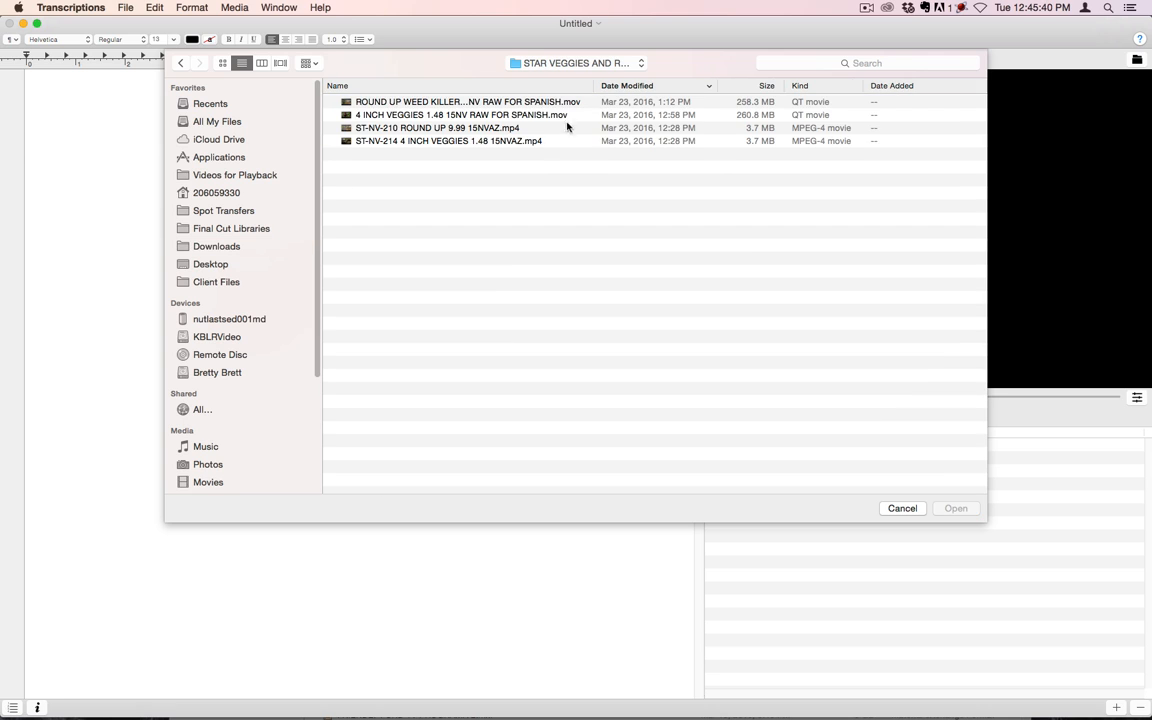
pyautogui.click(431, 129)
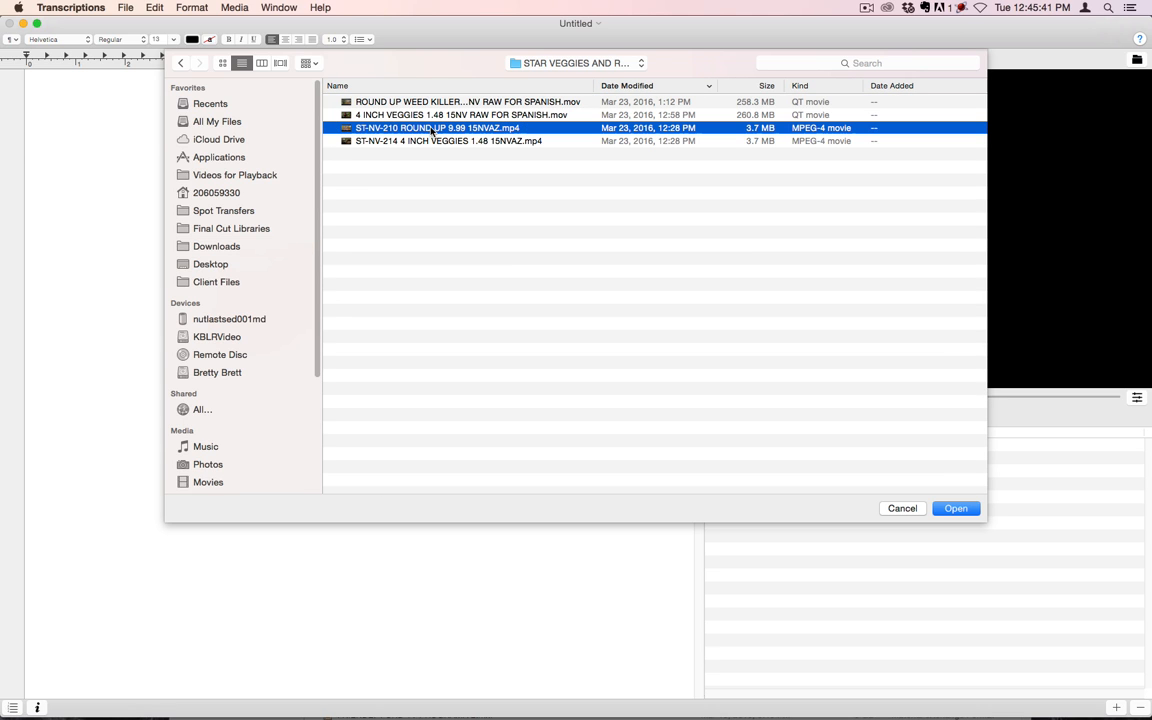
pyautogui.click(955, 508)
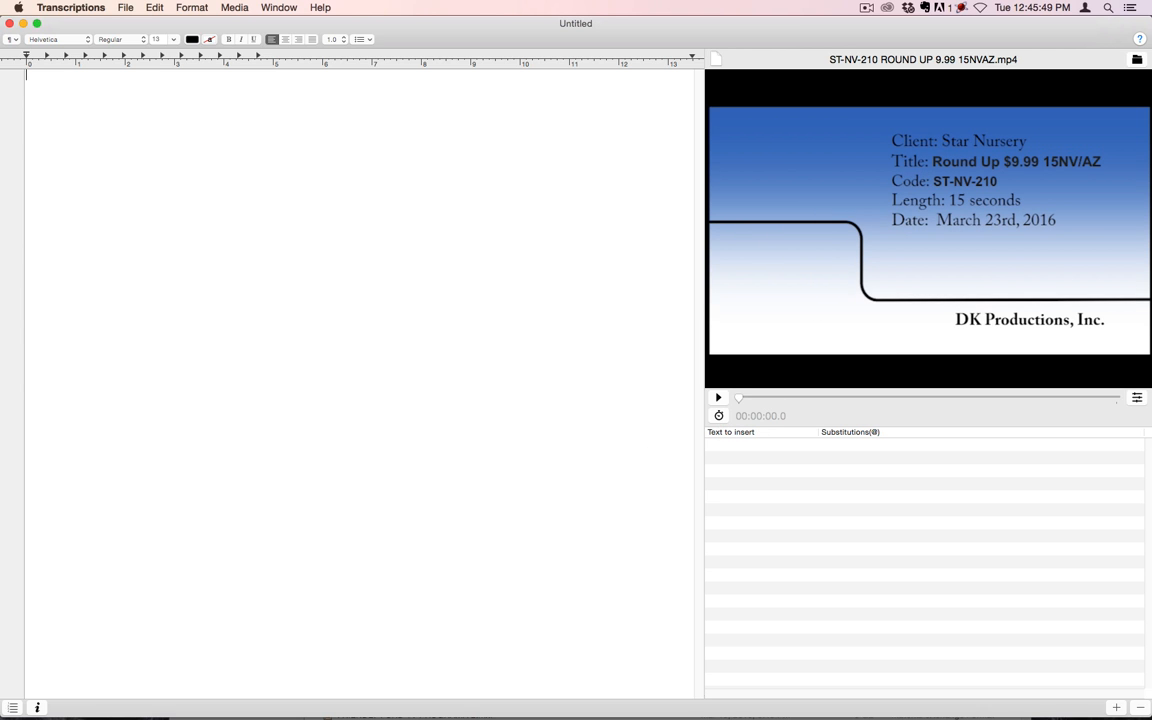
# Raise the media RePlay time to about two thirds of its 10-second range and play the first seconds of the video.
pyautogui.click(1136, 397)
pyautogui.moveTo(845, 324); pyautogui.dragTo(437, 162)
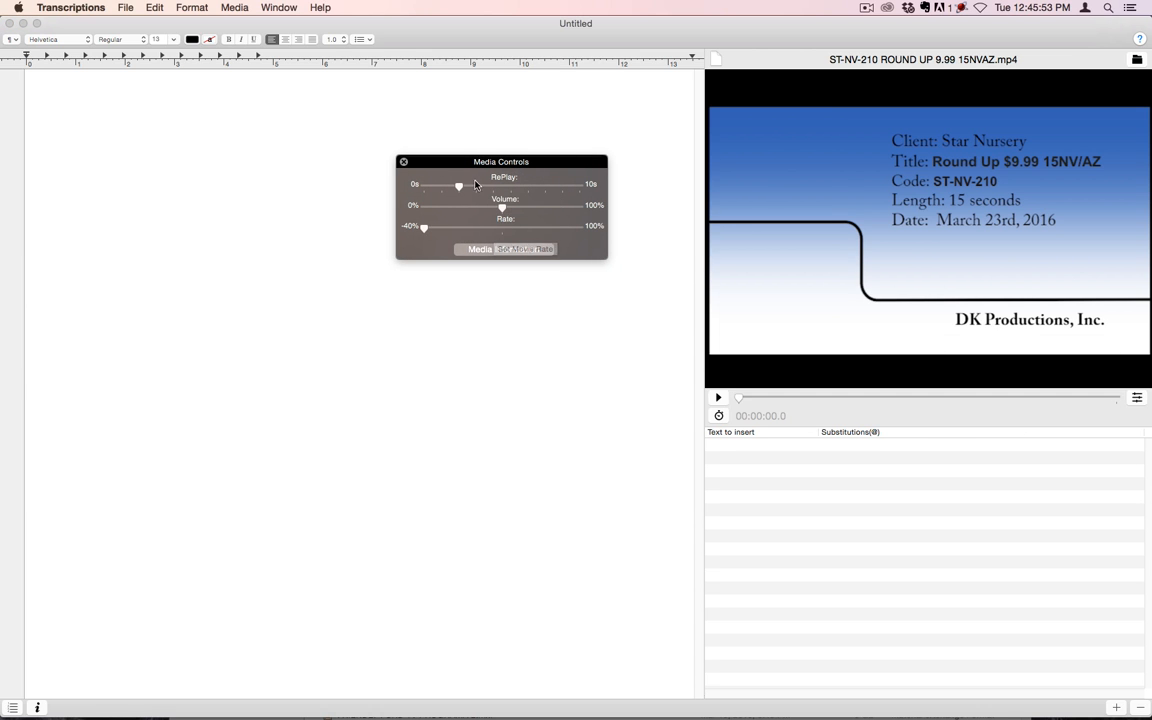
pyautogui.moveTo(460, 186); pyautogui.dragTo(536, 189)
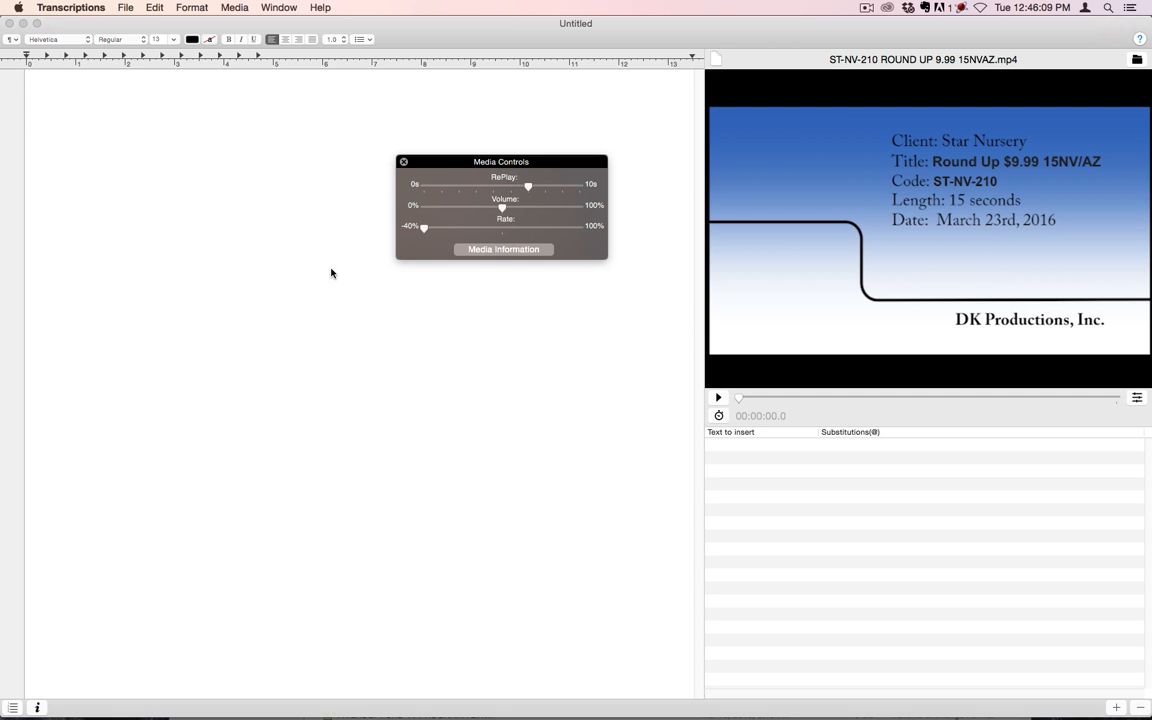
pyautogui.click(403, 161)
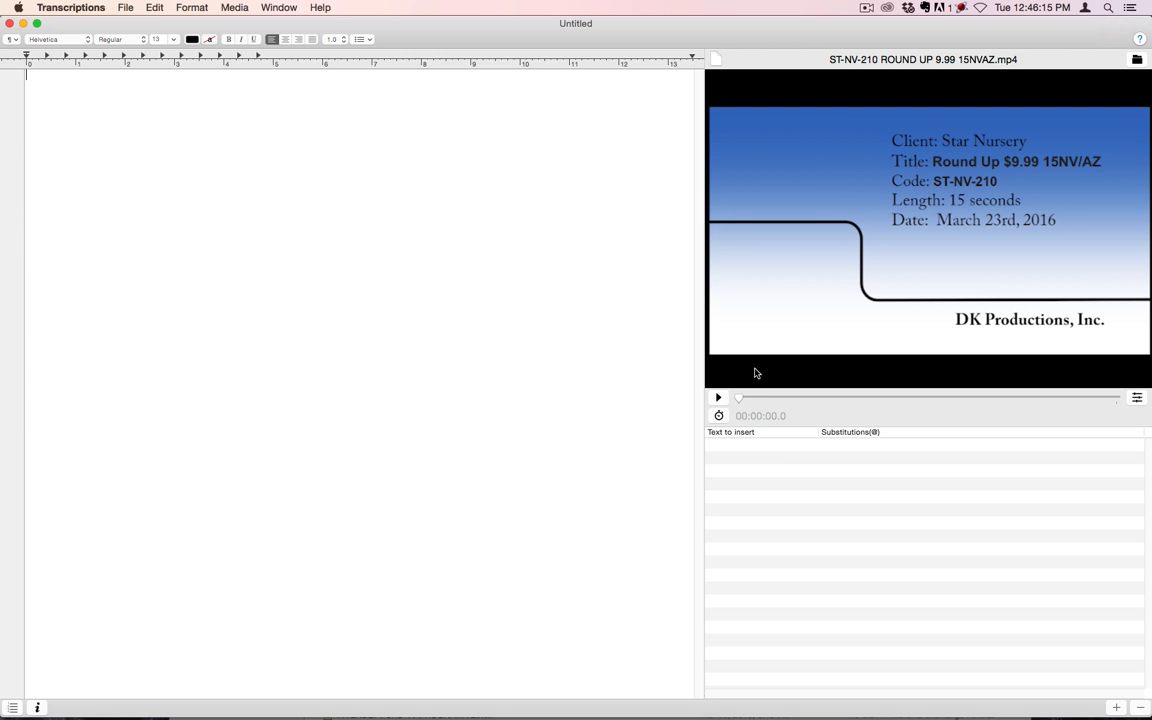
pyautogui.press('super+p')
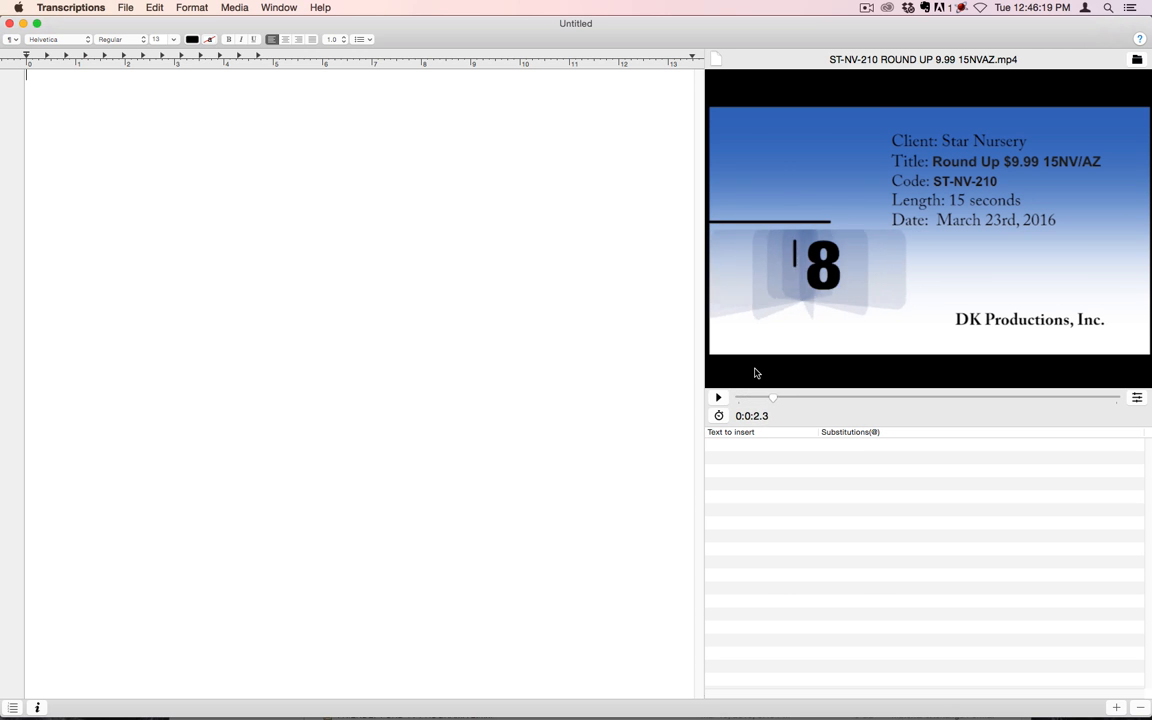
# Close the floating media controls, replay the video and transcribe its first line: "Humph, the neighbors sure are a showy bunch.".
pyautogui.press('super+shift+m')
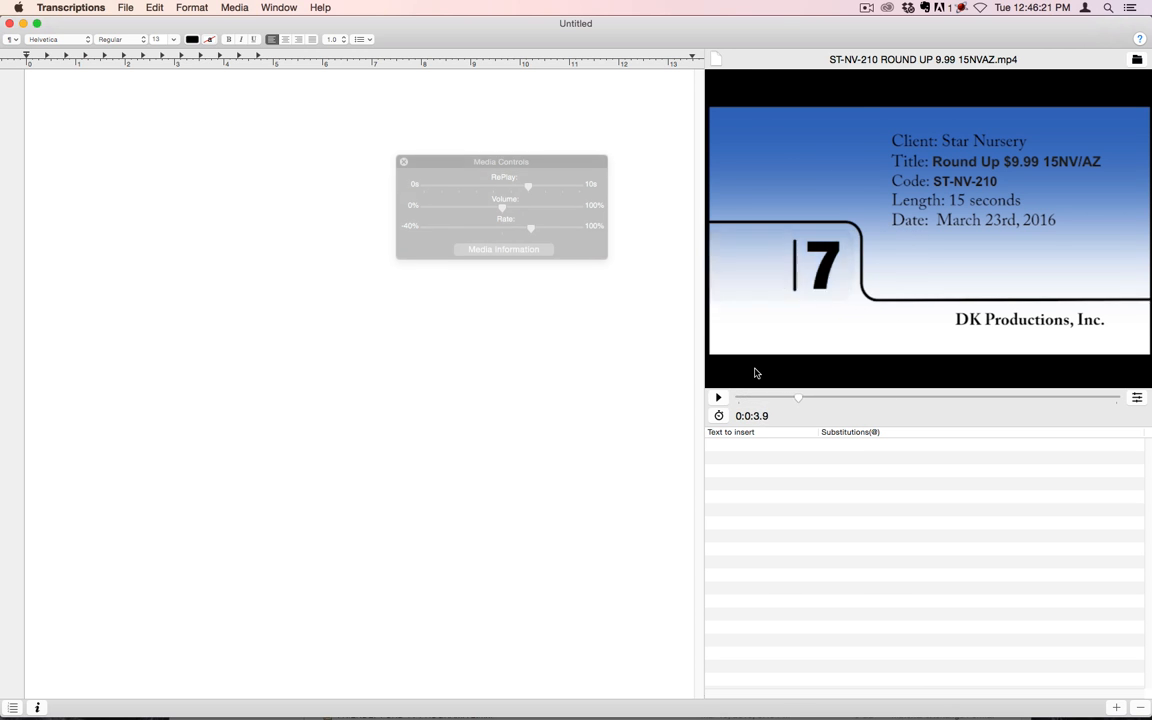
pyautogui.press('super+Left')
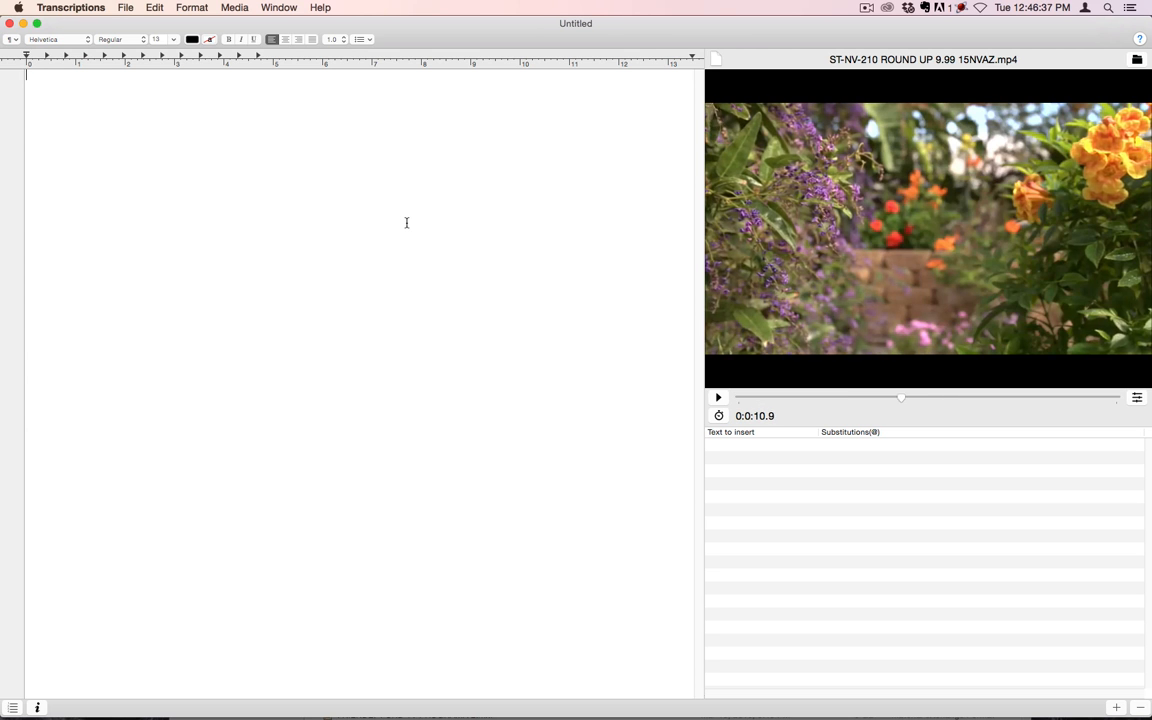
pyautogui.write('Hmmph, ')
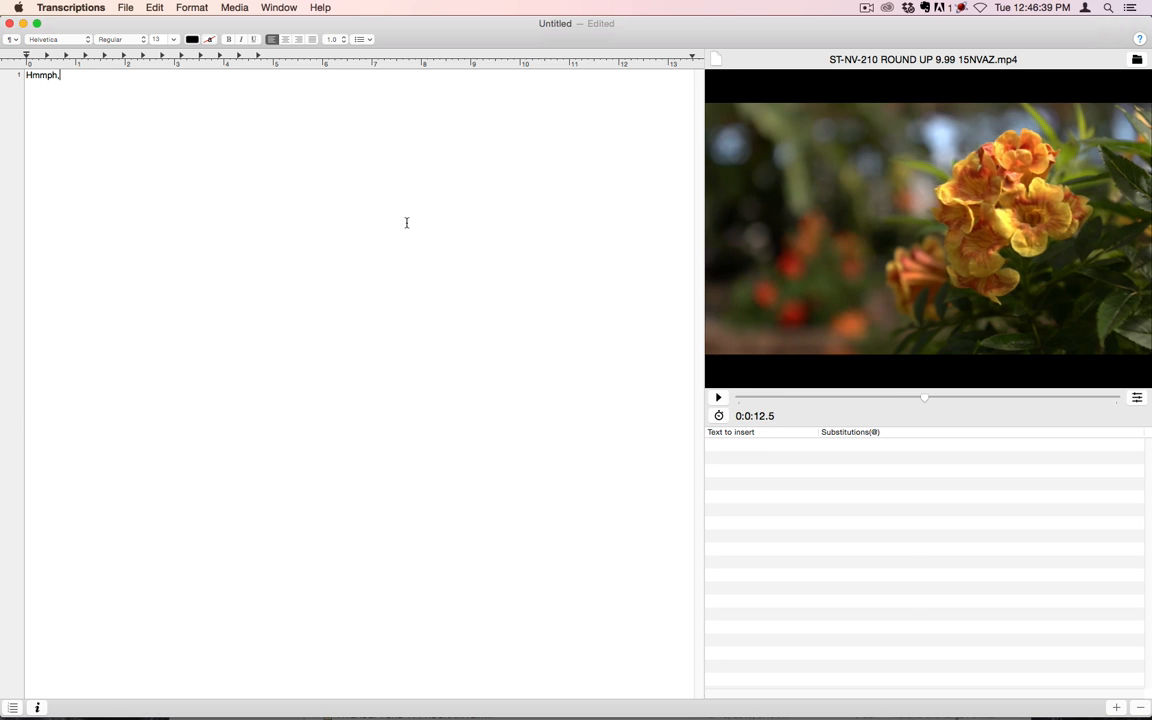
pyautogui.write('the ')
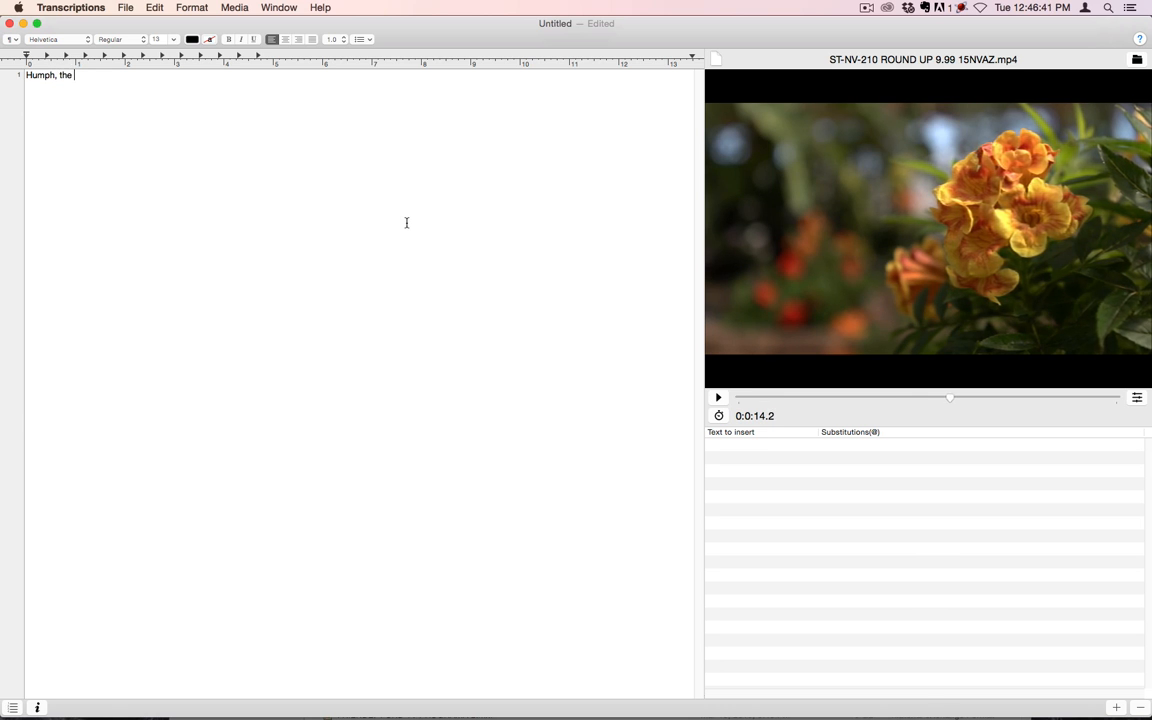
pyautogui.write('neighbors sure')
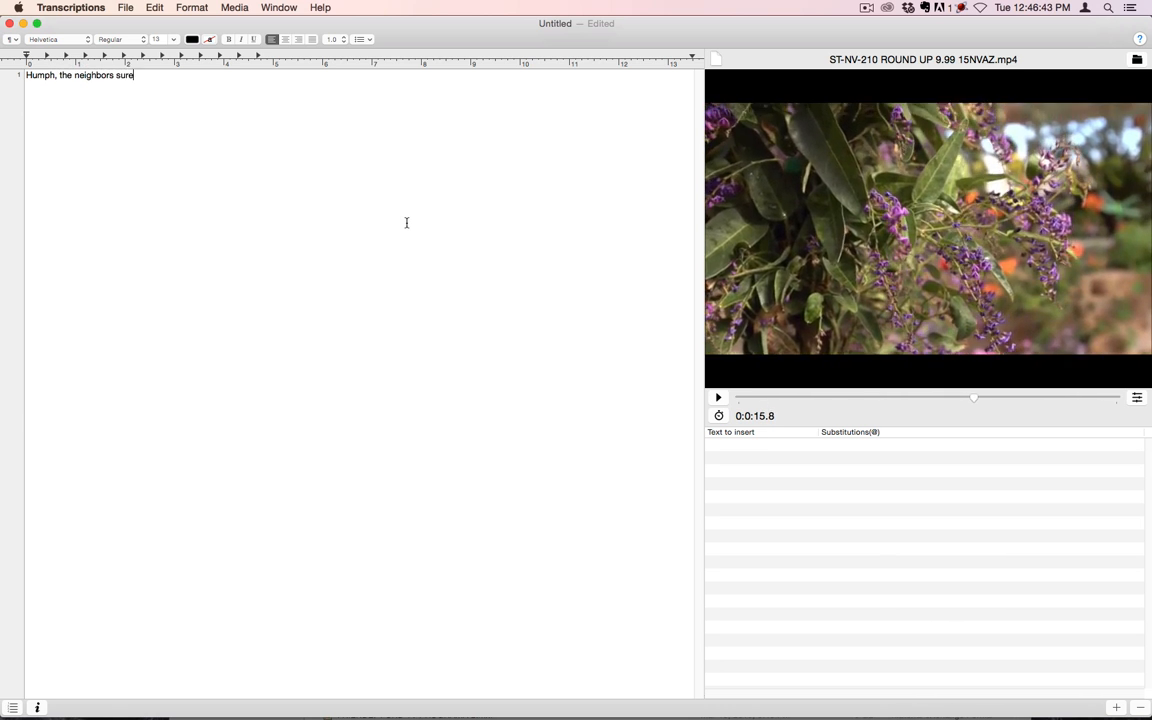
pyautogui.write(' are a showy ')
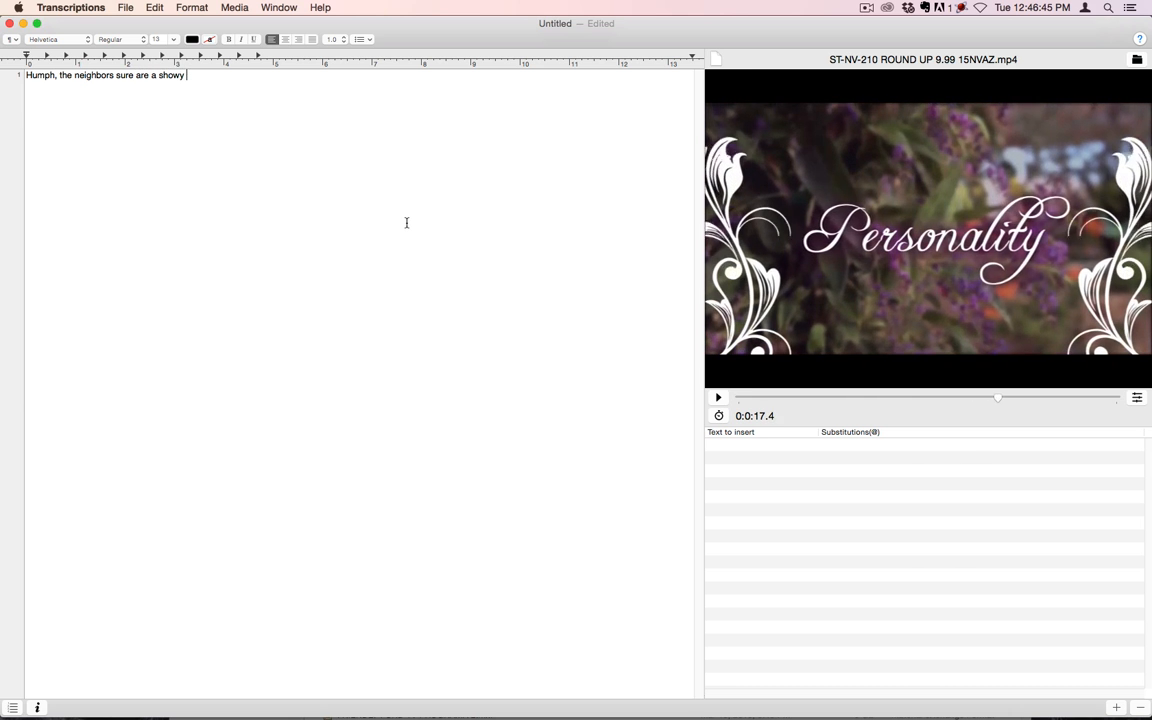
pyautogui.write('bunch.')
pyautogui.press('Return')
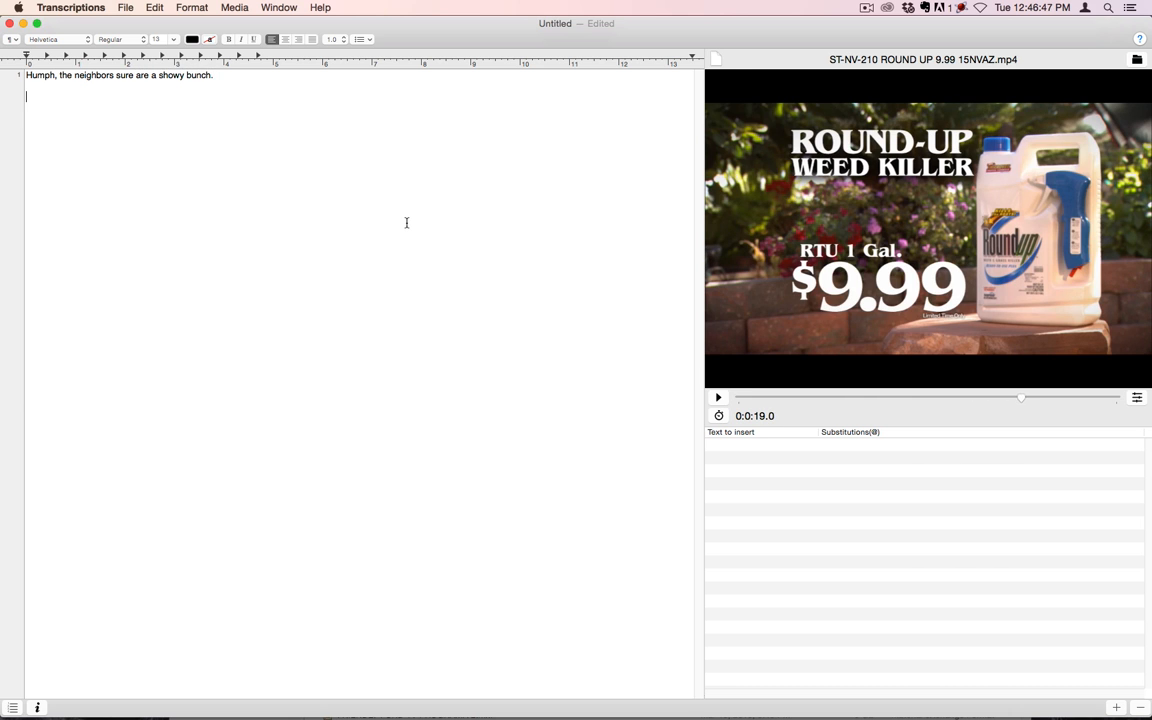
# Replay the passage and transcribe the second line: "Clearly it's got somebody climbing up the walls.".
pyautogui.press('super+Left')
pyautogui.write('Cl')
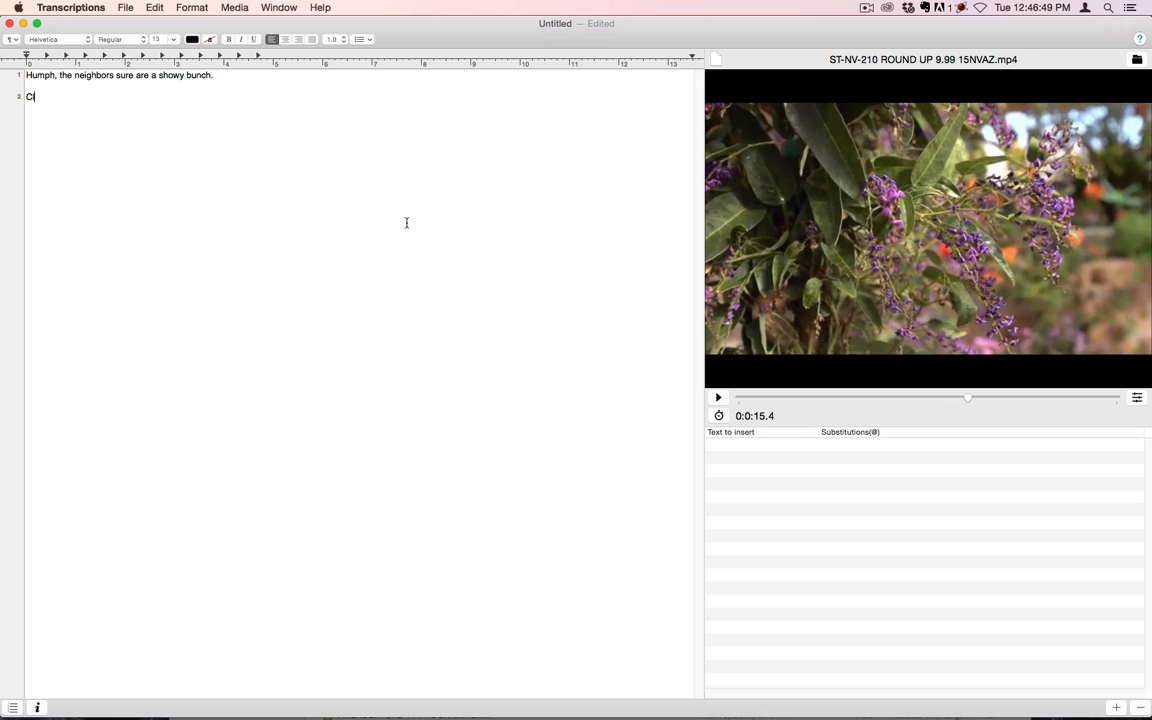
pyautogui.press('super+Left')
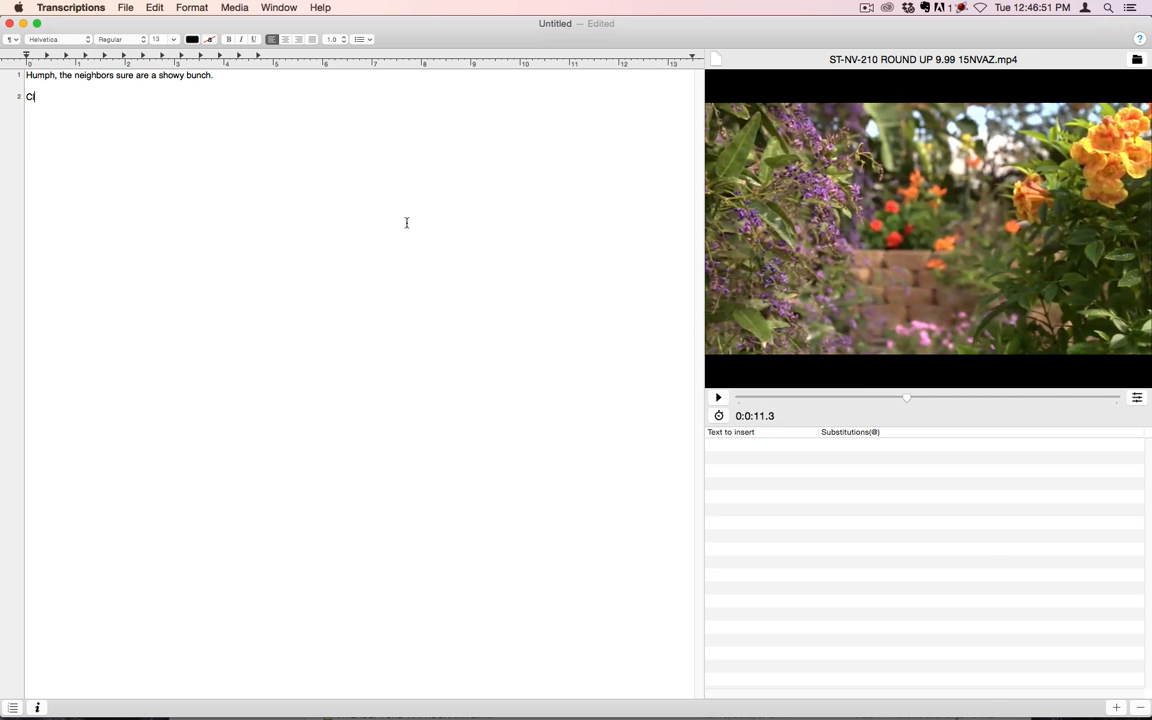
pyautogui.write('early it')
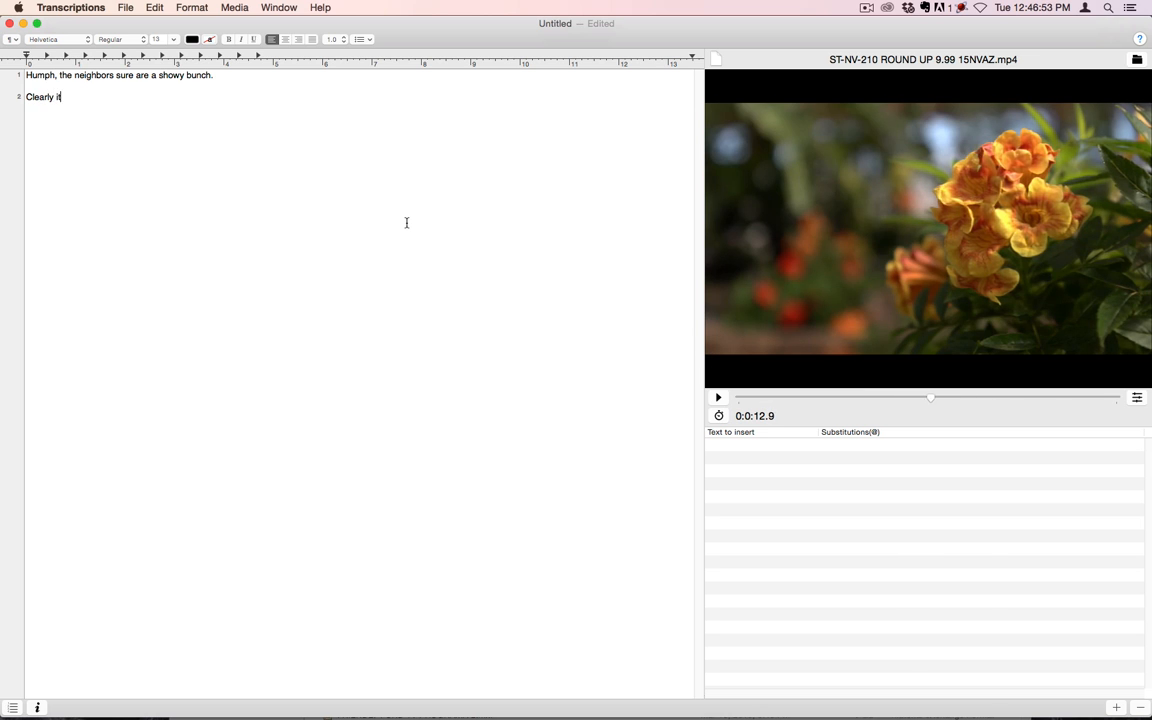
pyautogui.write("'s got somebo")
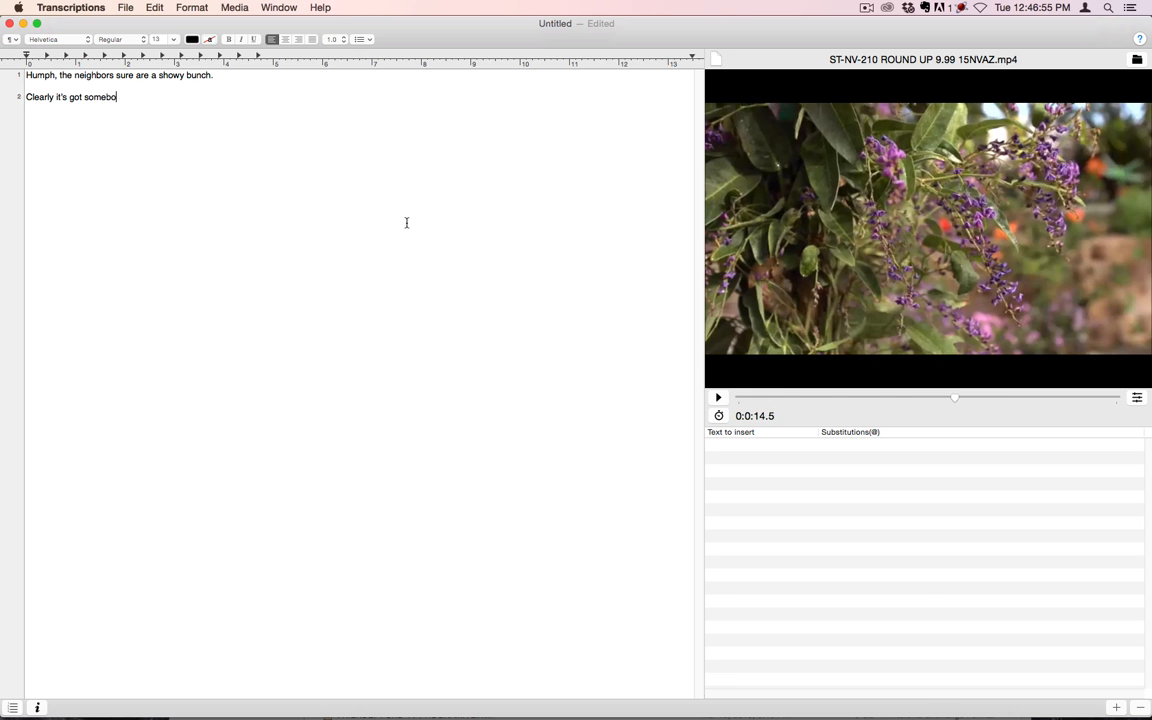
pyautogui.write('dy climbing up t')
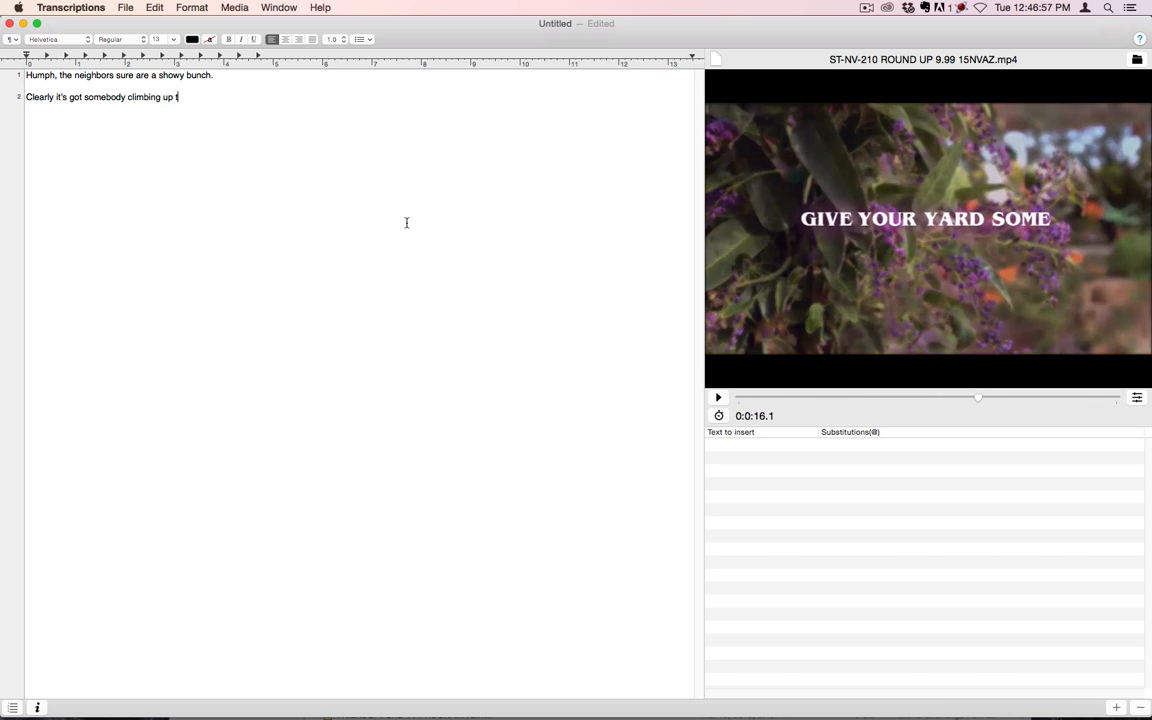
pyautogui.write('he walls.')
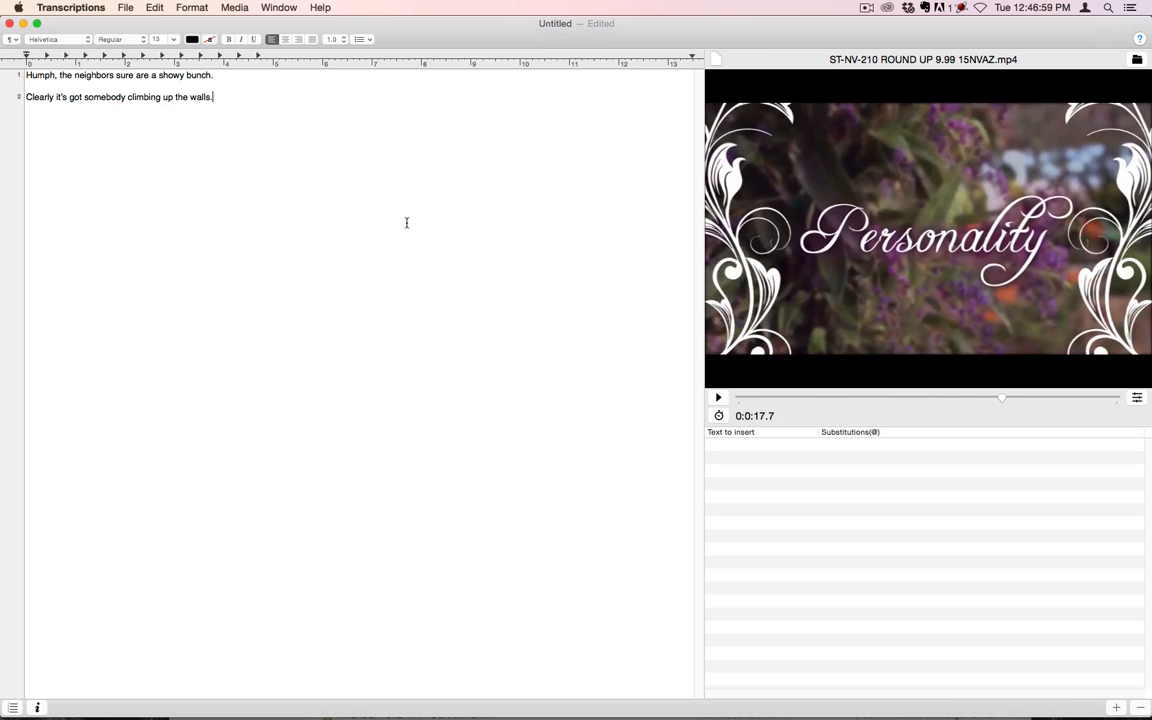
# Add the third transcript line, "Hello! I'm a vine!", and start a new paragraph below it.
pyautogui.press('Return')
pyautogui.write('Hello!')
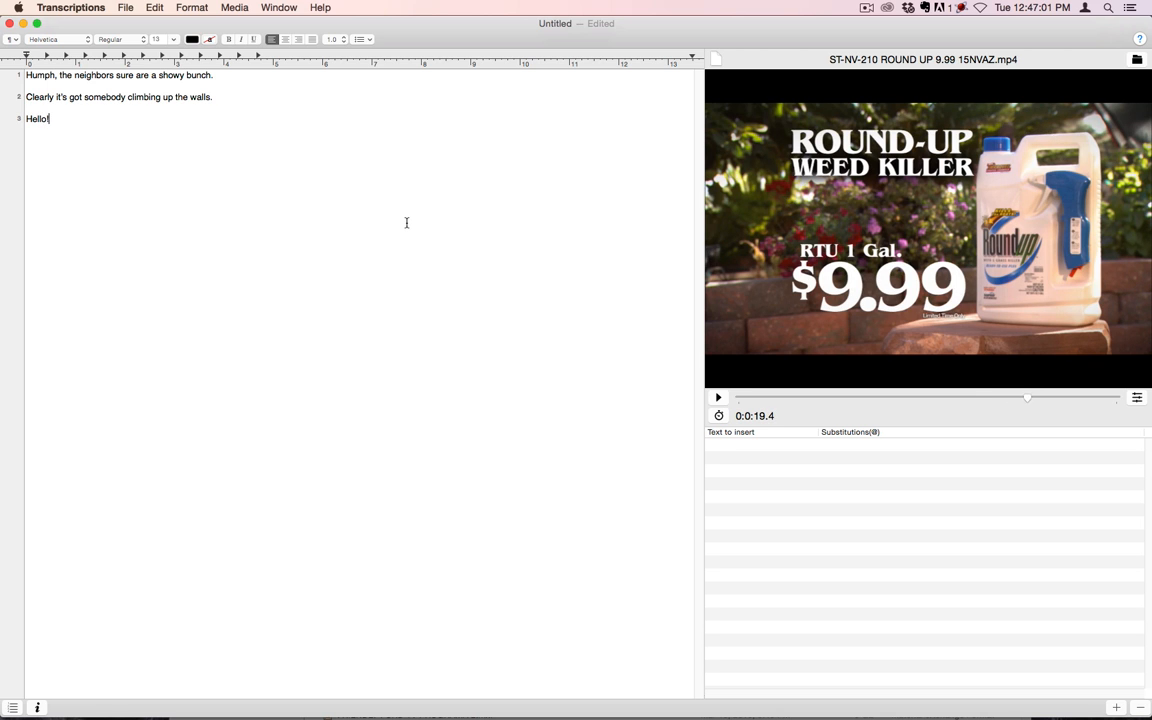
pyautogui.write("  I'm a vine!")
pyautogui.press('Return')
pyautogui.press('Return')
# Replay the passage and transcribe the fourth line: "Give your yard some personality.".
pyautogui.press('super+Left')
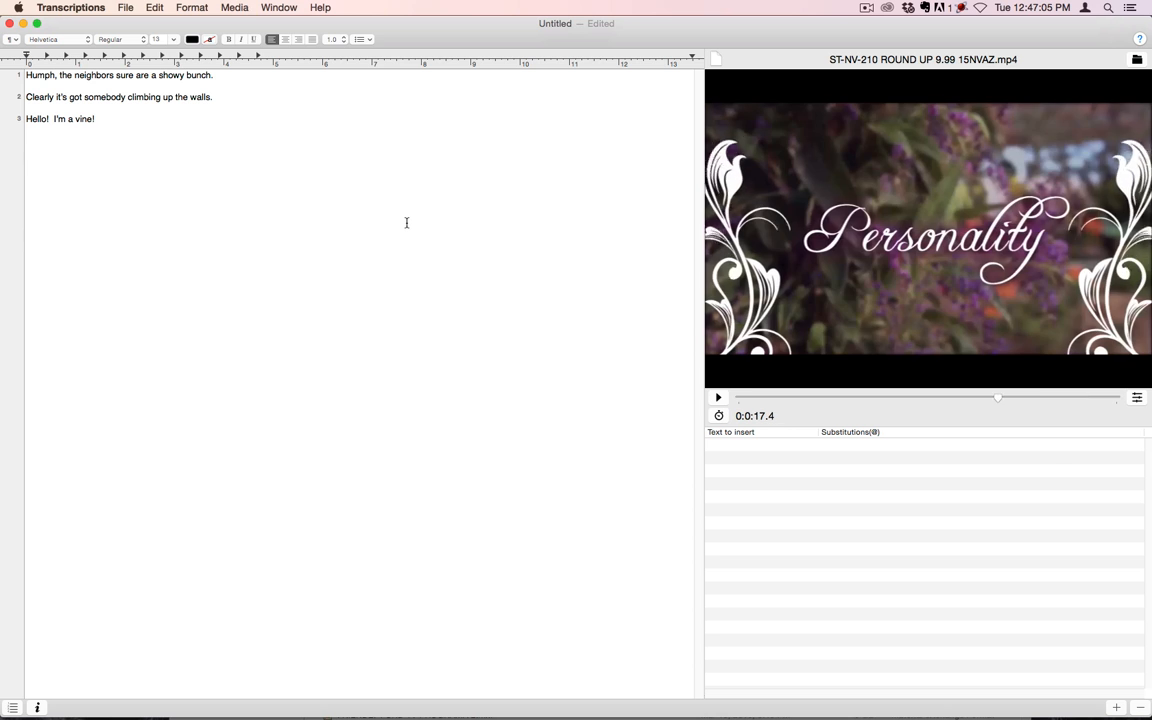
pyautogui.write('Gi')
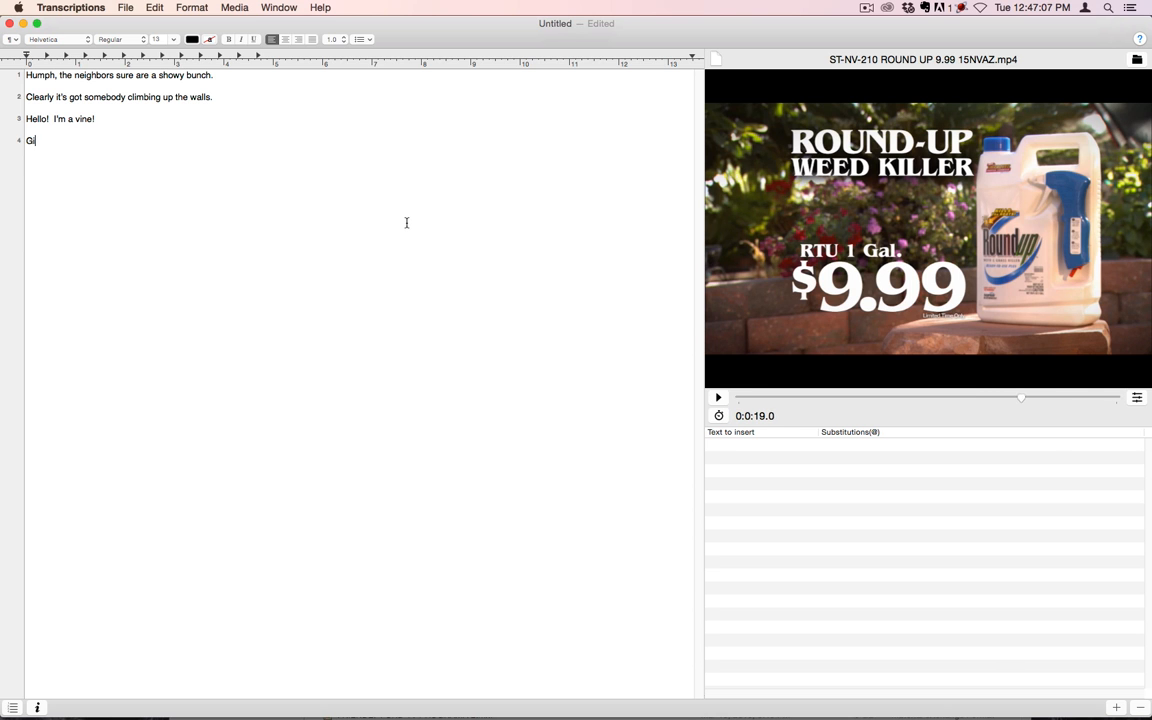
pyautogui.write('ve your yard ')
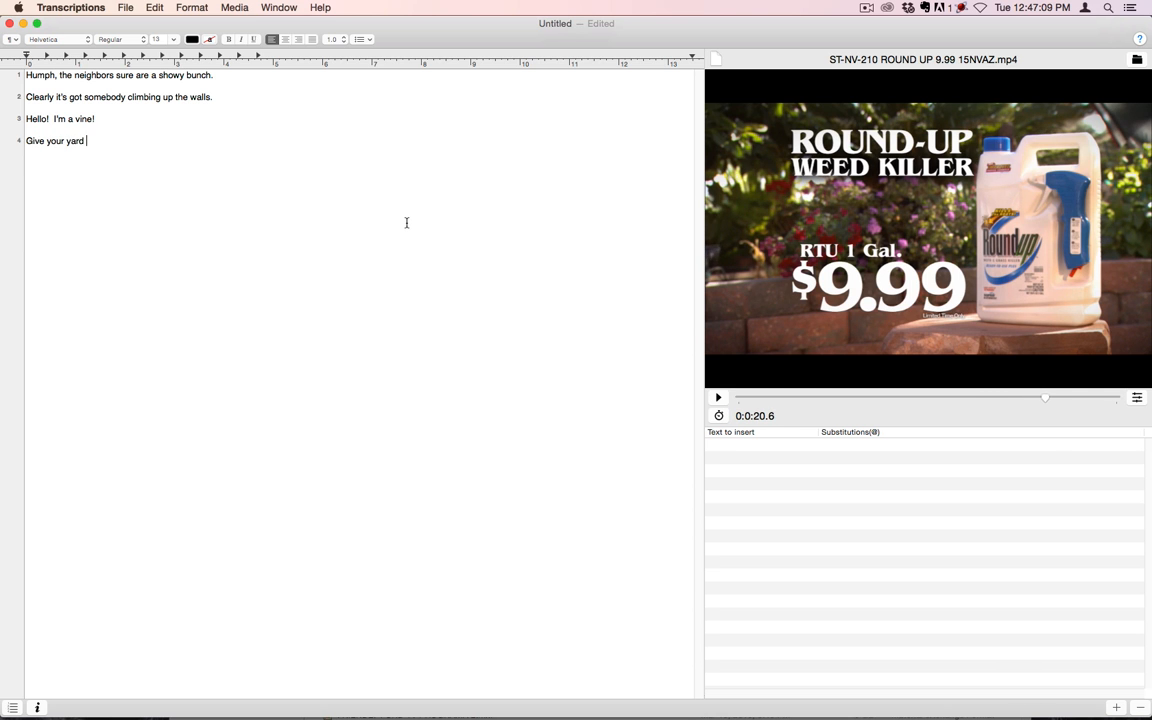
pyautogui.write('some personality.')
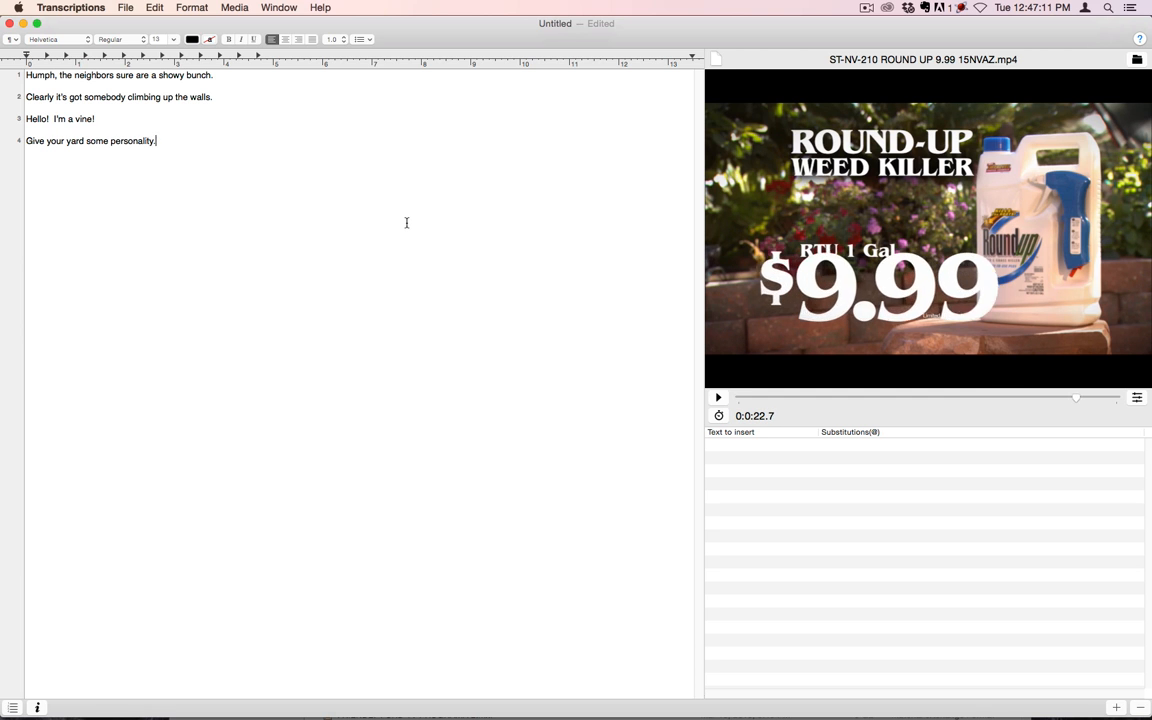
pyautogui.press('Return')
# Replay the offer passage and start the fifth line with "Right now, kill and prevent weeds with" and the product name.
pyautogui.press('super+Left')
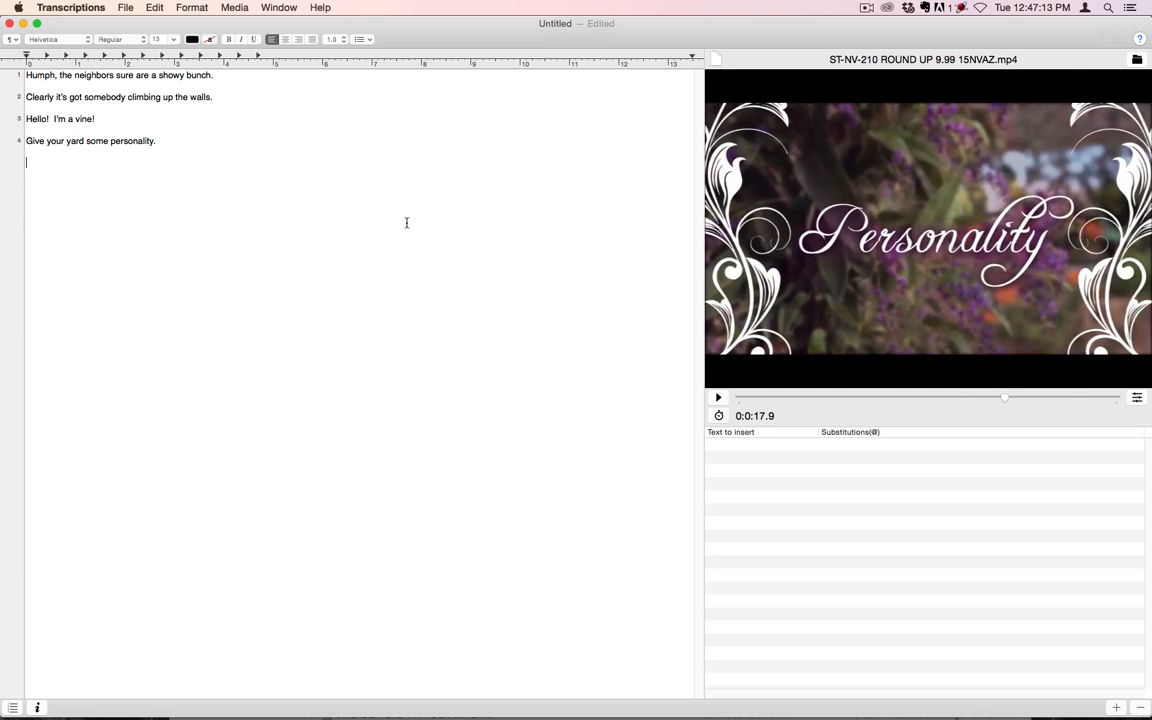
pyautogui.write('Right now, ')
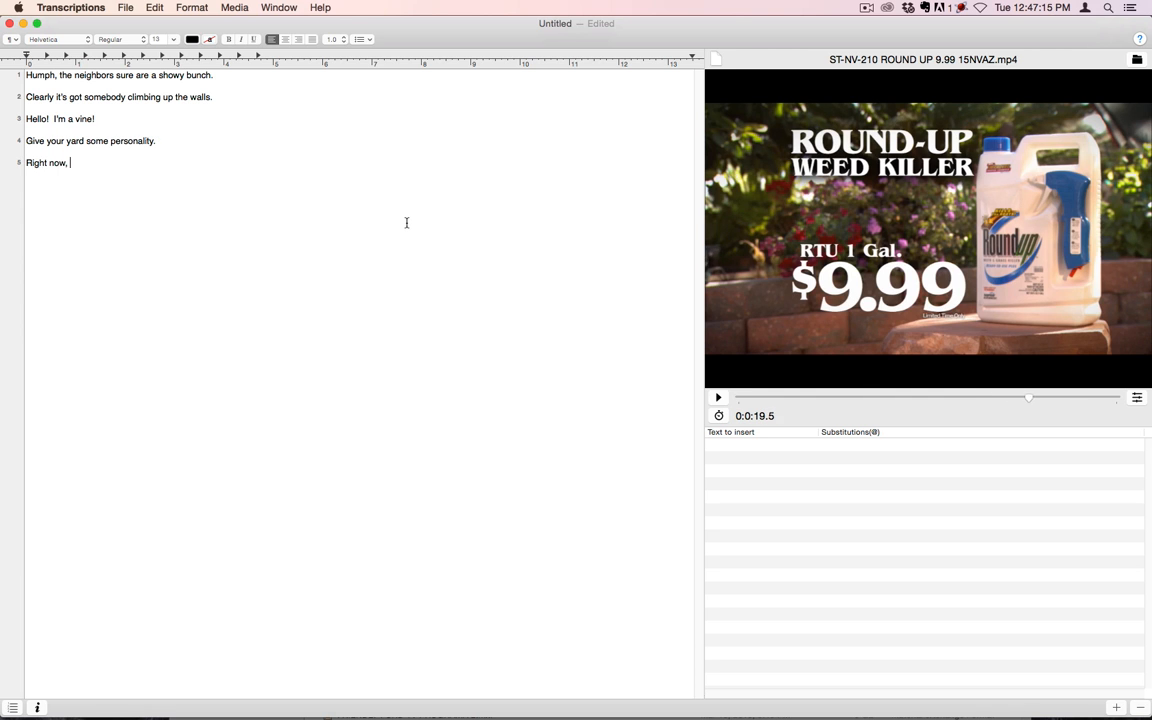
pyautogui.write('kill and prevent weeds ')
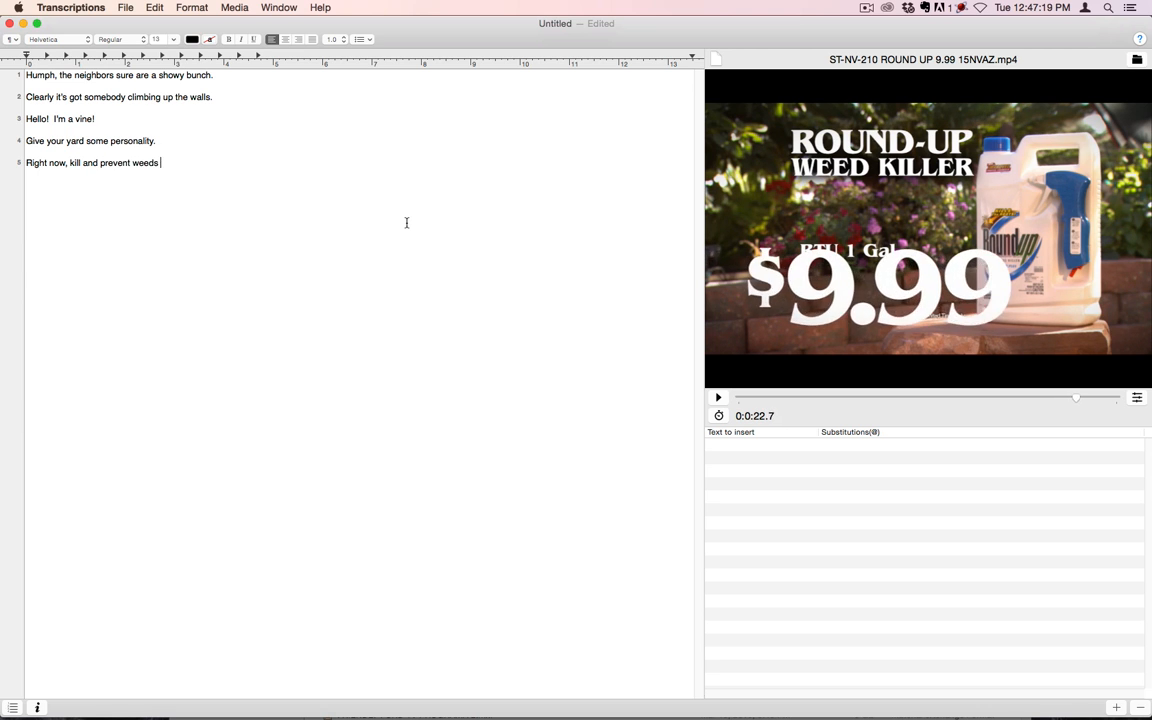
pyautogui.write('with RoudnUp,')
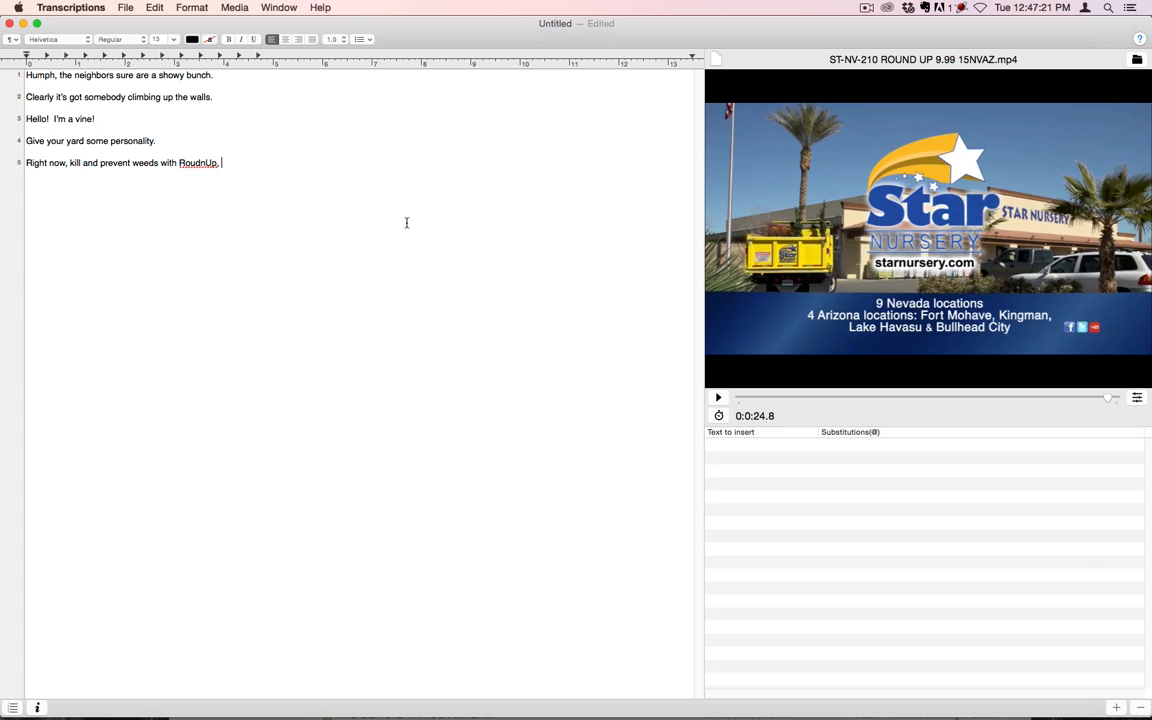
# Correct the product name to RoundUp, finish with "ready to use 1 gallon bottle, just $9.99 each." and put "Star Nursery." on its own line.
pyautogui.press('F7')
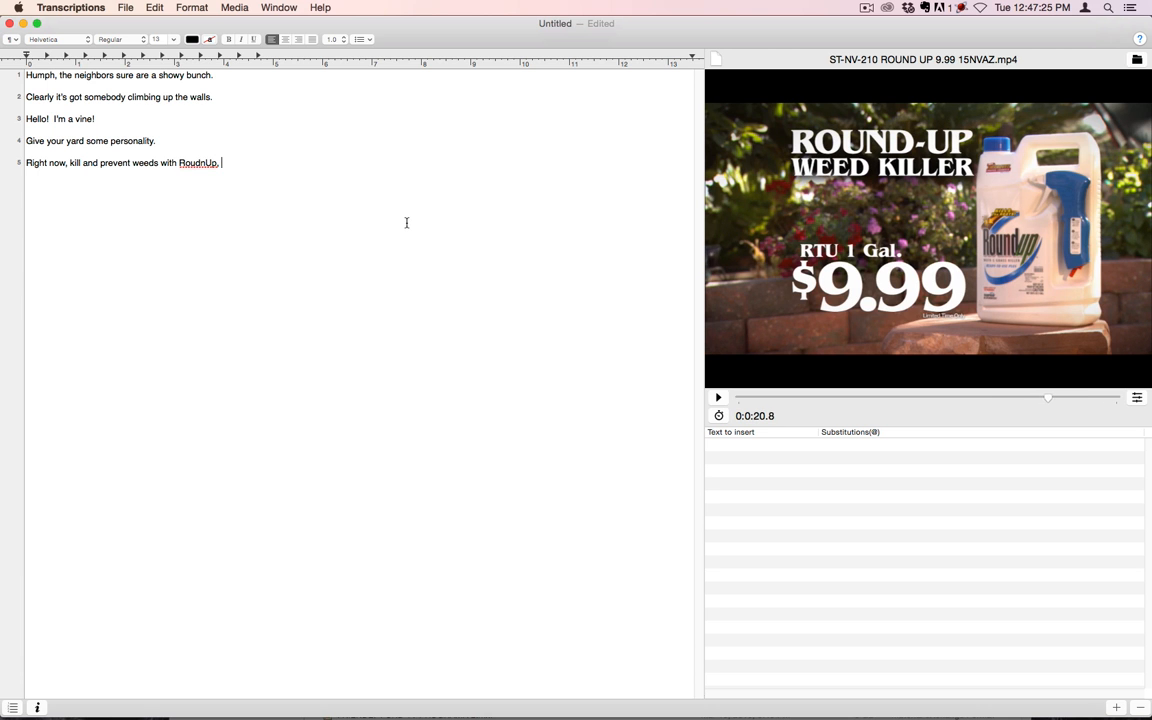
pyautogui.press('BackSpace')
pyautogui.press('BackSpace')
pyautogui.press('BackSpace')
pyautogui.press('BackSpace')
pyautogui.press('BackSpace')
pyautogui.press('BackSpace')
pyautogui.write('ndUp, ready to ')
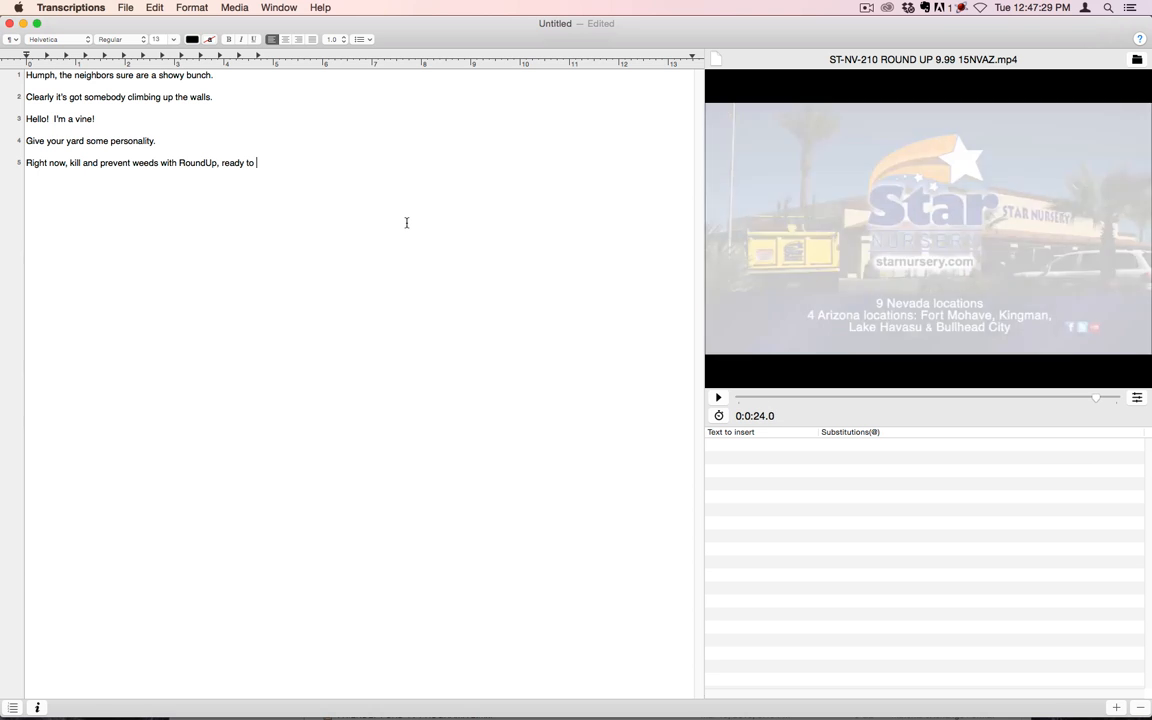
pyautogui.write('use 1 gallo')
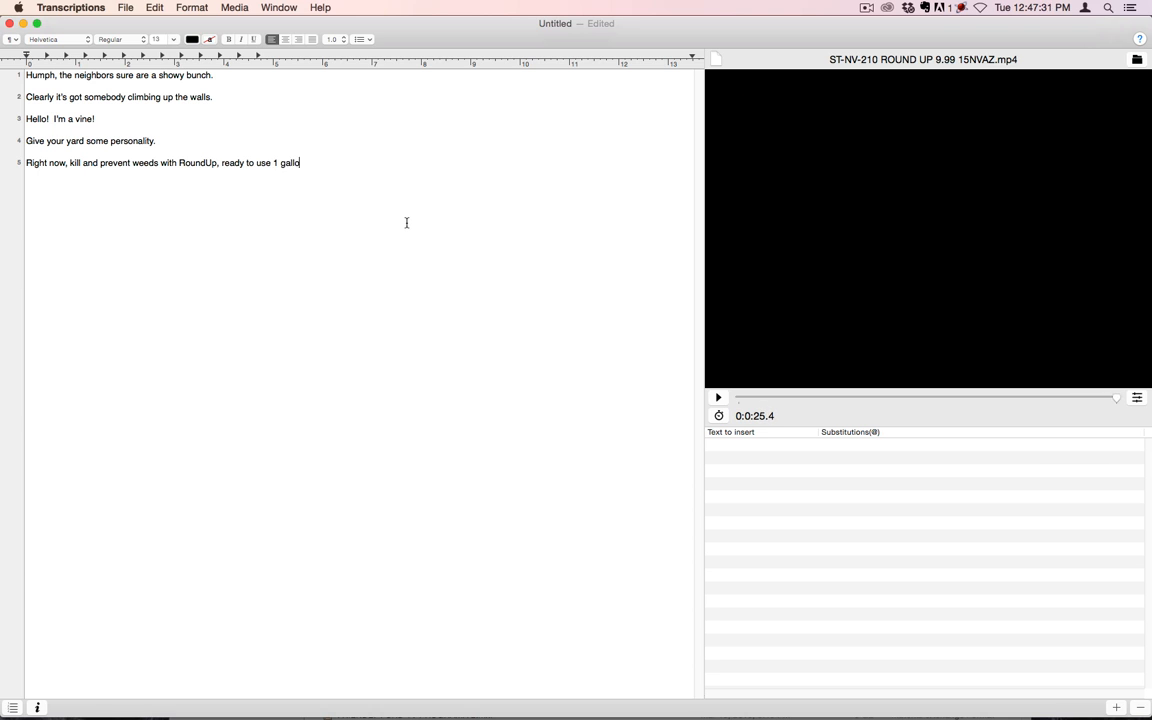
pyautogui.write('n bottle, just $9.99 each.  Star Nursery.')
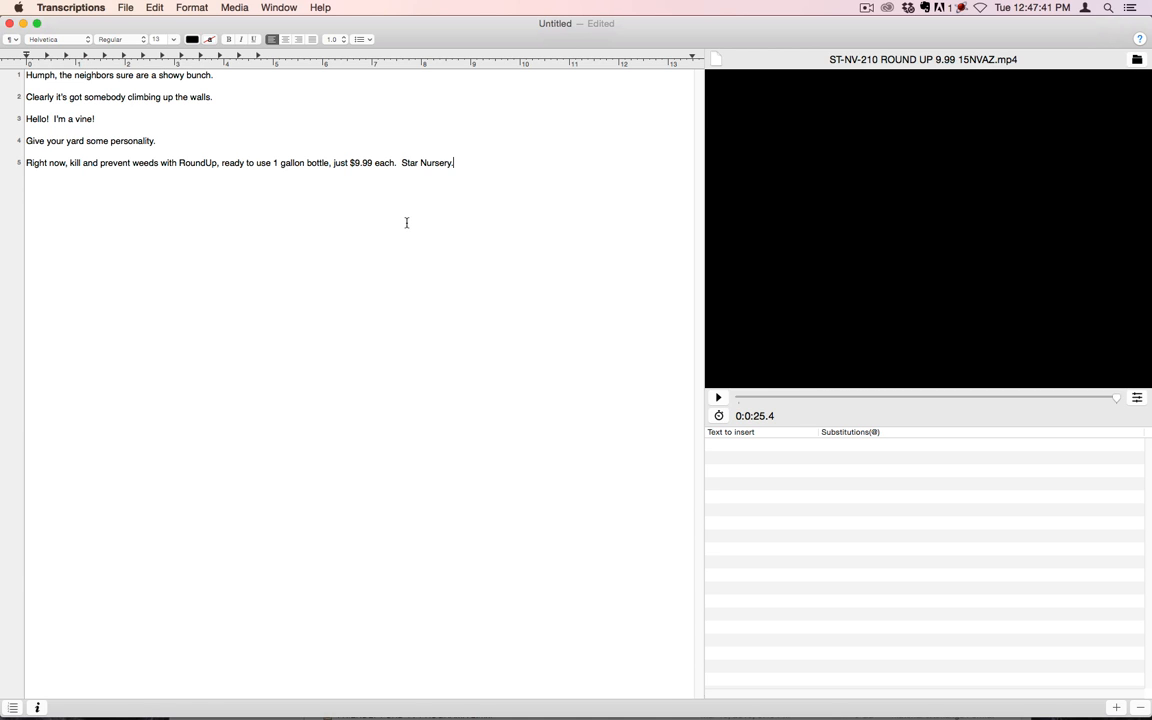
pyautogui.click(403, 163)
pyautogui.press('Return')
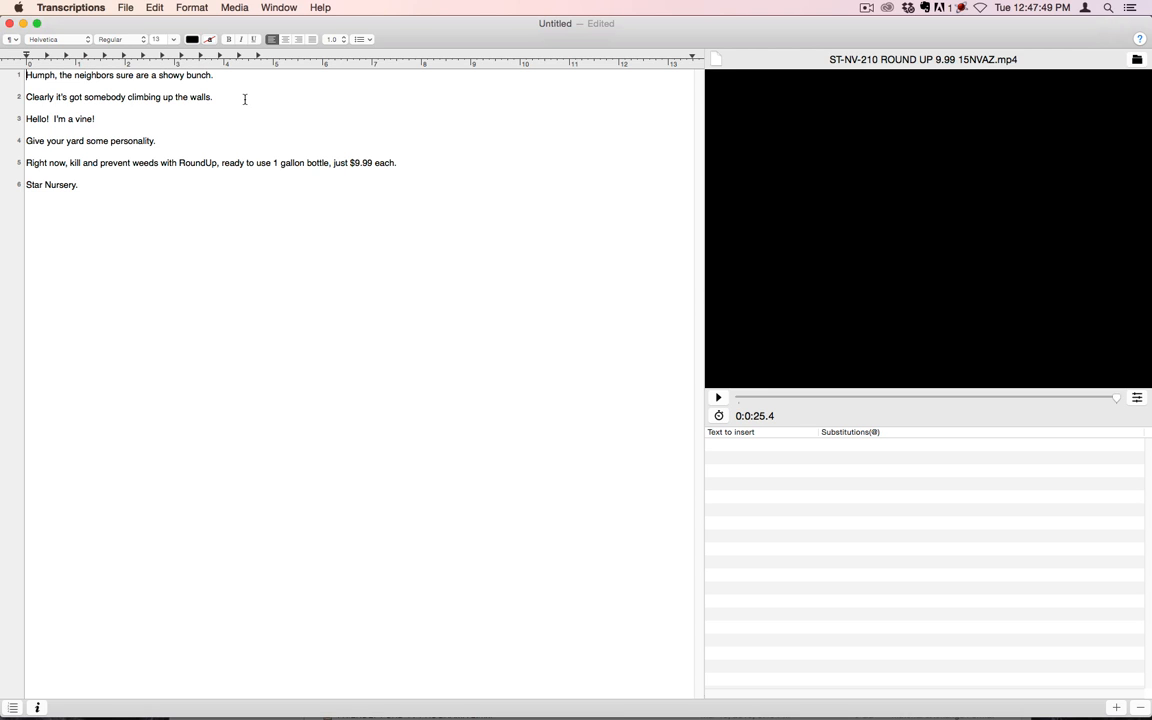
# Prefix the first four transcript lines with the speaker labels [Vine], [Flower], [Vine] and [Announcer].
pyautogui.write('[Vine]')
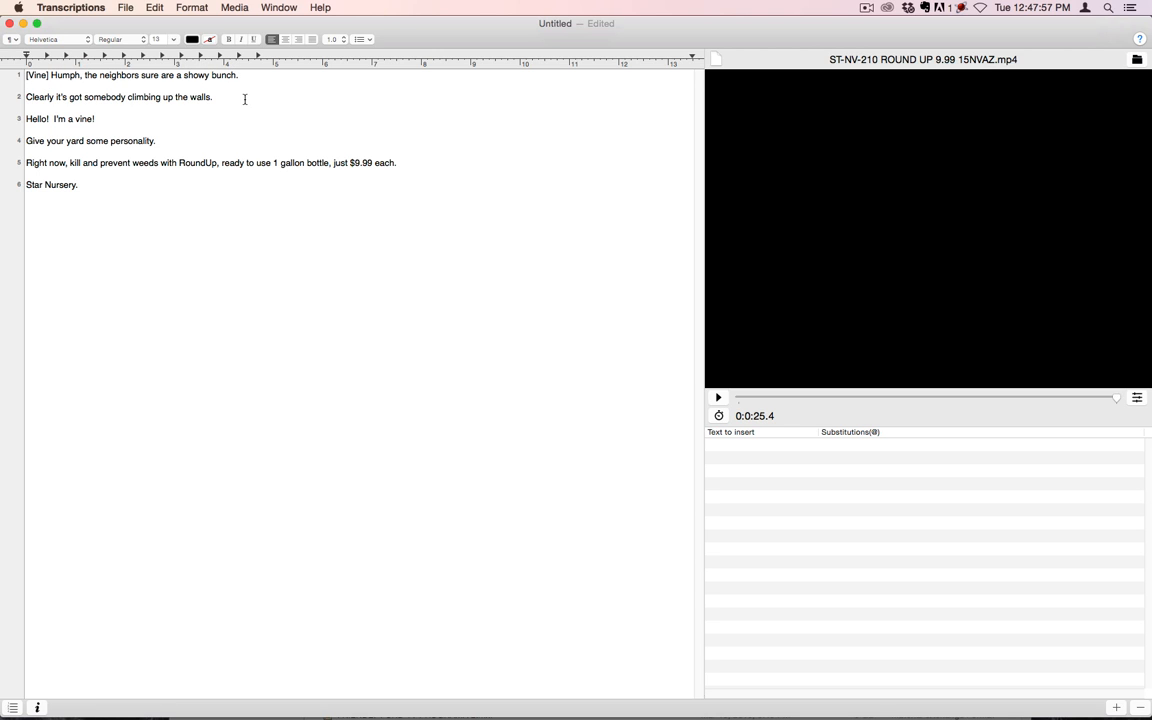
pyautogui.write(' [Flower')
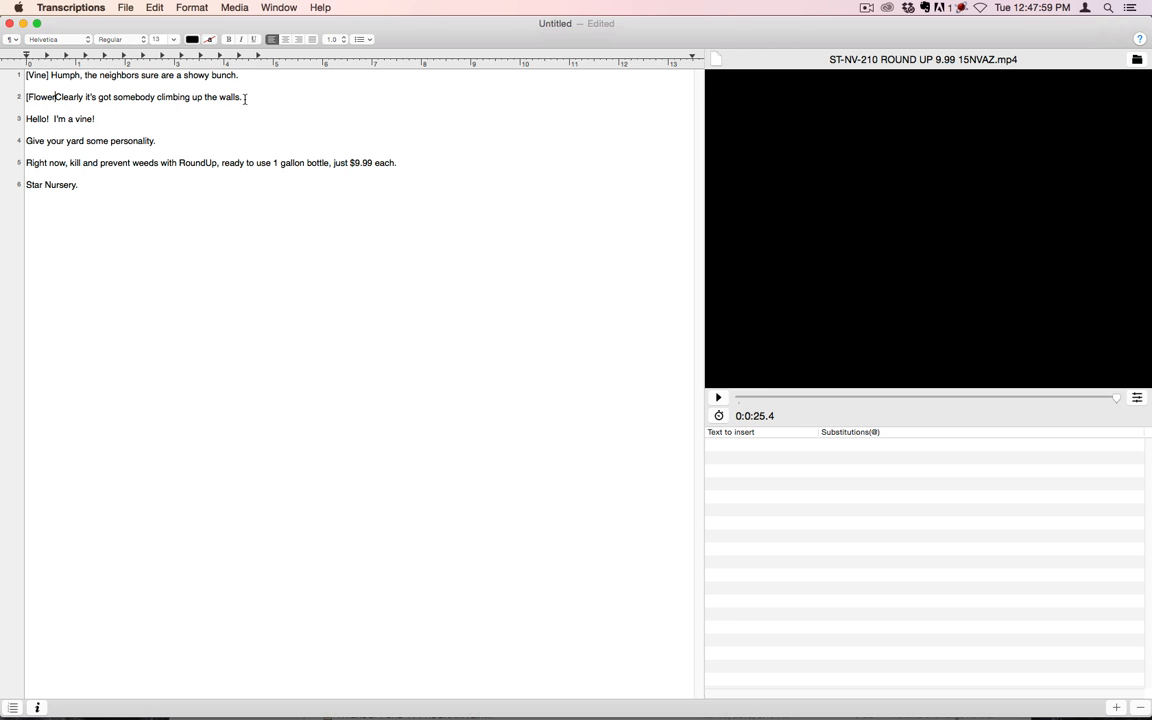
pyautogui.write('] ')
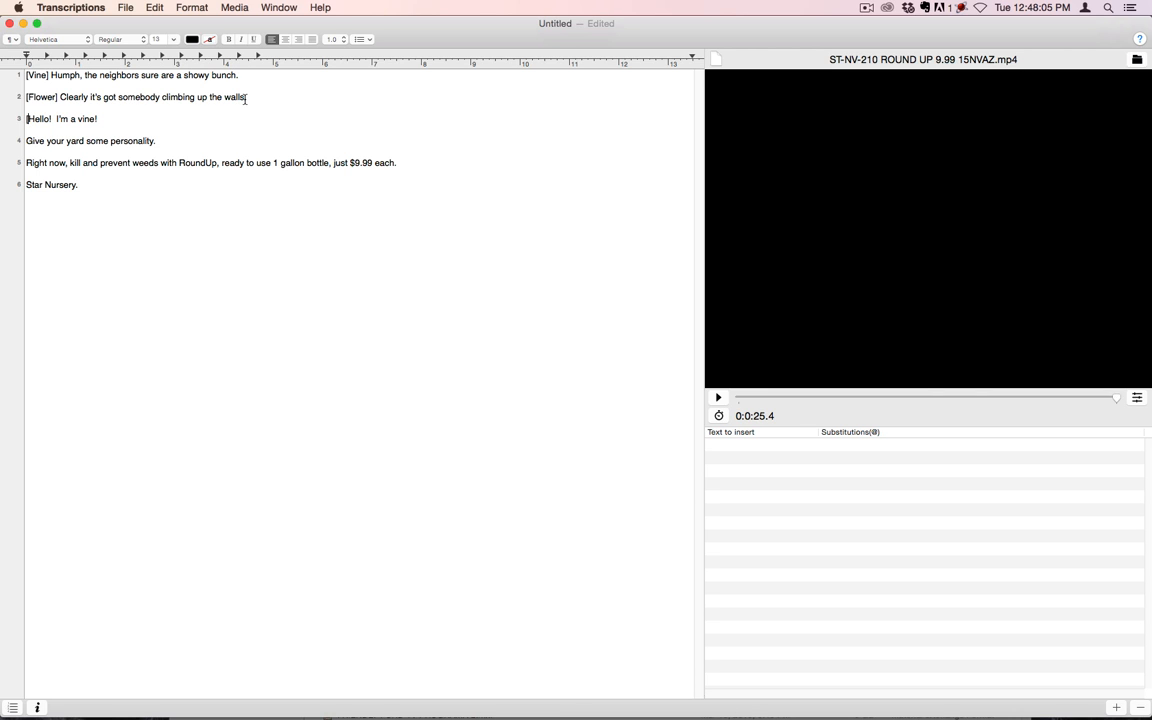
pyautogui.write('[Vine]')
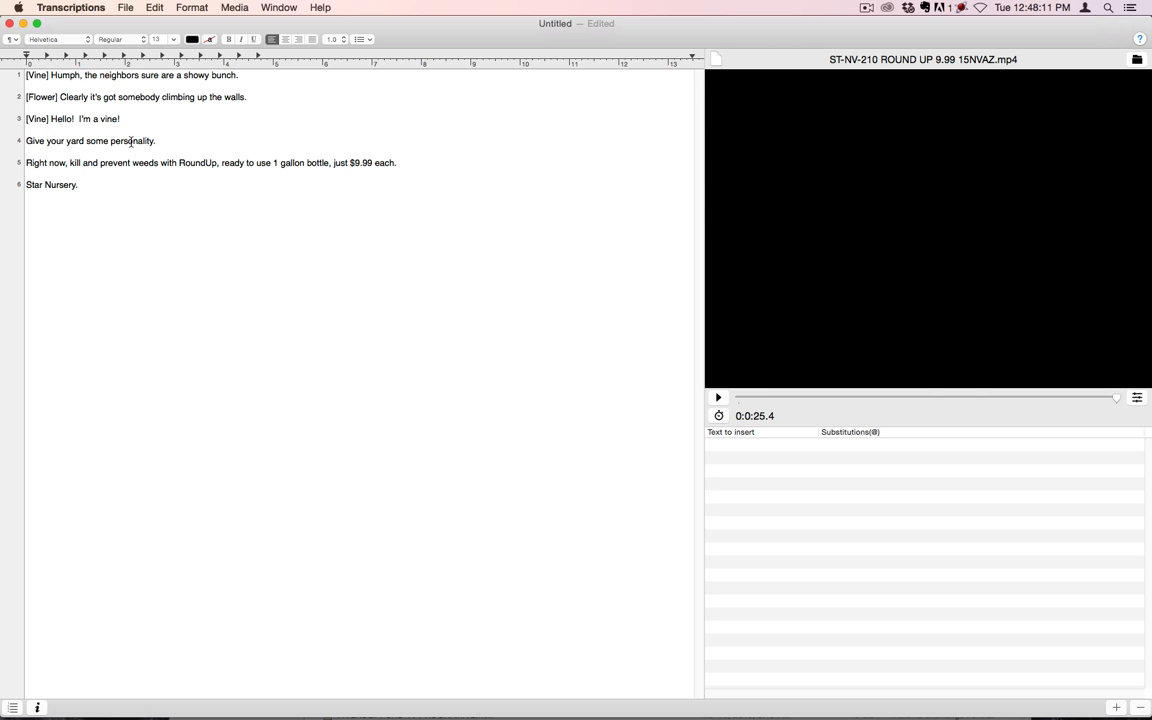
pyautogui.write(' Announcer')
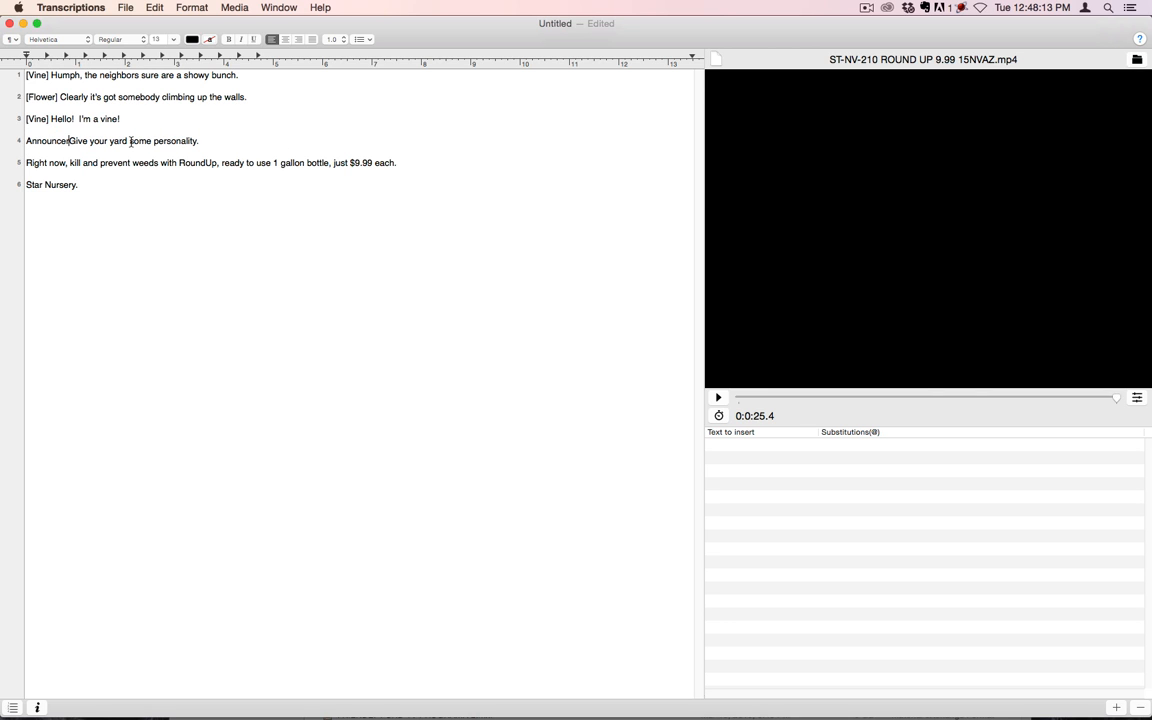
pyautogui.write(']')
pyautogui.click(27, 143)
pyautogui.write('[')
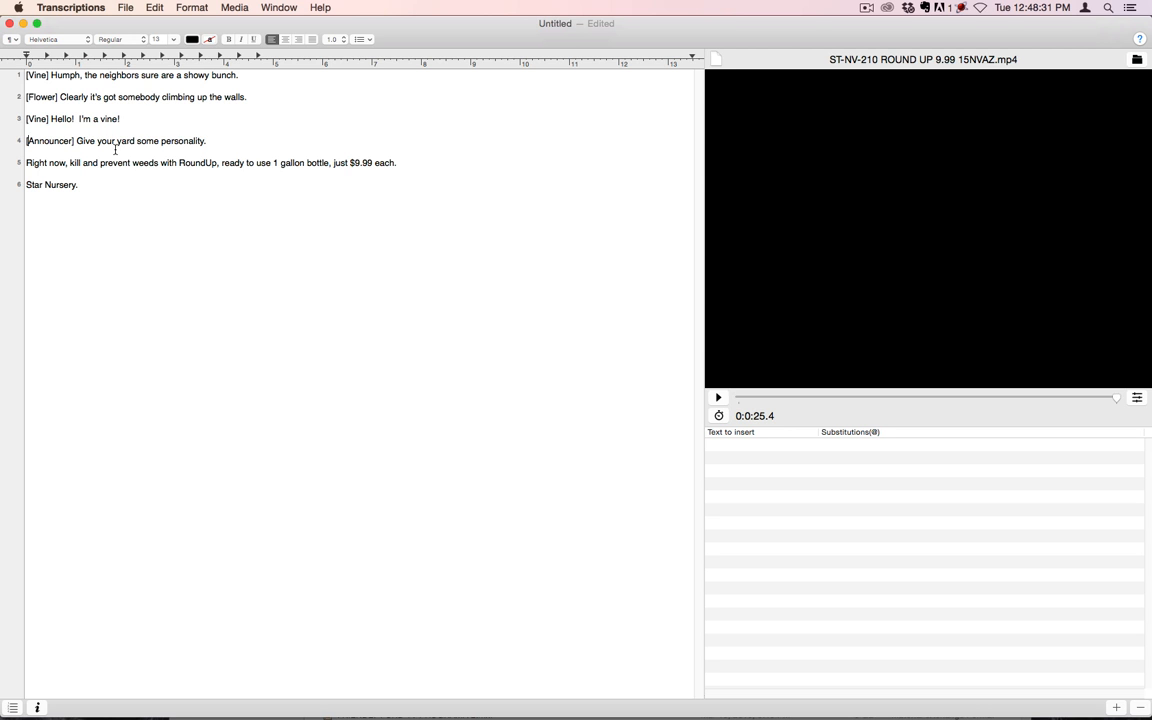
# Switch to Final Cut Pro and play the STNV210S15H project from the beginning through the first voice clip.
pyautogui.press('super+Tab')
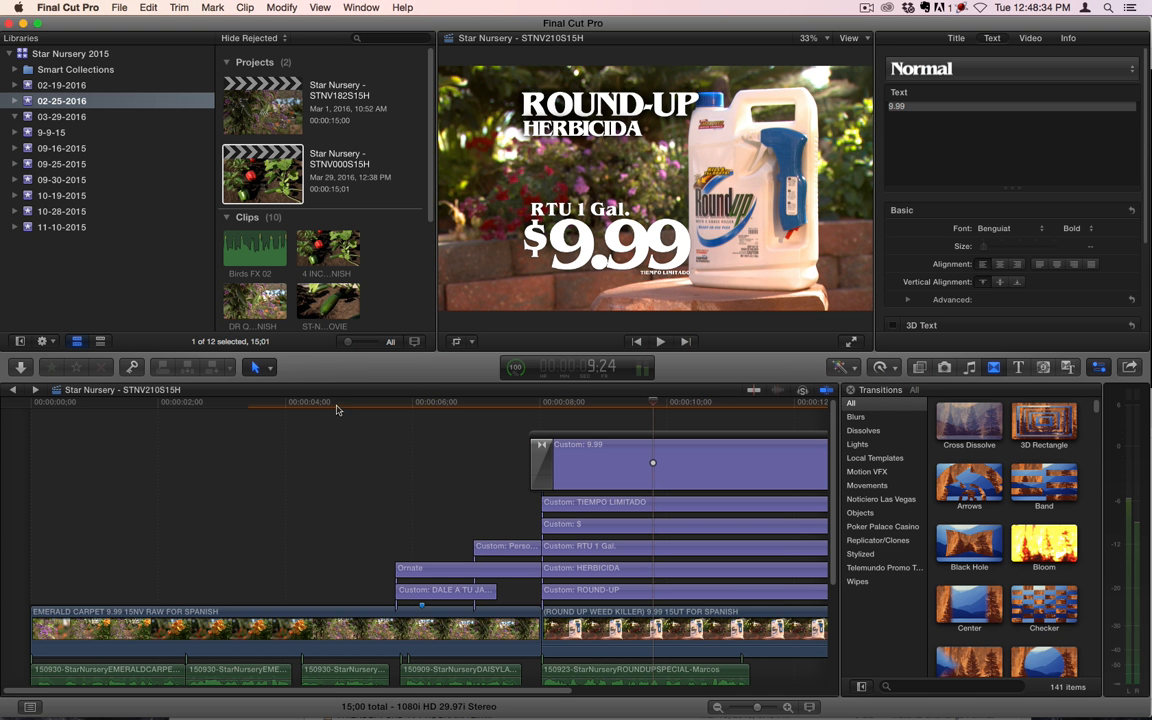
pyautogui.click(336, 404)
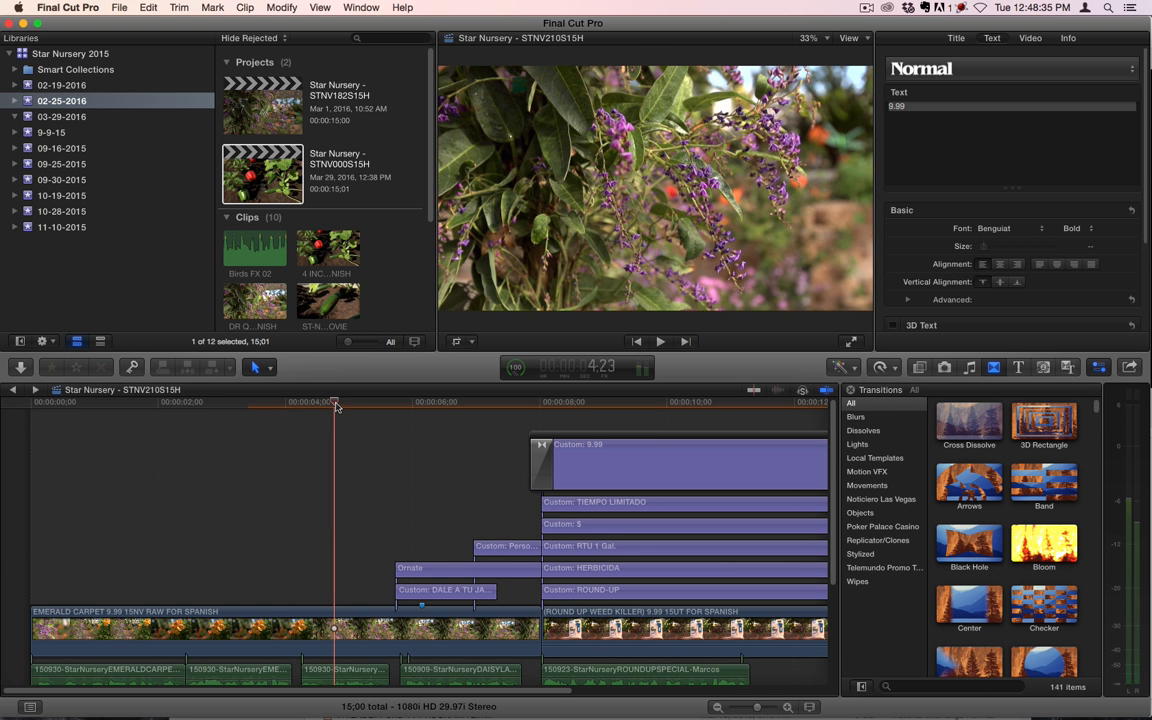
pyautogui.moveTo(336, 404); pyautogui.dragTo(8, 370)
pyautogui.scroll(-3, 95, 428)
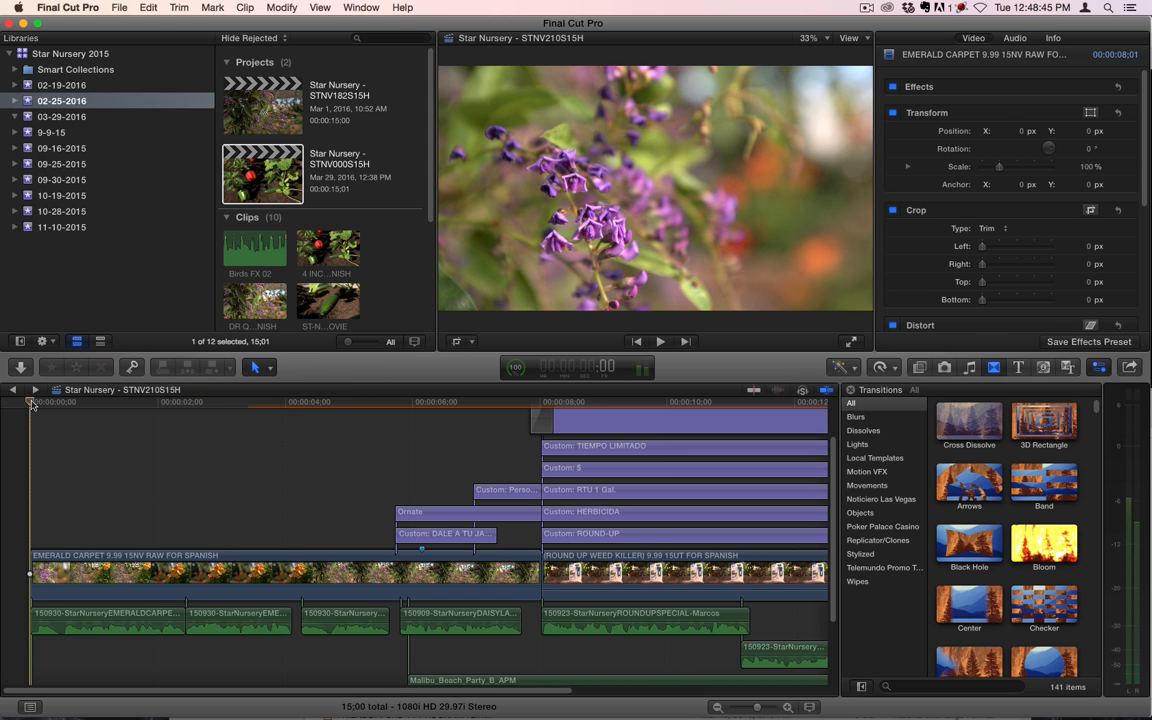
pyautogui.press('space')
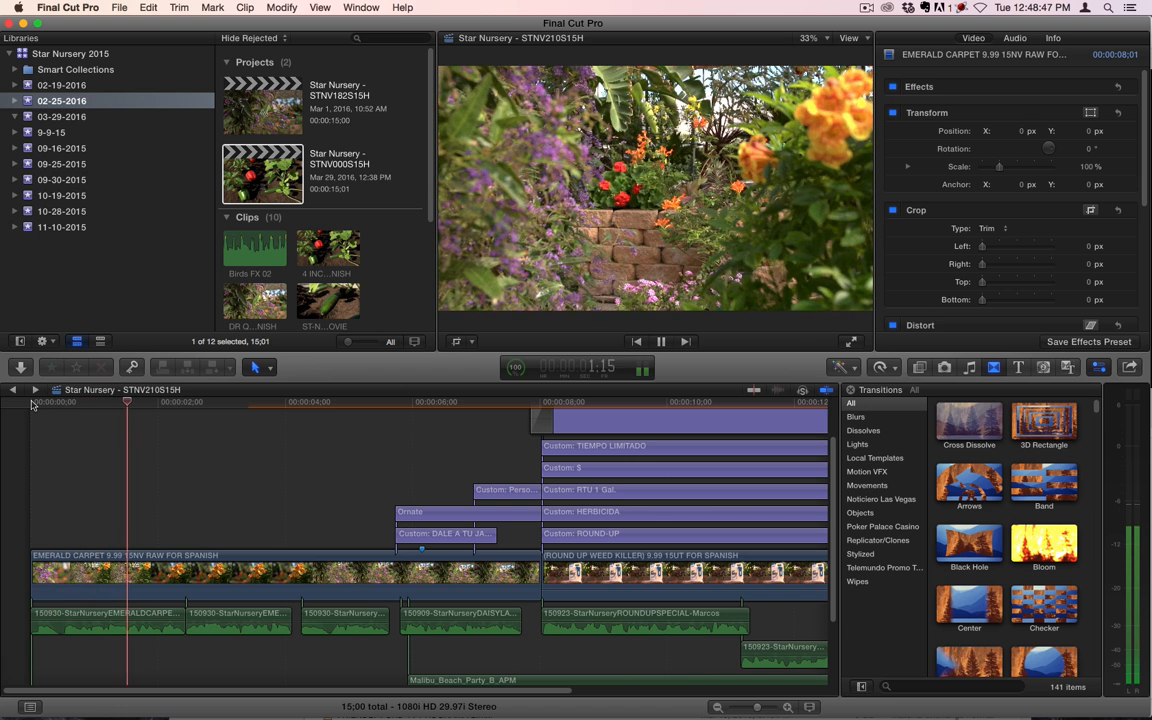
pyautogui.press('space')
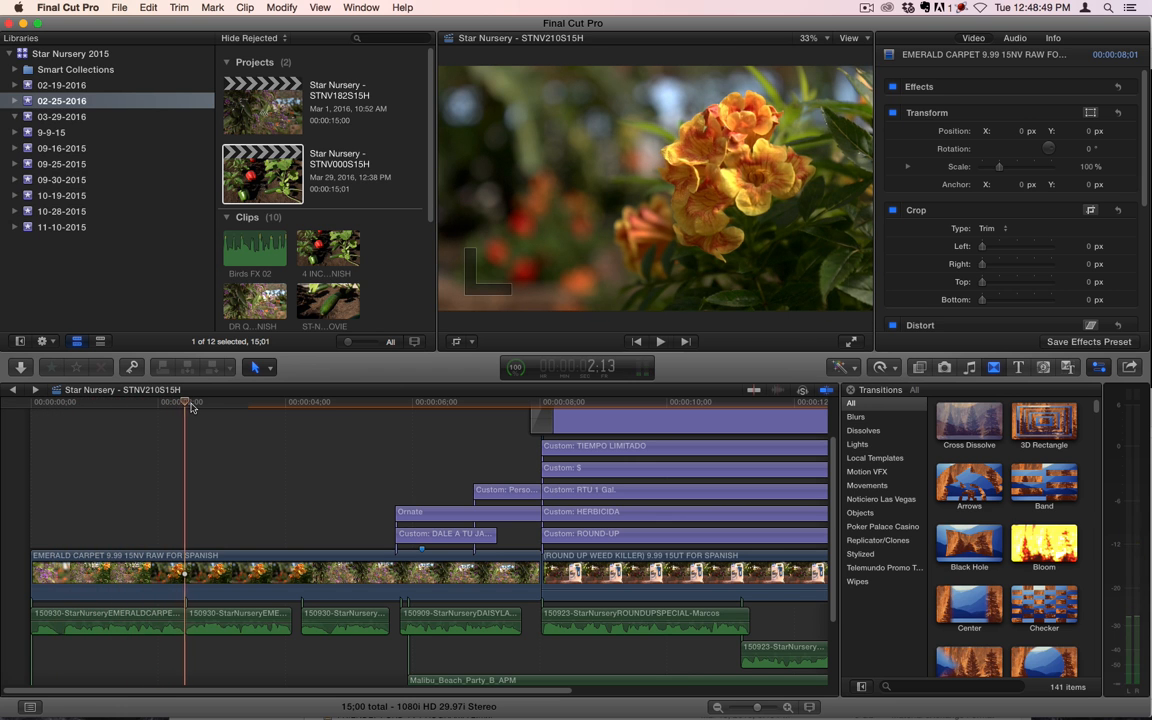
# Play the project's second voice clip up to the third, and skim back over that passage.
pyautogui.press('Left')
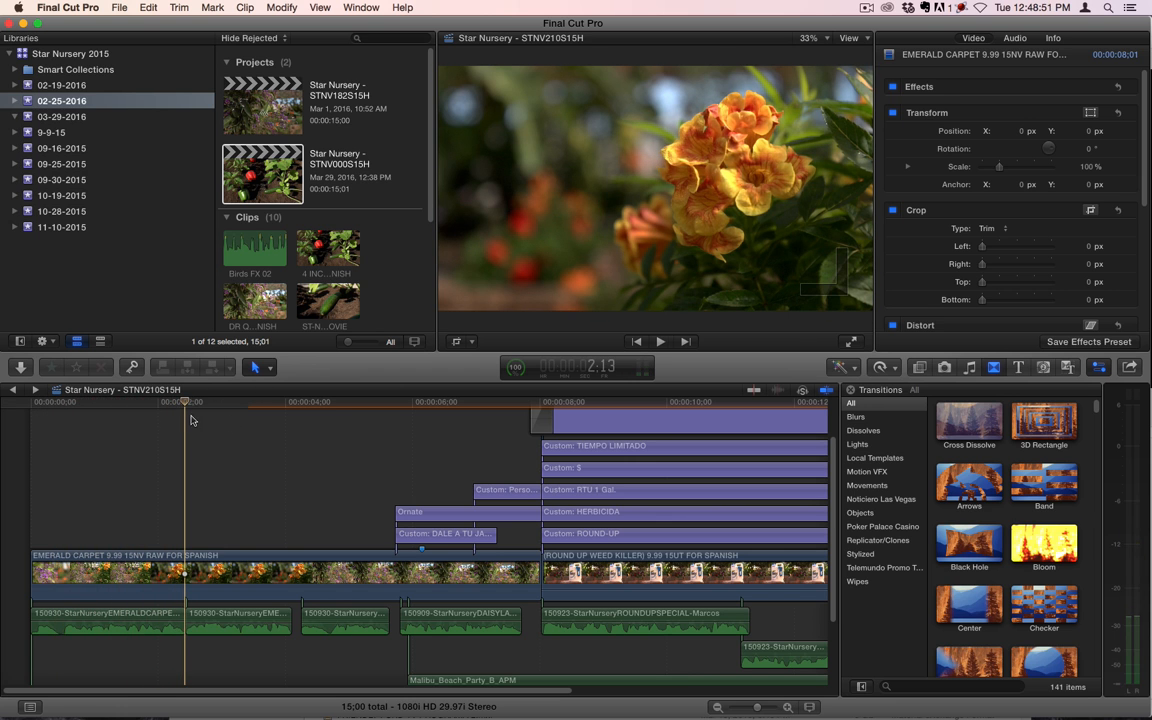
pyautogui.press('space')
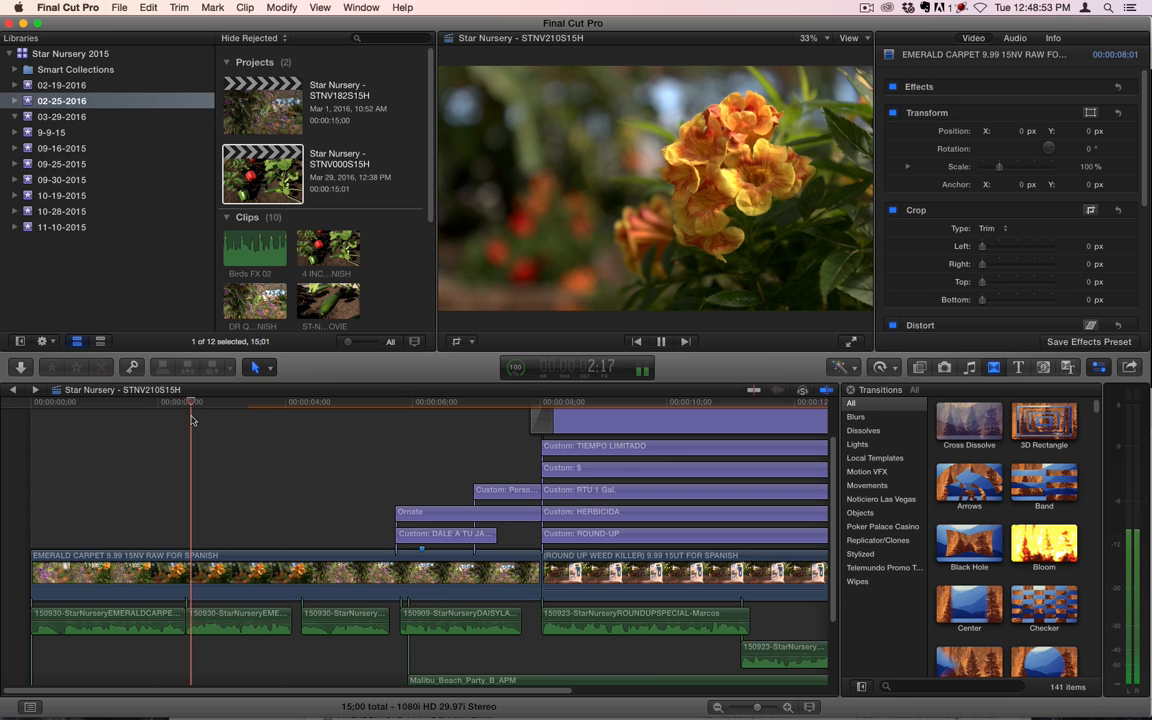
pyautogui.press('space')
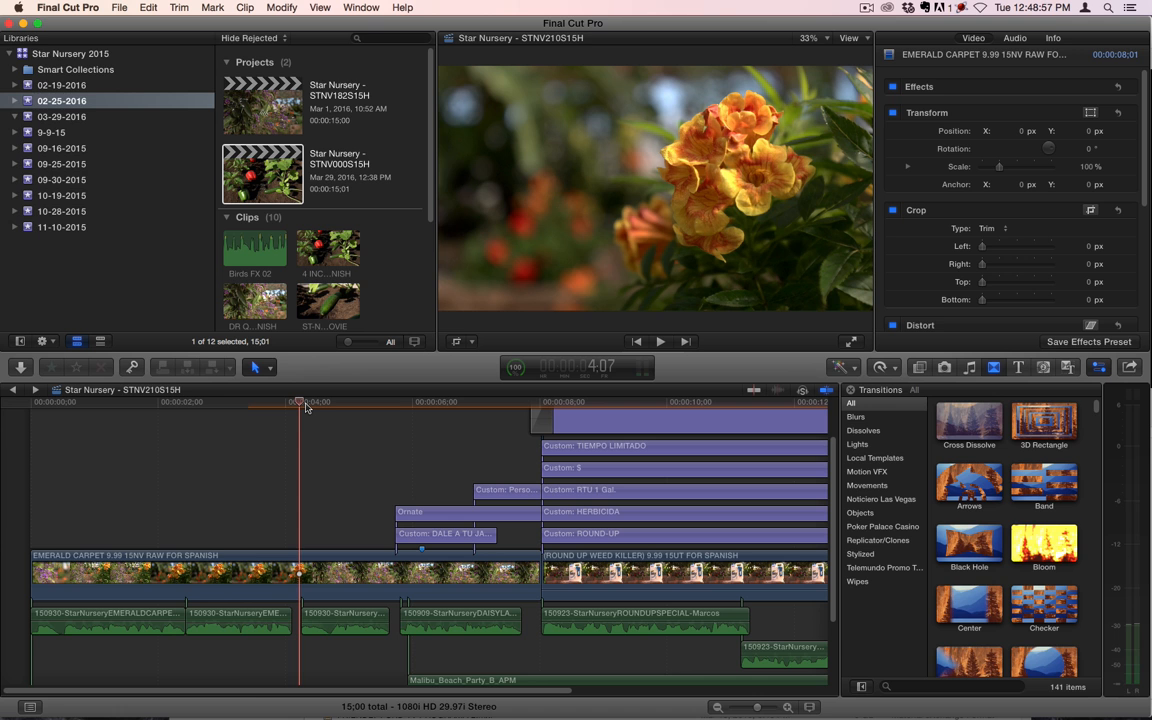
pyautogui.moveTo(303, 406); pyautogui.dragTo(163, 425)
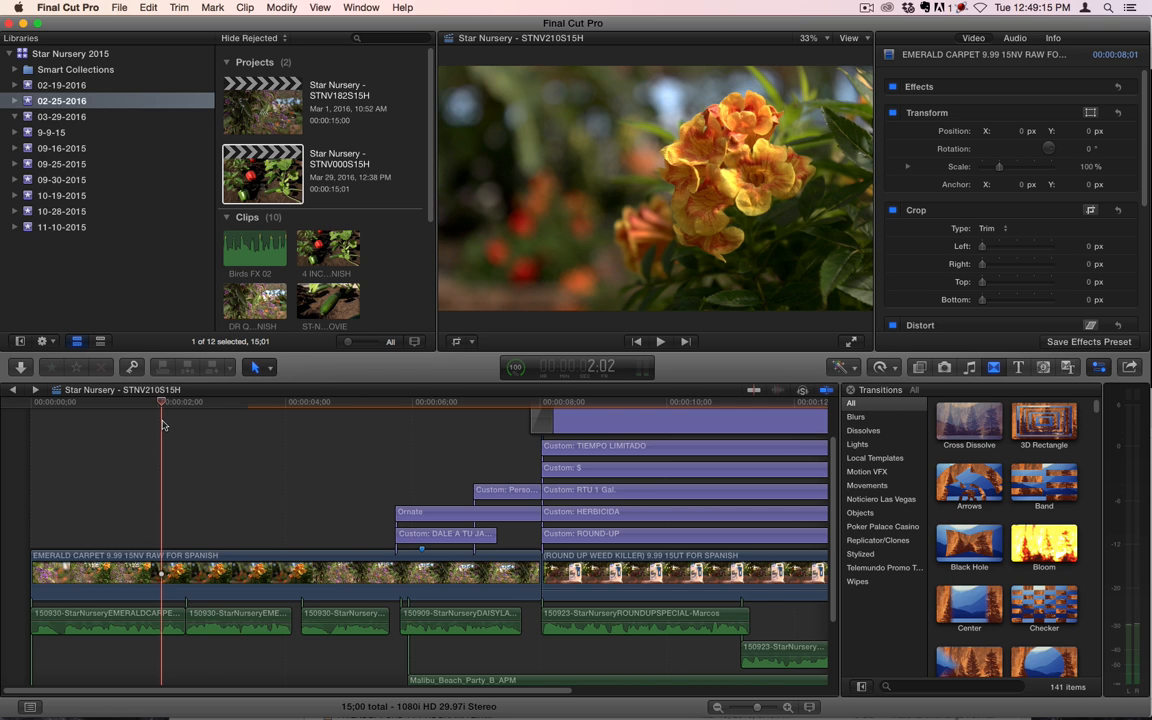
pyautogui.moveTo(190, 403); pyautogui.dragTo(264, 405)
# Review the Round-Up offer section of the timeline, checking its stacked titles and the voice and music tracks.
pyautogui.scroll(-3, 345, 492)
pyautogui.scroll(5, 345, 492)
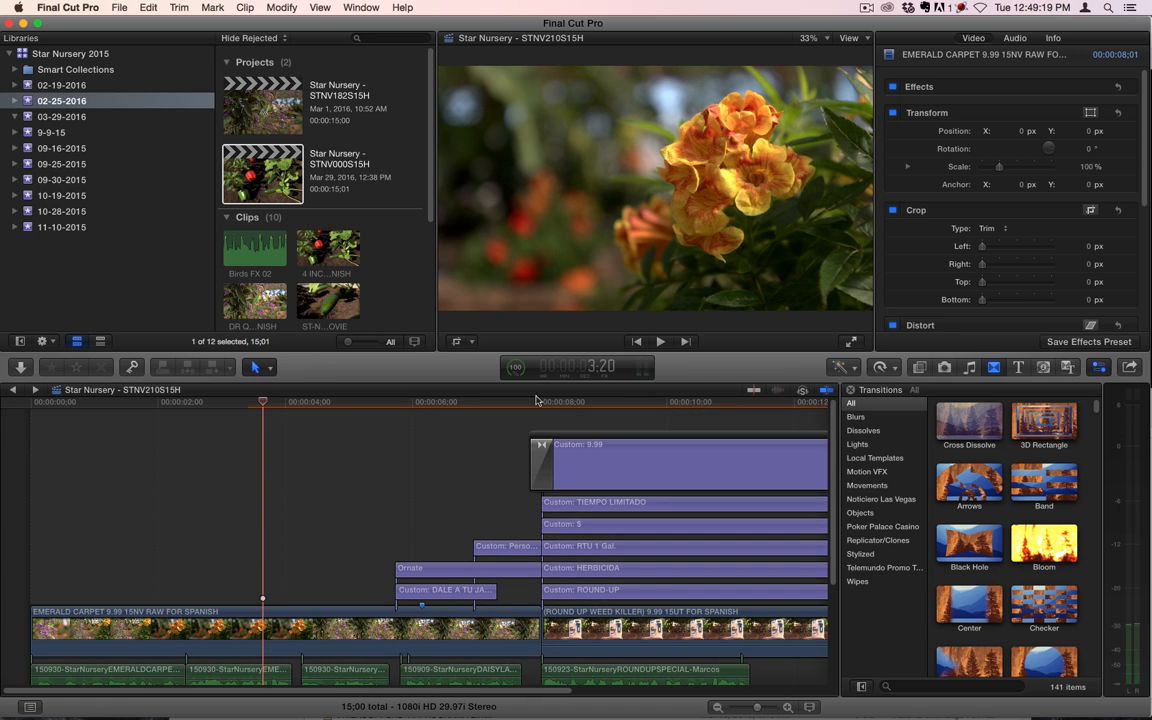
pyautogui.click(574, 402)
pyautogui.click(543, 436)
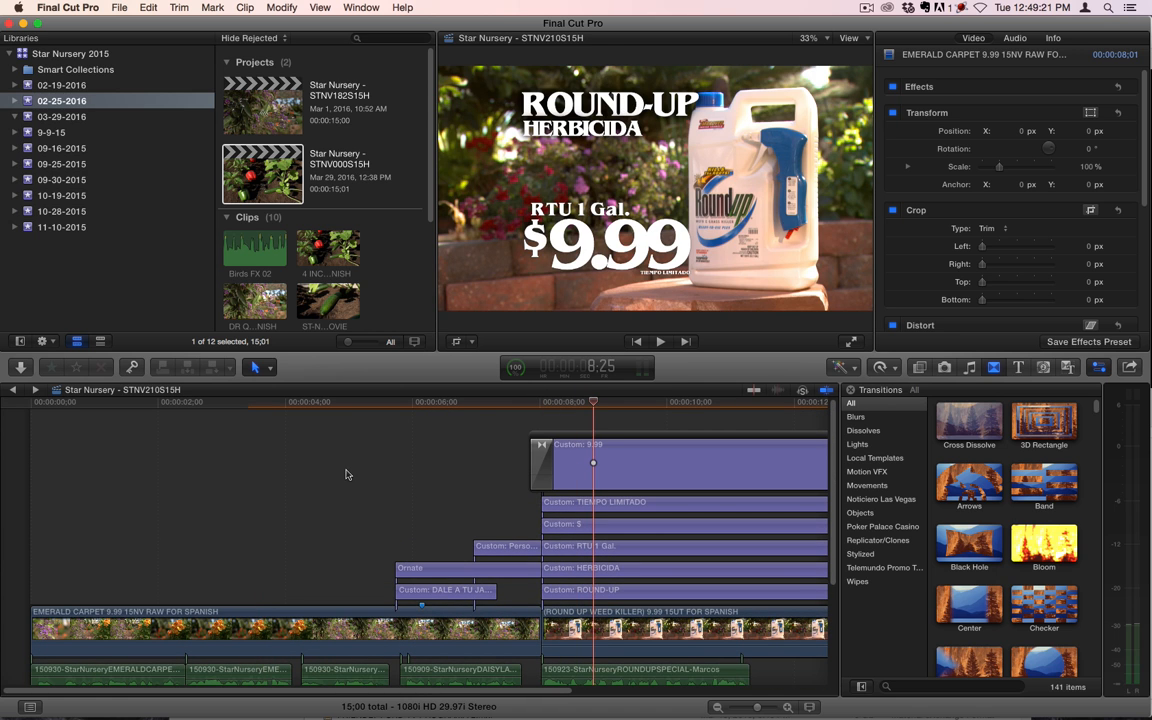
pyautogui.scroll(-5, 347, 470)
pyautogui.scroll(5, 347, 470)
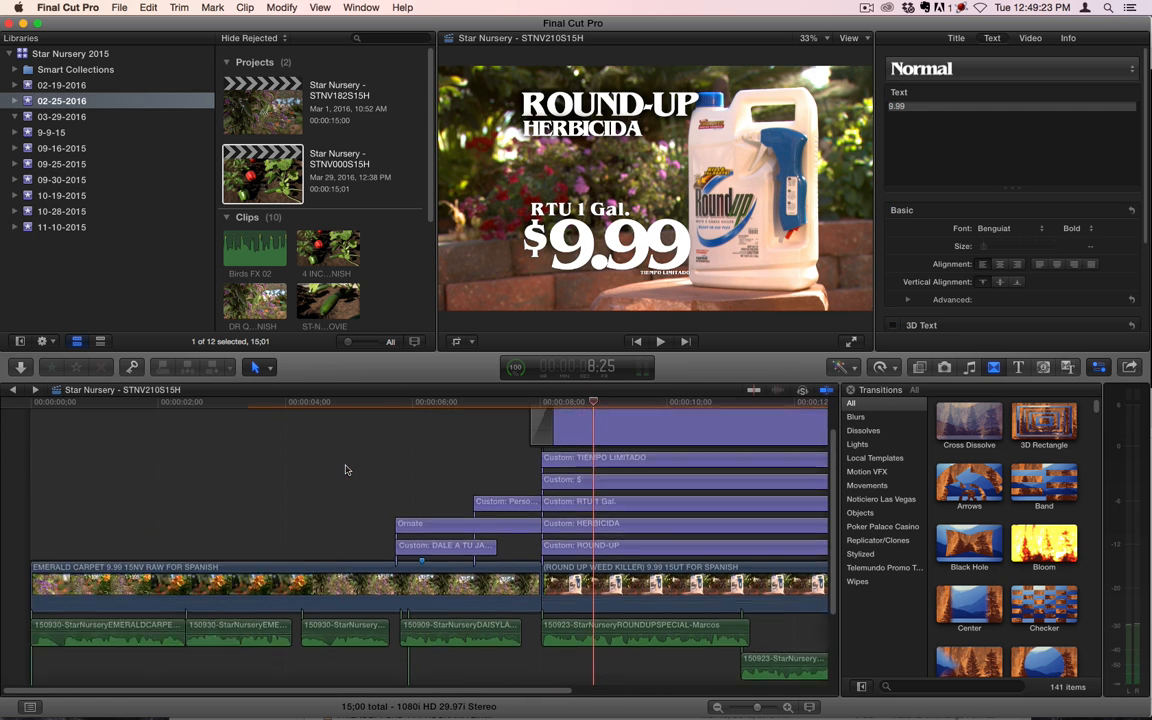
pyautogui.click(701, 403)
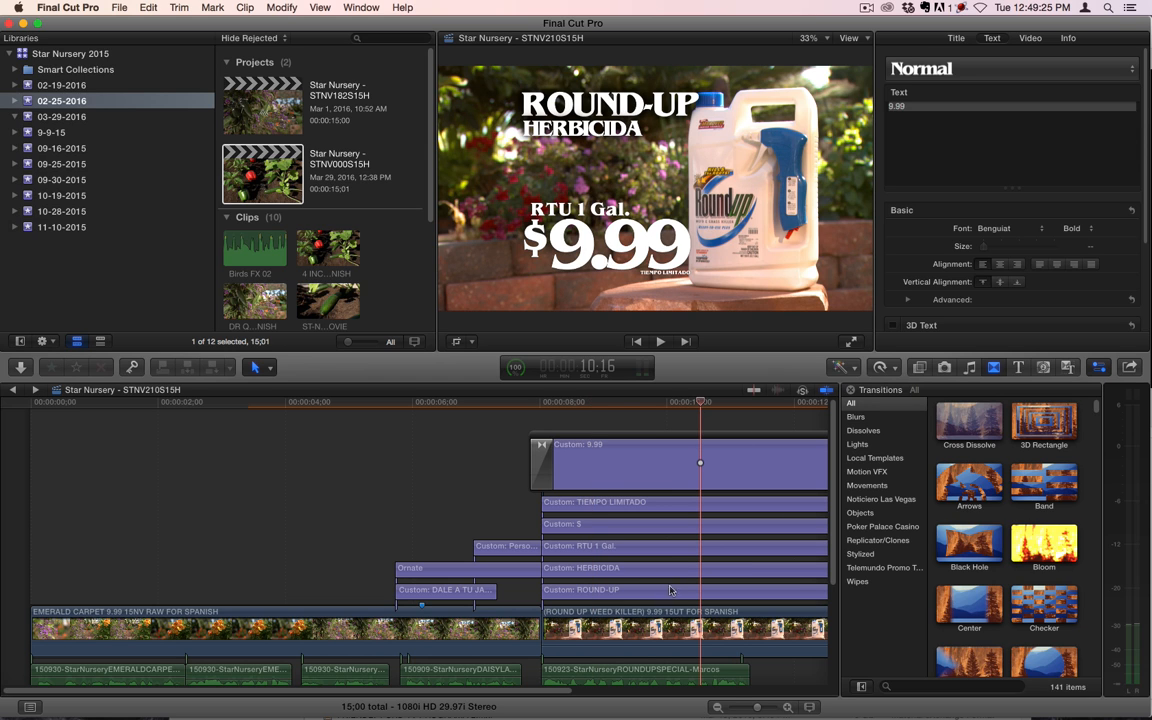
# Examine the video transform settings of the TIEMPO LIMITADO title and the audio clips beneath the offer section.
pyautogui.click(687, 506)
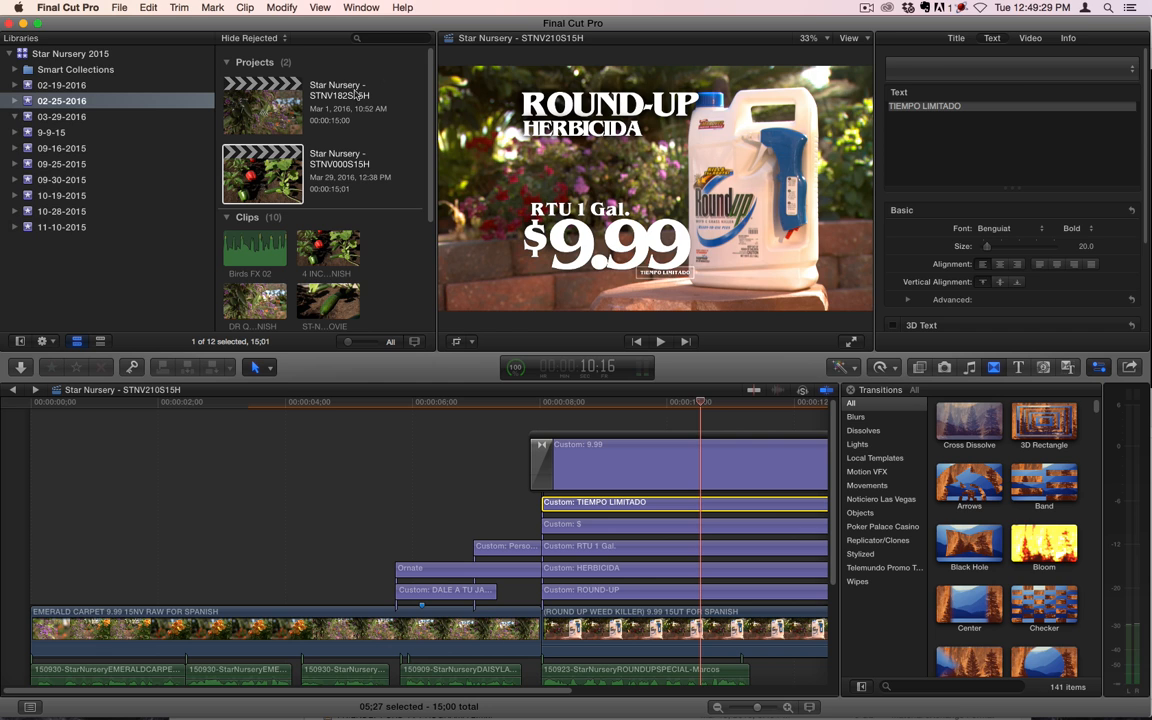
pyautogui.click(1030, 39)
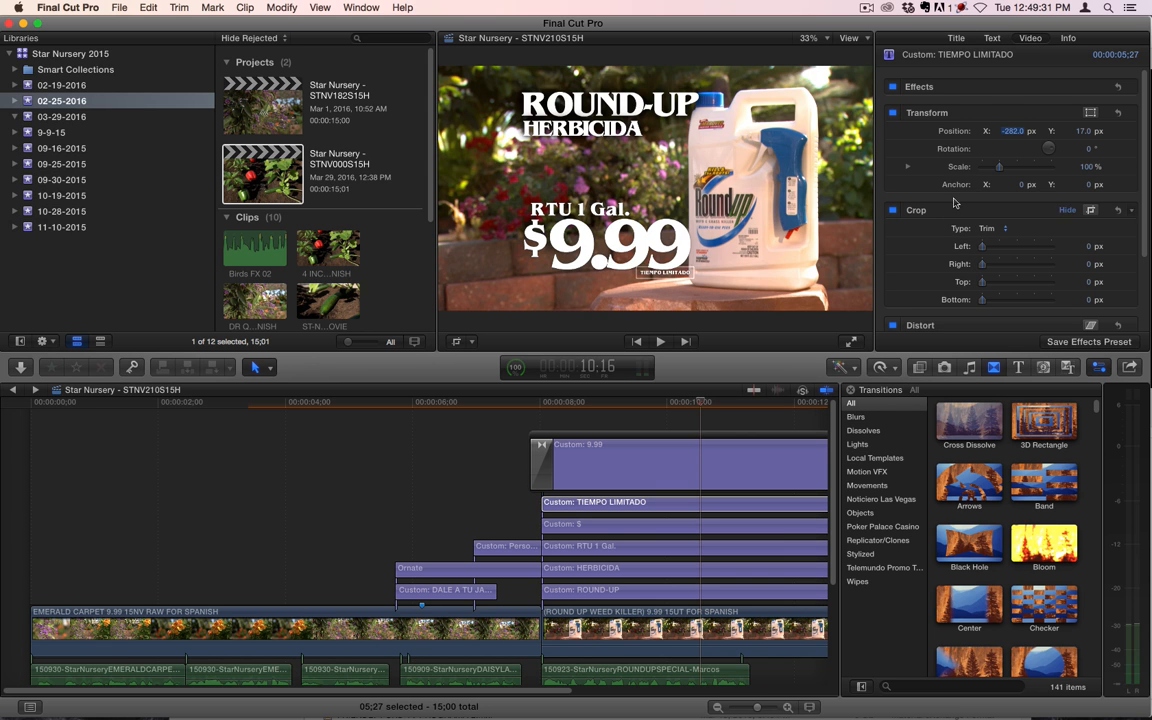
pyautogui.moveTo(1013, 130); pyautogui.dragTo(1013, 137)
pyautogui.click(594, 404)
pyautogui.scroll(-5, 524, 478)
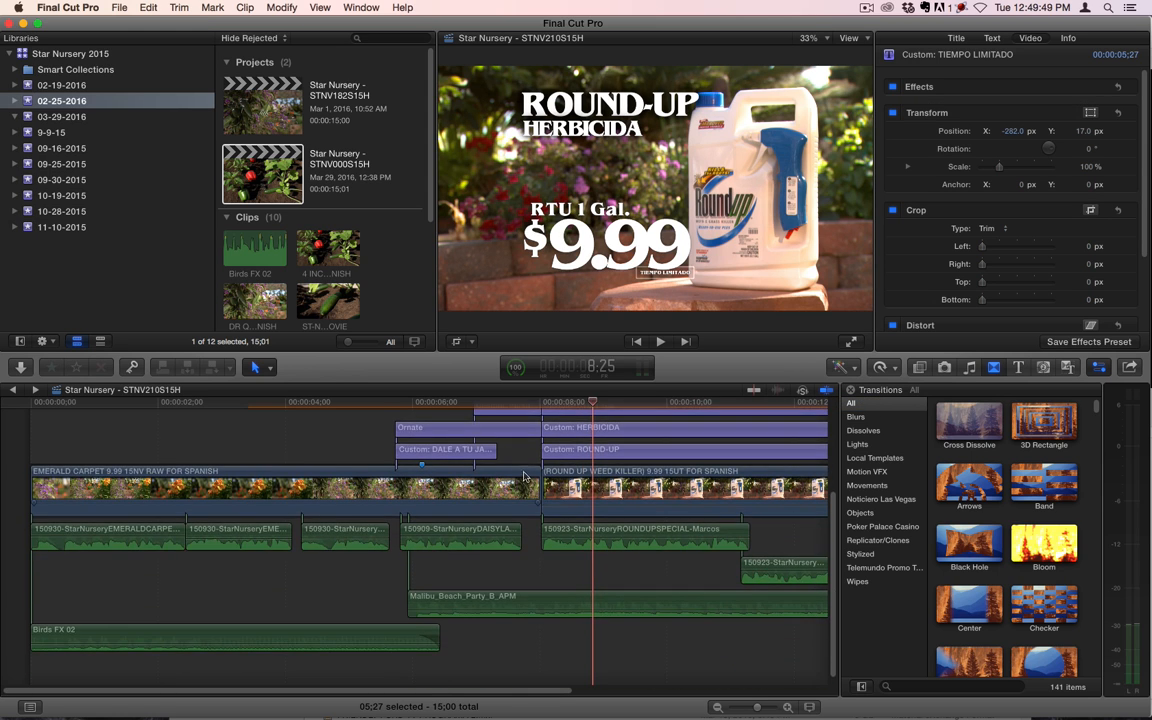
pyautogui.scroll(2, 524, 478)
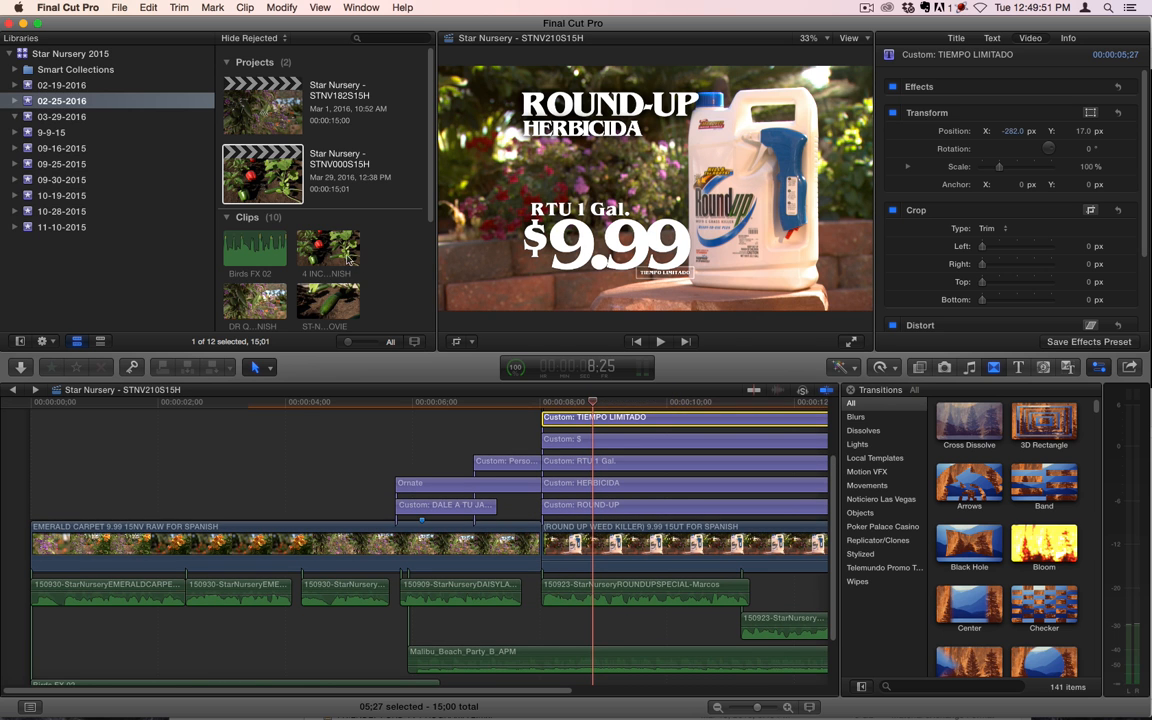
# Preview the 4 INCH VEGGIES 1.48 15NV FOR SPANISH clip around the cut to the potted plants.
pyautogui.click(312, 258)
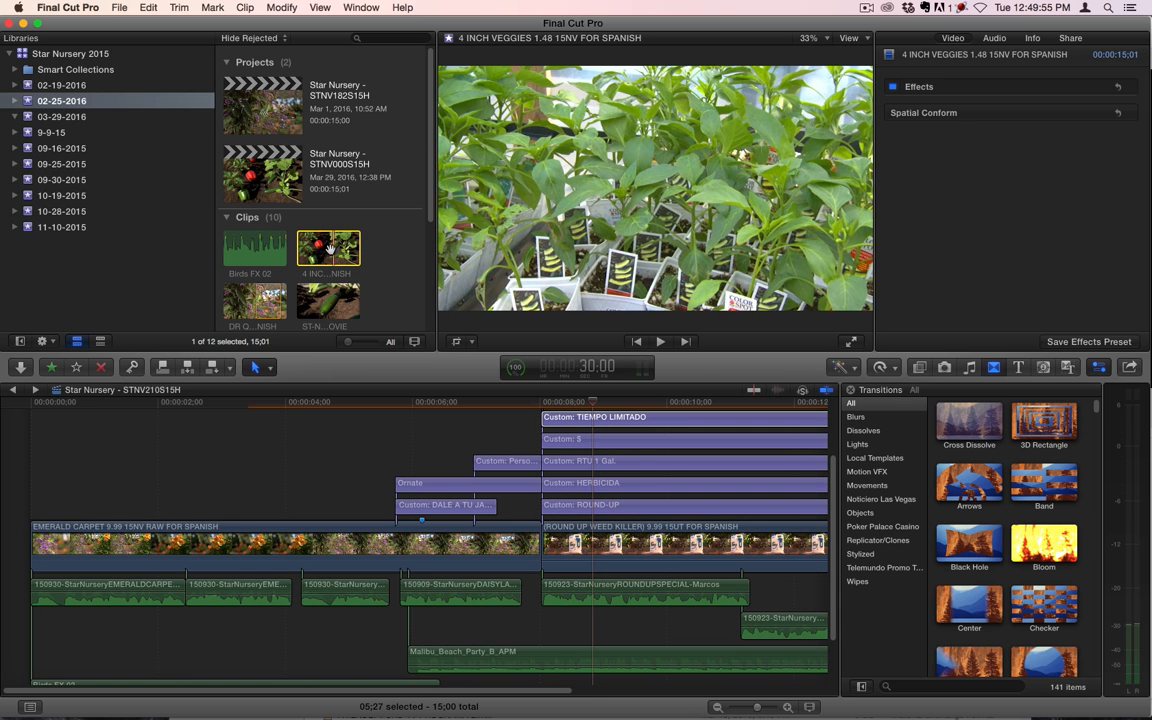
pyautogui.press('space')
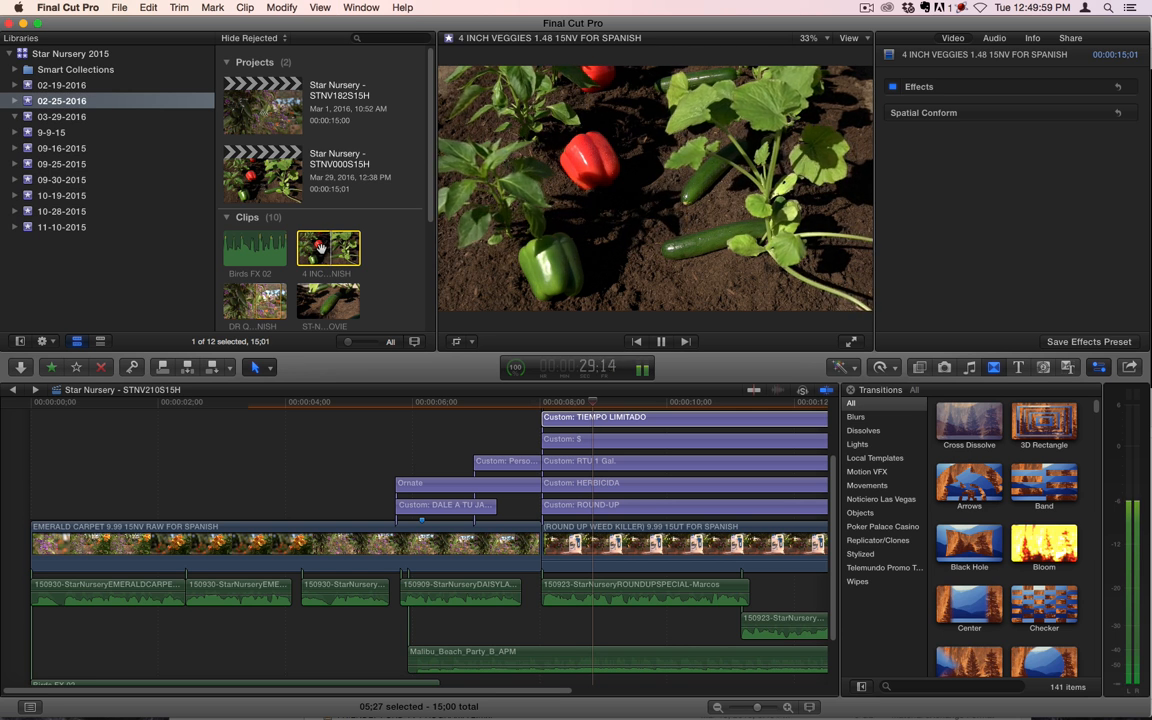
pyautogui.press('space')
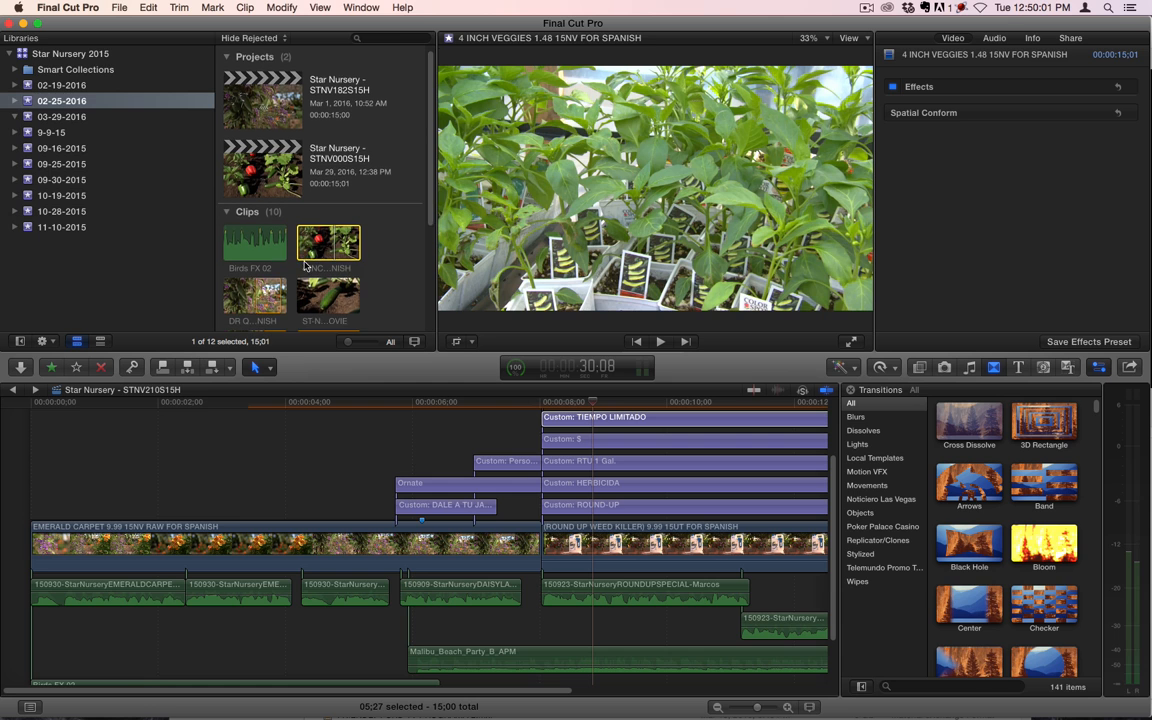
# Play the English ST-NV-115 4inch Veggies web movie from the red pepper shot into the $1.48 offer screen.
pyautogui.scroll(-1, 322, 268)
pyautogui.click(315, 283)
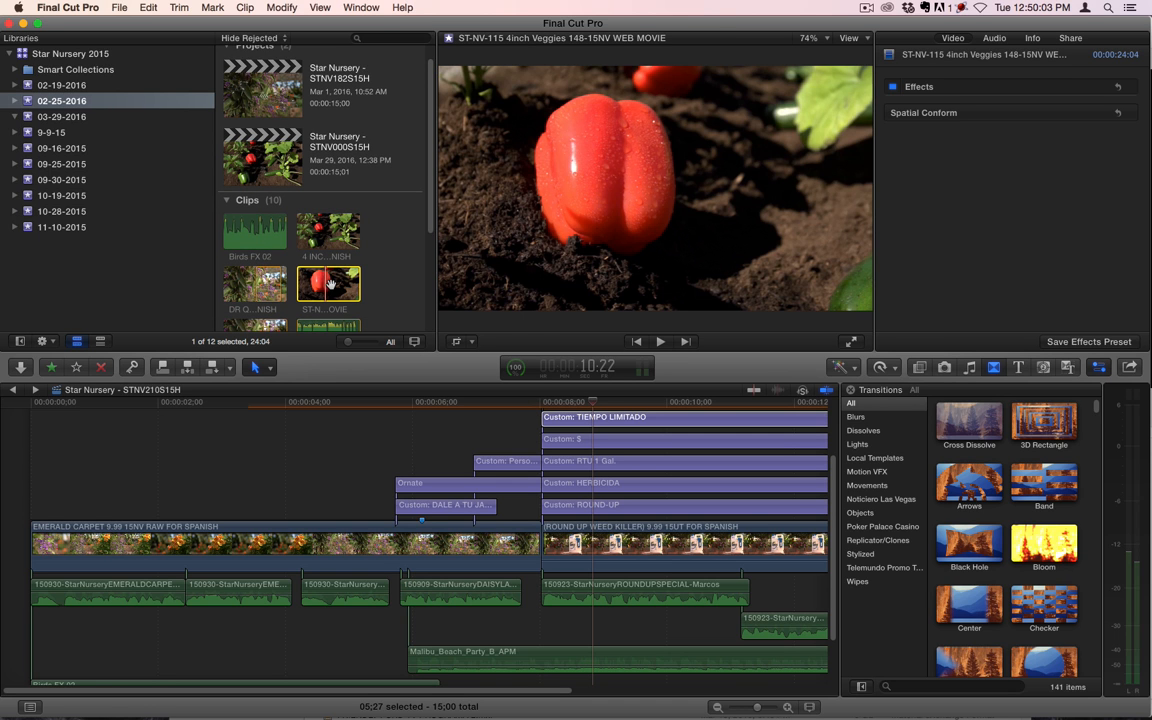
pyautogui.press('space')
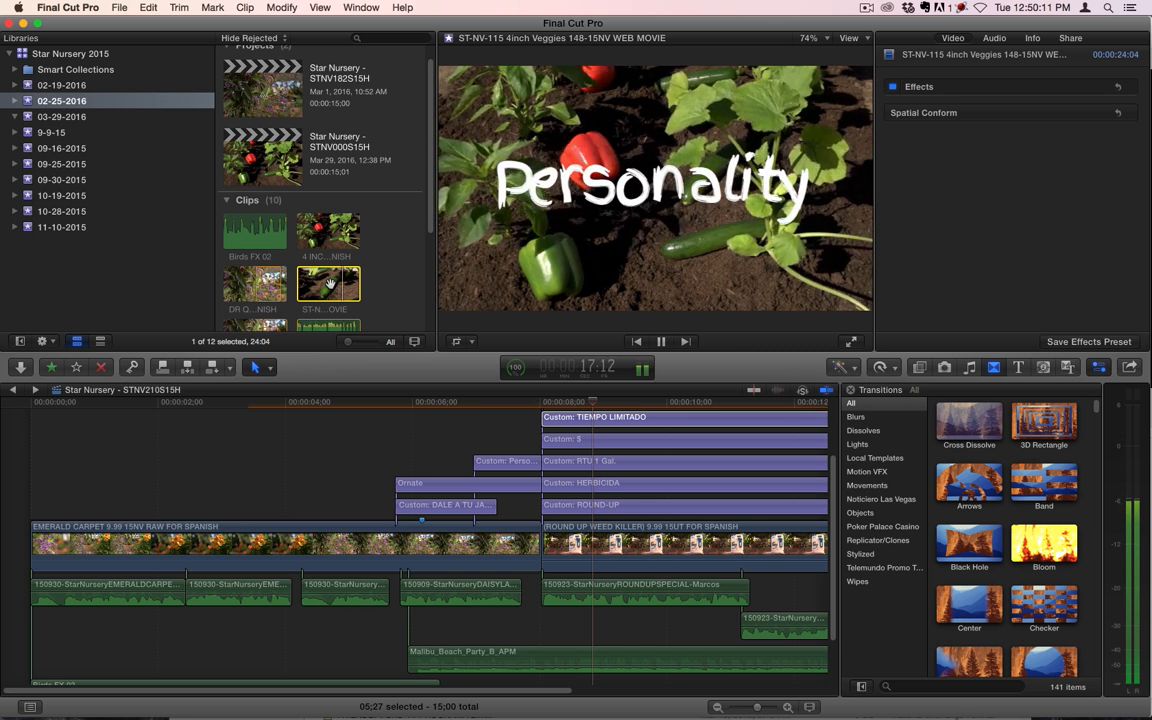
pyautogui.press('space')
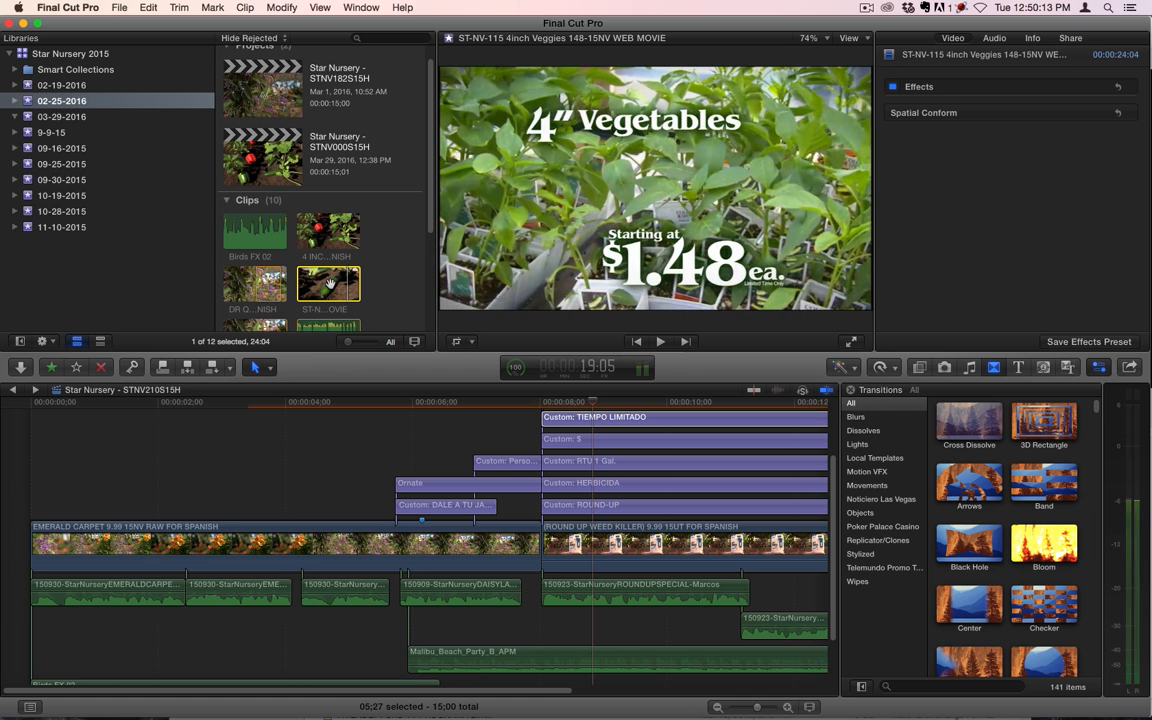
# Step the English veggies movie back frame by frame from the $1.48 offer screen to the white flash before it.
pyautogui.press('Left')
pyautogui.press('Left')
pyautogui.press('Left')
pyautogui.press('Left')
pyautogui.press('Left')
pyautogui.press('Left')
pyautogui.press('Left')
pyautogui.press('Left')
pyautogui.press('Left')
pyautogui.press('Left')
pyautogui.press('Left')
pyautogui.press('Left')
pyautogui.press('Left')
pyautogui.press('Left')
pyautogui.press('Left')
pyautogui.press('Left')
pyautogui.press('Left')
pyautogui.press('Left')
pyautogui.press('Left')
pyautogui.press('Left')
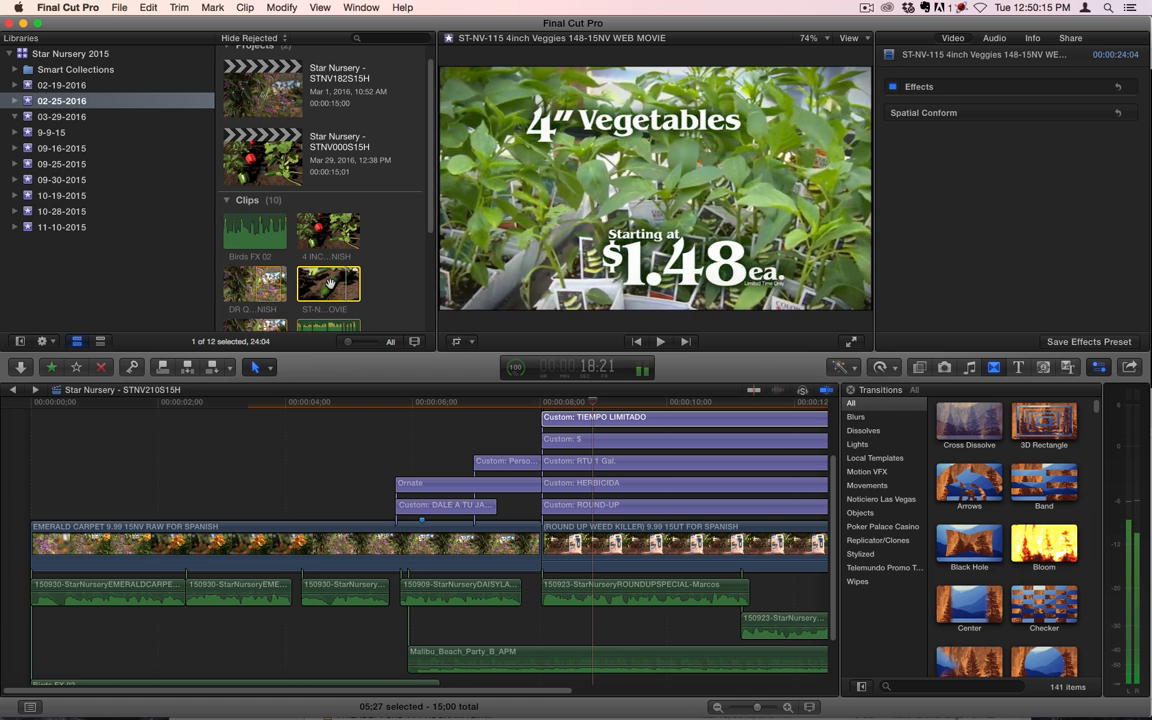
pyautogui.press('Left')
pyautogui.press('Left')
pyautogui.press('Left')
pyautogui.press('Left')
pyautogui.press('Left')
pyautogui.press('Left')
pyautogui.press('Left')
pyautogui.press('Left')
pyautogui.press('Left')
pyautogui.press('Left')
pyautogui.press('Left')
pyautogui.press('Left')
pyautogui.press('Left')
pyautogui.press('Left')
pyautogui.press('Left')
pyautogui.press('Left')
pyautogui.press('Left')
pyautogui.press('Left')
pyautogui.press('Left')
pyautogui.press('Left')
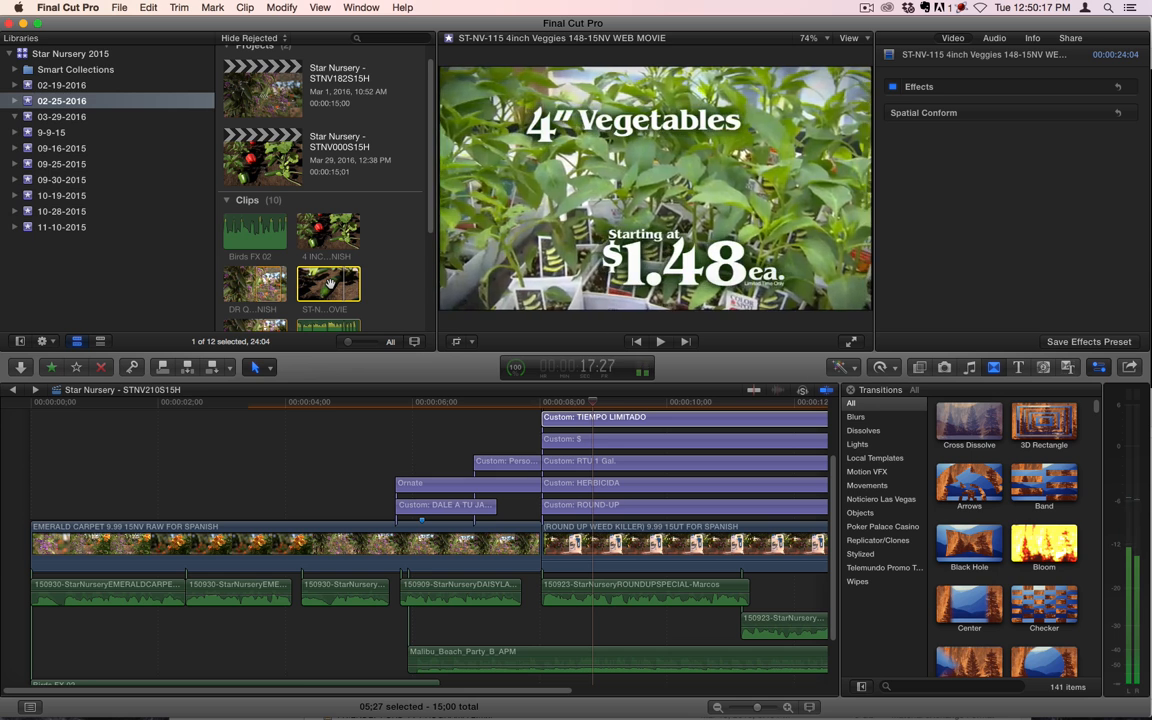
pyautogui.press('Left')
pyautogui.press('Left')
pyautogui.press('Left')
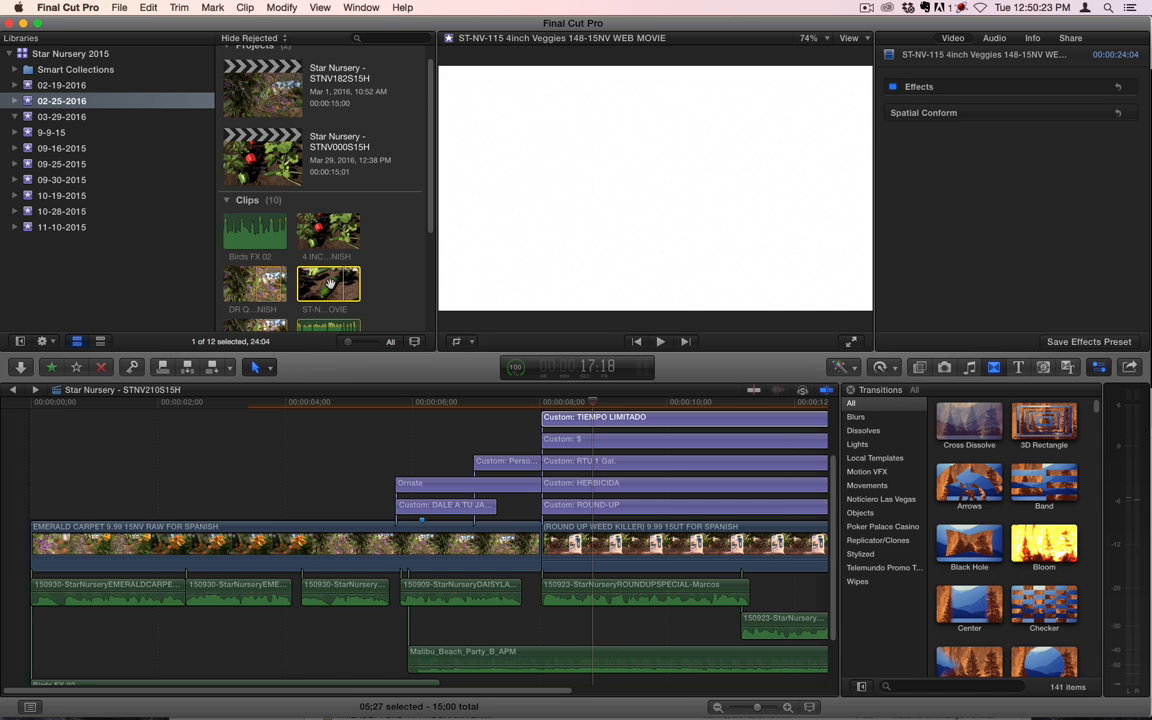
# Replay the Spanish veggies clip across the cut from the garden to the potted plants, on to the store exterior.
pyautogui.click(325, 230)
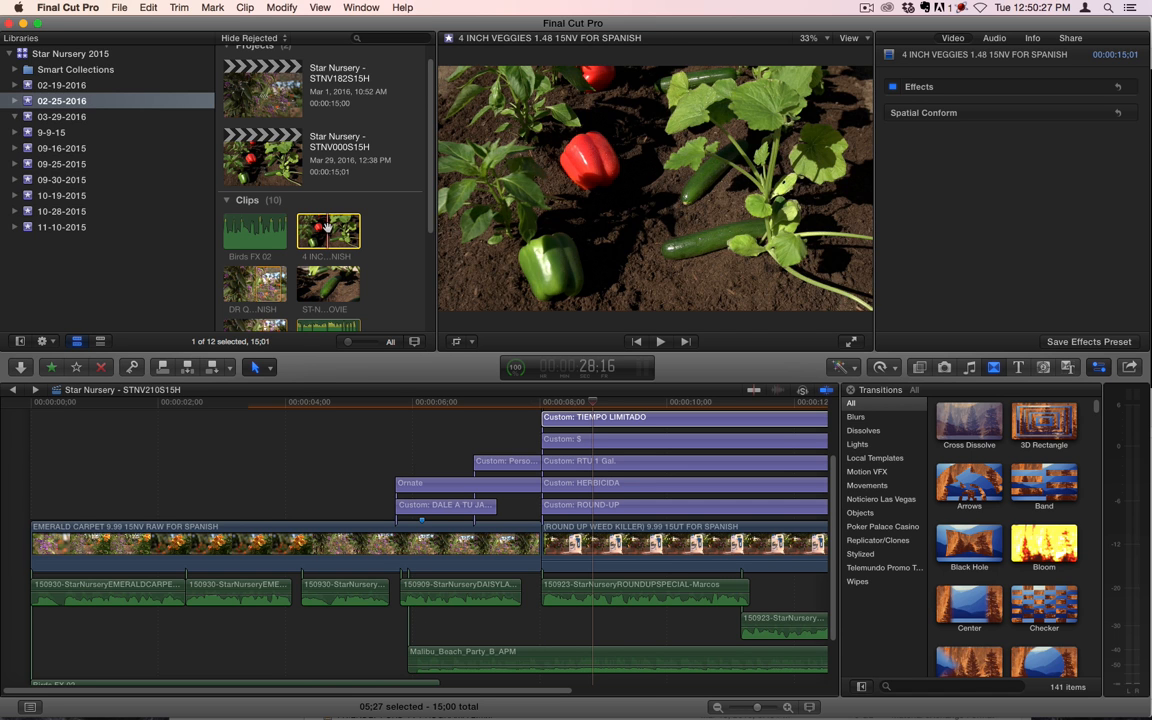
pyautogui.press('space')
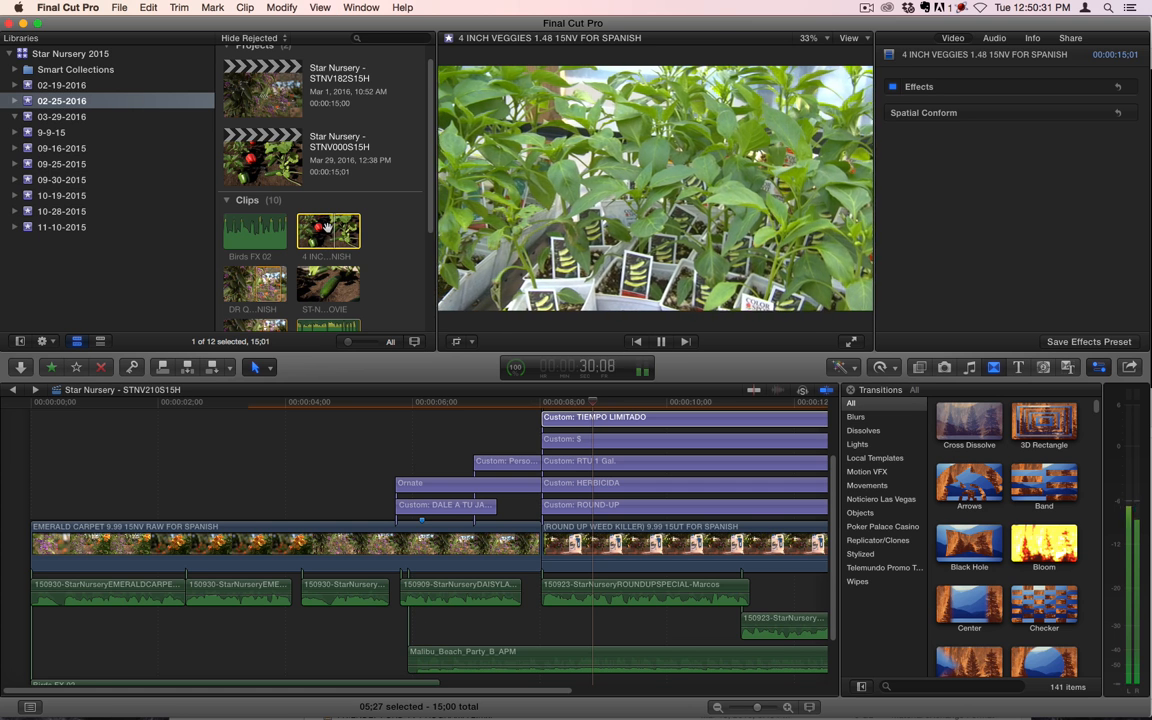
pyautogui.press('space')
pyautogui.press('space')
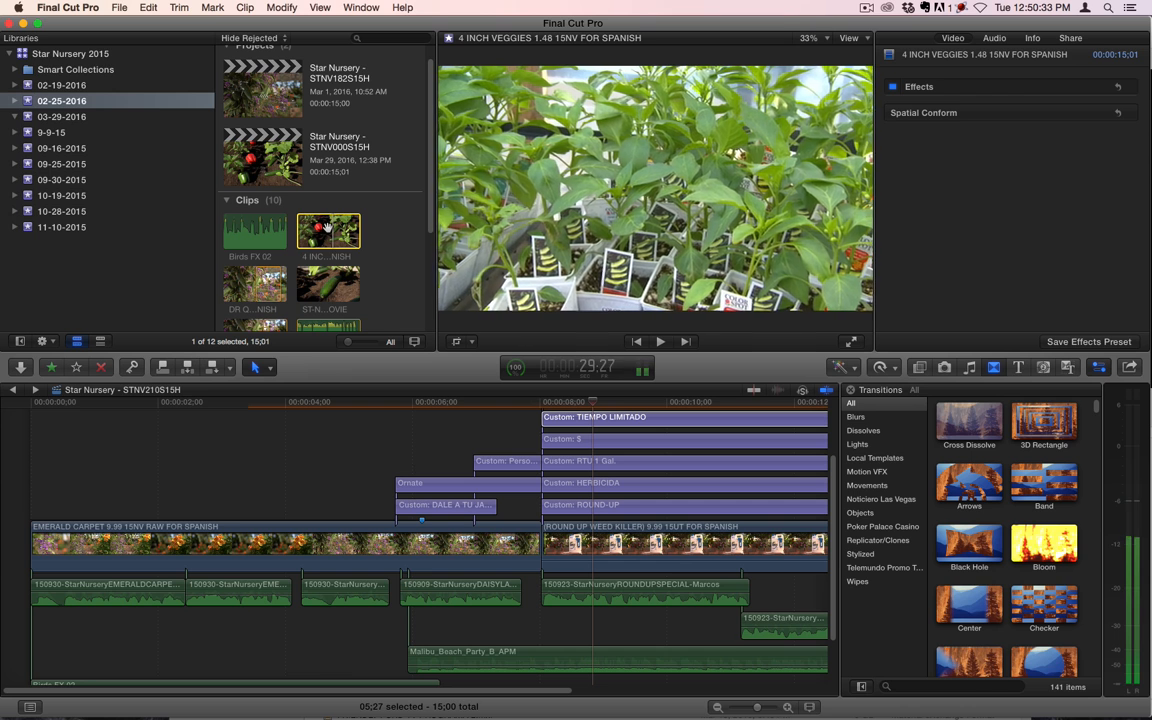
pyautogui.press('space')
pyautogui.press('Right')
pyautogui.press('Right')
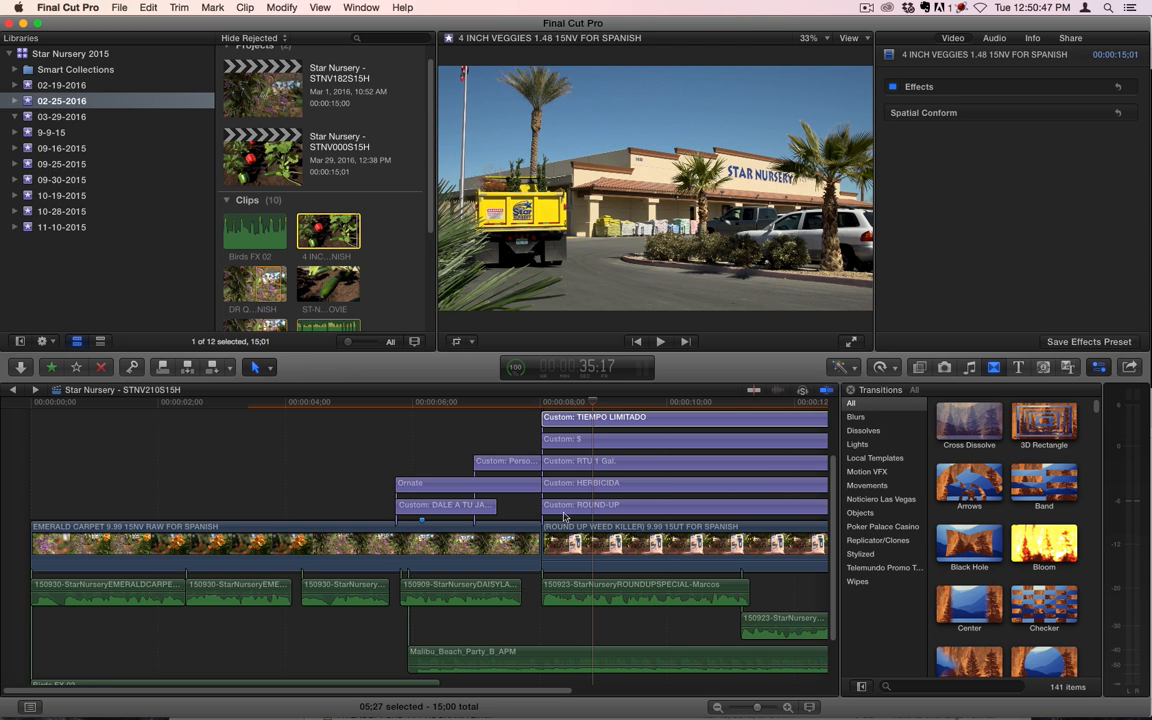
# Inspect the Fade To Color transition at the start of the 9.99 title and compare the frames around it.
pyautogui.click(541, 404)
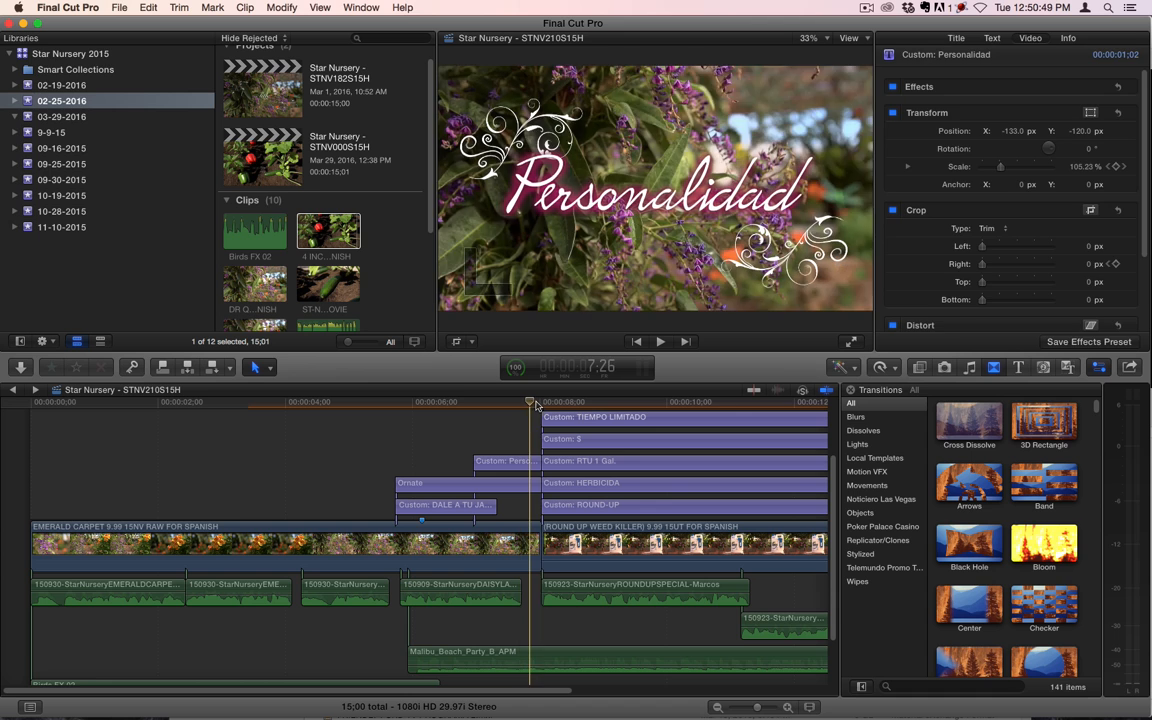
pyautogui.scroll(3, 505, 474)
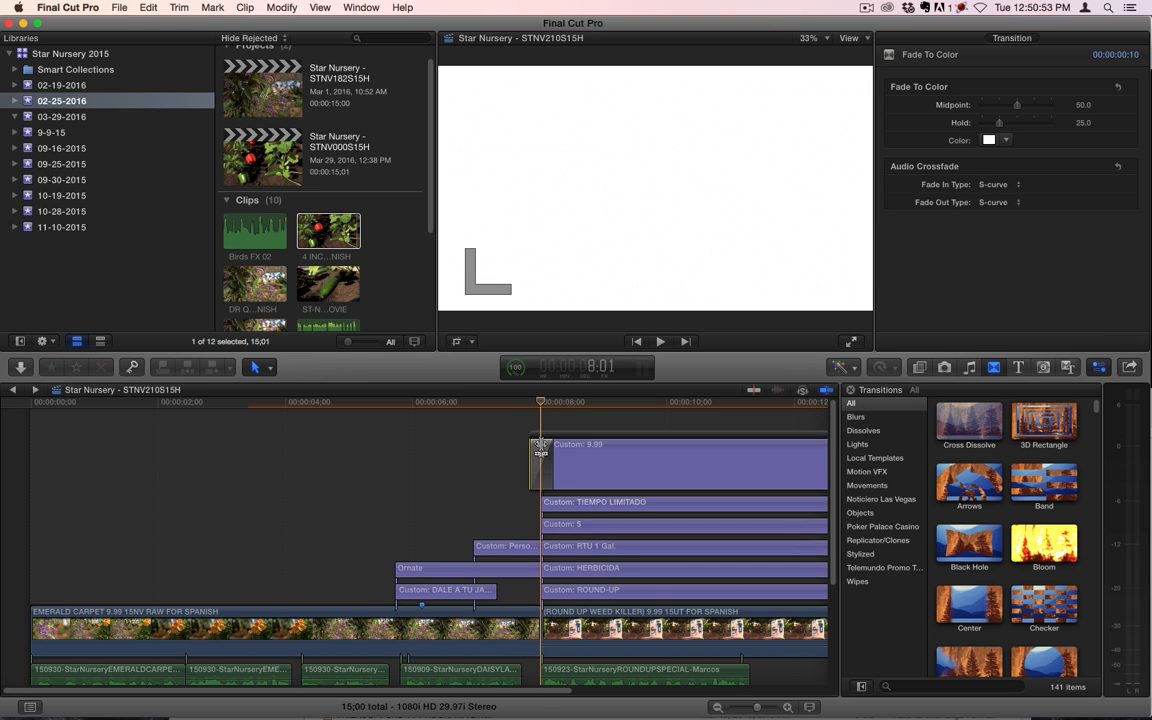
pyautogui.moveTo(541, 445); pyautogui.dragTo(543, 449)
pyautogui.click(762, 402)
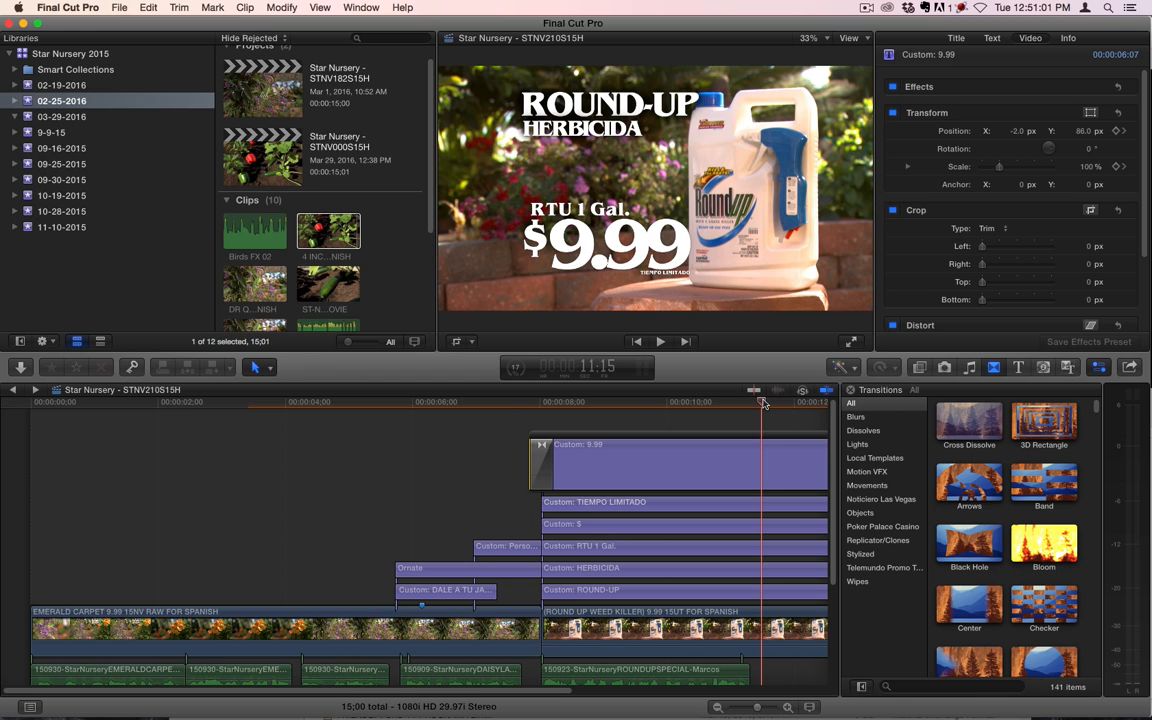
pyautogui.click(482, 404)
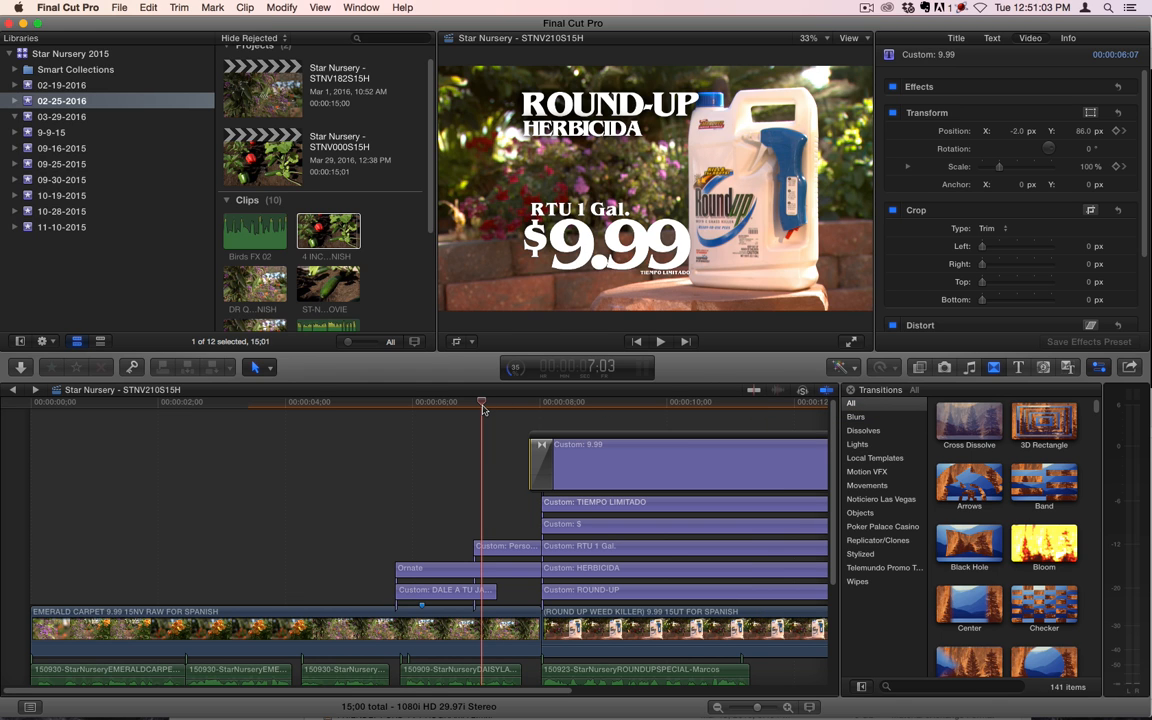